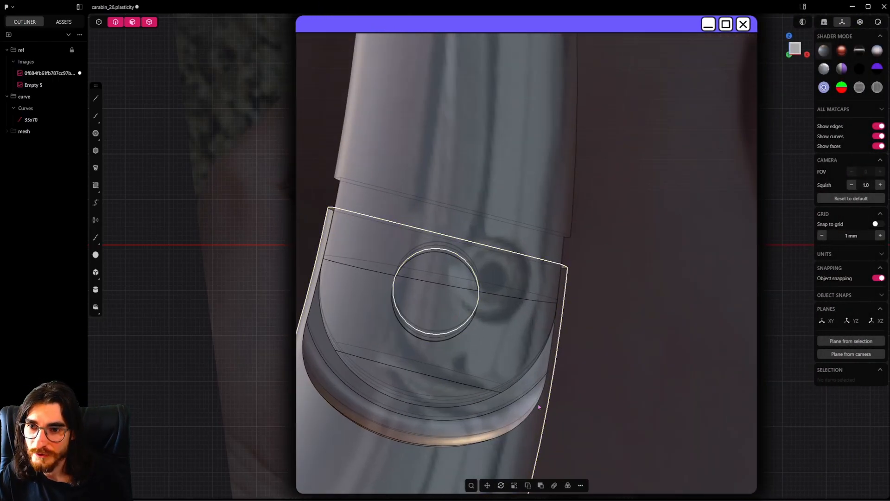
Hide the 35x70 rectangle curve so the carabiner reference image is unobstructed
scroll(572, 264, "up", 2)
middle_click_drag(573, 264, 592, 272, "shift")
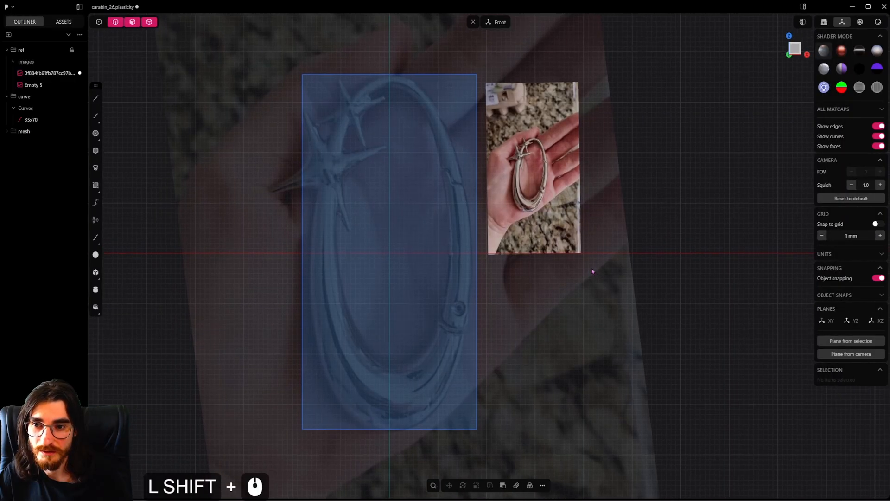
scroll(591, 268, "up", 1)
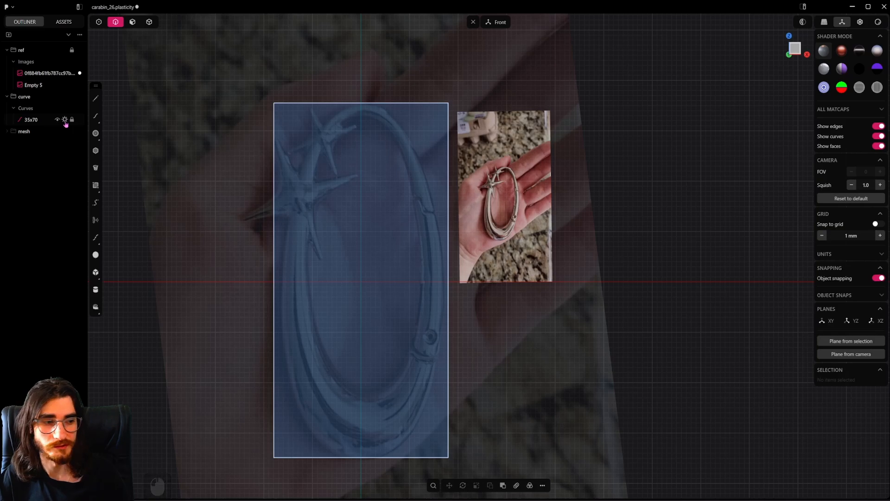
left_click(65, 120)
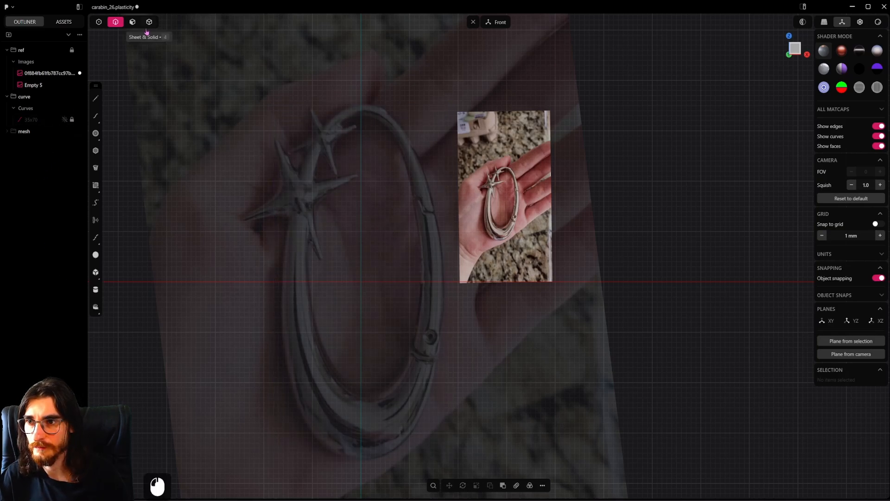
Draw a circle about 29 mm in diameter centered on the origin in the front view and stretch it along Z by about 2.3
left_click(96, 133)
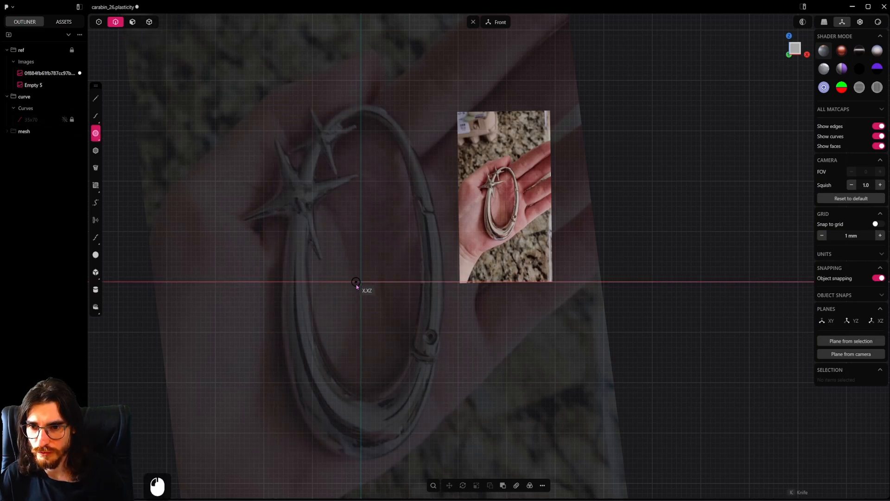
left_click(361, 282)
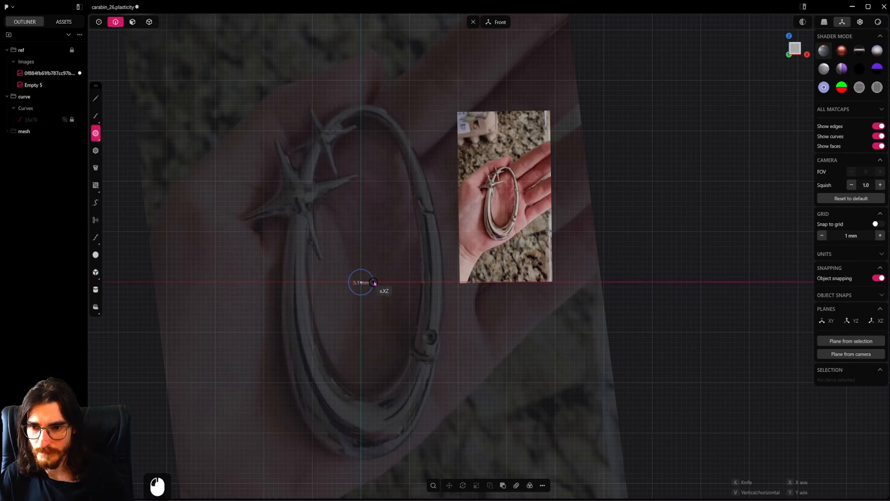
left_click(433, 284)
key("s")
key("z")
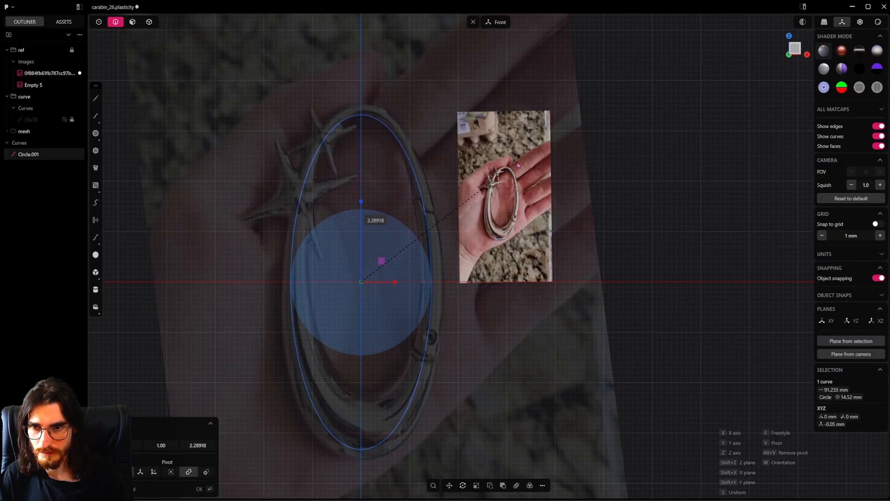
left_click(513, 162)
Align the ellipse with the reference carabiner by moving it up along Z about 0.9 and 1.4 mm and scaling its height by about 0.93
key("g")
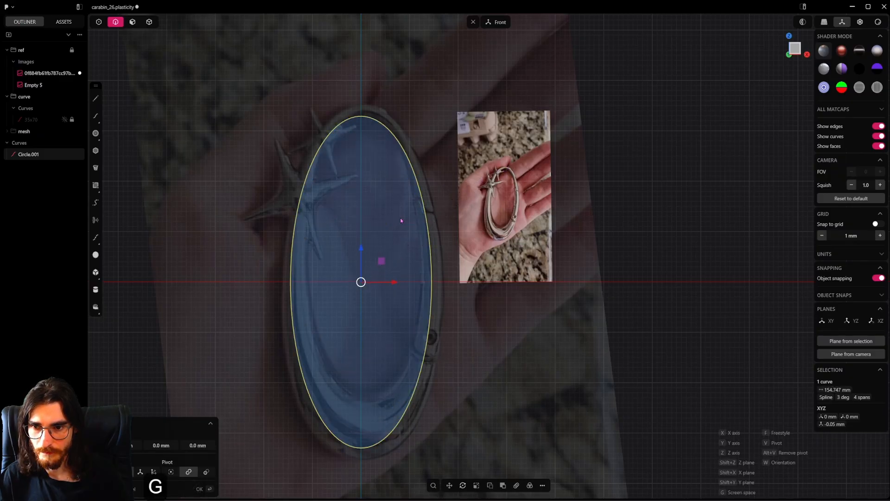
key("z")
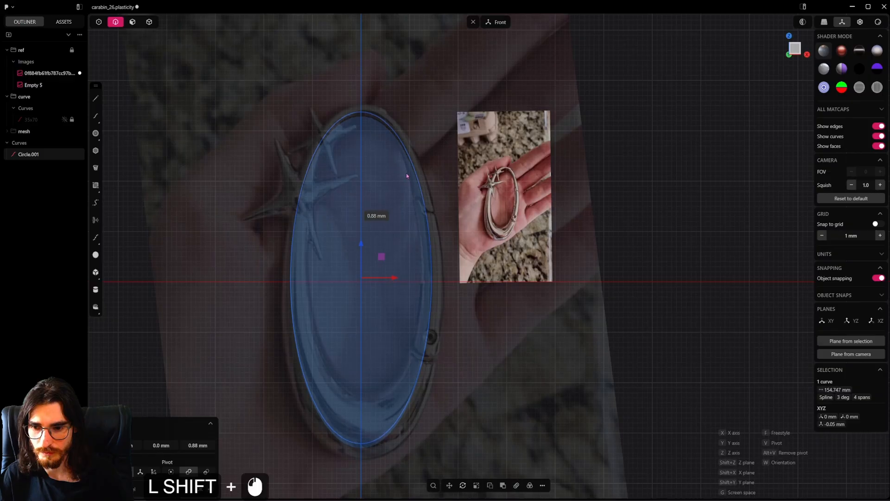
left_click(406, 175, "shift")
key("s")
key("z")
left_click(463, 250)
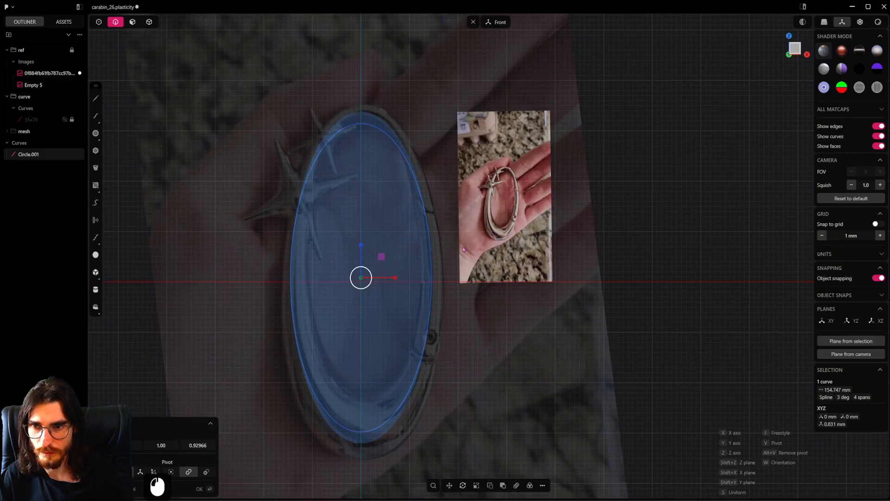
key("g")
key("z")
left_click(454, 204, "shift")
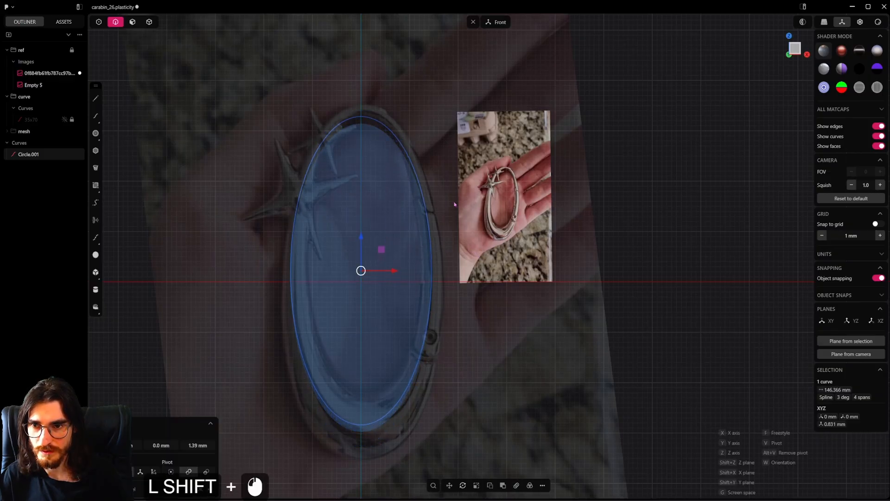
Fine-tune the ellipse's height along Z and narrow its width along X by about 0.93 to follow the middle of the carabiner body
key("s")
left_click(465, 229)
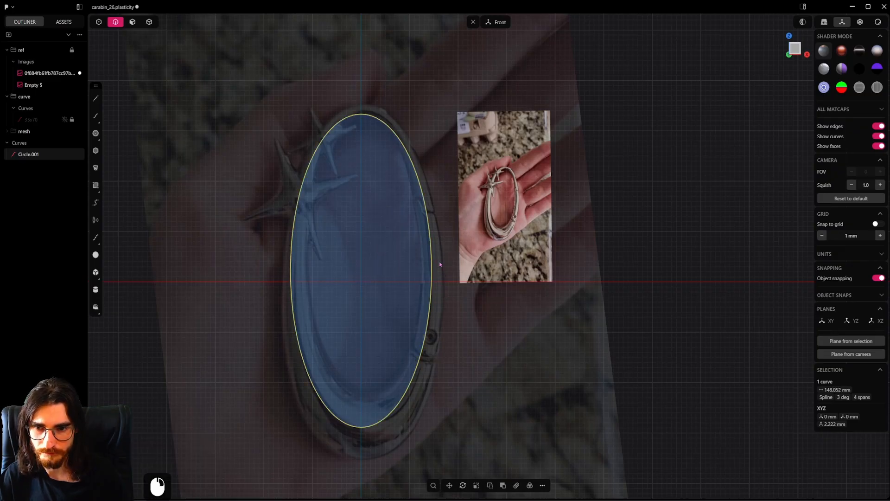
key("s")
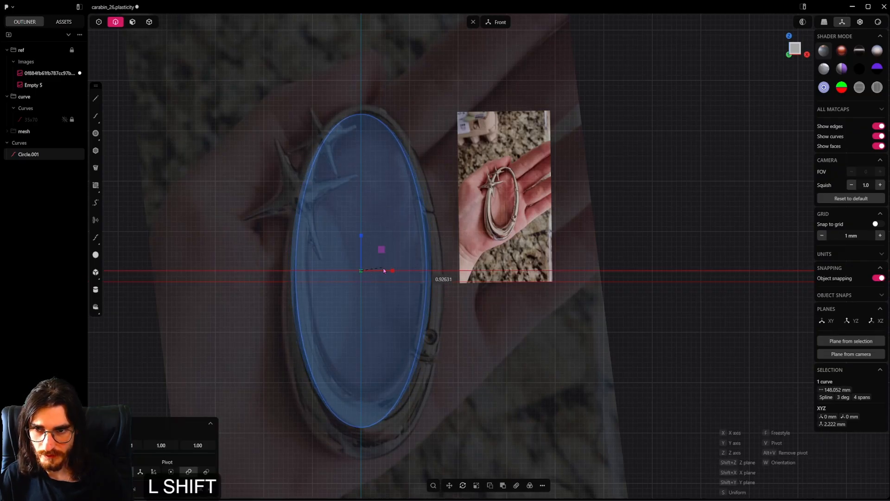
left_click(395, 268)
key("s")
key("z")
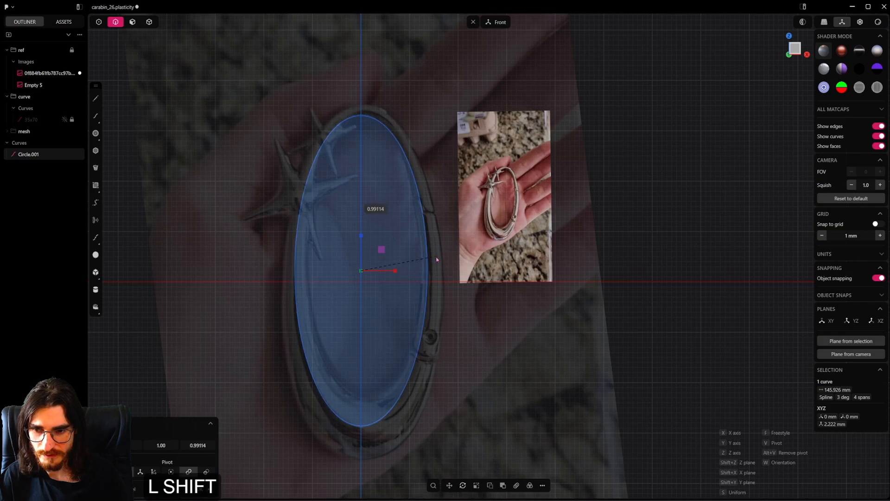
left_click(465, 262)
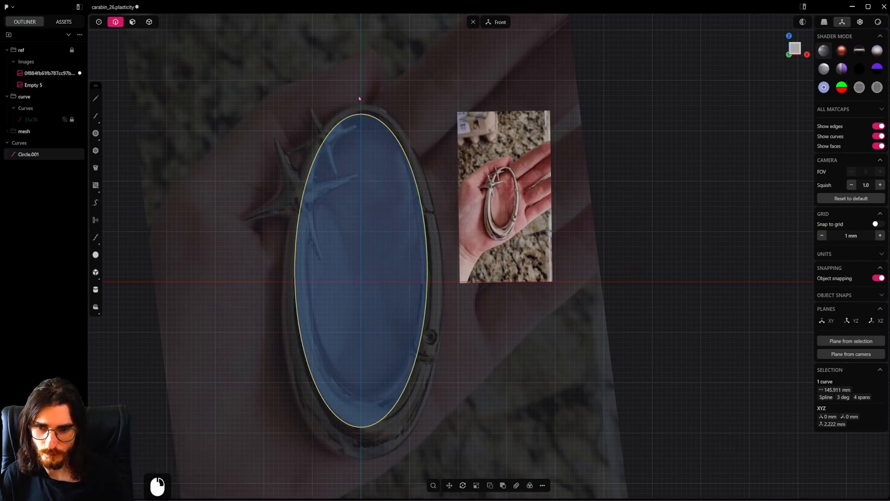
Draw a vertical line about 85 mm long on the Z axis through the ellipse and trim away the ellipse's right half
left_click(96, 99)
left_click(361, 52)
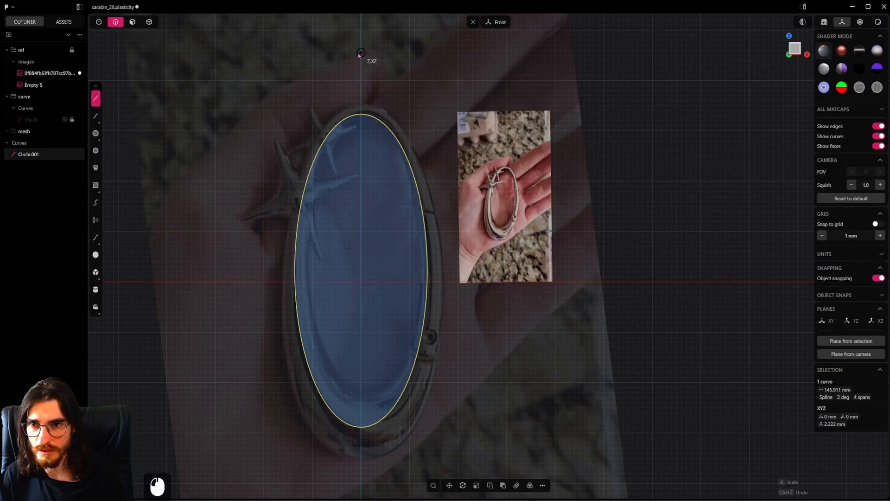
left_click(359, 479)
key("c")
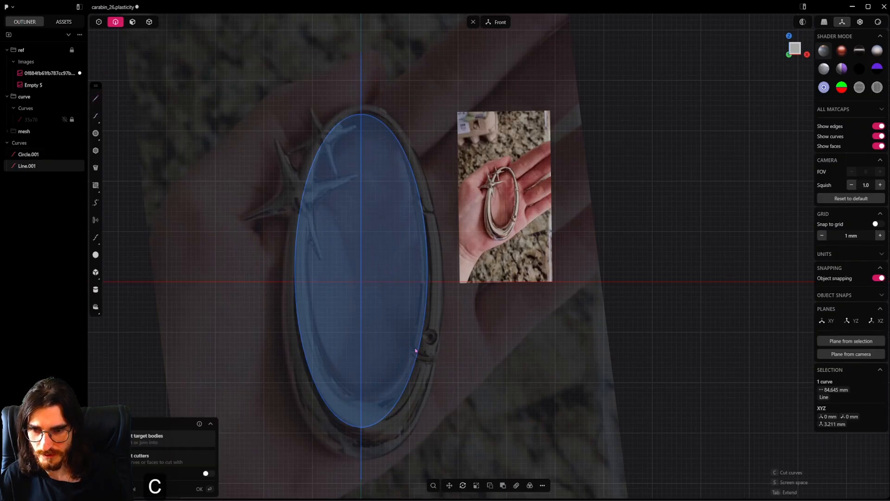
key("Escape")
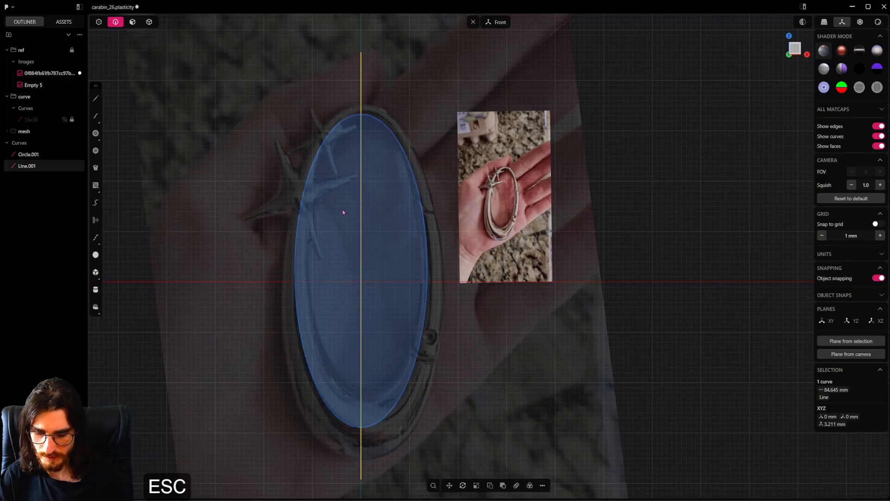
key("t")
left_click(432, 227)
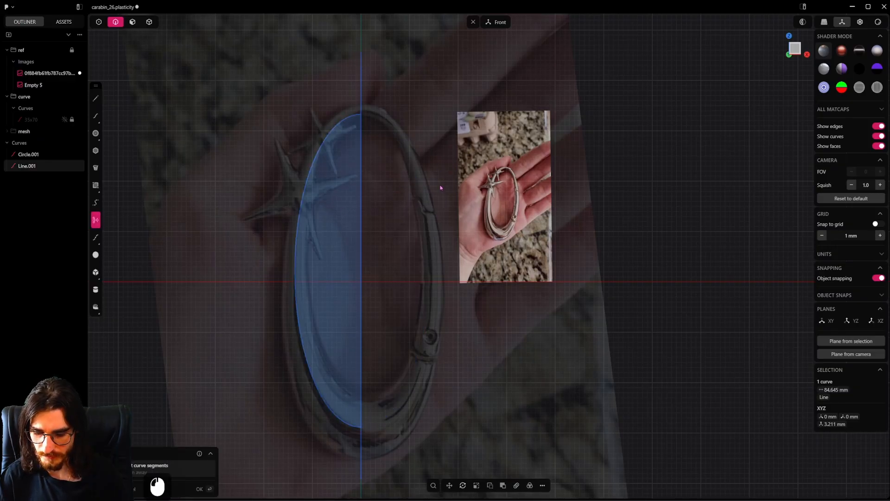
key("Escape")
Delete the vertical cutting line and save the file
key("Delete")
key("ctrl+s")
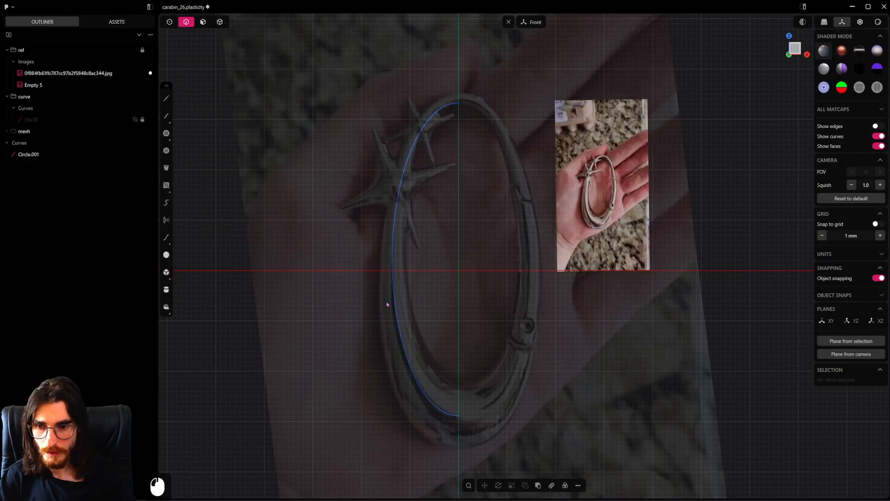
Draw a circle about 8.3 mm in diameter on the X axis in the top view, centered about 15.9 mm from the origin
left_click(414, 310)
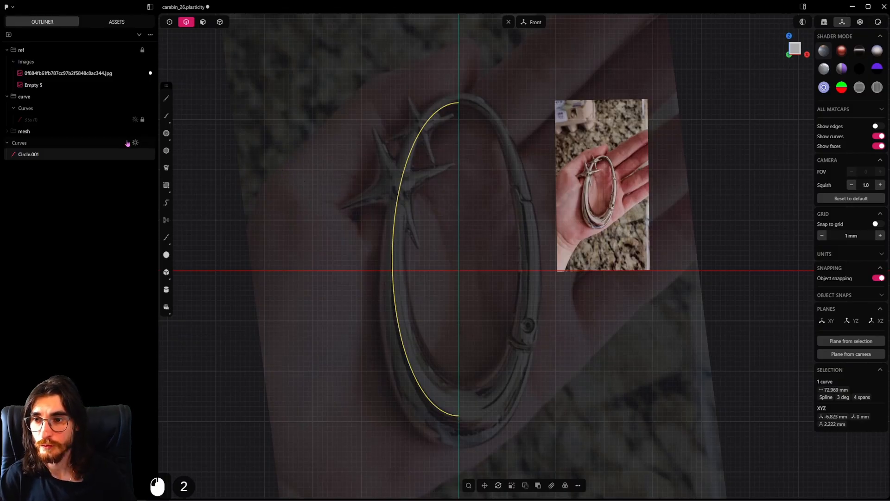
left_click(166, 135)
key("alt")
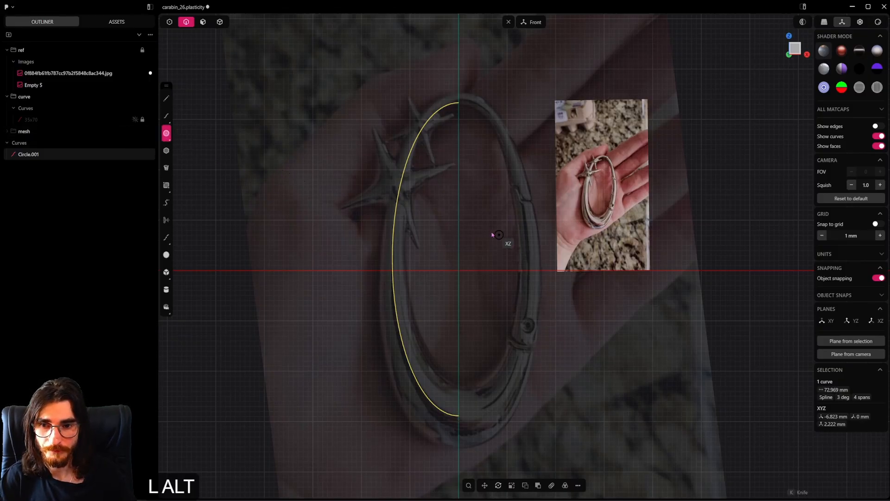
middle_click_drag(458, 280, 493, 402, "alt")
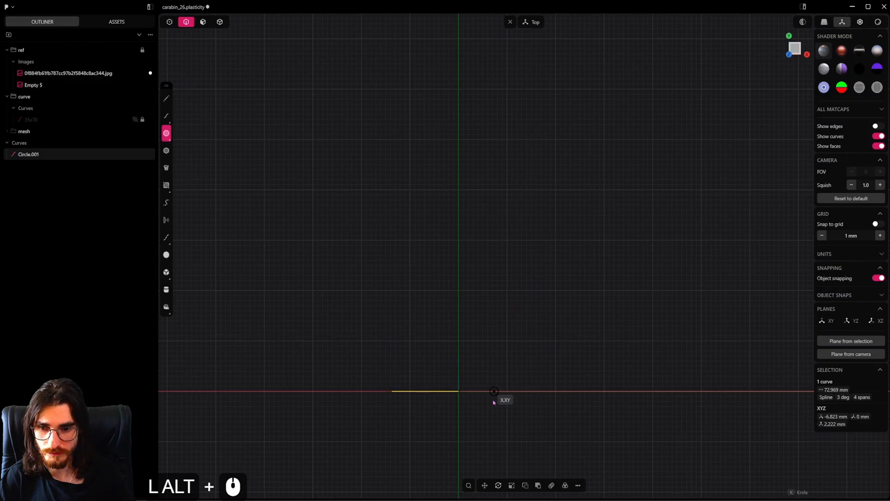
left_click(536, 391)
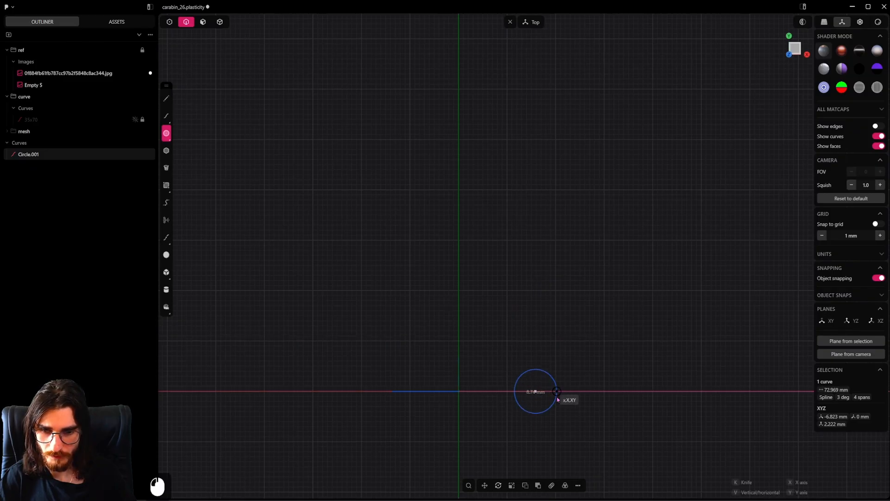
left_click(556, 398)
Flatten the small circle into an elliptical profile by scaling it along Y to about 0.35
scroll(550, 390, "up", 7)
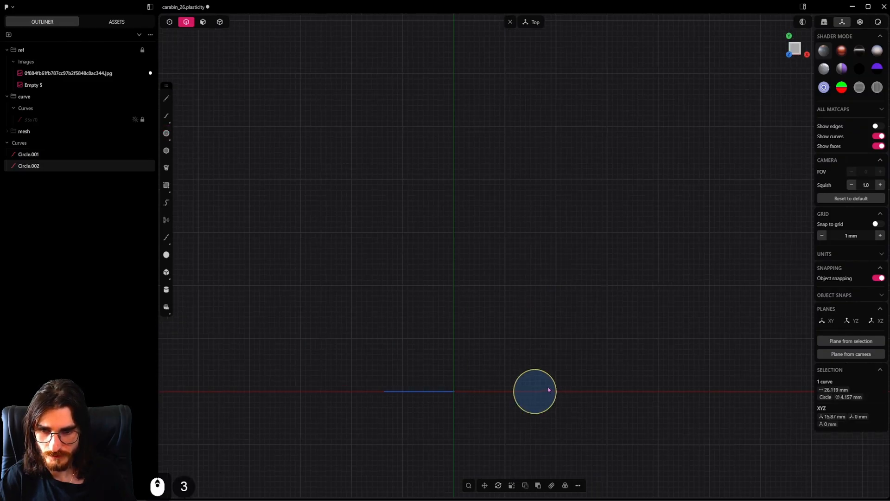
middle_click_drag(486, 393, 519, 135)
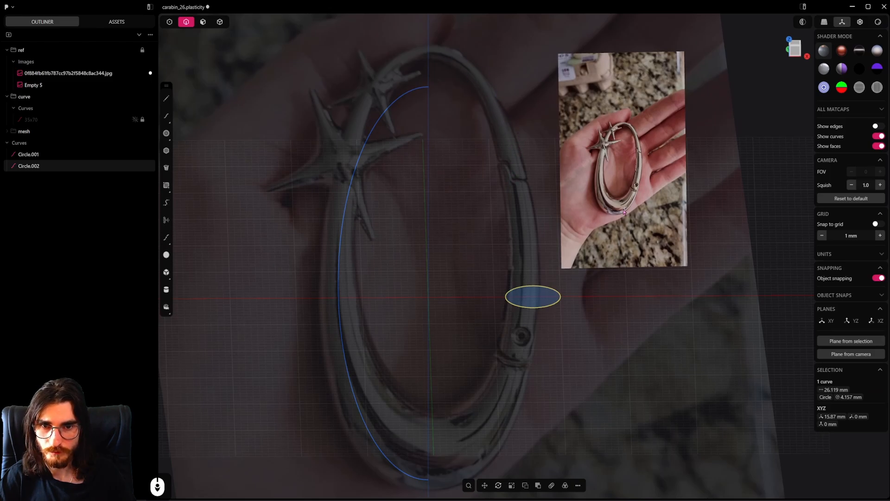
scroll(630, 120, "up", 10)
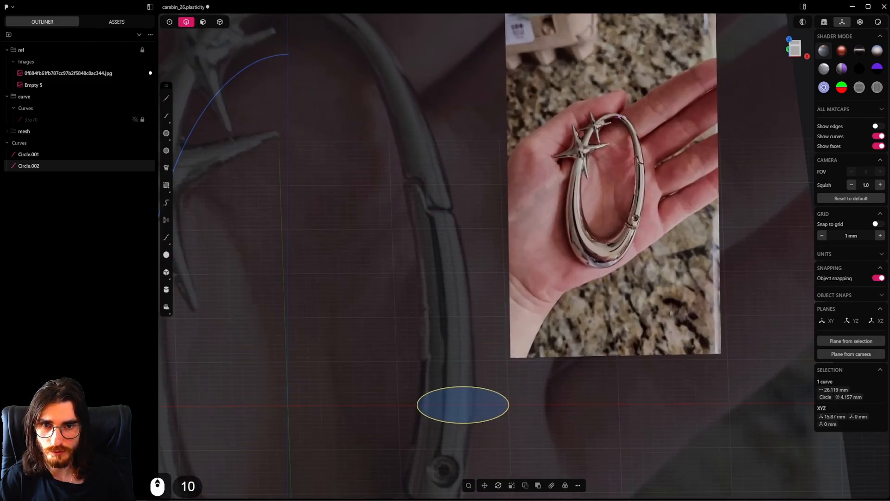
scroll(592, 256, "down", 9)
scroll(539, 282, "down", 3)
middle_click_drag(515, 316, 536, 173, "shift")
scroll(559, 326, "up", 3)
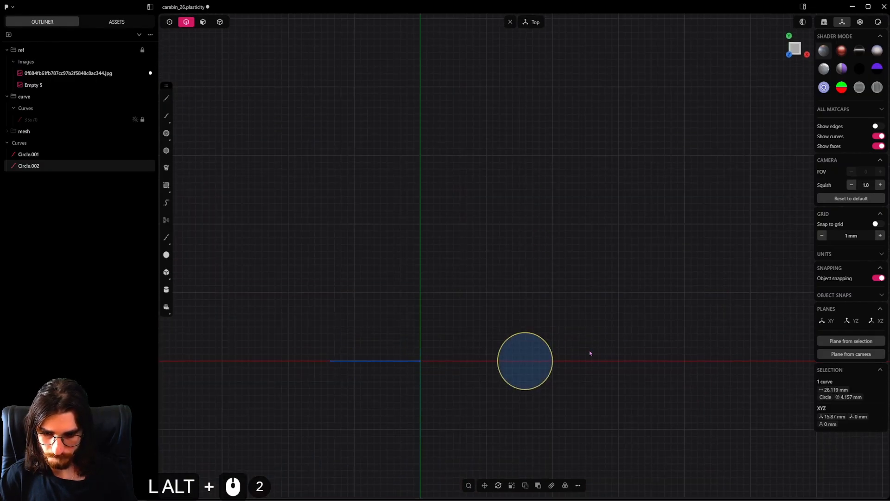
key("s")
key("y")
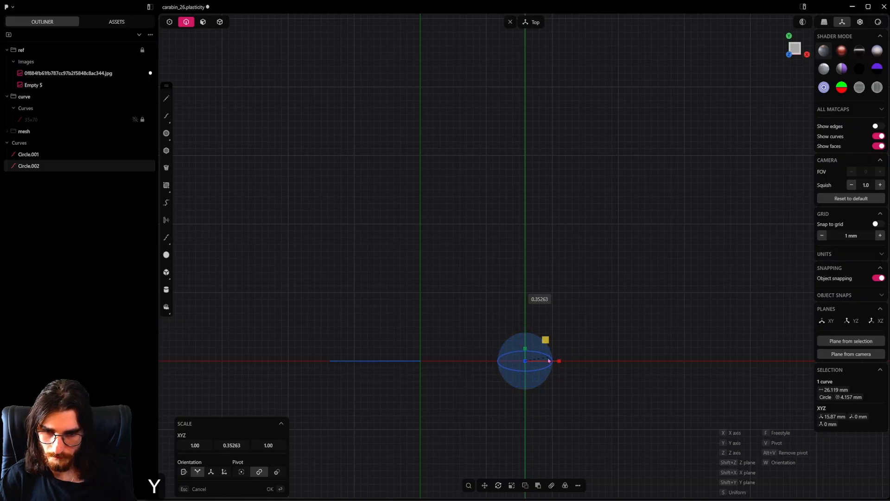
middle_click_drag(549, 360, 532, 313)
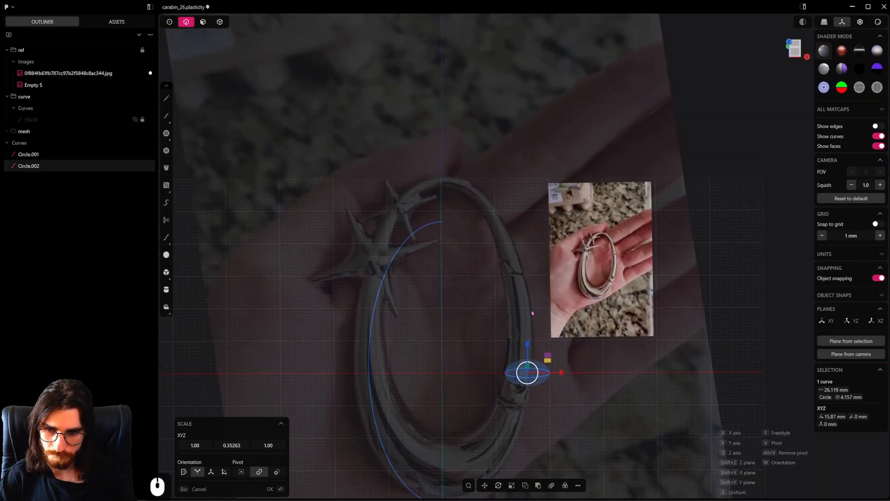
right_click(569, 346)
Try to pipe the half-ellipse curve using the flattened circle as the custom profile
scroll(575, 370, "down", 5)
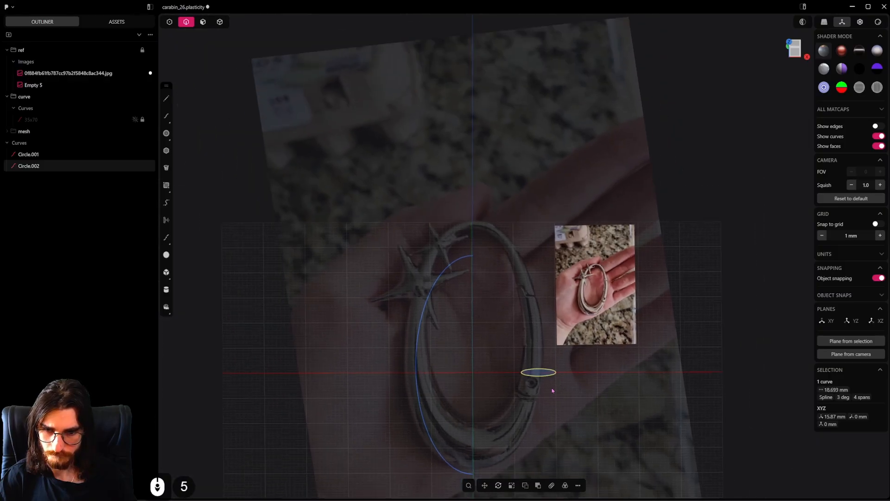
left_click(420, 341)
key("p")
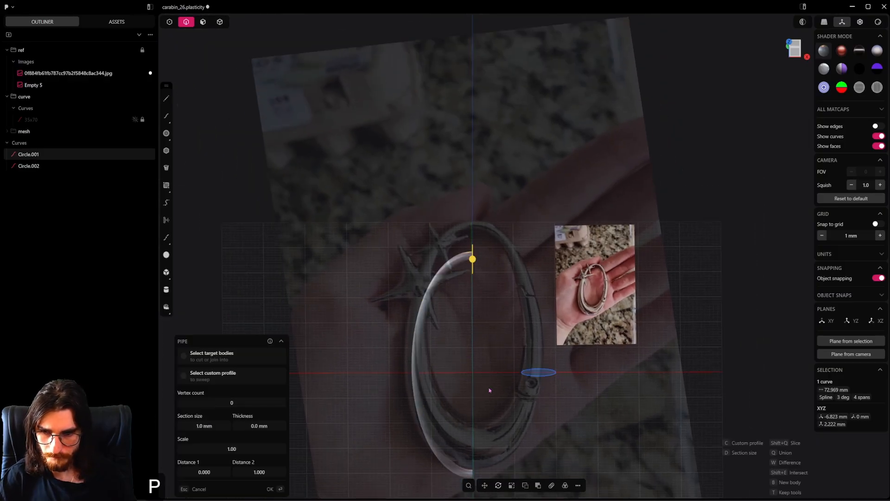
key("c")
left_click(545, 376)
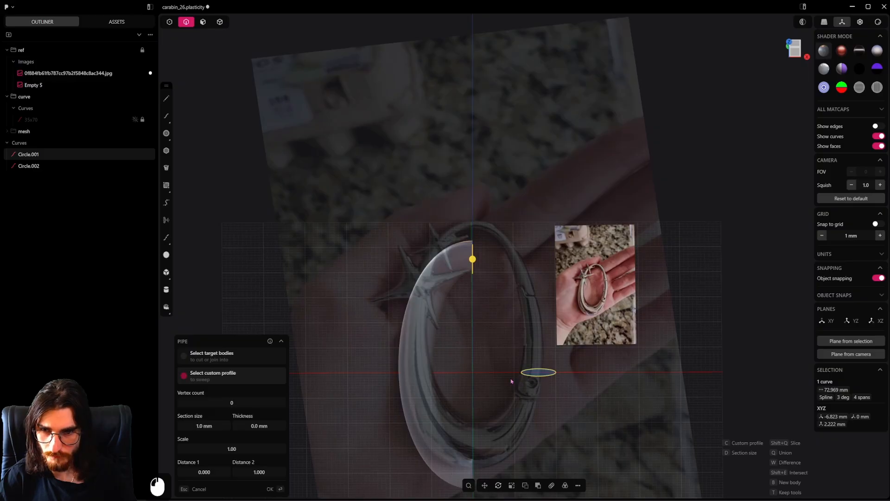
middle_click_drag(511, 381, 479, 319)
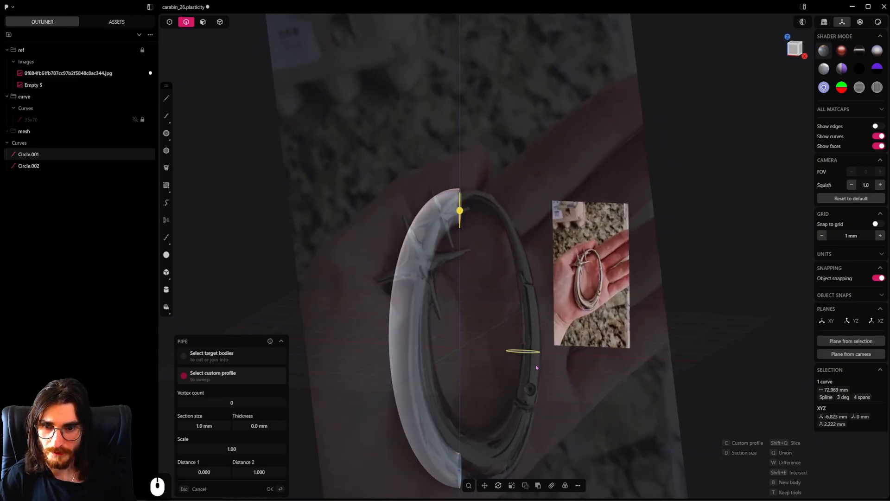
middle_click_drag(536, 367, 519, 381)
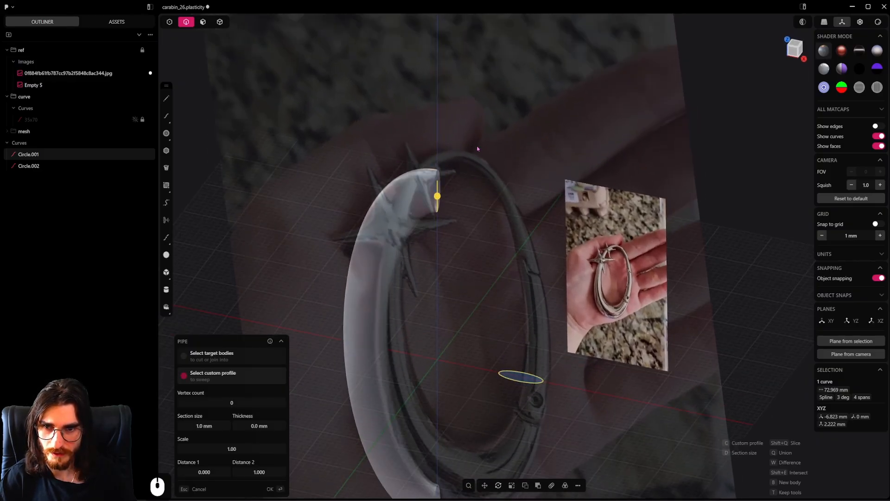
key("ctrl+z")
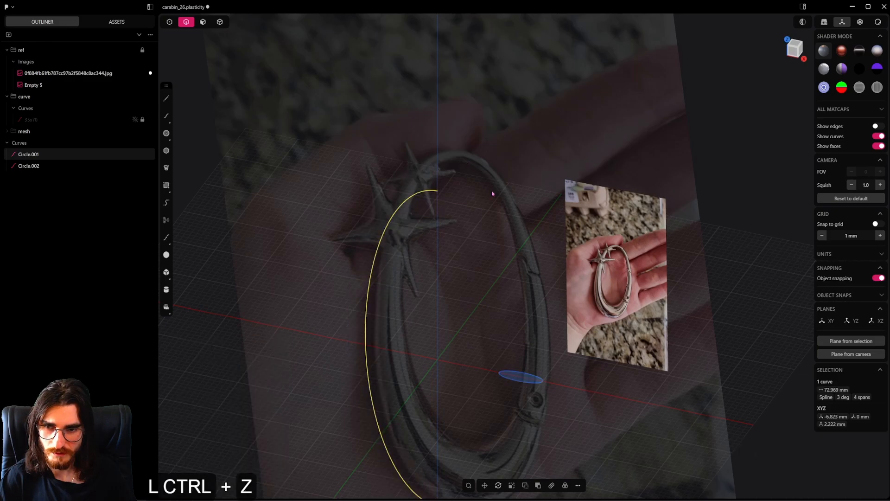
Scale the elliptical profile down uniformly to a curve length of about 7.4 mm
left_click(519, 382)
middle_click_drag(518, 367, 508, 386, "alt")
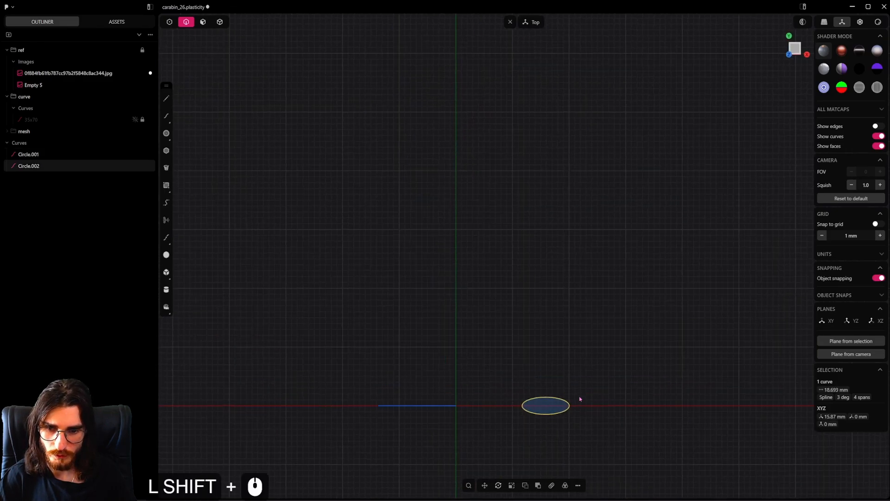
scroll(625, 378, "up", 4)
middle_click_drag(579, 396, 614, 289, "shift")
key("s")
left_click(600, 363)
scroll(622, 393, "up", 2)
key("s")
left_click(606, 288)
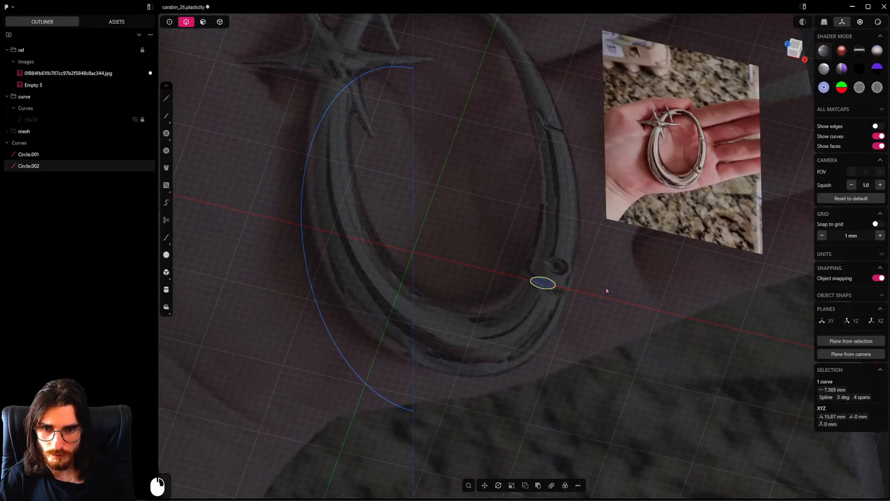
Thicken the small elliptical profile along Y to a curve length of about 7.7 mm
key("s")
key("y")
left_click(616, 287)
scroll(530, 334, "down", 3)
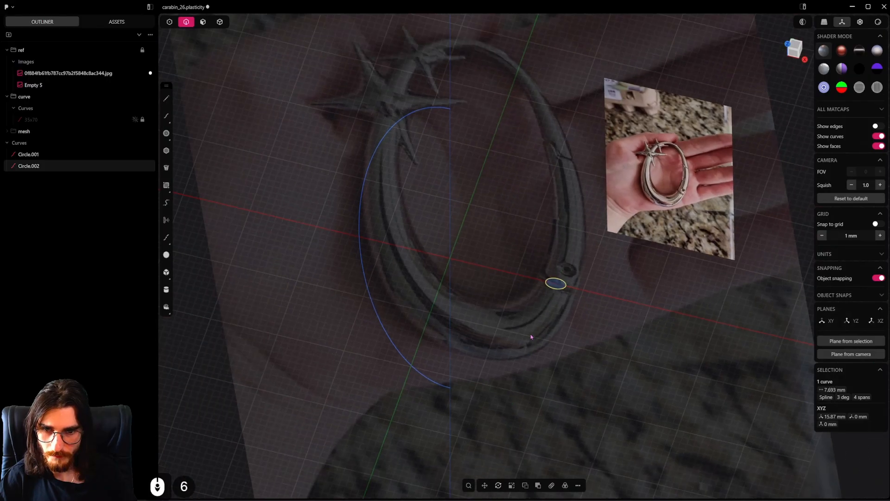
Pipe the half-ellipse curve using the small ellipse as the custom profile, with the scale set to 4.12
left_click(560, 284)
middle_click_drag(530, 334, 550, 416)
scroll(550, 415, "down", 2)
left_click(417, 181)
left_click(417, 184)
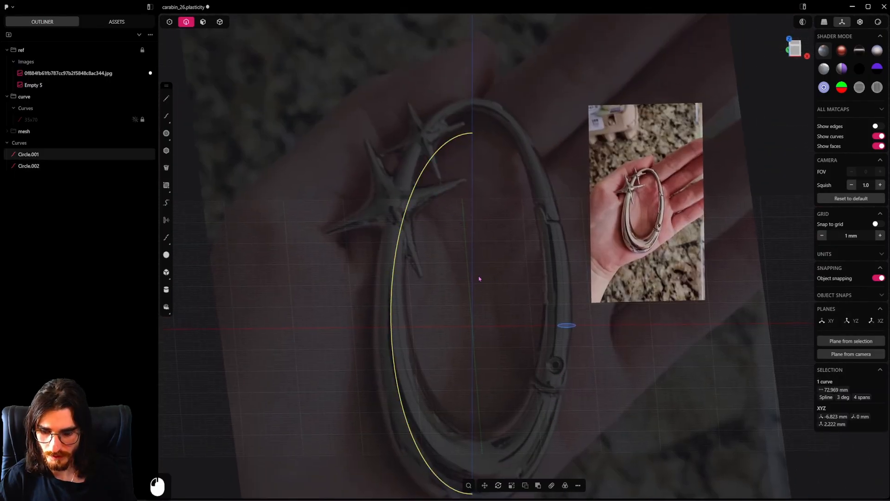
key("p")
key("c")
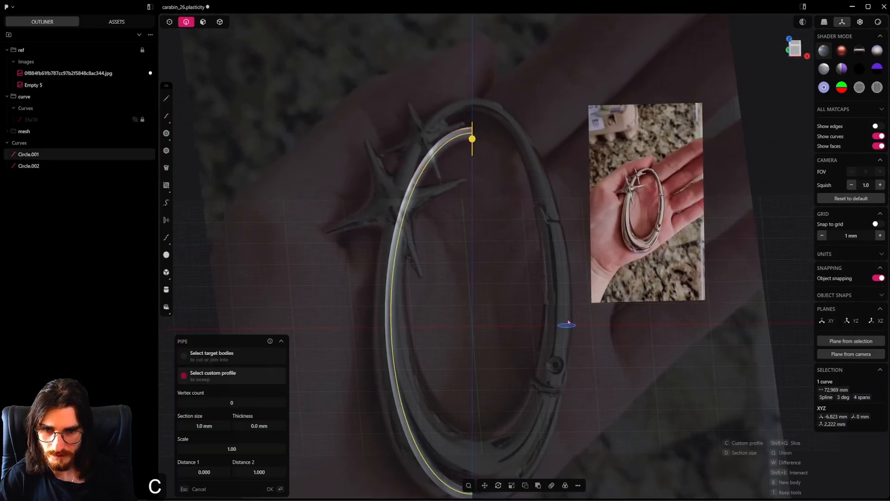
middle_click_drag(570, 327, 564, 244, "alt")
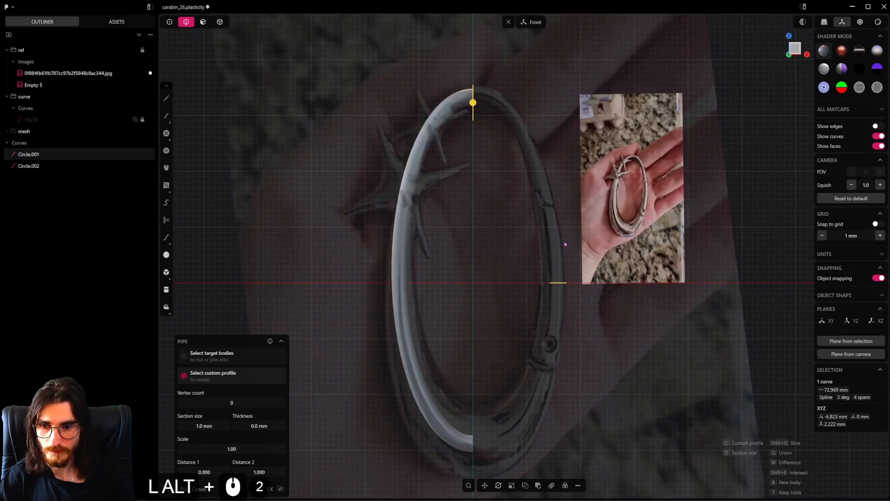
left_click_drag(234, 449, 301, 448)
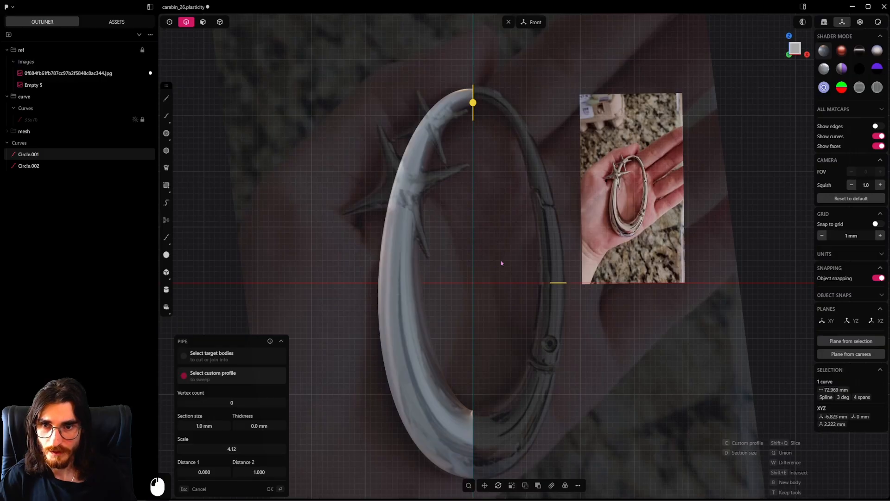
key("Return")
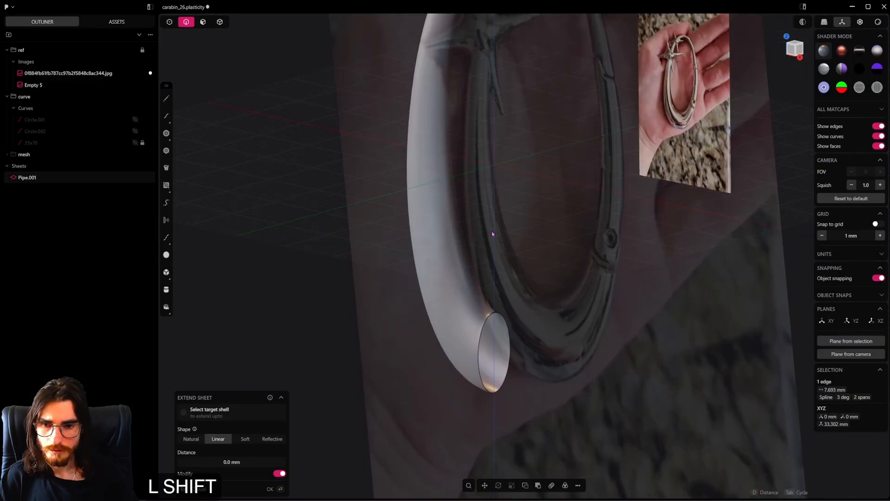
Examine the pipe's lower open end and how the pipe fits the reference photo in the front view
scroll(481, 133, "down", 4)
middle_click_drag(435, 172, 467, 204, "shift")
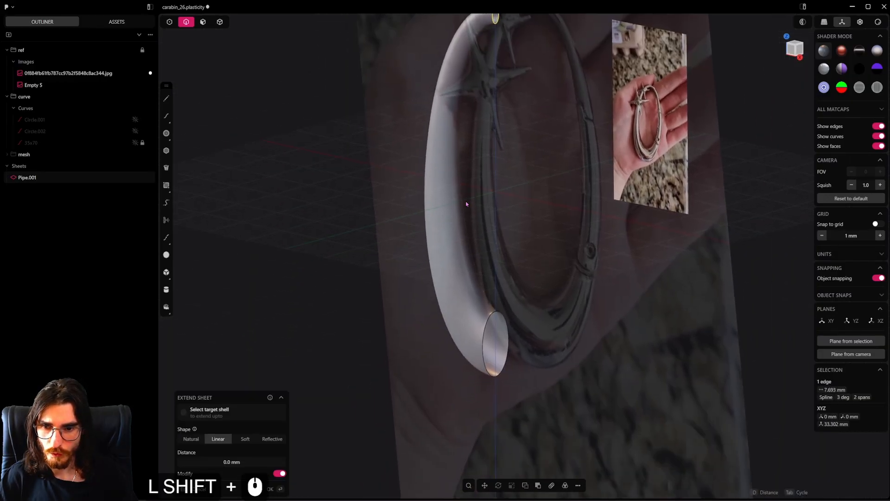
left_click(491, 313)
middle_click_drag(490, 313, 539, 330)
middle_click_drag(505, 378, 458, 326, "alt")
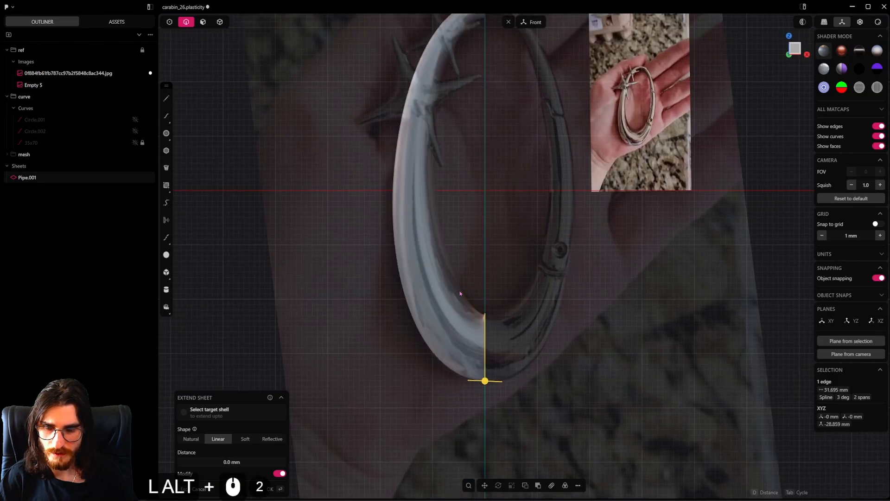
middle_click_drag(460, 293, 456, 254, "shift")
middle_click_drag(471, 360, 450, 214, "shift")
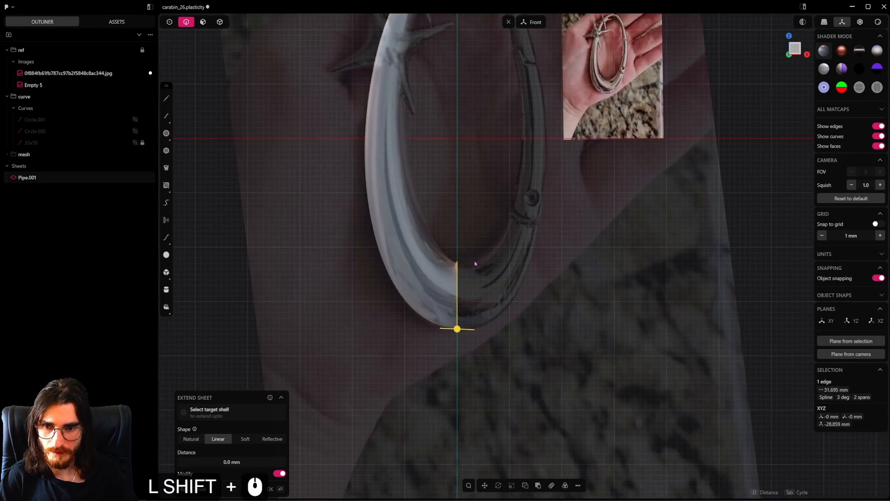
middle_click_drag(496, 240, 500, 317, "shift")
middle_click_drag(467, 184, 471, 260, "shift")
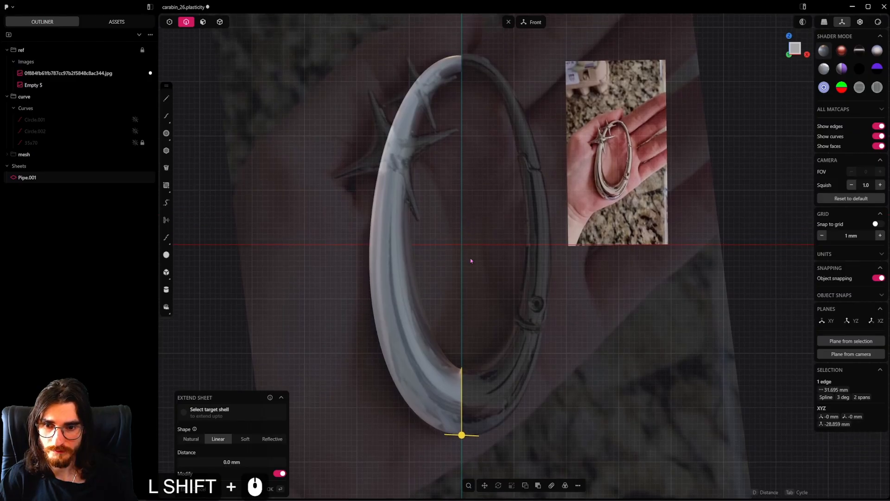
Cut across the pipe near its lower end with an Isoparam in the V direction at about 0.91
scroll(486, 341, "up", 3)
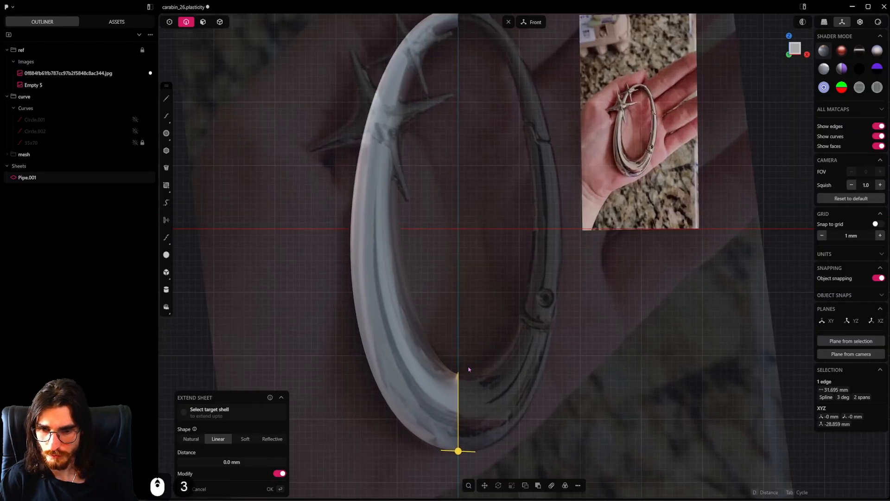
scroll(454, 393, "up", 5)
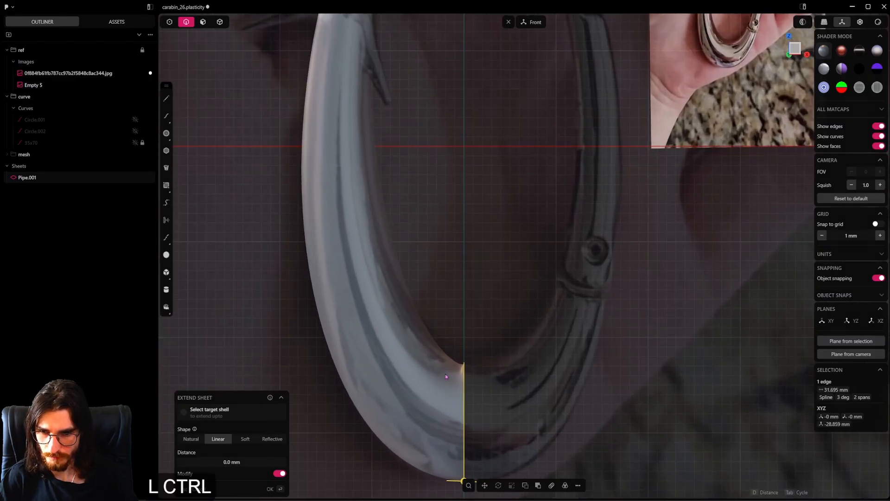
key("ctrl+r")
key("Tab")
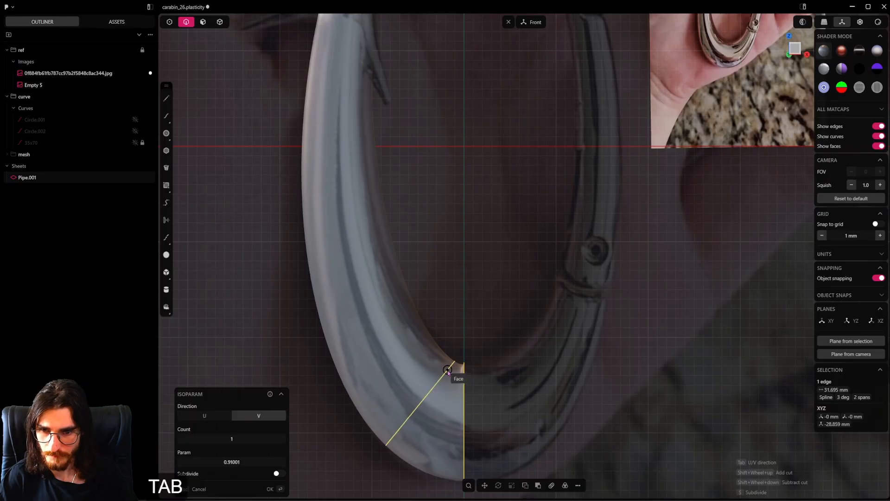
left_click(446, 371)
Cut across the pipe near its upper end with an Isoparam in the V direction at about 0.047
middle_click_drag(418, 315, 416, 425, "shift")
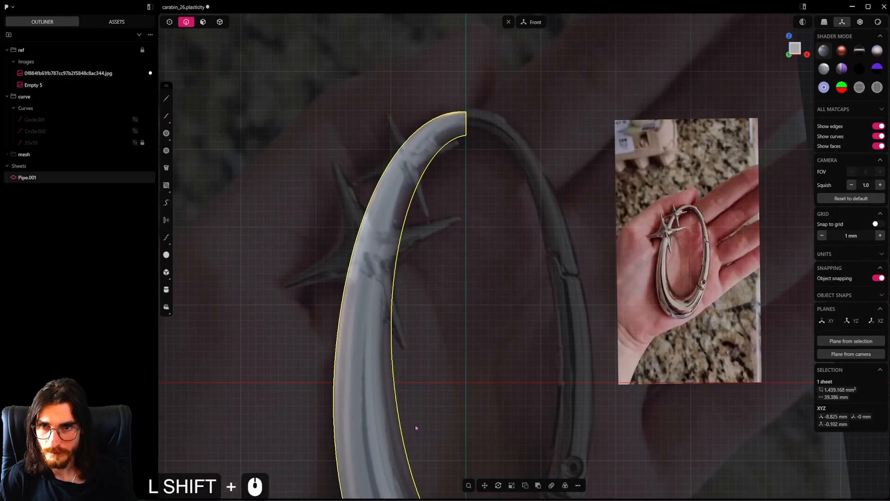
scroll(444, 229, "up", 8)
key("ctrl+r")
key("Tab")
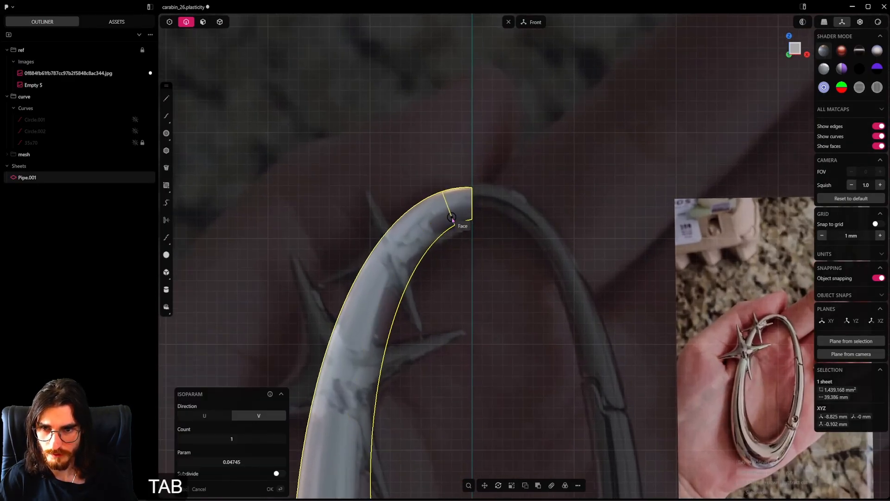
left_click(452, 219)
Delete the two short end faces of the pipe, beyond the lower and upper cuts
scroll(450, 288, "down", 12)
middle_click_drag(452, 350, 449, 144, "shift")
key("3")
left_click(445, 360)
middle_click_drag(449, 104, 449, 273, "shift")
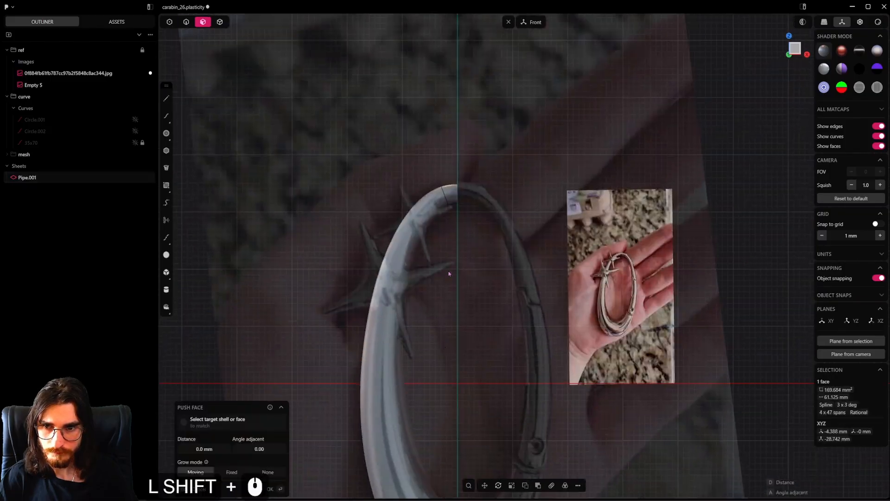
scroll(450, 264, "up", 5)
left_click(455, 181, "shift")
key("shift+x")
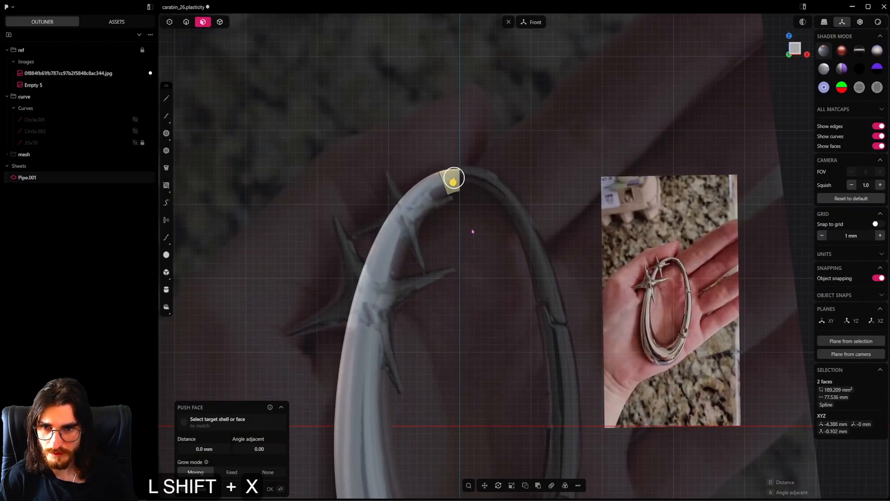
key("super+space")
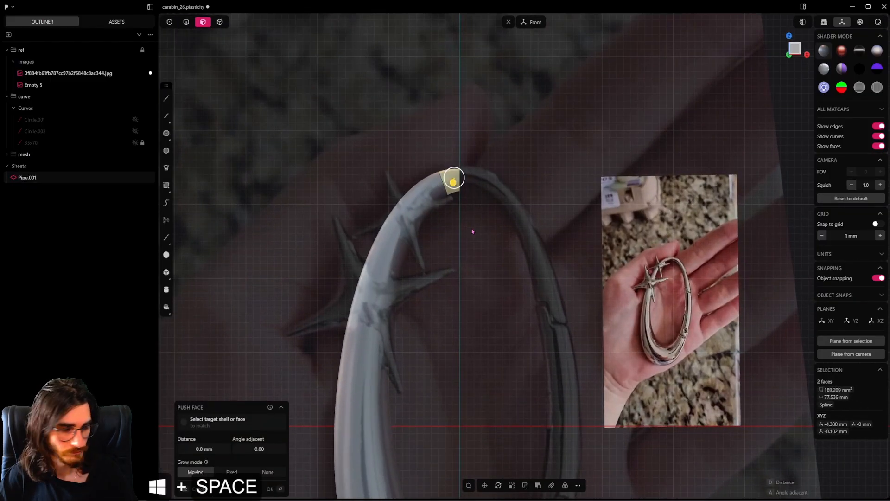
key("shift+x")
scroll(471, 229, "down", 10)
middle_click_drag(471, 326, 466, 215, "shift")
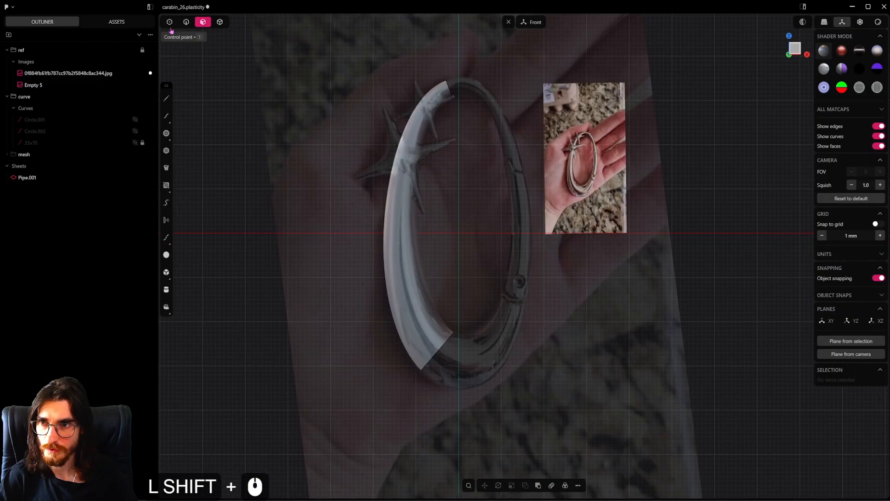
Split the pipe lengthwise along its outer side with an Isoparam in the U direction at 0.50
left_click(194, 22)
scroll(443, 346, "up", 4)
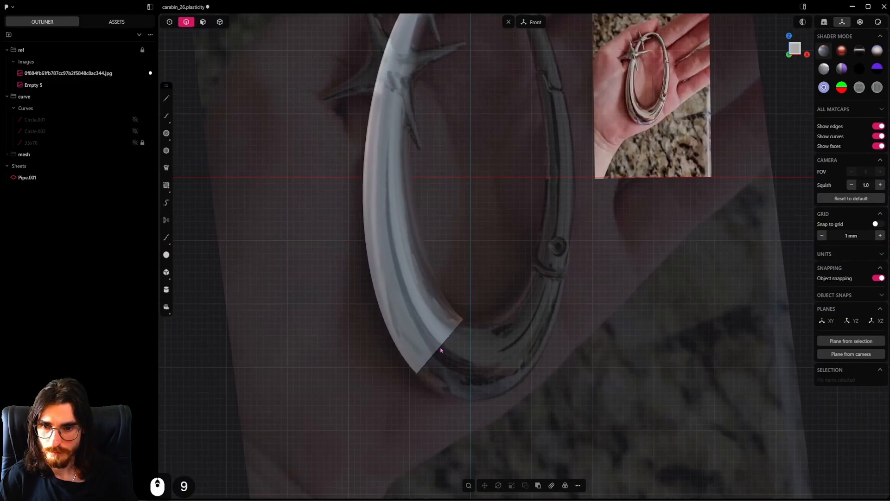
left_click(446, 340, "alt")
middle_click_drag(446, 339, 360, 328, "alt")
scroll(447, 309, "up", 11, "alt")
scroll(467, 331, "up", 5, "alt")
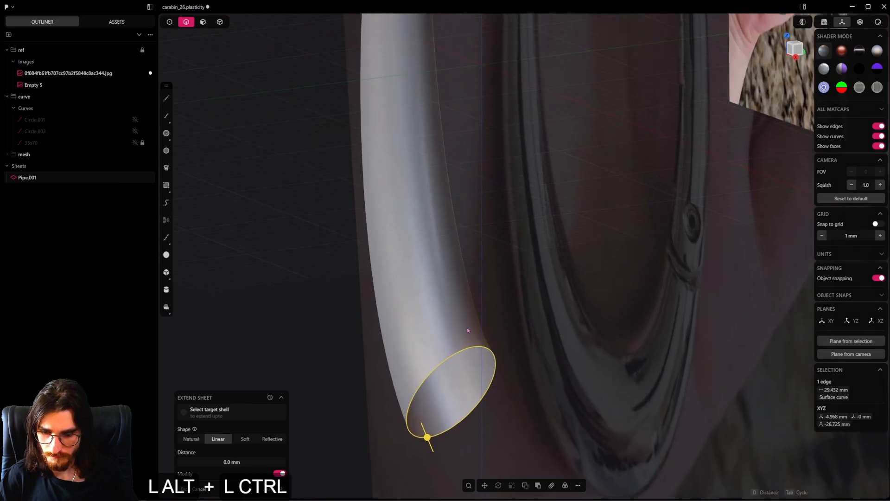
key("ctrl+alt+r")
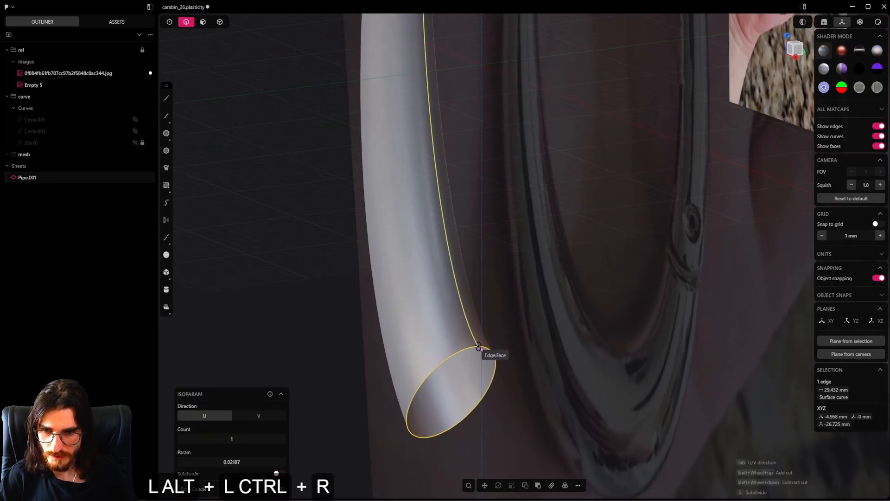
middle_click_drag(486, 352, 632, 357, "alt")
left_click(457, 345)
left_click(456, 350, "alt")
mouse_move(487, 380)
middle_mouse_down("alt")
mouse_move(444, 398)
mouse_move(496, 377)
mouse_move(489, 384)
middle_mouse_up("alt")
key("ctrl+r")
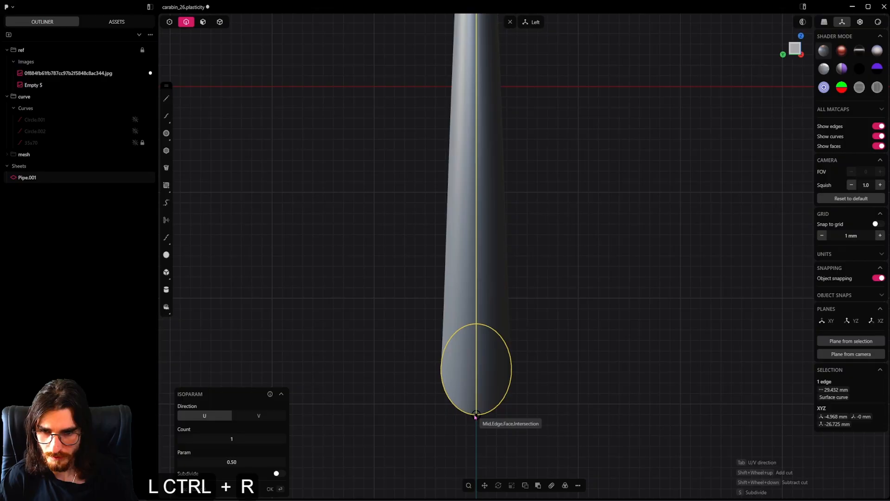
left_click(475, 416)
Mirror the pipe sheet along X across the vertical center plane to form the opposite half
middle_click_drag(496, 368, 464, 387, "alt")
scroll(463, 387, "down", 3)
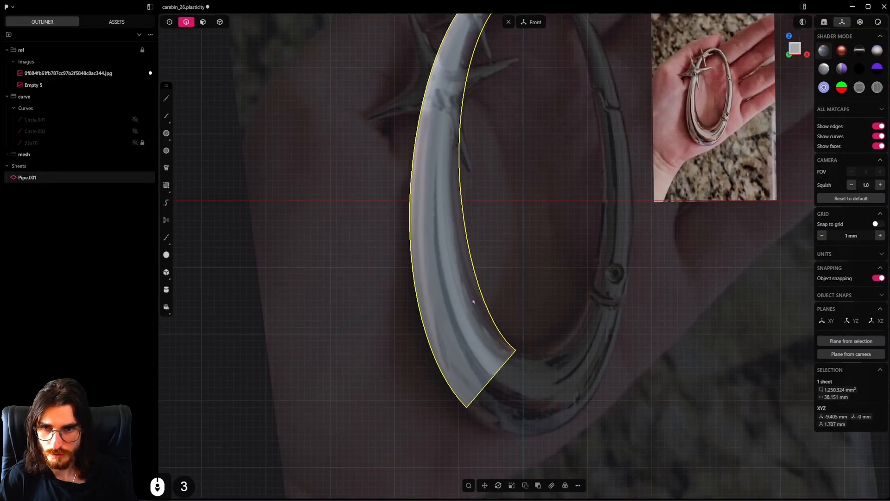
right_click_drag(480, 218, 453, 320)
middle_click_drag(453, 320, 408, 345)
middle_click_drag(399, 297, 508, 265, "alt")
scroll(507, 264, "down", 5)
left_click(219, 22)
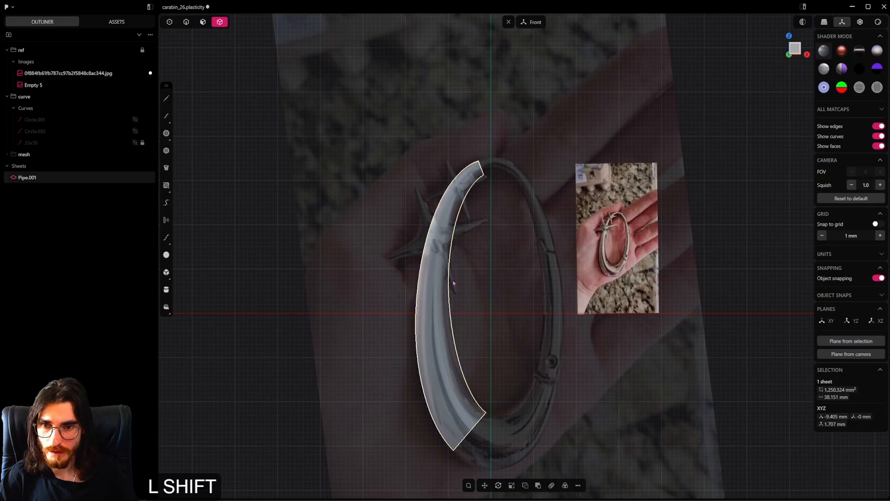
middle_click_drag(454, 285, 443, 248, "shift")
scroll(443, 248, "down", 3)
key("alt+x")
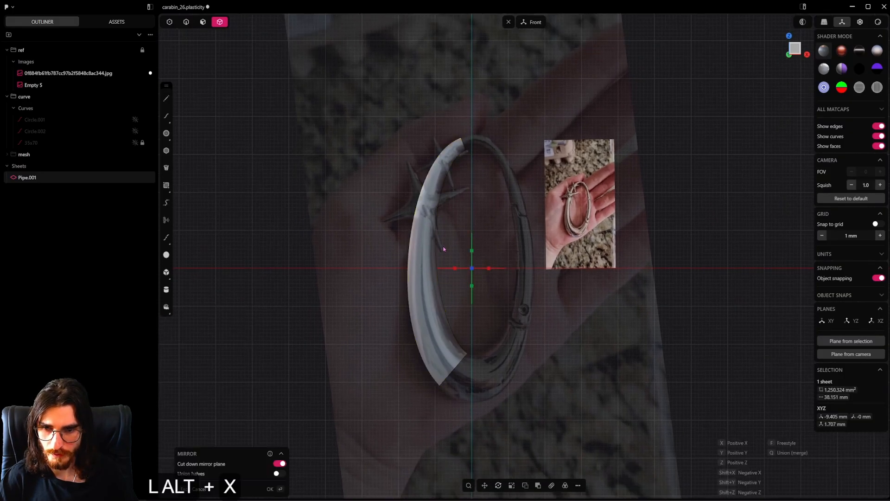
left_click(455, 269)
left_click(483, 309)
scroll(482, 310, "up", 13)
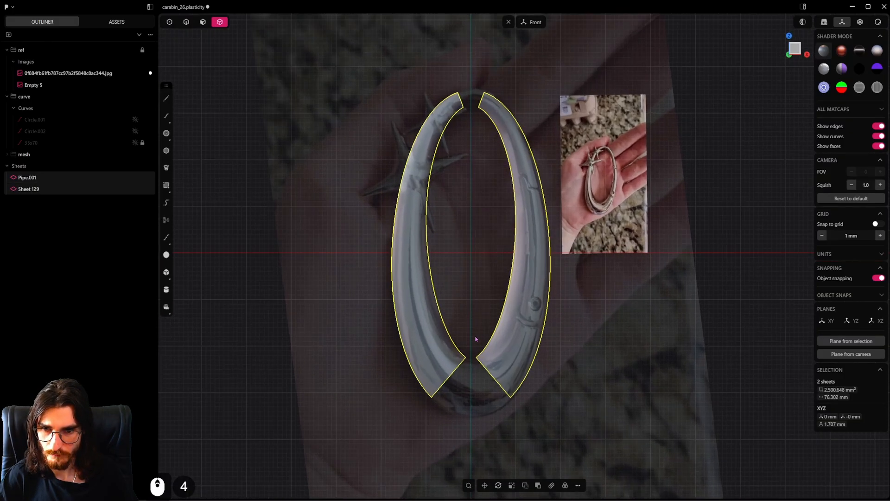
Bridge the inner lengthwise edges of the two pipe halves with a curve across the lower gap
middle_click_drag(502, 346, 572, 350, "alt")
scroll(448, 261, "up", 5)
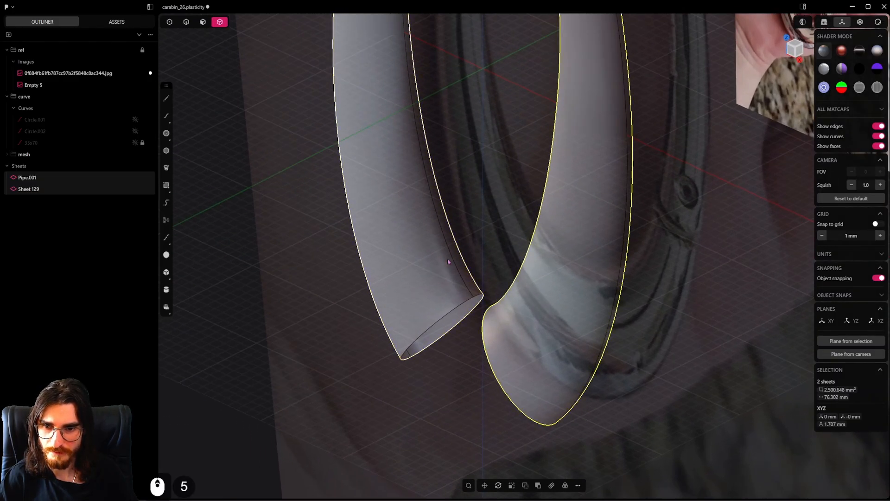
left_click(186, 23)
scroll(440, 266, "up", 3)
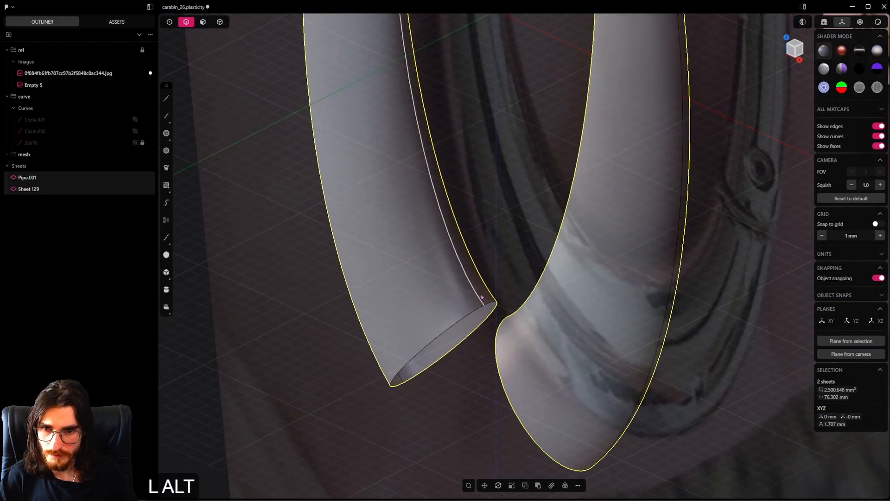
left_click(481, 295)
middle_click_drag(503, 318, 574, 335)
left_click(689, 285, "shift")
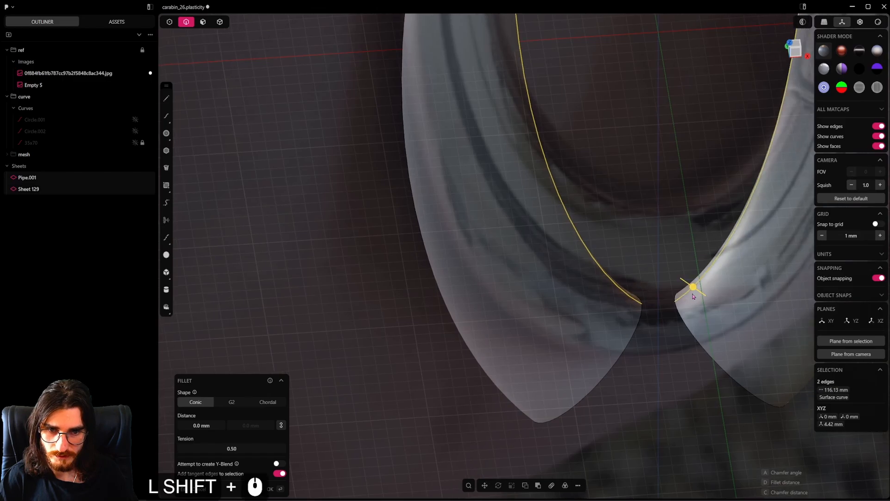
middle_click_drag(695, 297, 628, 290, "shift")
scroll(629, 290, "up", 3)
key("shift+b")
key("Tab")
key("Tab")
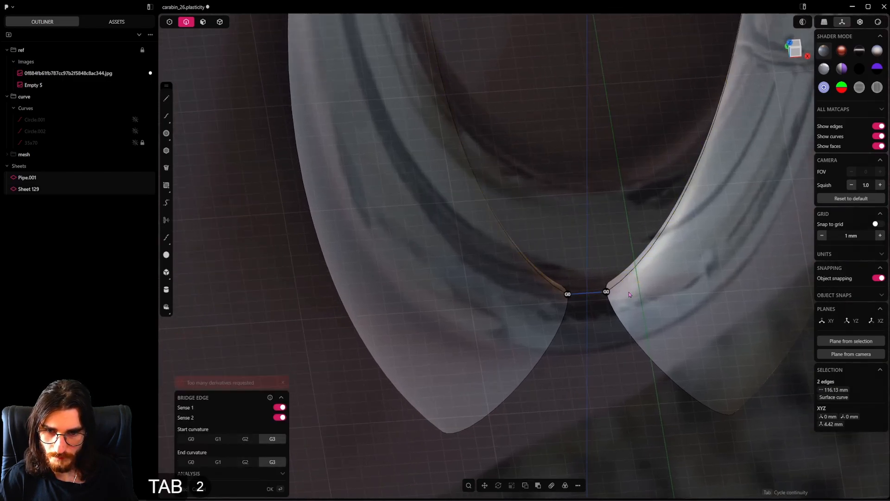
left_click(629, 290)
Bridge the outer lengthwise edges of the two pipe halves across the lower gap with Sense 1 and Sense 2 switched on
middle_click_drag(629, 289, 576, 265)
middle_click_drag(408, 237, 445, 258)
left_click(472, 253)
key("b")
left_click(758, 246, "shift")
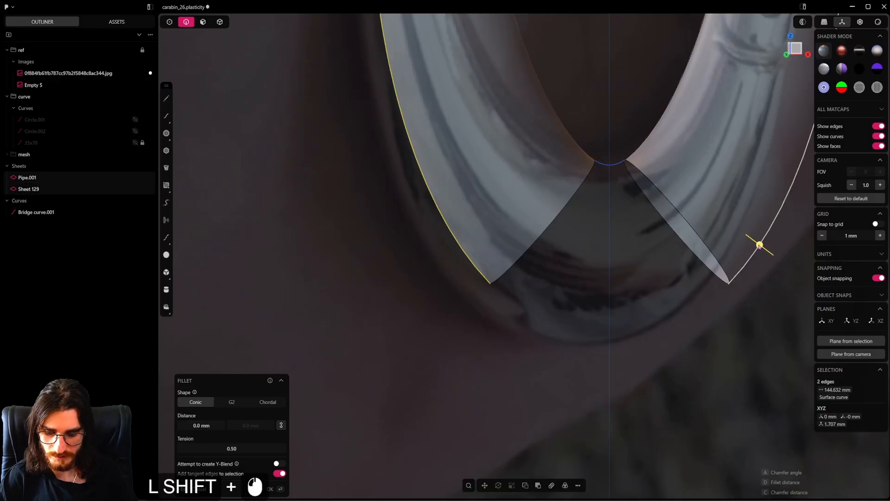
key("shift+b")
middle_click_drag(753, 260, 722, 254)
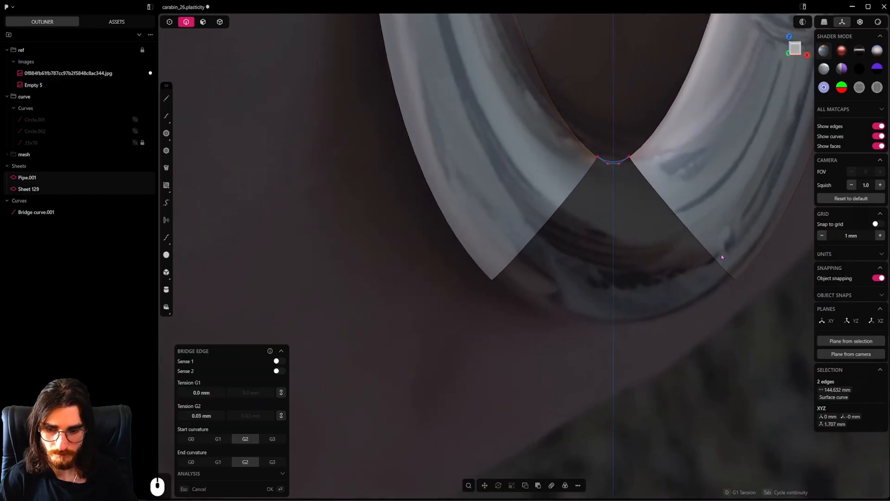
left_click(282, 362)
left_click(282, 371)
middle_click_drag(606, 298, 520, 337, "shift")
key("Tab")
key("Tab")
key("Tab")
left_click(521, 318)
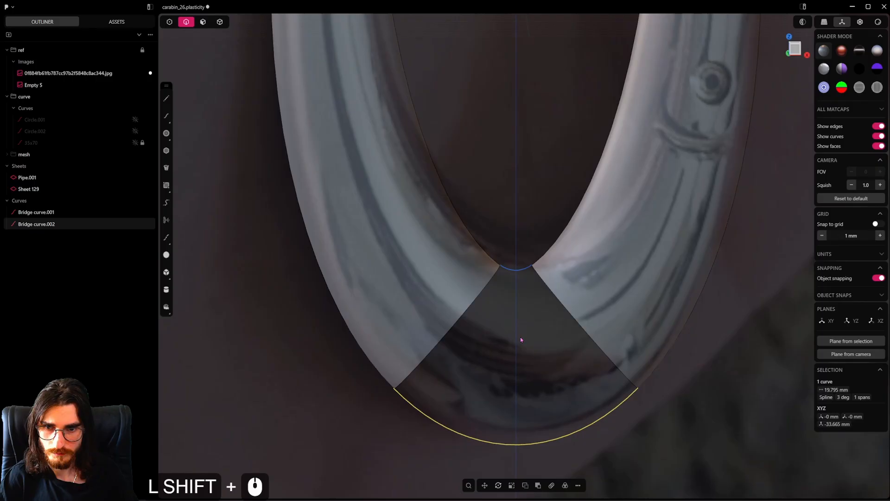
Loft a surface with G1 continuity between the lower end edges of the pipe halves, using the two bridge curves as guides
left_click(553, 292, "alt")
left_click(474, 295, "alt+shift")
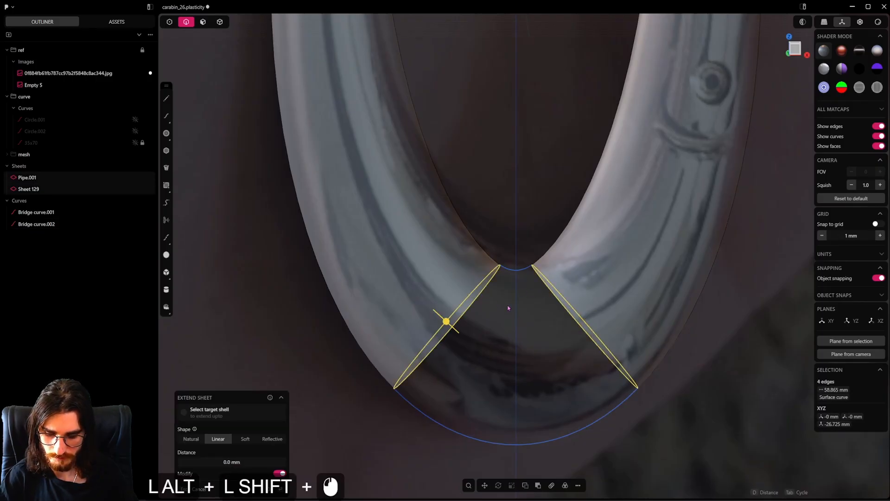
key("l")
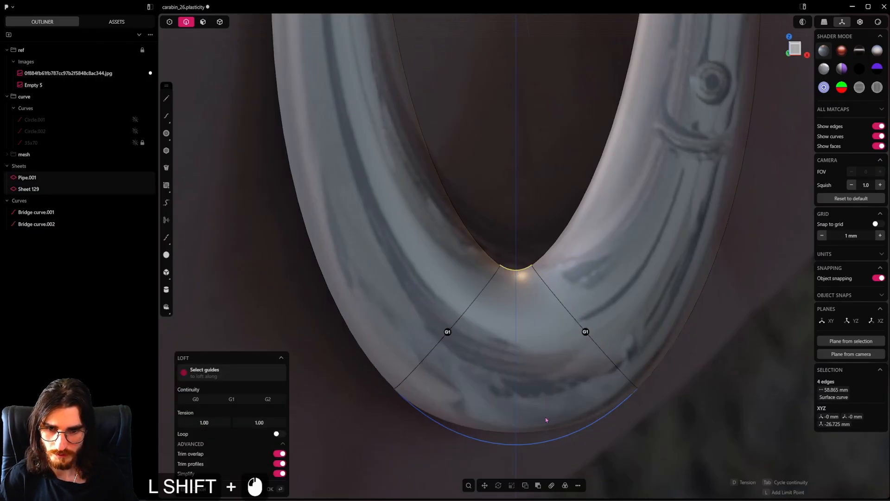
left_click(551, 444, "shift")
scroll(525, 360, "down", 6)
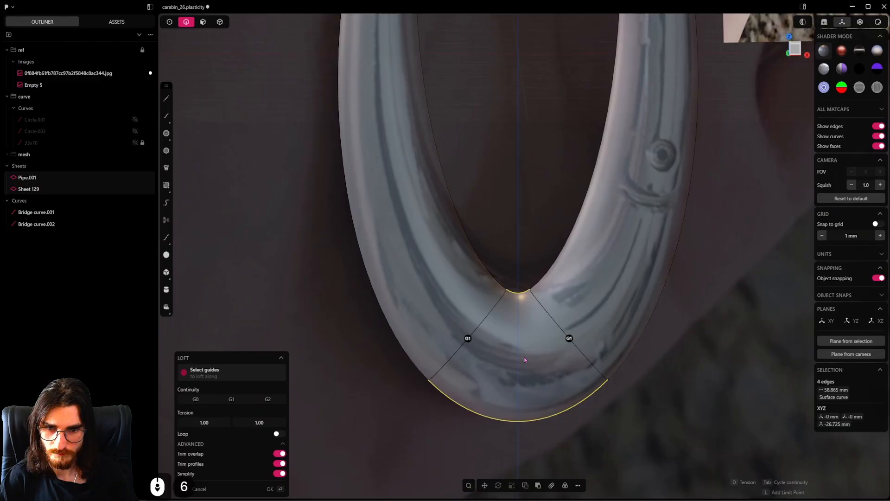
right_click(577, 326)
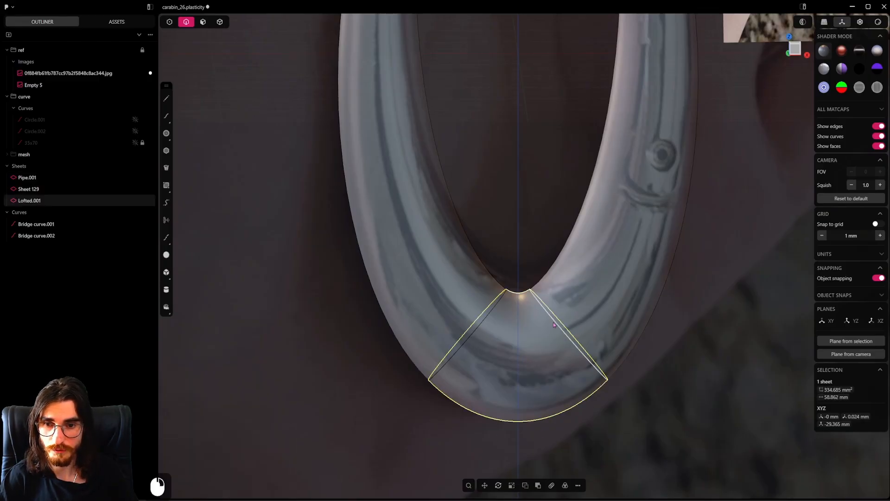
Bridge the outer lengthwise edges of the two pipe halves across the upper gap with G1 curvature at both ends
middle_click_drag(379, 132, 488, 374, "shift")
middle_click_drag(526, 51, 501, 249, "shift")
scroll(532, 228, "up", 10)
left_click(535, 208)
left_click(380, 257, "shift")
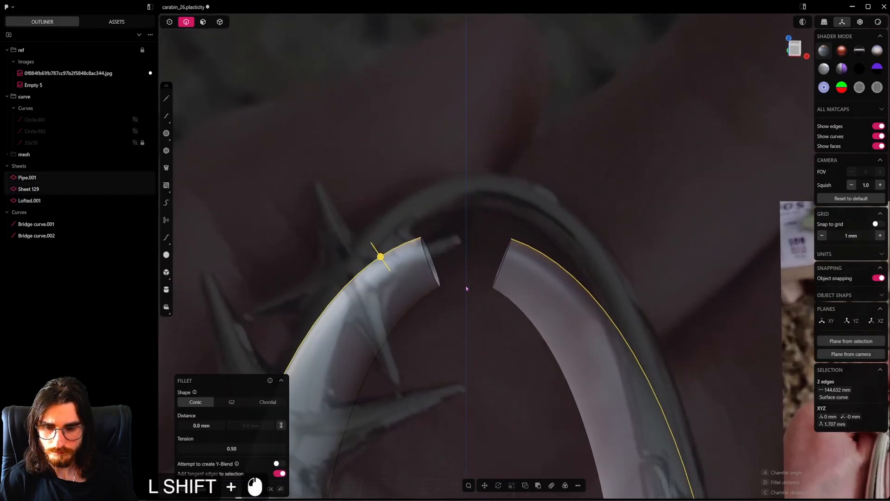
key("shift+b")
key("Tab")
type("3")
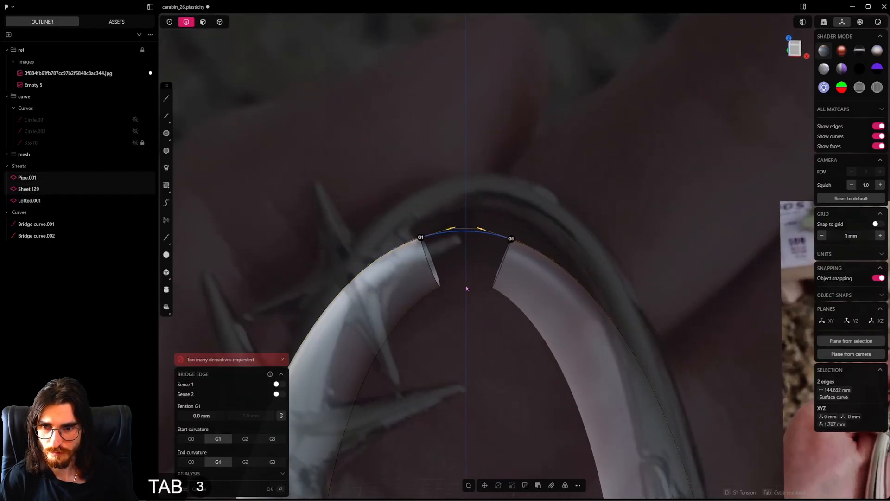
left_click(485, 293)
Bridge the inner lengthwise edges of the pipe halves across the upper gap with G1 curvature, flipping Sense 1 and Sense 2
left_click(491, 290)
key("f")
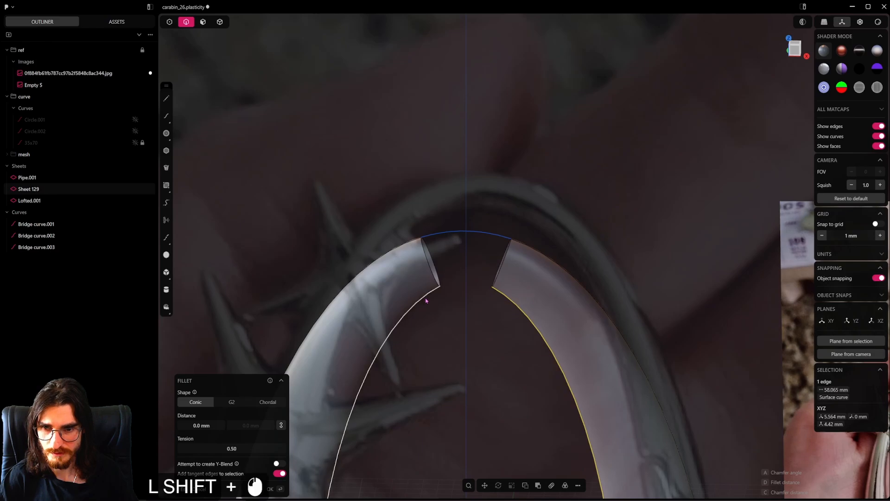
left_click(426, 300, "shift")
left_click(484, 318, "shift")
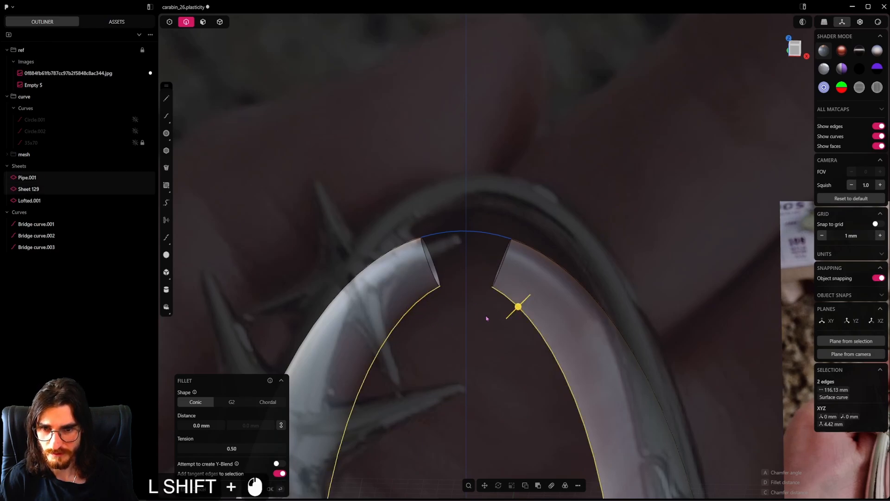
key("shift+b")
key("Tab")
key("Tab")
key("Tab")
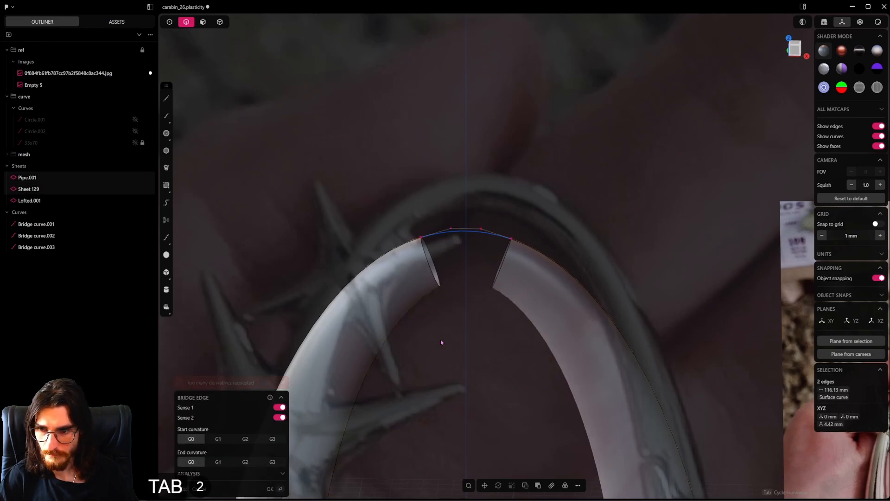
left_click(279, 393)
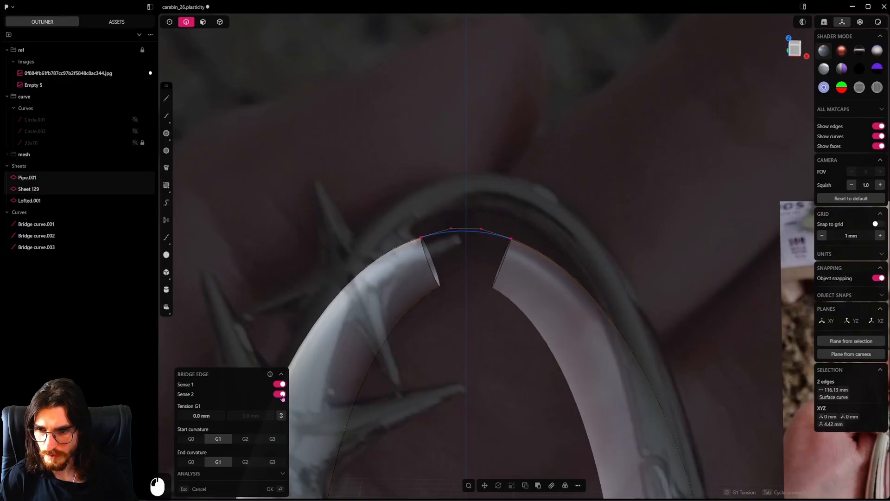
left_click(280, 384)
right_click(503, 304)
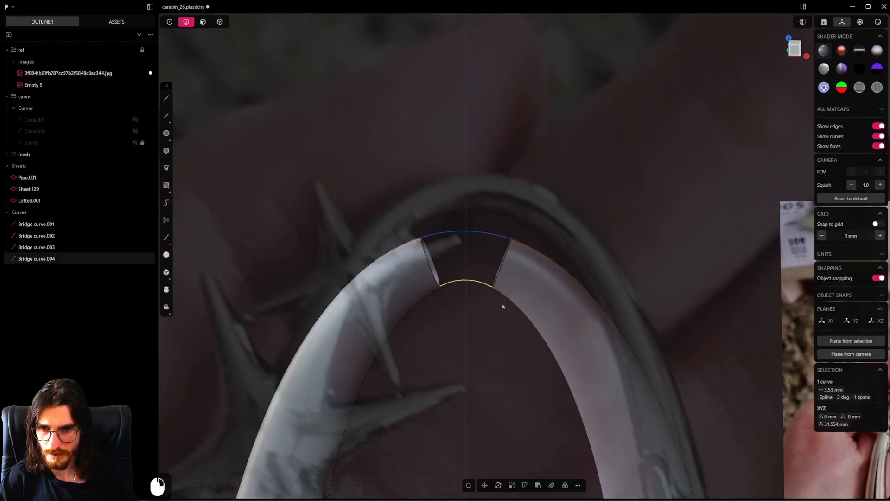
Try to loft between the upper end edges of the pipe halves, guided by the outer and inner bridge curves
key("alt")
left_click(504, 266, "alt")
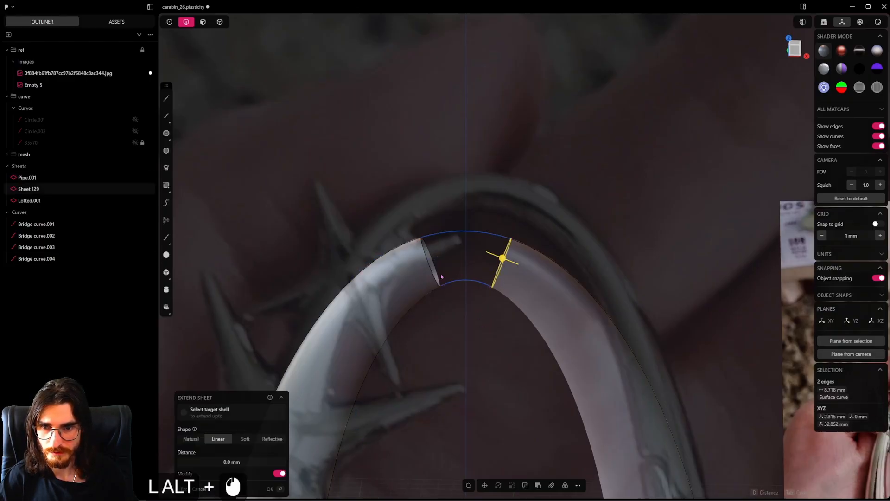
left_click(437, 273, "alt+shift")
key("shift+l")
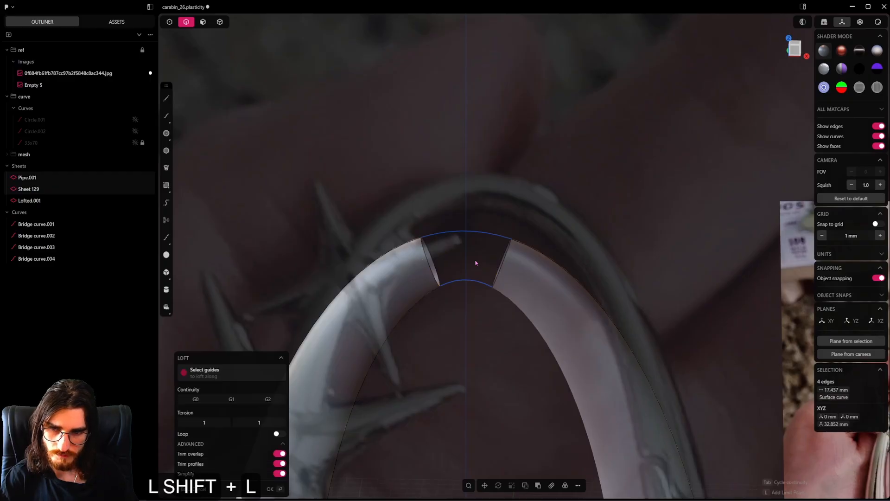
left_click(465, 282, "shift")
left_click(476, 231, "shift")
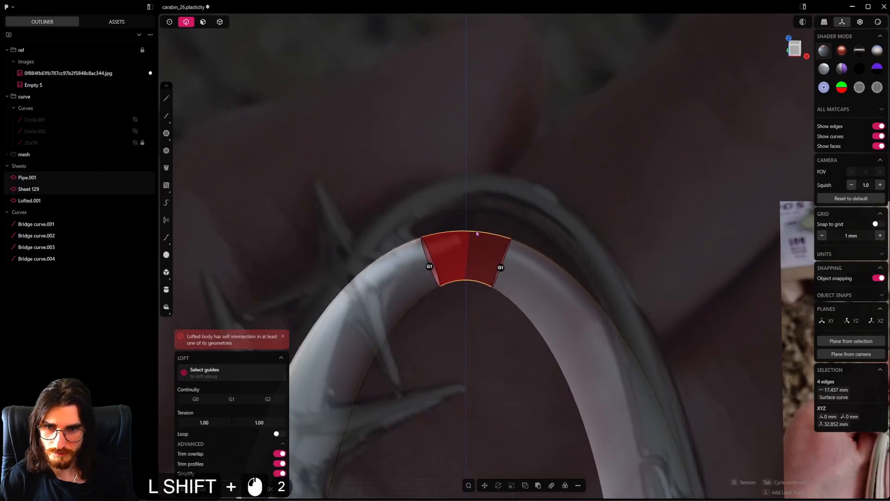
scroll(473, 268, "up", 2)
middle_click_drag(475, 268, 493, 166)
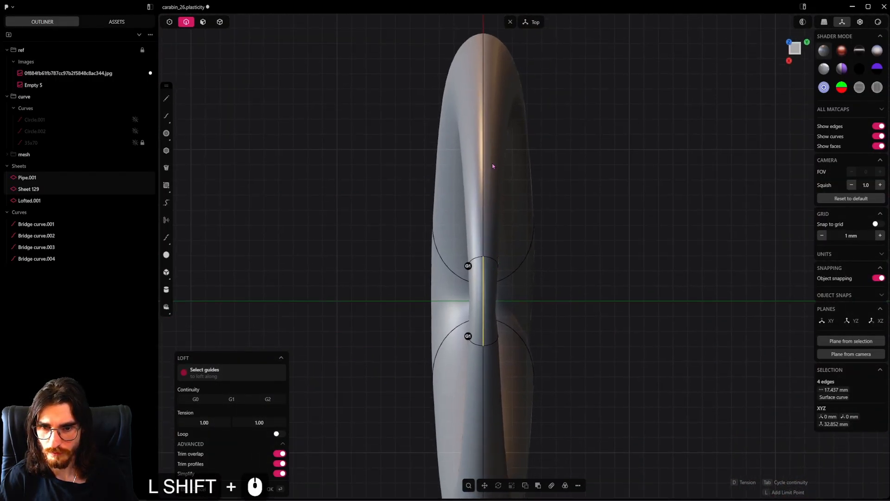
scroll(480, 375, "up", 20)
middle_click_drag(480, 374, 411, 302)
left_click_drag(412, 301, 472, 294)
middle_click_drag(471, 295, 562, 245)
key("Escape")
Split the front side of both pipe halves lengthwise with U-direction Isoparams at the midpoint of their upper end edges, param 0.50
scroll(485, 312, "down", 4)
scroll(560, 244, "down", 5)
left_click(505, 263)
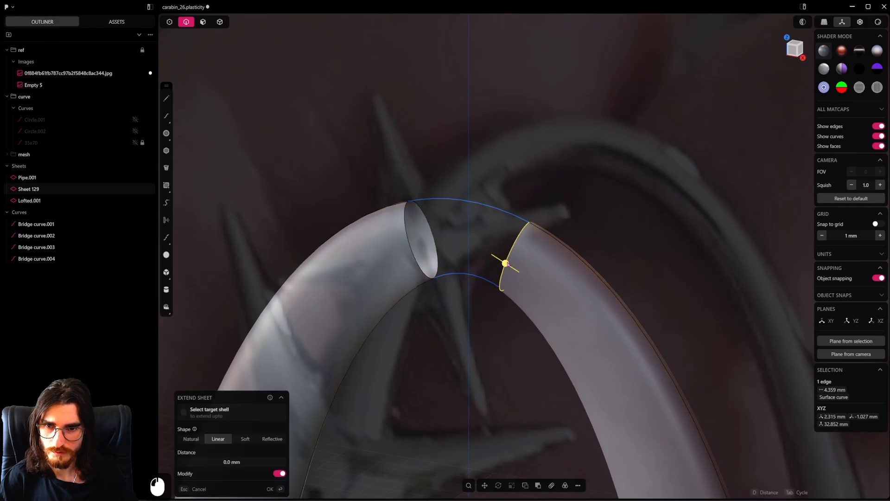
middle_click_drag(503, 278, 533, 288, "alt")
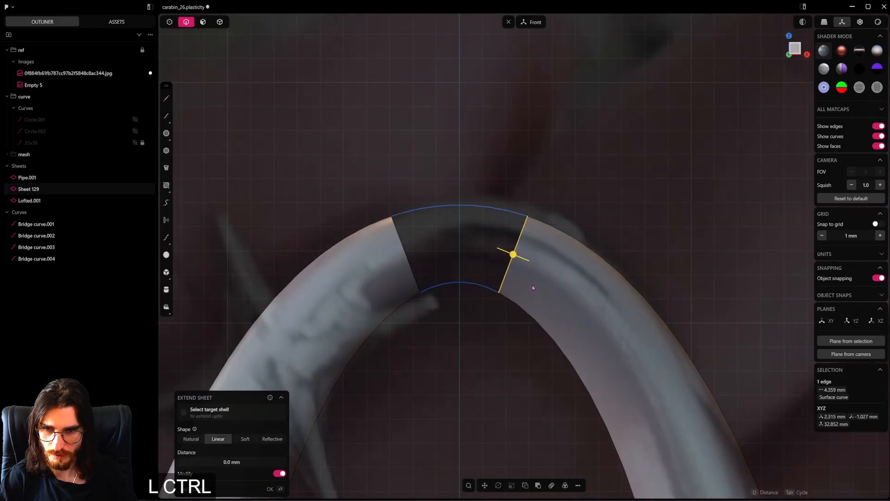
key("ctrl+r")
left_click(514, 255)
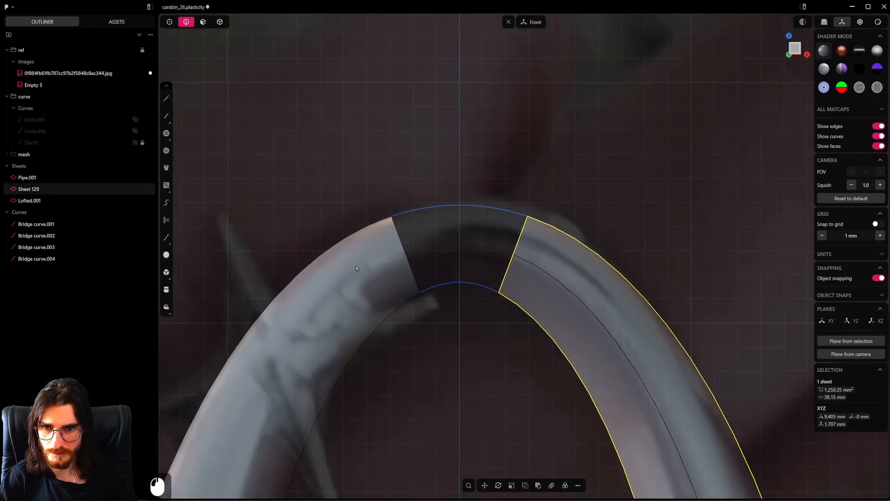
key("ctrl+r")
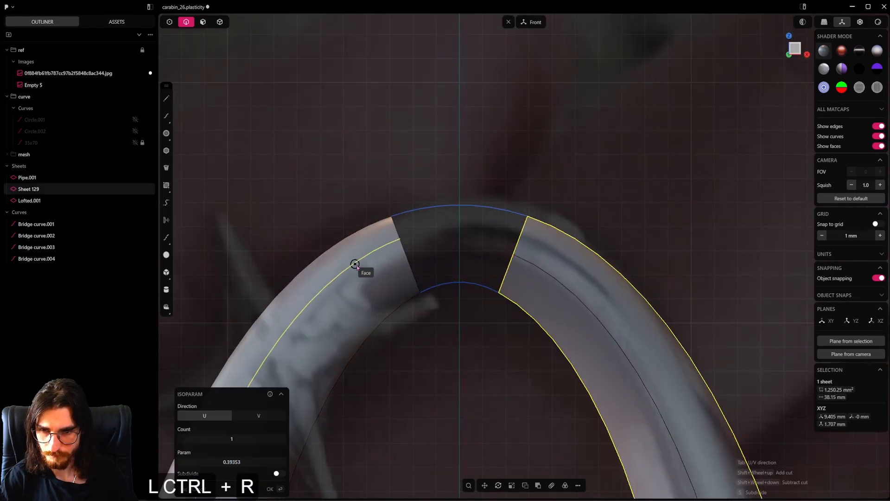
left_click(406, 257)
Hide the reference image
scroll(408, 271, "down", 6)
middle_click_drag(410, 278, 357, 304)
middle_click_drag(357, 304, 464, 239, "shift")
middle_click_drag(464, 239, 509, 259)
scroll(509, 259, "down", 4)
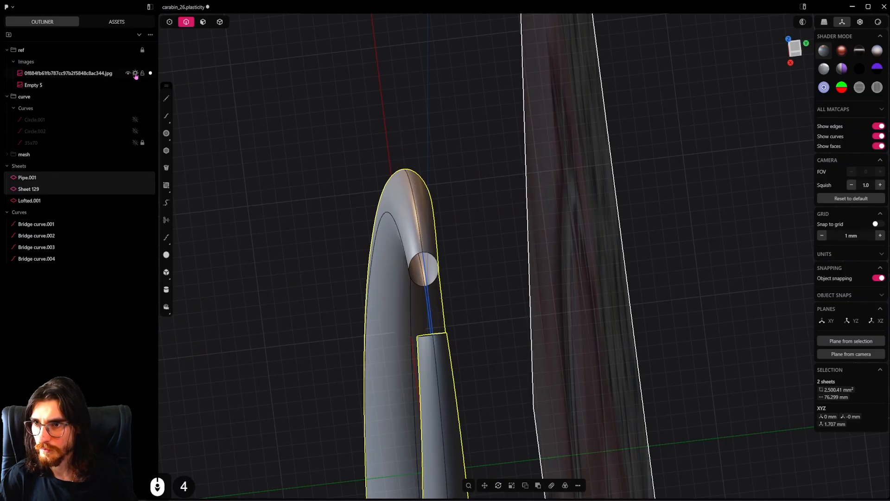
left_click(135, 72)
Split the back side of both pipe halves lengthwise with a U-direction Isoparam along the middle of each
middle_click_drag(407, 259, 358, 227)
scroll(435, 278, "up", 4)
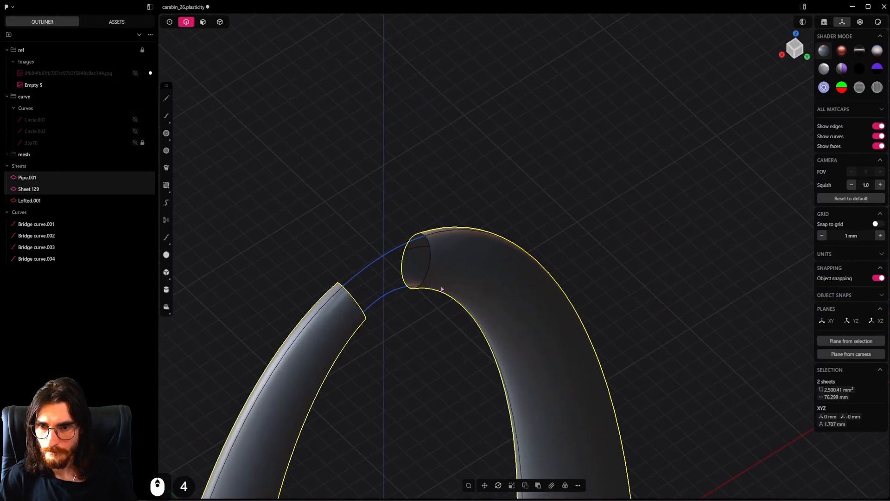
key("ctrl+r")
left_click(424, 269)
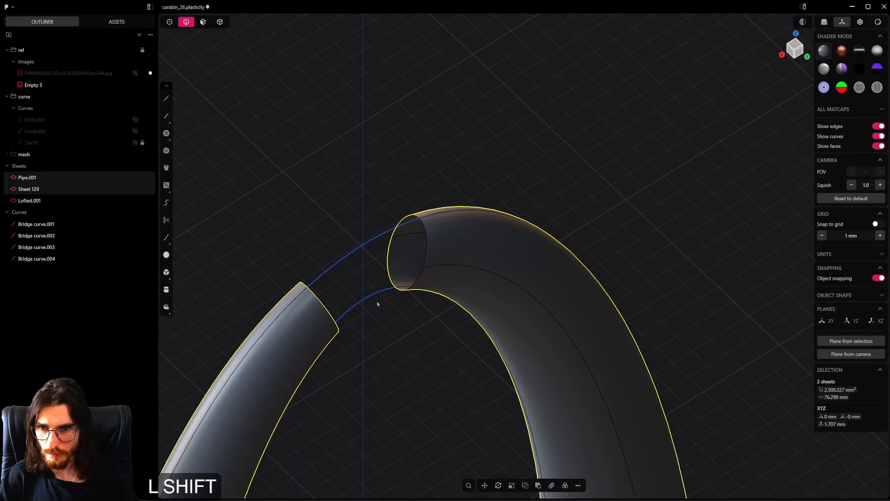
middle_click_drag(378, 304, 441, 249, "shift")
key("ctrl+r")
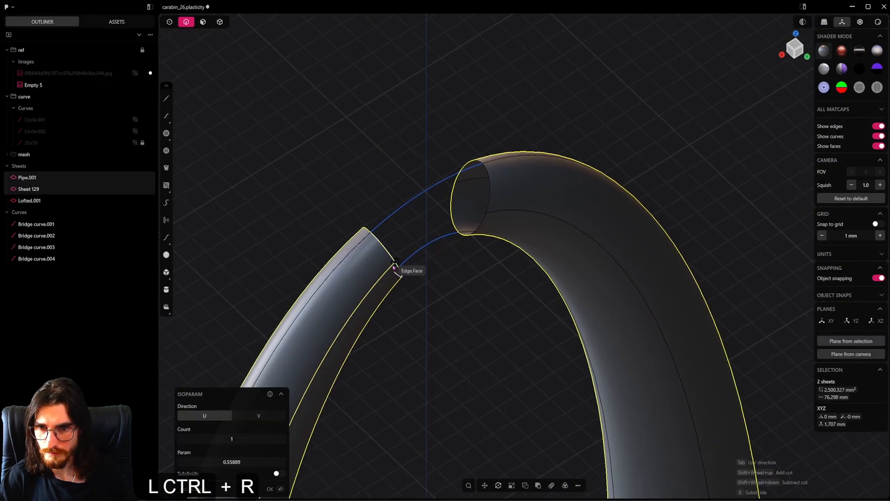
left_click(398, 271)
middle_click_drag(398, 274, 319, 271)
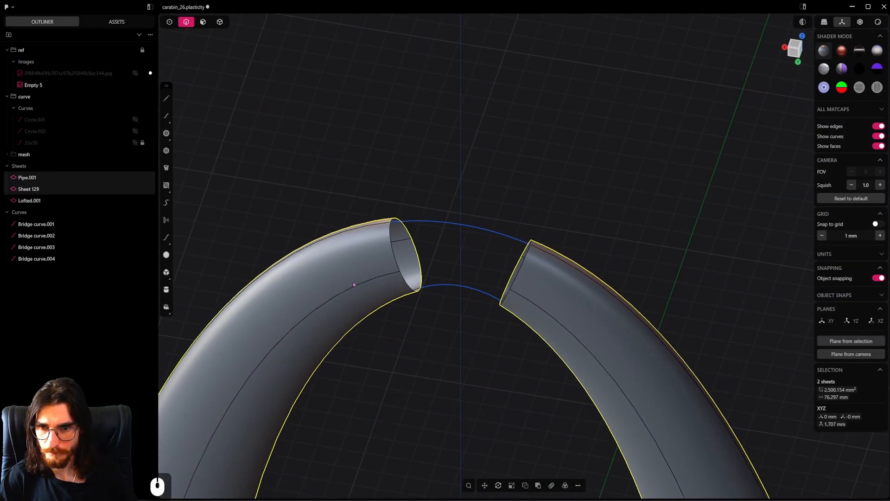
Bridge the isoparam edges on the back side of the pipe halves across the upper gap with G1 curvature
left_click(380, 278)
key("f")
left_click(548, 314, "shift")
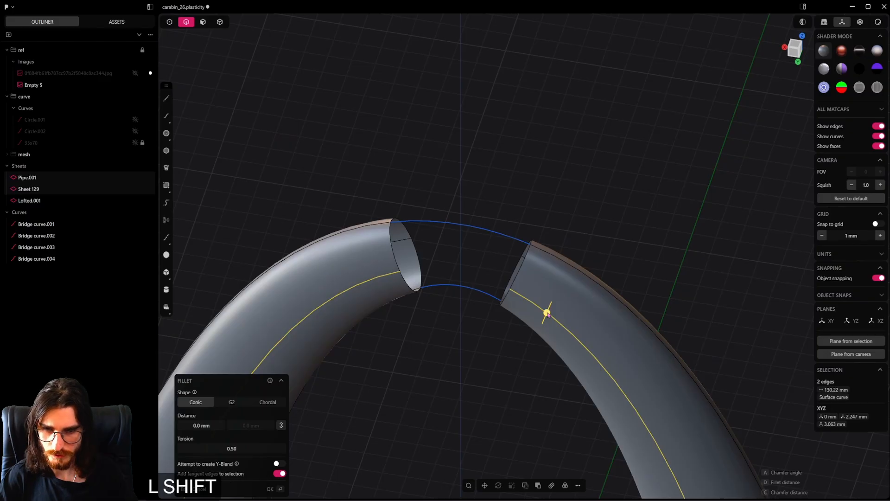
key("shift+b")
key("Tab")
key("Tab")
key("Tab")
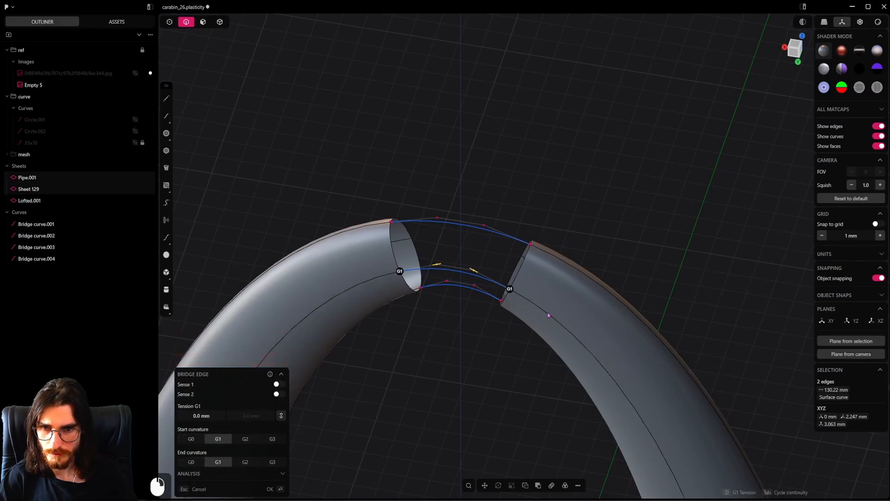
left_click(548, 315)
Bridge the isoparam edges on the front side of the two pipe halves across the upper gap
middle_click_drag(548, 315, 408, 292)
middle_click_drag(482, 290, 394, 270, "shift")
left_click(473, 296)
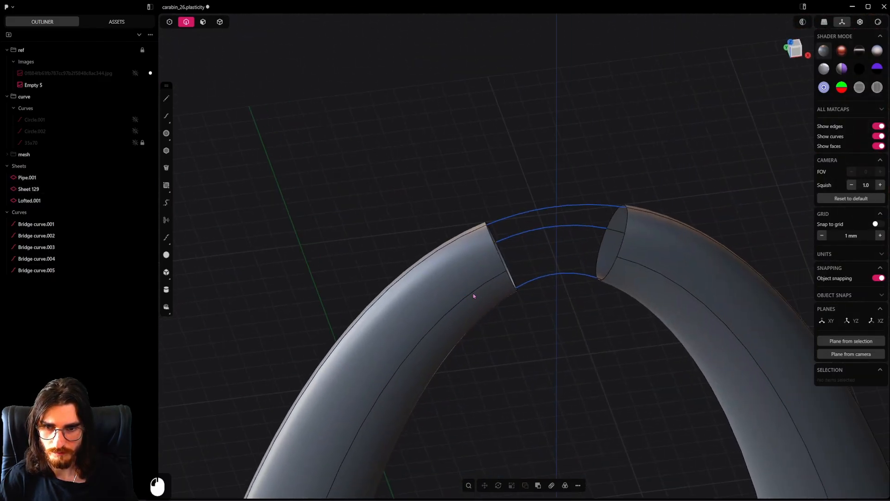
left_click(473, 294)
left_click(636, 268, "shift")
key("shift+b")
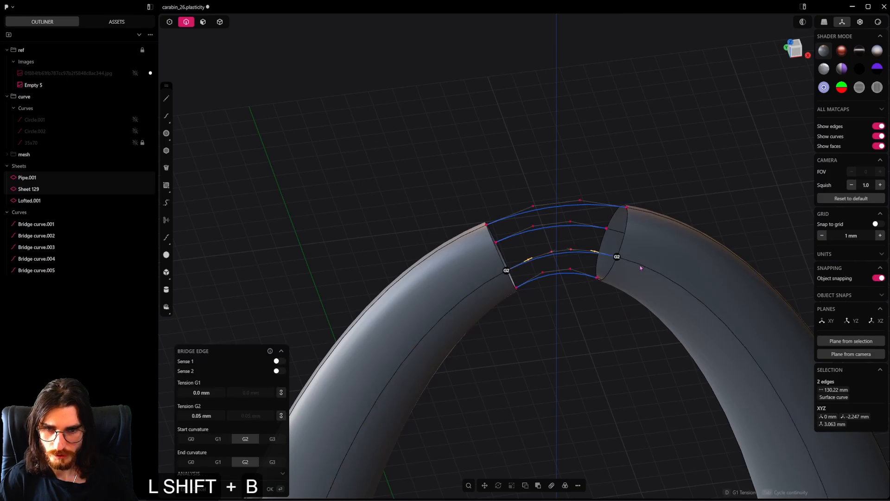
key("Tab")
key("Tab")
key("Tab")
left_click(635, 268)
Loft between the open edge loops of both pipe halves across the upper gap, using the four bridge curves there as guides
middle_click_drag(635, 268, 624, 226)
left_click(540, 278, "alt")
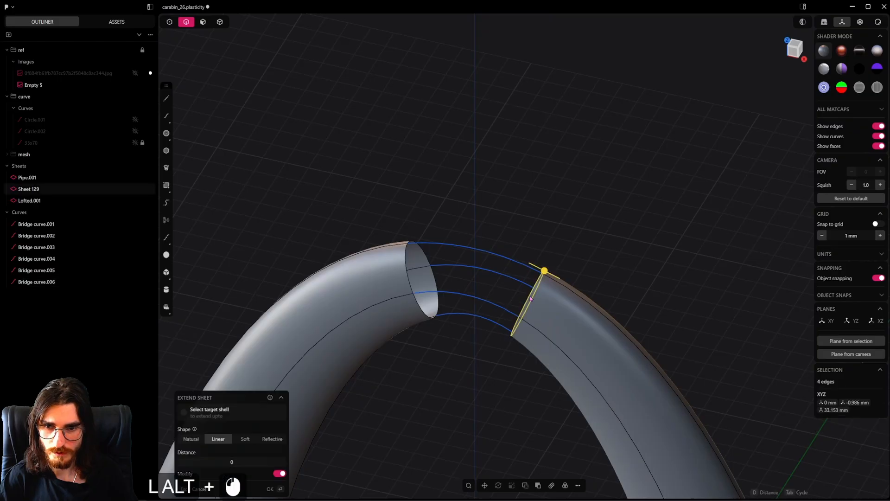
left_click(405, 271, "alt+shift")
scroll(458, 279, "up", 7)
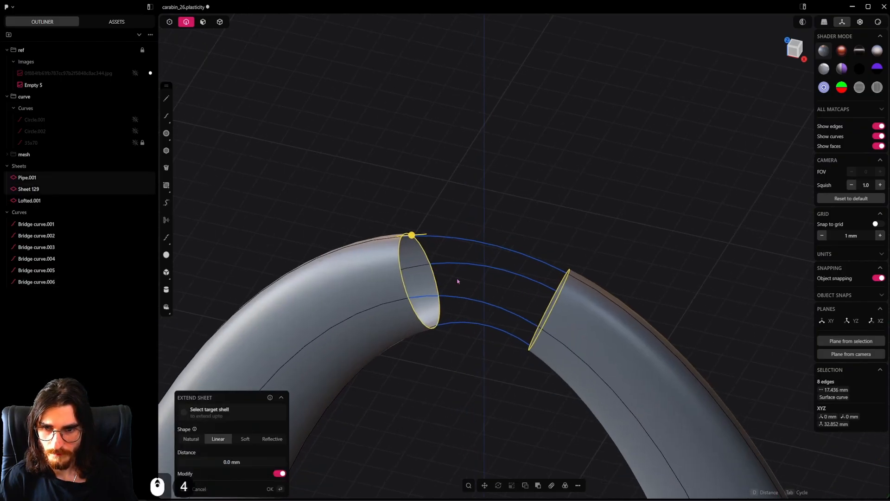
key("l")
middle_click_drag(458, 282, 483, 254)
left_click(495, 234, "shift")
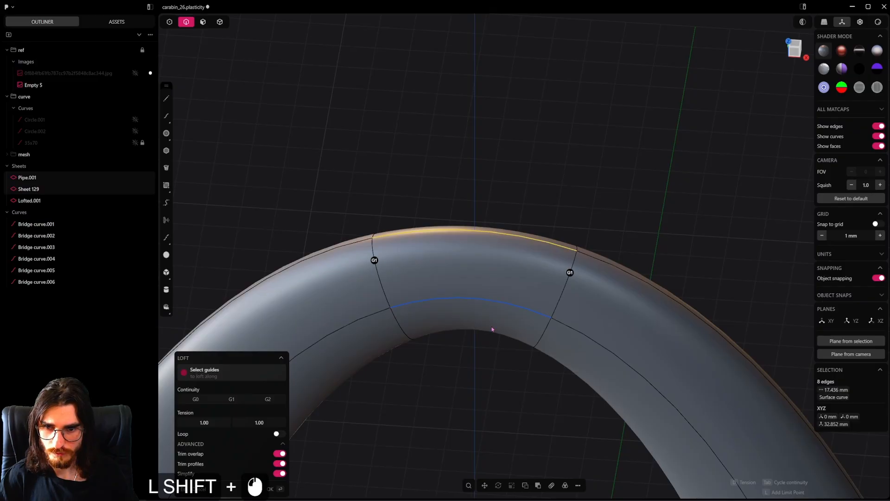
middle_click_drag(485, 329, 590, 260)
left_click(577, 285, "shift")
scroll(552, 291, "down", 3)
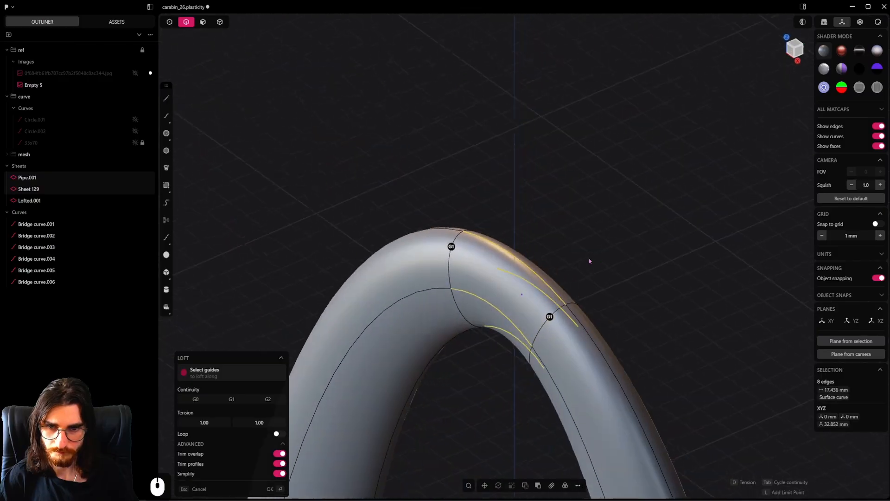
right_click(587, 263)
Delete all six bridge curves, Bridge curve.001 to Bridge curve.006
left_click(76, 236)
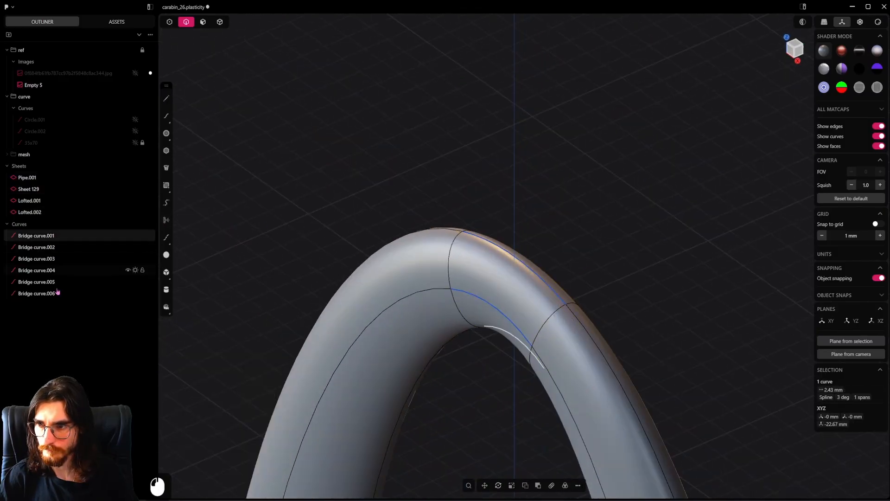
left_click(50, 293, "shift")
key("shift+x")
Delete the uneven lofted sheet that closes the lower gap
middle_click_drag(330, 312, 513, 357)
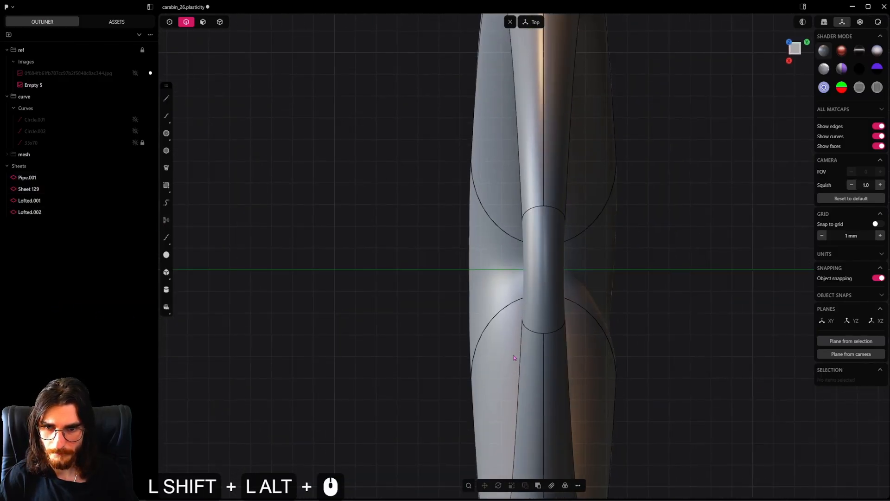
scroll(535, 320, "down", 7, "shift")
middle_click_drag(583, 331, 528, 262, "shift")
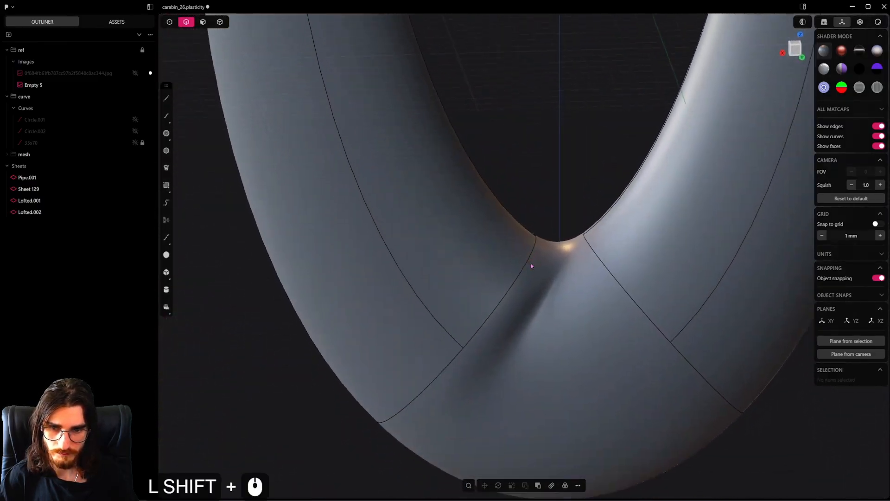
scroll(212, 117, "down", 3)
left_click(203, 23)
left_click(547, 334)
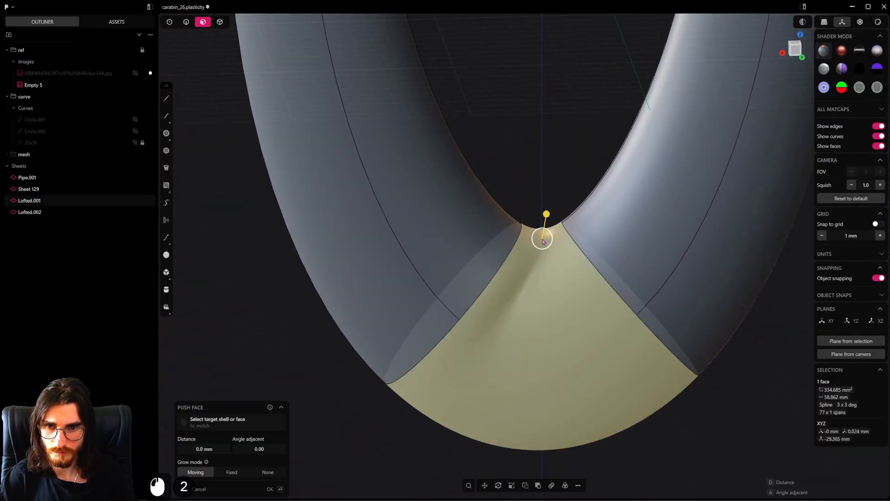
left_click(220, 22)
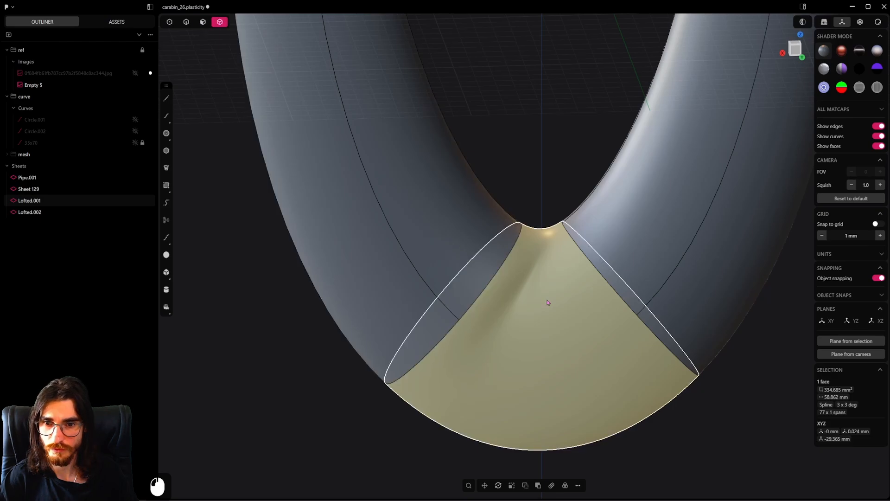
left_click(547, 301)
key("x")
Bridge the inner edges of the two pipe halves across the lower gap
key("2")
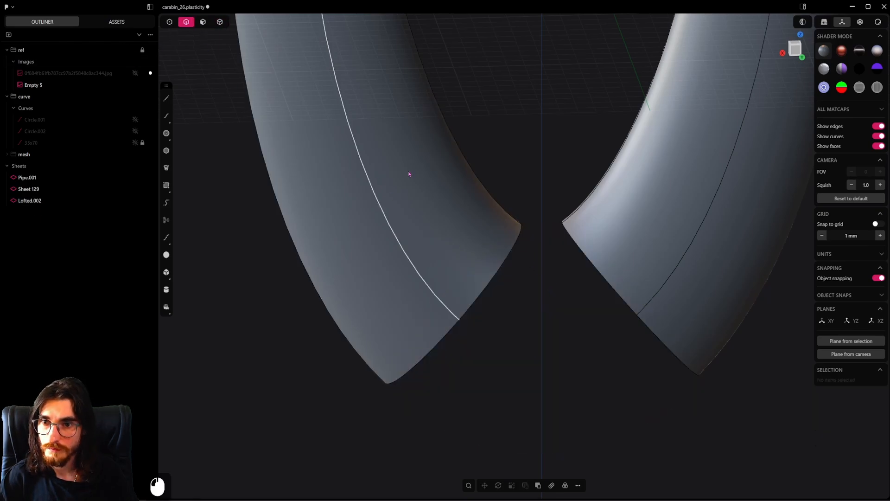
left_click(503, 206)
key("f")
left_click(585, 209, "shift")
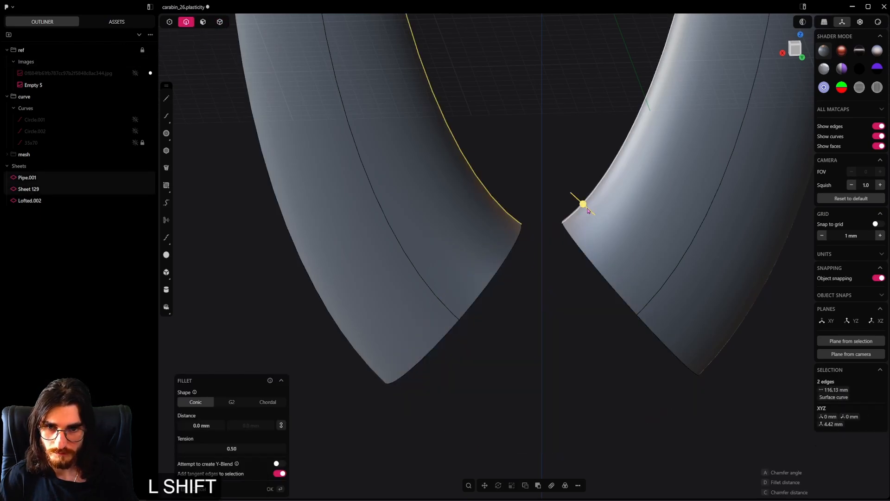
key("shift+b")
key("Tab")
left_click(589, 235)
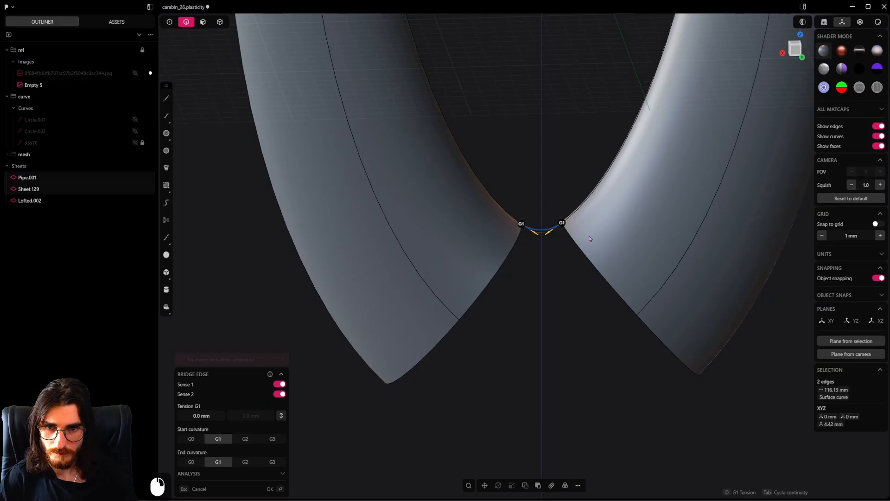
Bridge the back-side isoparam edges of both pipe halves across the lower gap with G1 curvature and the direction reversed
left_click(669, 284)
left_click(446, 309, "shift")
key("shift+b")
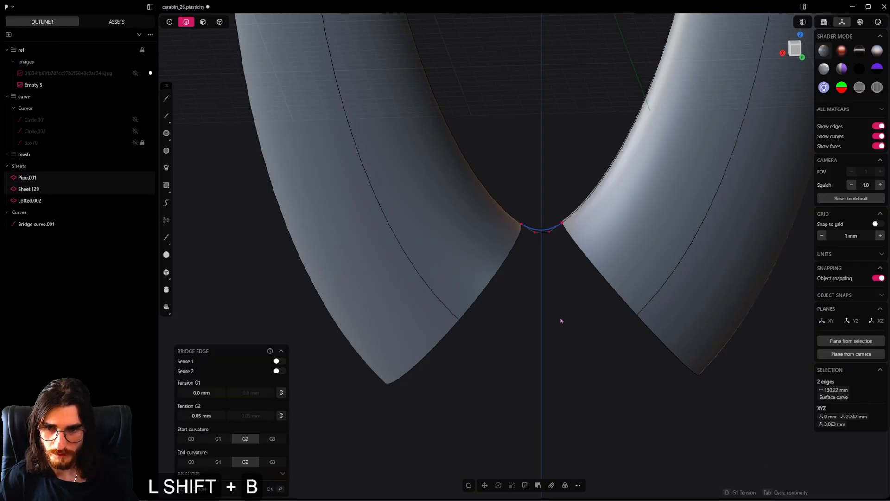
key("Tab")
key("Tab")
key("Tab")
left_click(280, 394)
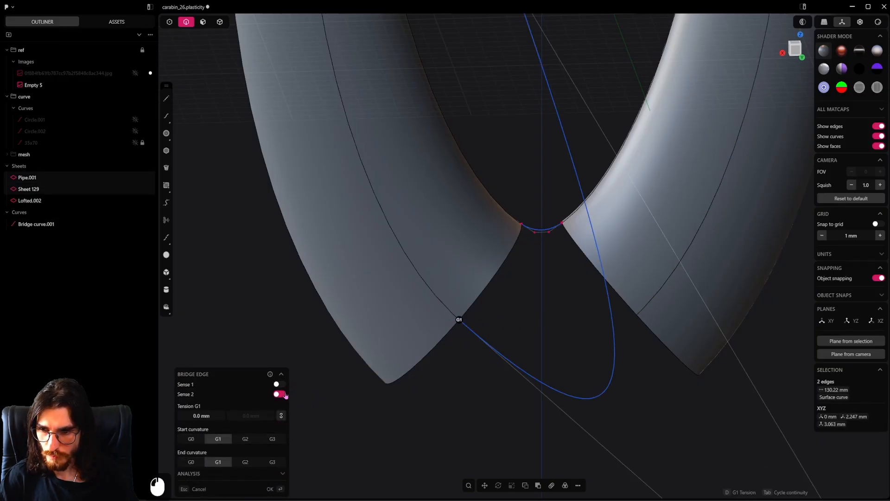
key("2")
right_click(648, 356)
Bridge the outer edges of both pipe halves across the lower gap with G1 curvature and both senses enabled
middle_click_drag(648, 356, 619, 260)
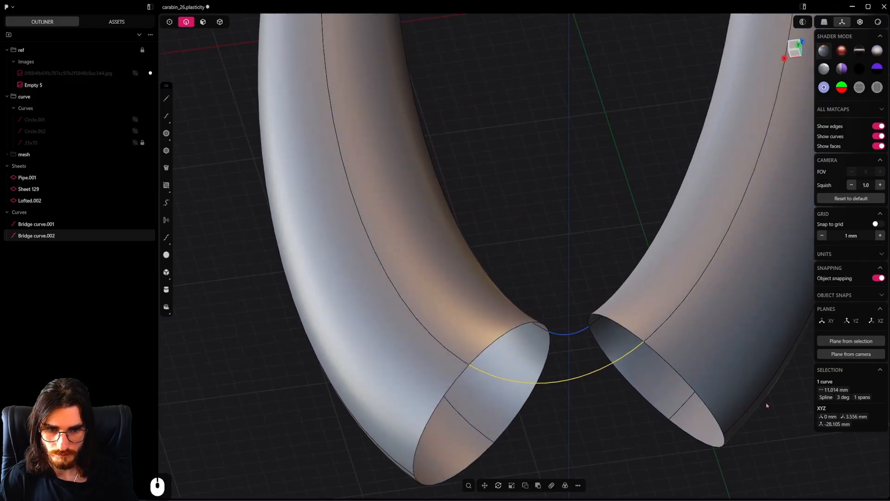
left_click(762, 403)
left_click(395, 460, "shift")
middle_click_drag(477, 416, 412, 337, "shift")
key("shift+b")
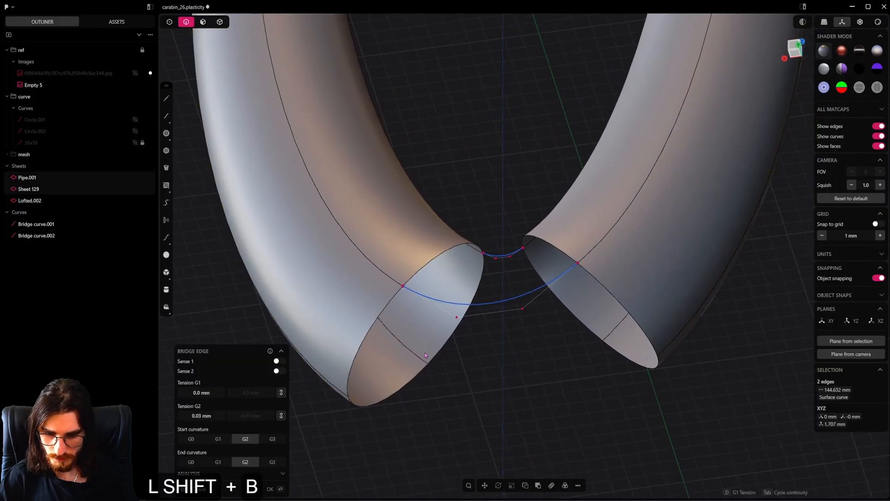
key("Tab")
key("Tab")
key("Tab")
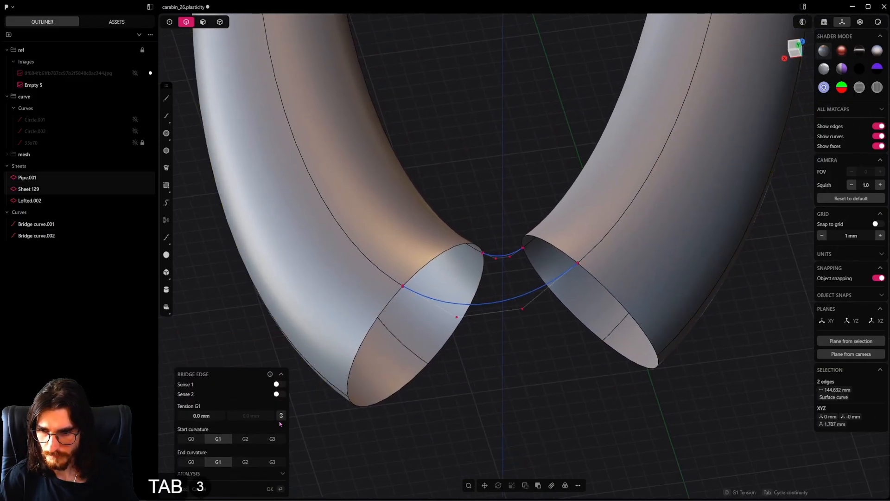
left_click(278, 394)
left_click(280, 384)
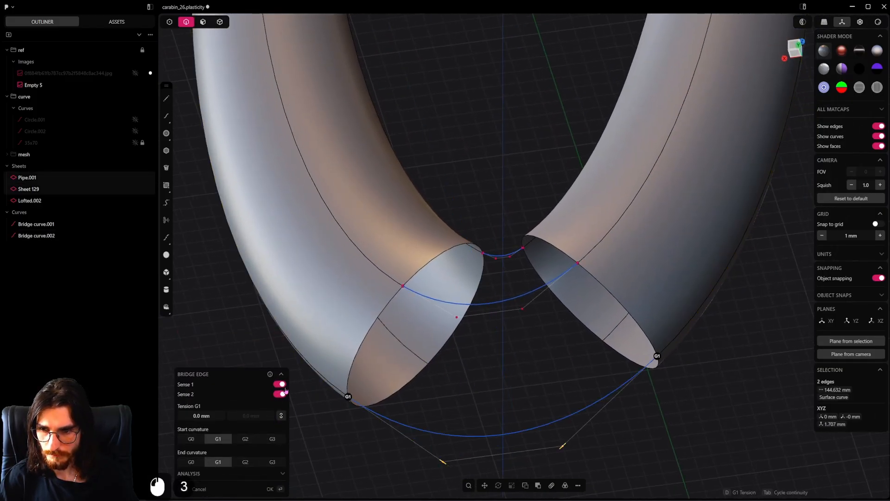
right_click(543, 374)
Bridge the front-side isoparam edges of both pipe halves across the lower gap with both senses enabled and G1 curvature
left_click(411, 352)
left_click(614, 331, "shift")
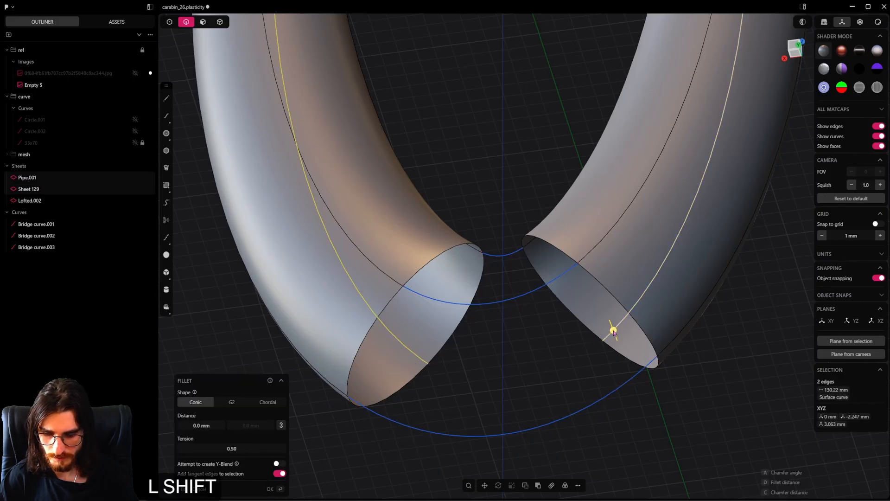
key("shift+b")
left_click(278, 362)
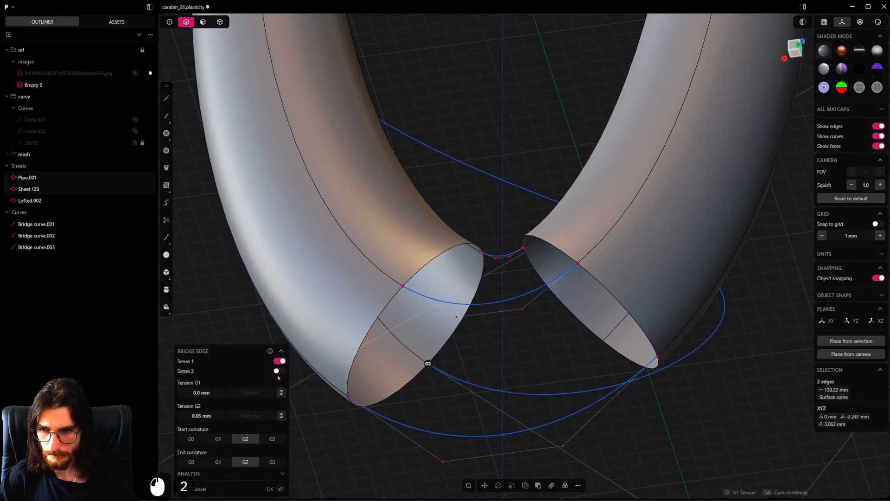
left_click(278, 371)
key("Tab")
key("Tab")
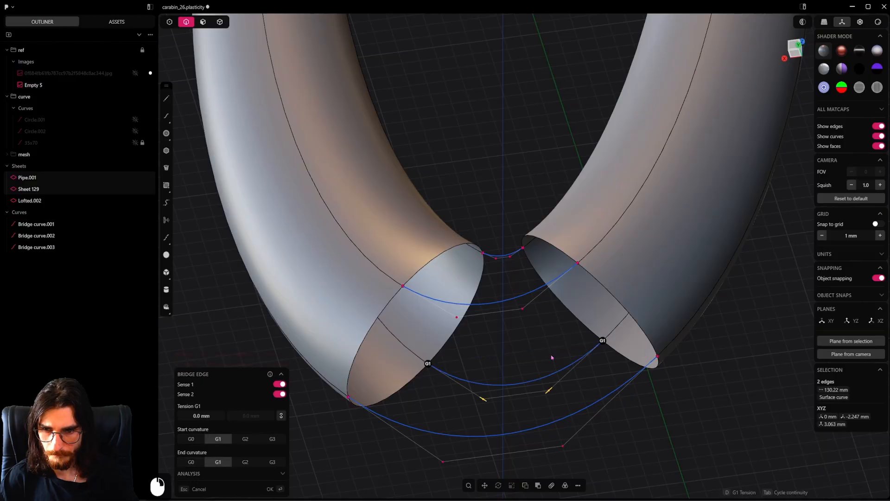
left_click(551, 358)
Loft between the two open edge loops at the lower gap, guided by the four bridge curves
middle_click_drag(540, 245, 559, 281)
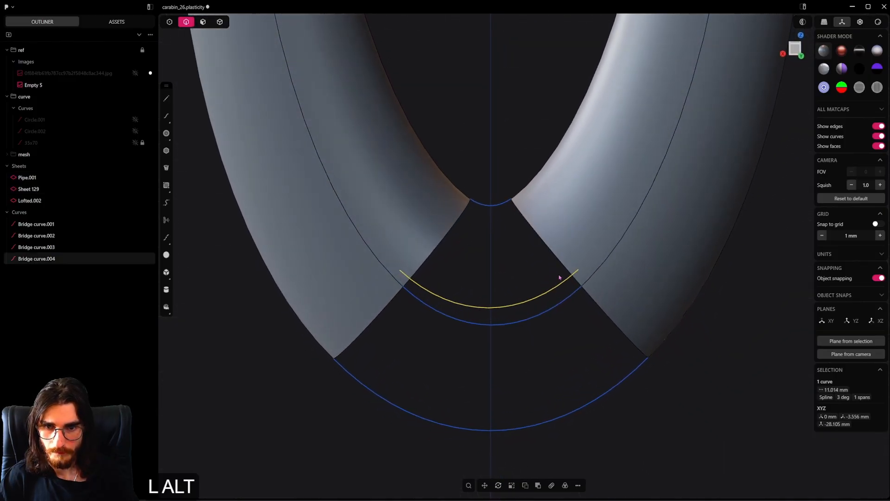
left_click(561, 264, "alt")
left_click(433, 258, "alt+shift")
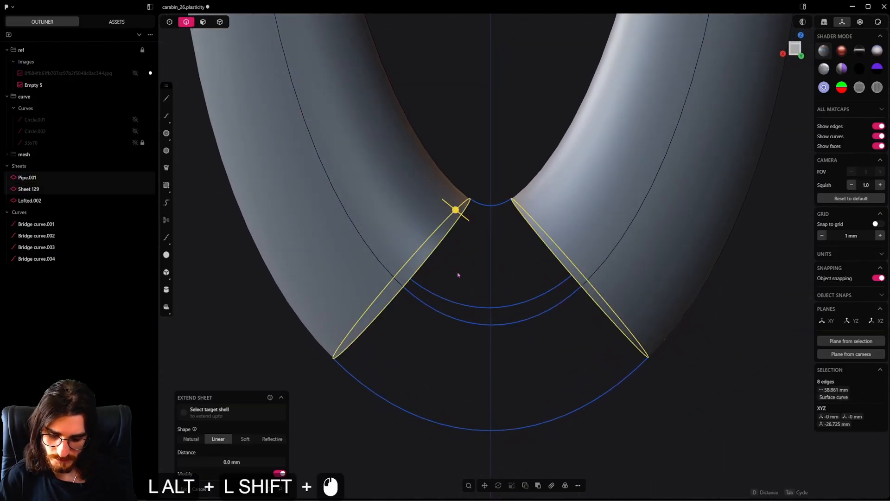
key("l")
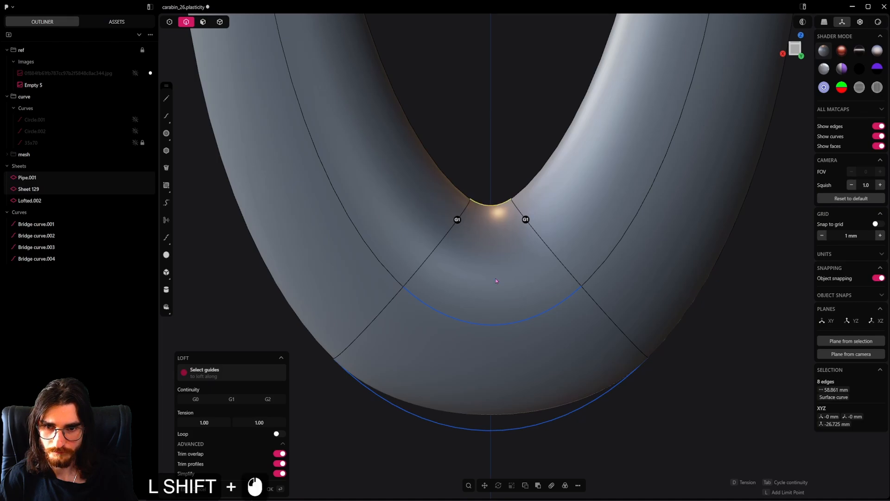
left_click(505, 325, "shift")
left_click(518, 429, "shift")
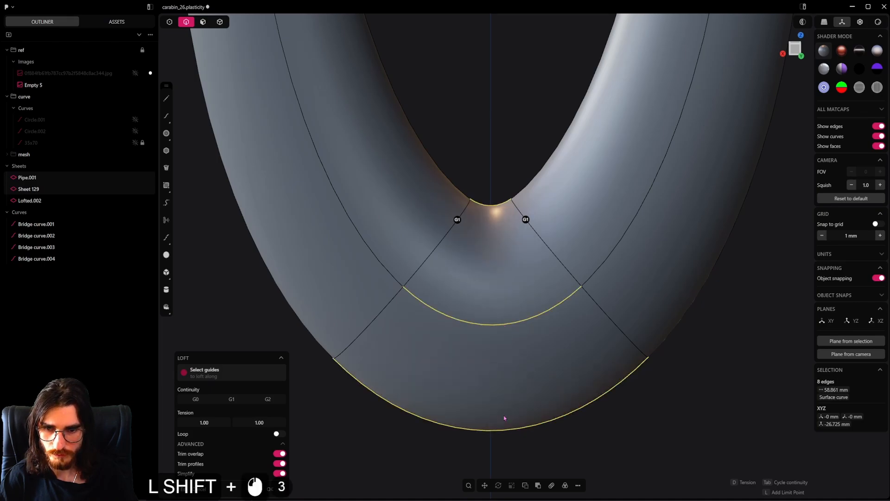
middle_click_drag(503, 419, 453, 293)
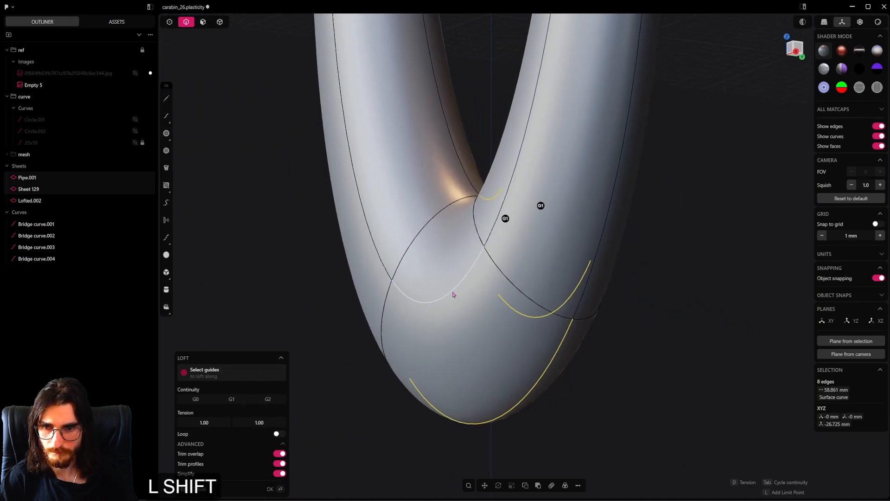
left_click(446, 320)
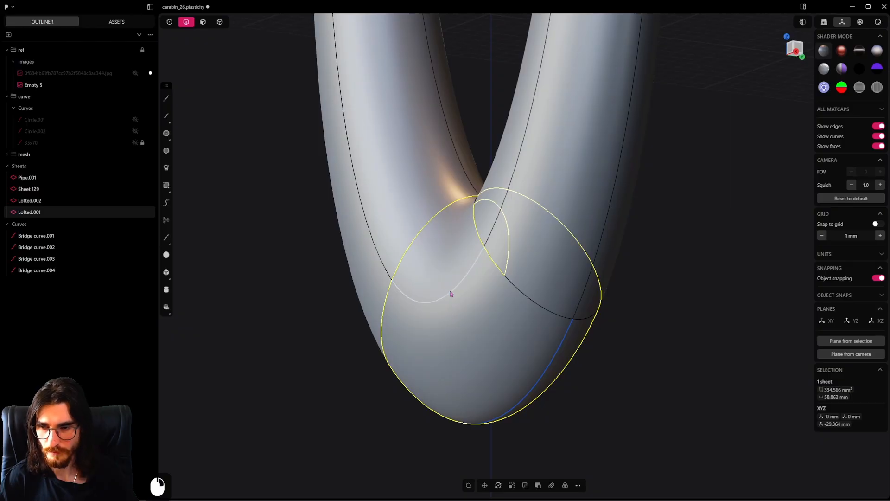
Delete the four bridge curves left at the lower gap
left_click(48, 268)
left_click(60, 239, "shift")
key("x")
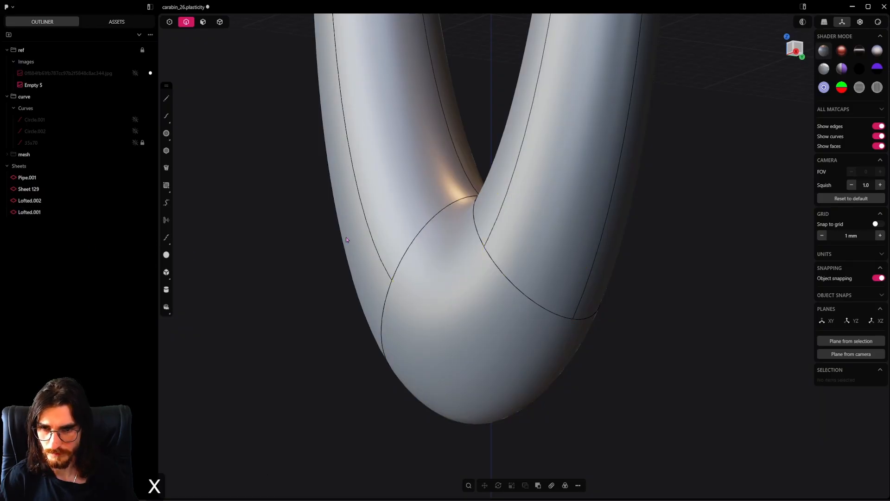
Join the two pipe halves and both lofted sheets into one solid and save the file
middle_click_drag(346, 238, 725, 260)
scroll(451, 246, "up", 3)
scroll(508, 239, "down", 3)
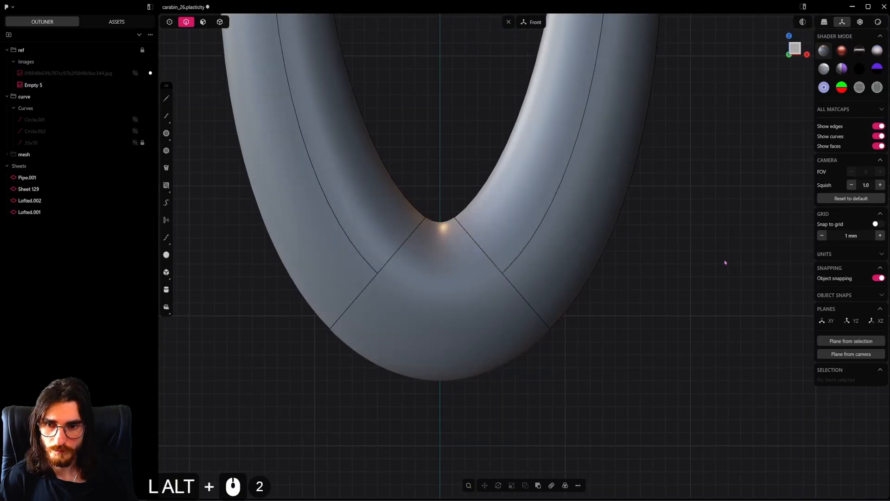
scroll(724, 260, "down", 3)
scroll(446, 246, "down", 10)
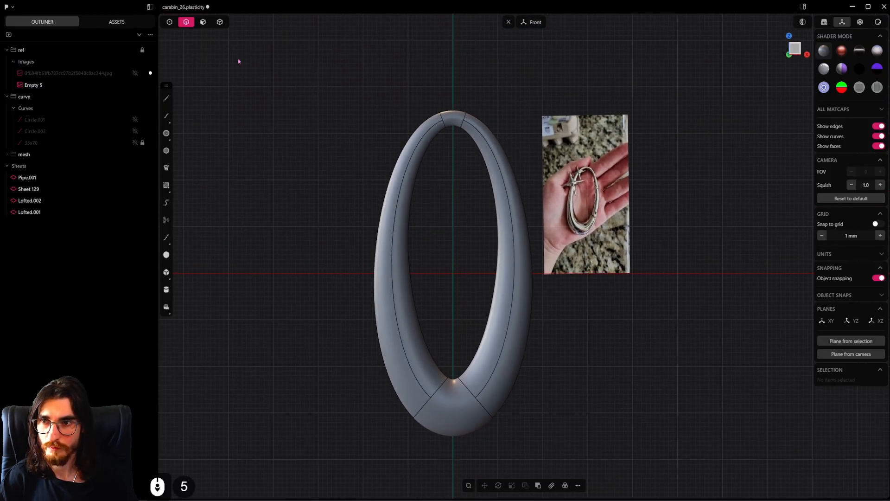
key("4")
left_click(504, 268)
left_click_drag(486, 82, 371, 494, "shift")
key("j")
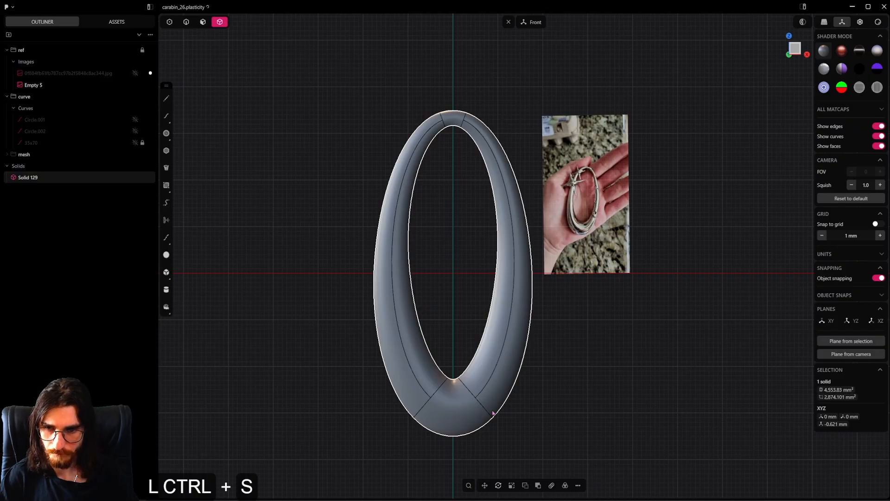
Remove the redundant topology from the joined ring solid
scroll(493, 413, "up", 6)
left_click(482, 405)
scroll(421, 257, "down", 6)
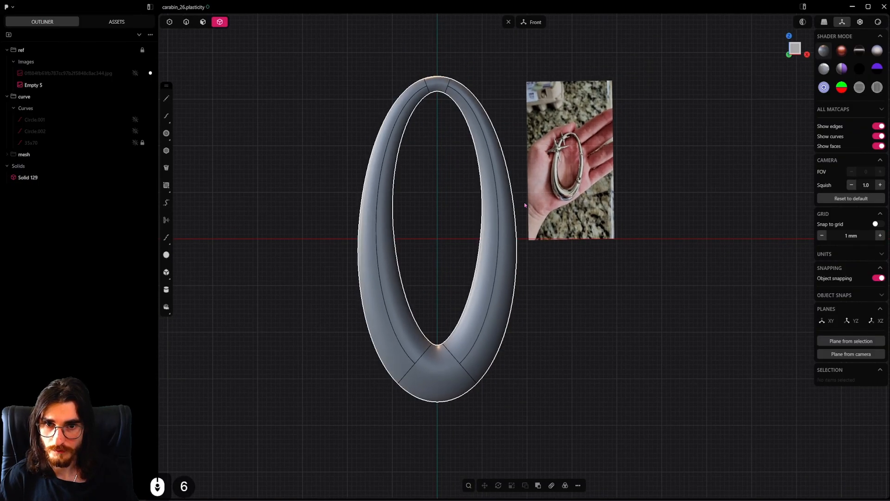
left_click(491, 338)
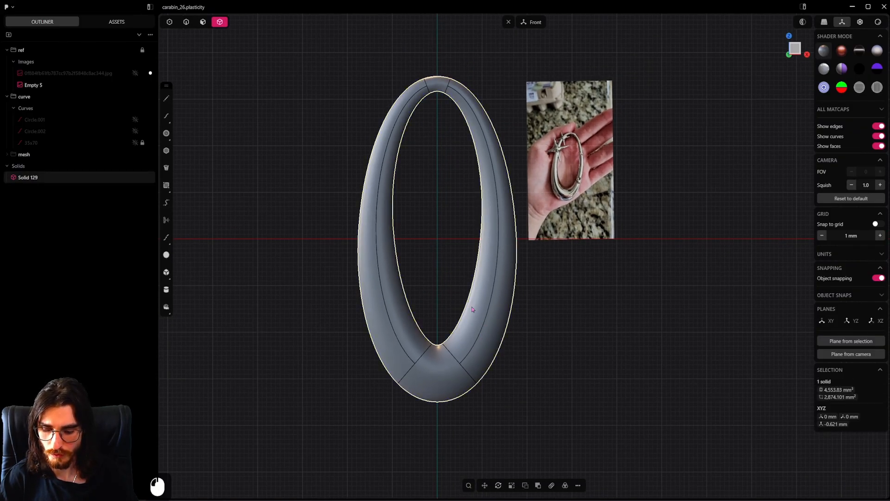
key("f")
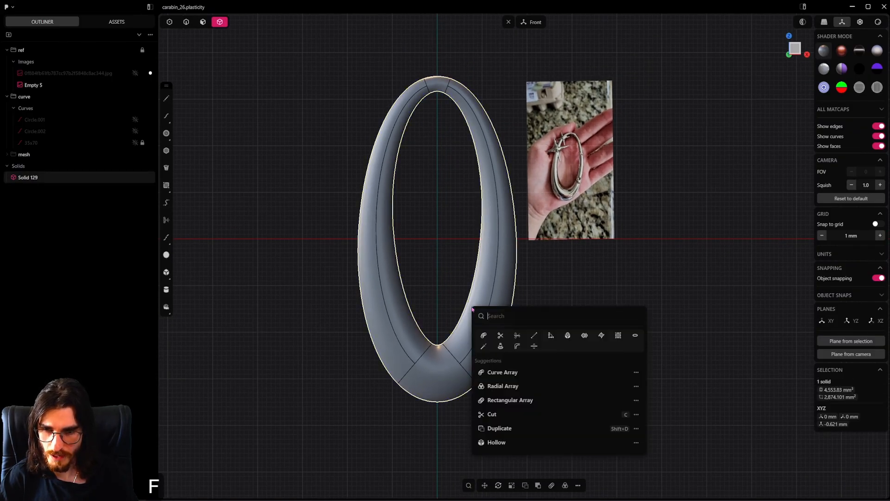
left_click(534, 335)
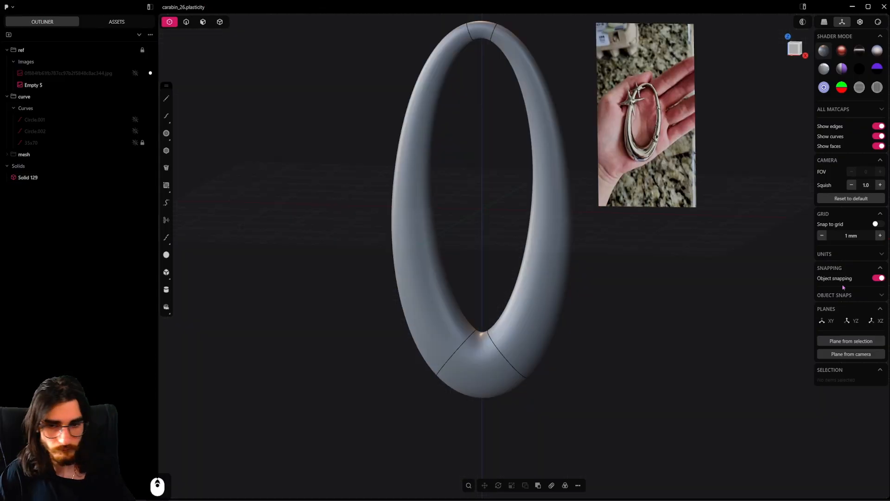
Select the ring's two side faces and lower bridge face and display the surface control points
left_click(205, 23)
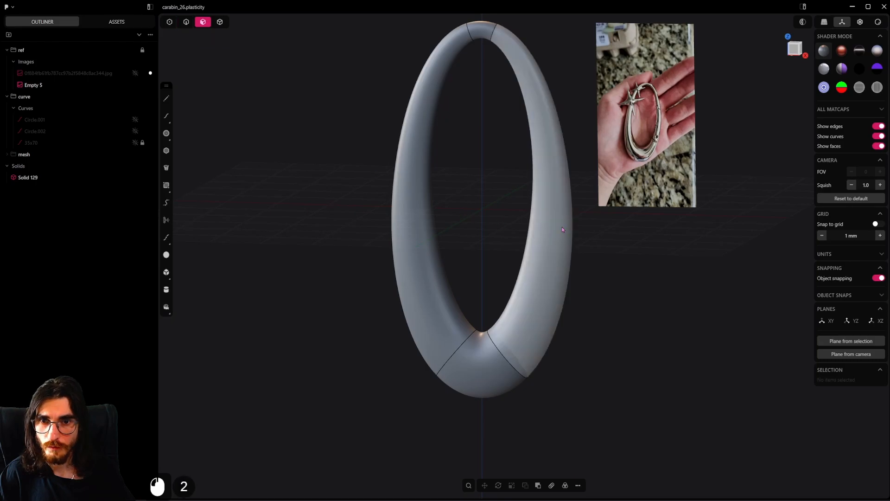
left_click(564, 229)
middle_click_drag(511, 178, 514, 222, "shift")
left_click(620, 326)
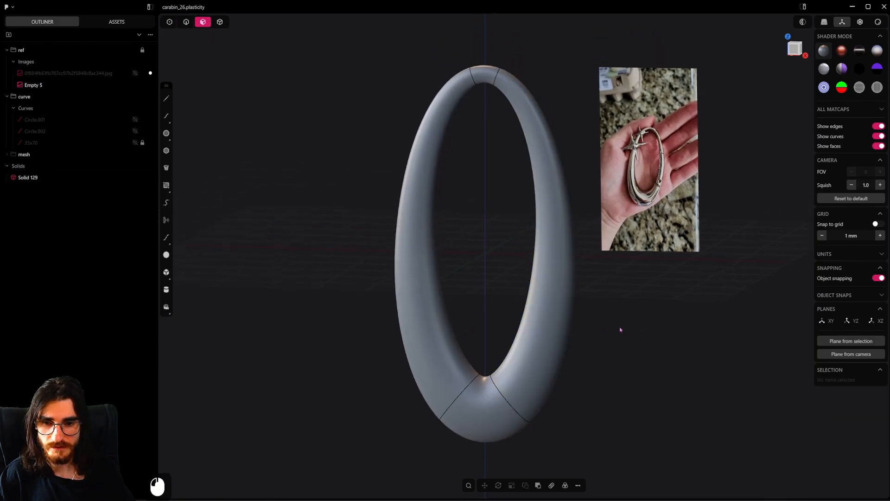
middle_click_drag(620, 327, 490, 292, "alt")
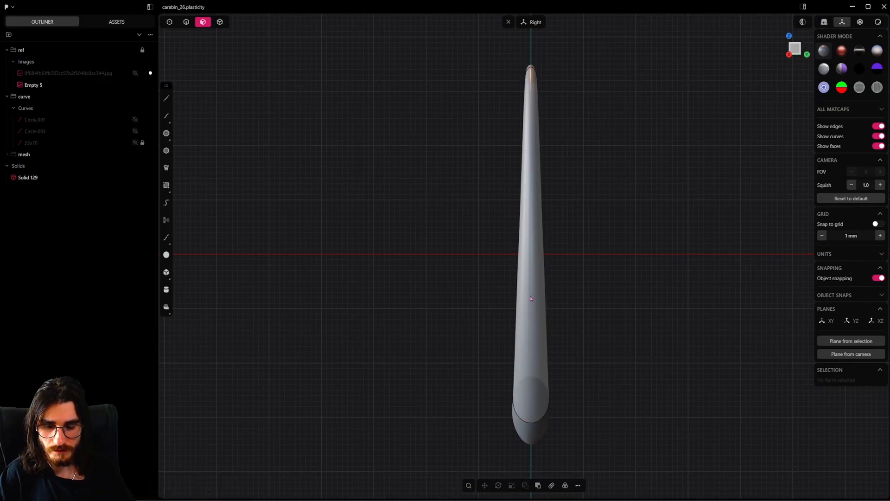
middle_click_drag(531, 298, 516, 357)
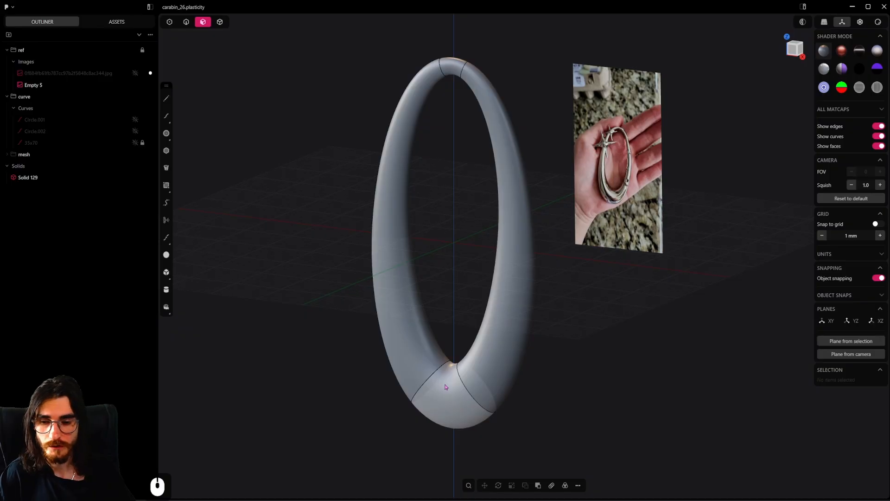
left_click(445, 386)
left_click(507, 342, "shift")
left_click(421, 333, "shift")
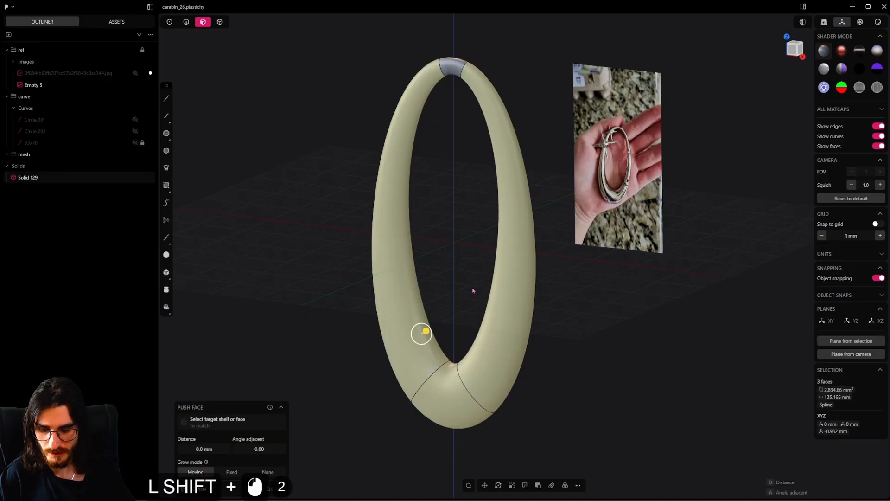
key("shift+s")
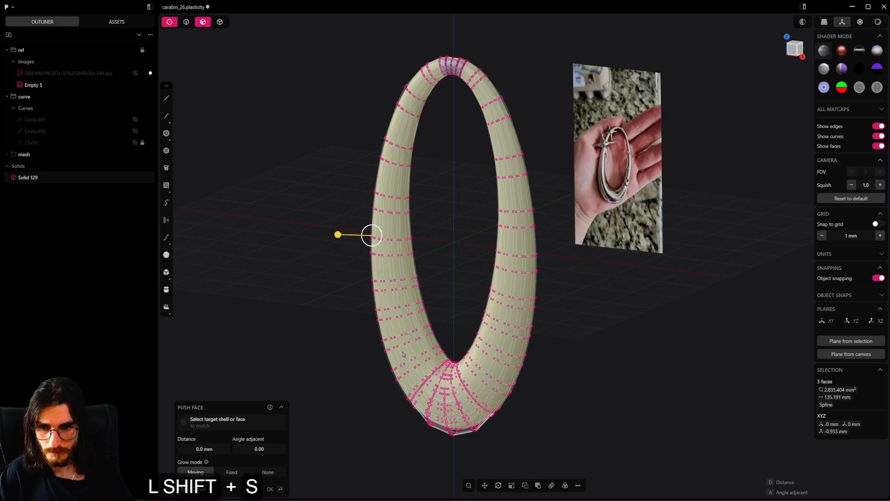
left_click(598, 342)
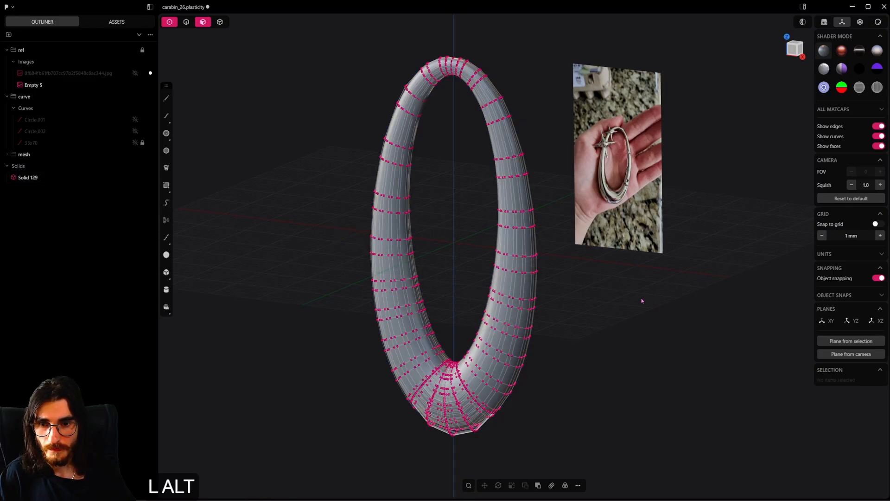
In the right view, select the control points of the ring's lower portion and scale them narrower along Y
middle_click_drag(640, 298, 296, 183, "alt")
scroll(523, 325, "down", 2)
left_click_drag(541, 274, 382, 443)
key("s")
key("y")
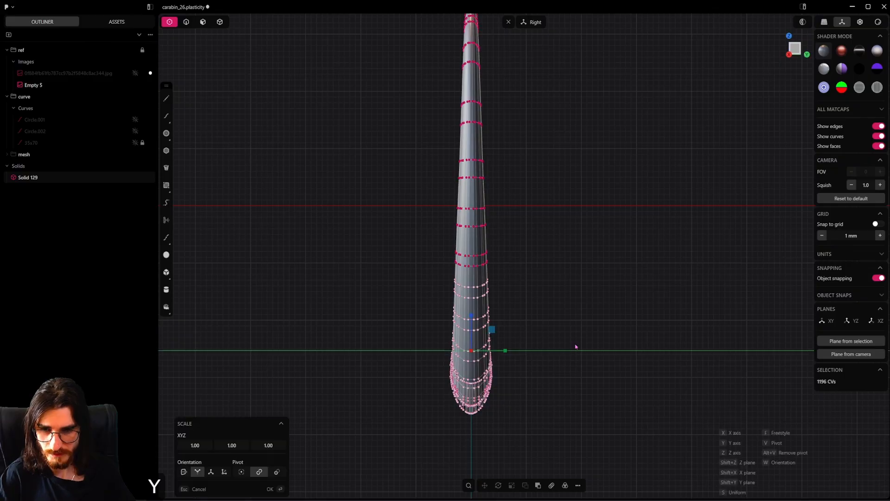
left_click(537, 350)
Select the two control-point rows directly above the narrowed lower portion and scale them narrower along Y
middle_click_drag(486, 18, 488, 139, "shift")
scroll(488, 139, "down", 2)
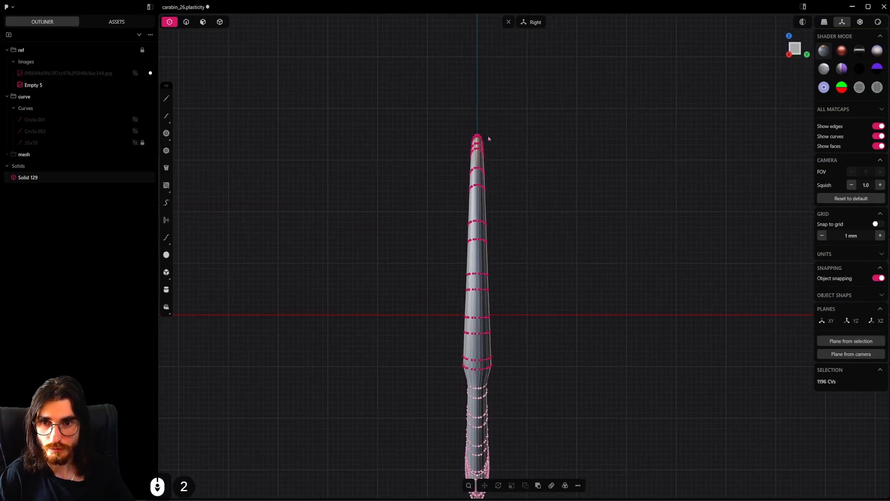
middle_click_drag(527, 256, 541, 201, "shift")
scroll(541, 295, "up", 3)
left_click_drag(541, 295, 455, 318)
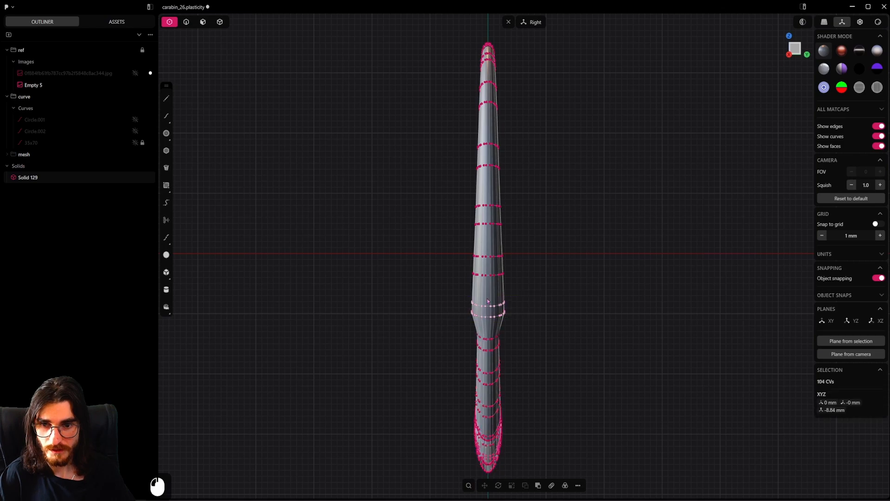
scroll(546, 304, "up", 3)
key("s")
key("y")
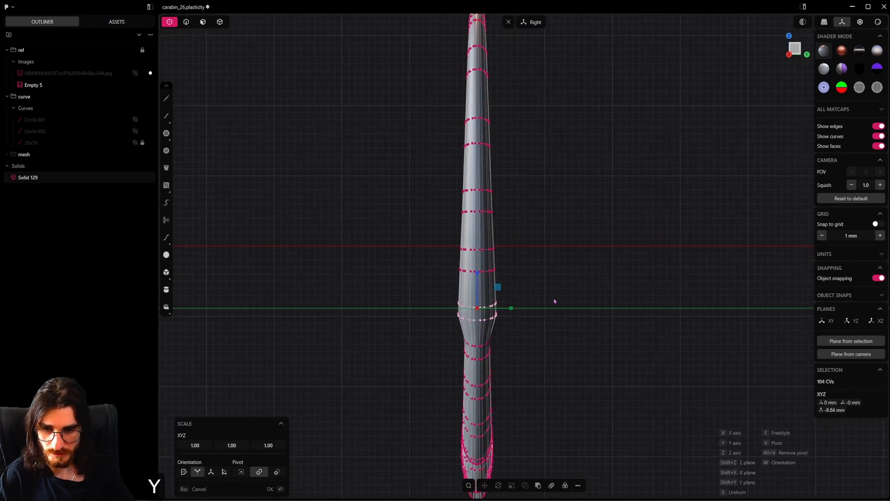
left_click(527, 306)
left_click(511, 284)
Scale the control-point row at Z about -3.3 mm to about 0.69 along Y and narrow the row at Z about -0.4 mm to match
left_click_drag(450, 260, 551, 287)
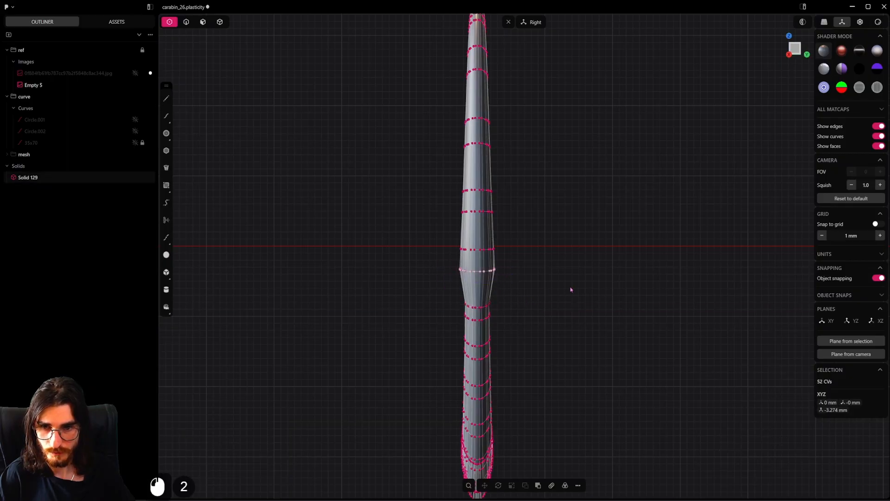
key("s")
key("y")
left_click(547, 281)
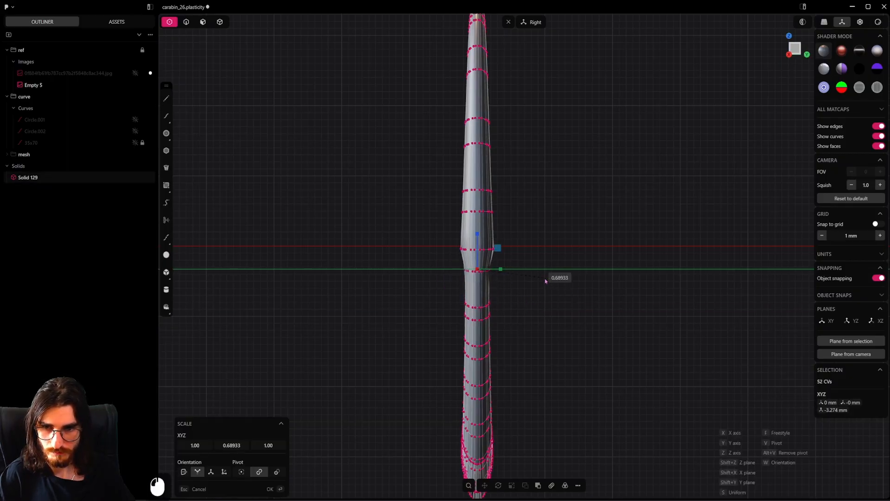
middle_click_drag(532, 253, 510, 299, "shift")
key("s")
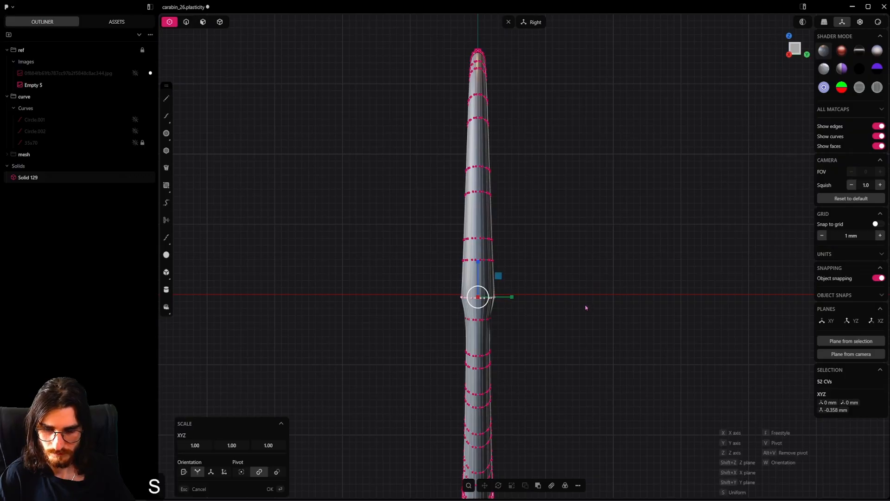
key("y")
left_click(557, 304)
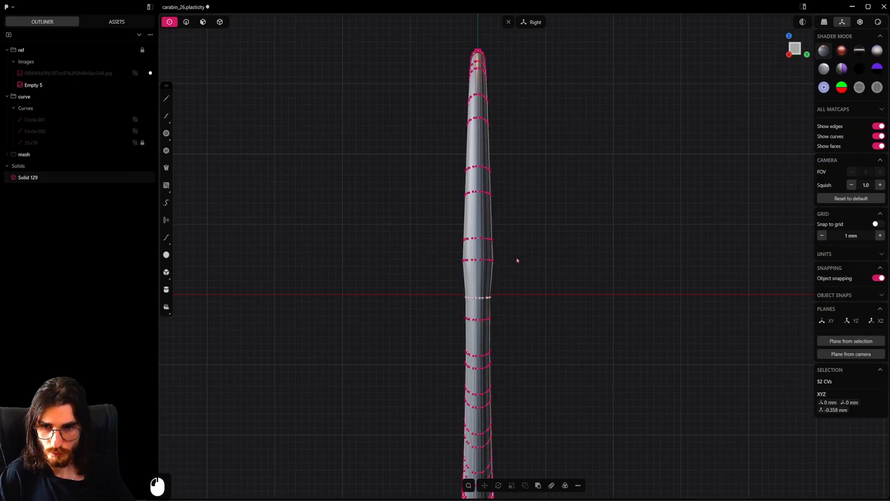
Narrow the control-point row at Z about 4.8 mm along Y and scale the row at Z about 7.7 mm to about 0.83
key("s")
key("y")
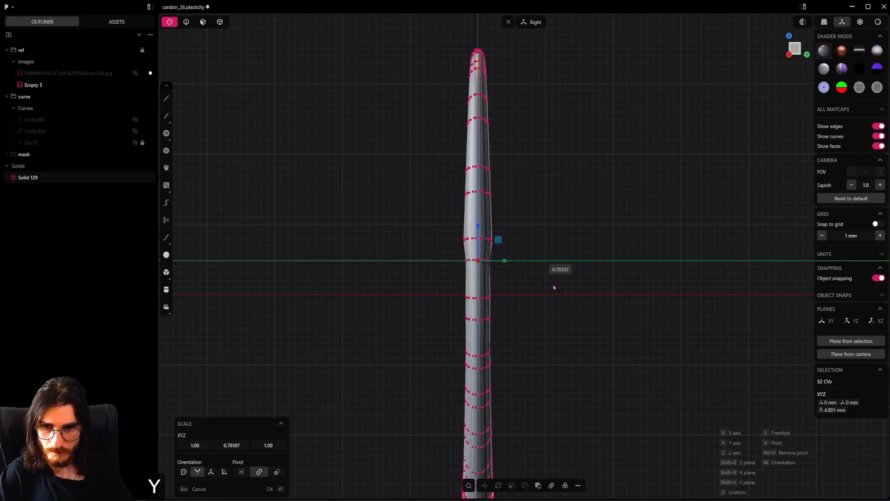
left_click(529, 236)
left_click_drag(537, 231, 396, 250)
key("s")
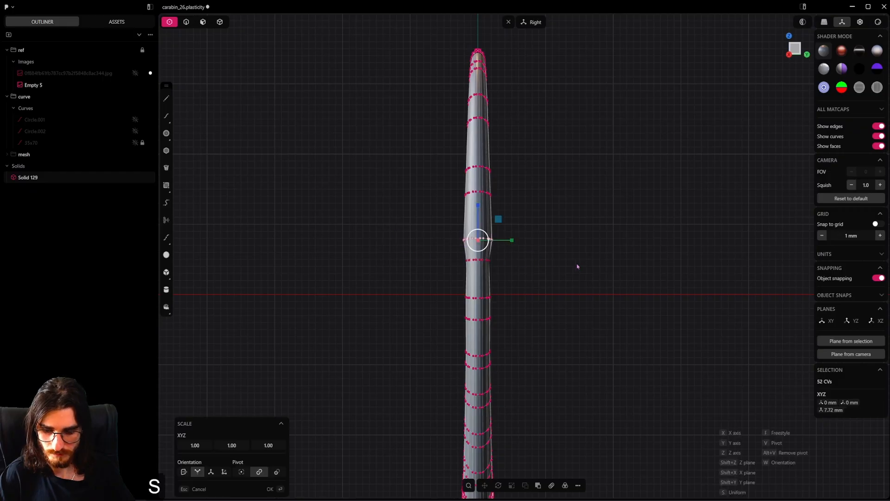
key("y")
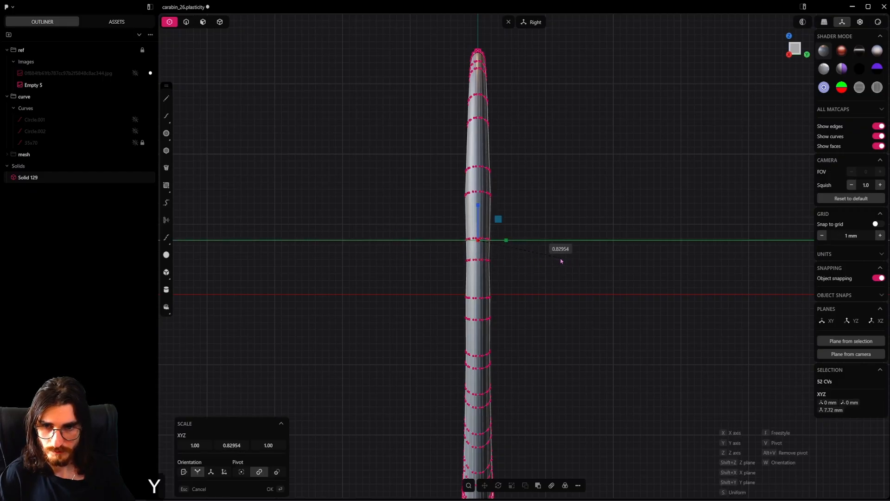
left_click(559, 261)
Narrow the control-point row at Z about 14.1 mm along Y and scale the row at Z about 17.5 mm to about 0.91
middle_click_drag(536, 240, 543, 296, "shift")
scroll(542, 296, "up", 3)
left_click_drag(536, 235, 429, 251)
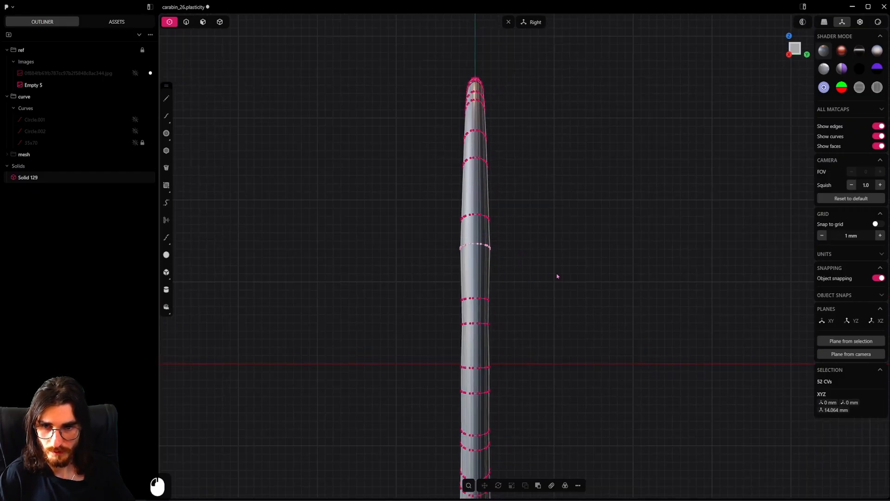
key("s")
key("y")
left_click(538, 231)
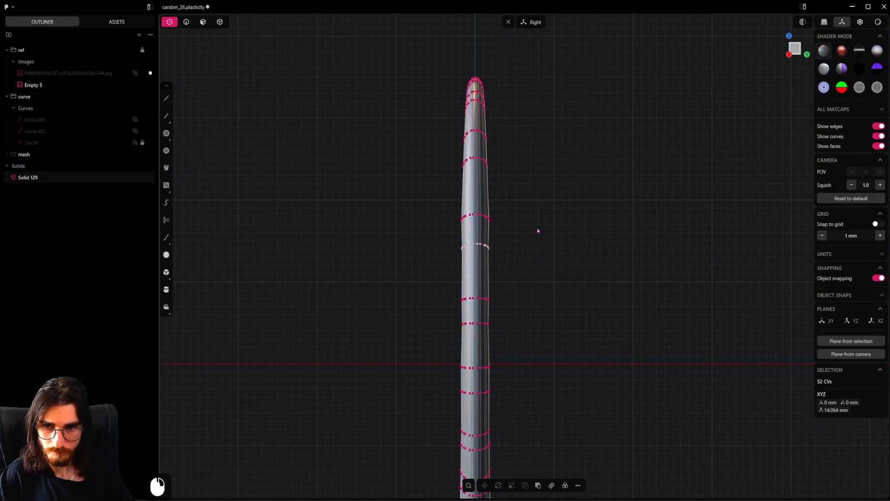
left_click_drag(558, 217, 446, 231)
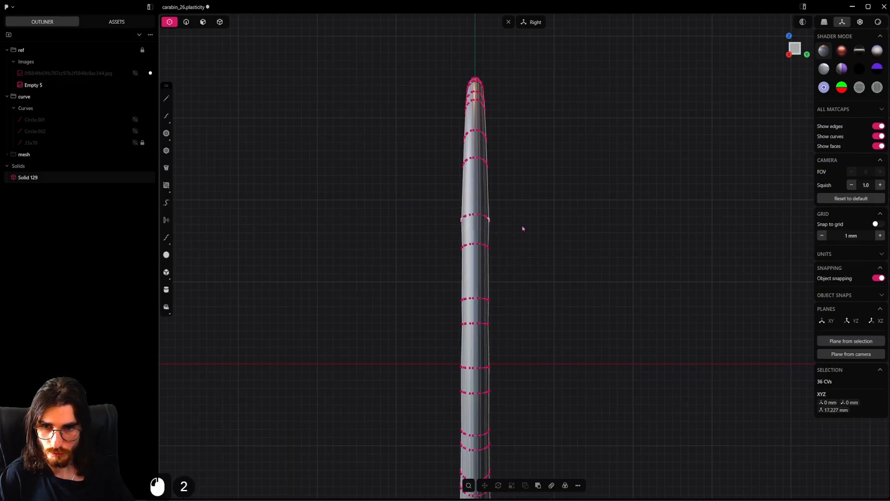
left_click_drag(536, 206, 411, 237)
key("s")
key("y")
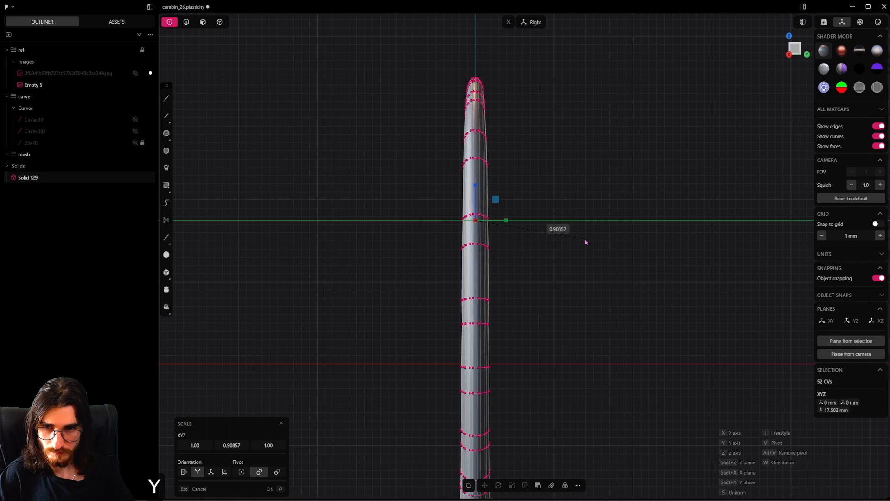
left_click(586, 242)
Fine-tune the Y scale of the control-point row at Z about 4.8 mm to smooth the ring's side profile
scroll(579, 243, "down", 3)
middle_click_drag(562, 258, 525, 210, "shift")
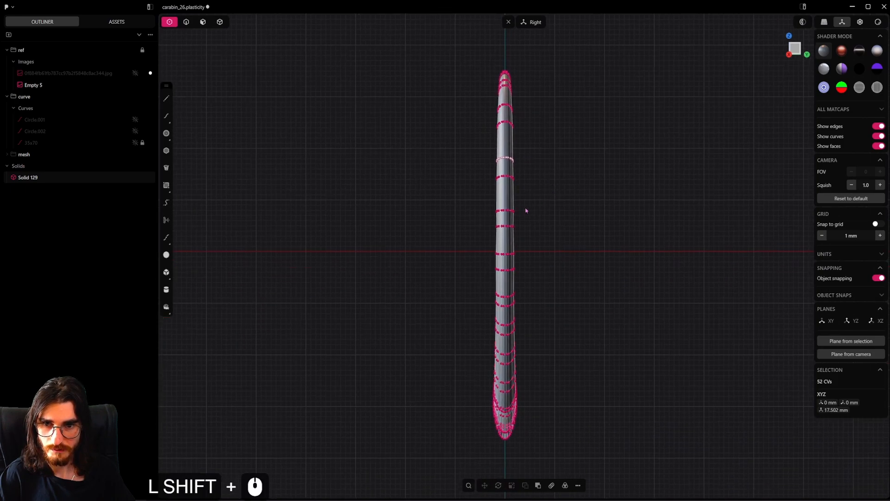
scroll(525, 210, "up", 3)
left_click_drag(551, 224, 423, 260)
key("s")
key("y")
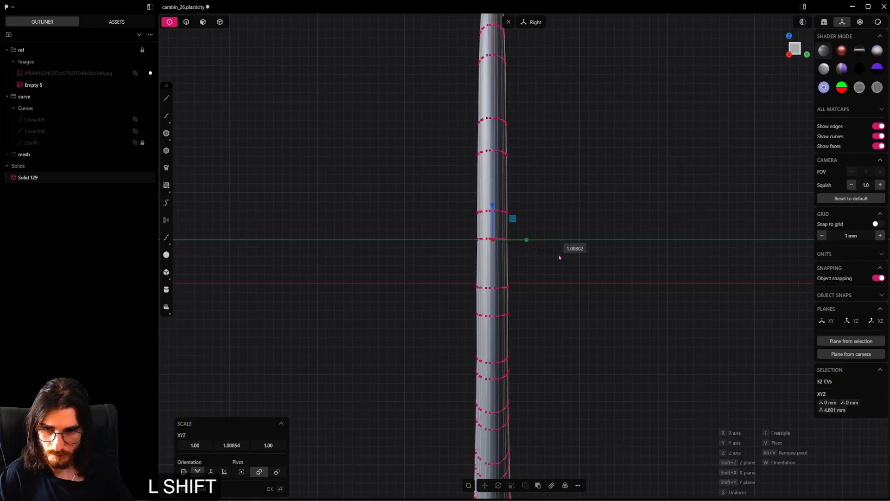
left_click(564, 260, "shift")
Fine-tune the control-point row at Z about -0.4 mm along Y and scale the row at Z about -3.3 mm to about 0.98
left_click_drag(553, 268, 496, 286)
key("s")
key("y")
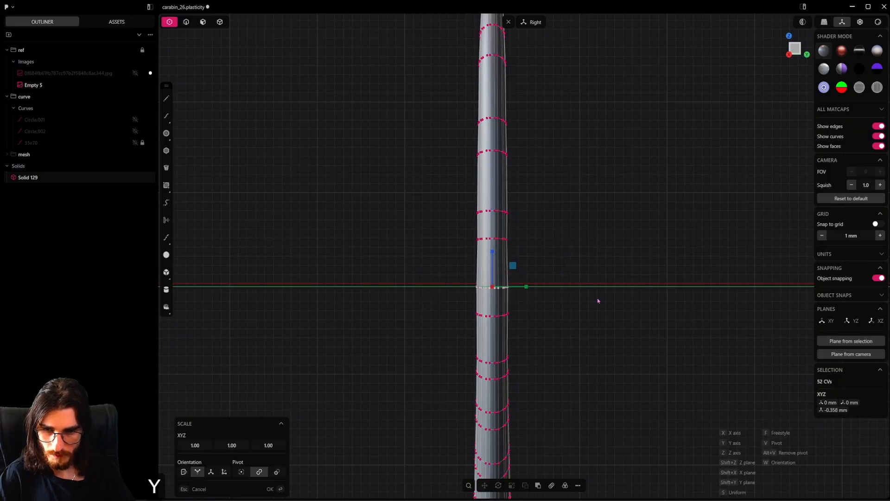
left_click(582, 297, "shift")
middle_click_drag(545, 309, 532, 247, "shift")
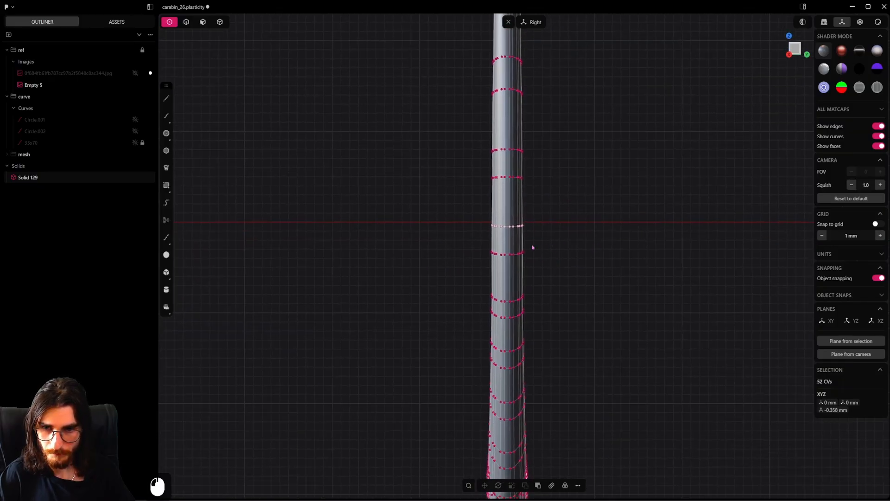
key("s")
key("y")
left_click(574, 253, "shift")
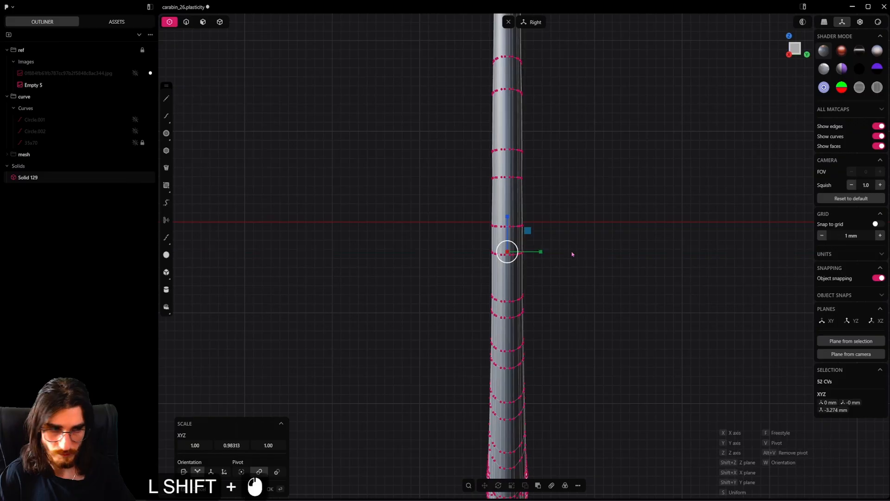
Deselect the control points and switch to edge selection to examine the smoothness of the ring's side profile
scroll(572, 253, "down", 2, "shift")
middle_click_drag(571, 278, 529, 199, "shift")
scroll(528, 199, "down", 4)
middle_click_drag(529, 237, 525, 246, "shift")
scroll(526, 294, "up", 3)
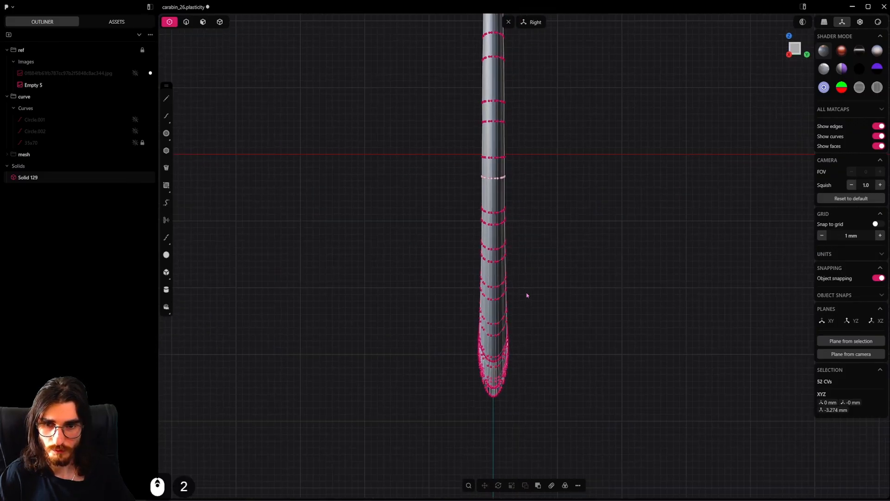
scroll(516, 284, "up", 3)
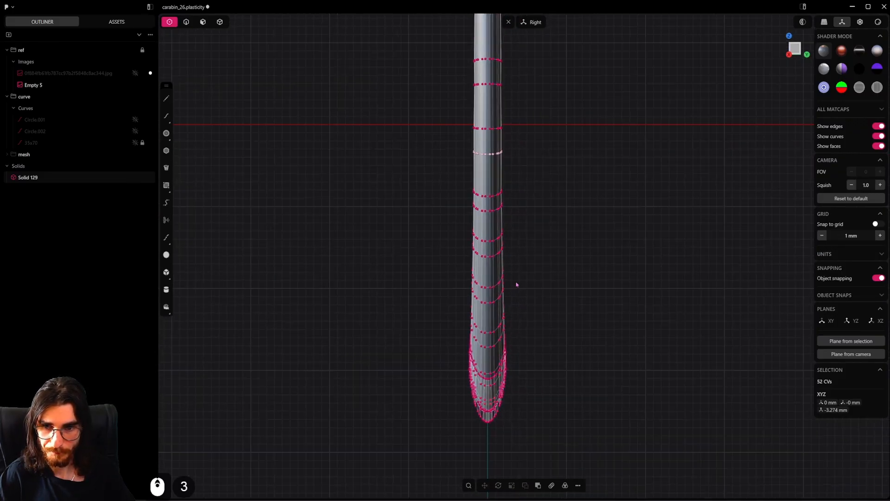
scroll(516, 284, "down", 7)
left_click(556, 231)
scroll(553, 225, "down", 5)
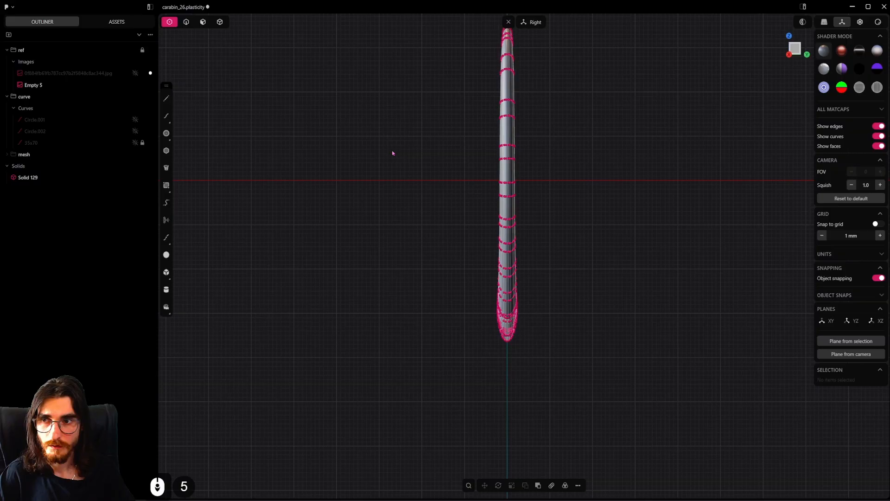
left_click(186, 22)
middle_click_drag(552, 197, 495, 147, "shift")
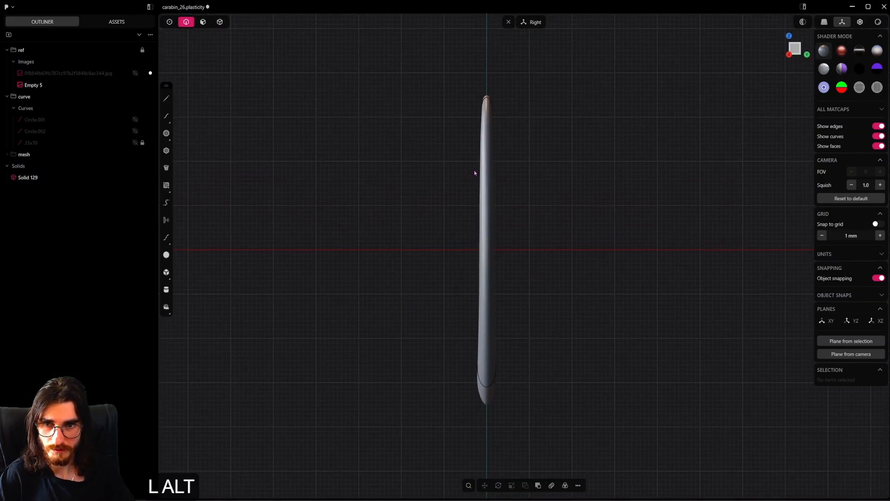
Return to the front view, hide the ring's surface control points, and save the file
middle_click_drag(474, 173, 478, 219, "shift")
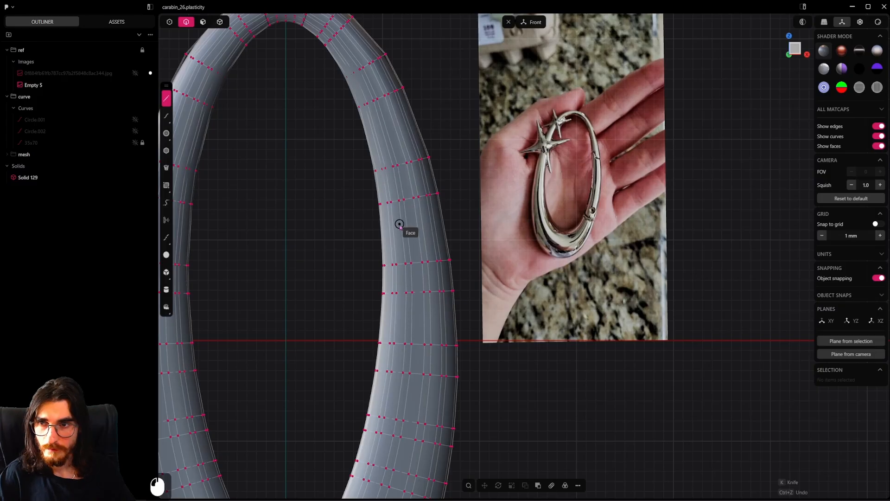
key("Escape")
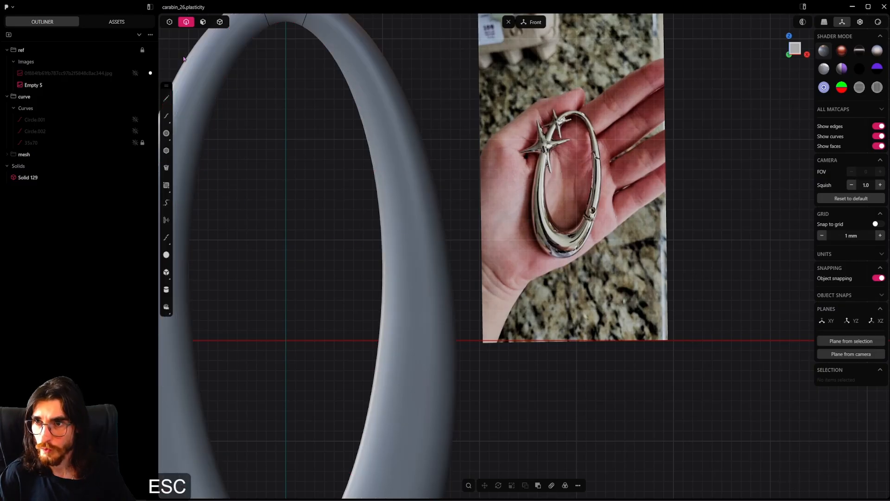
left_click(170, 23)
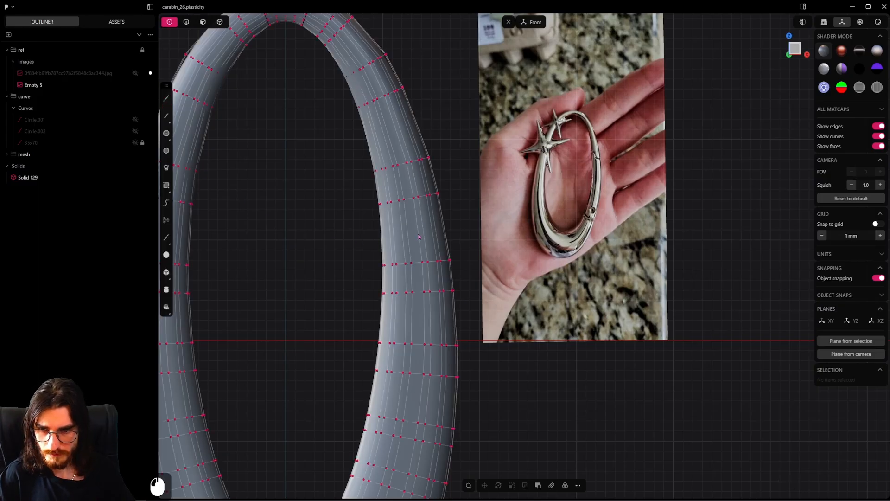
key("f")
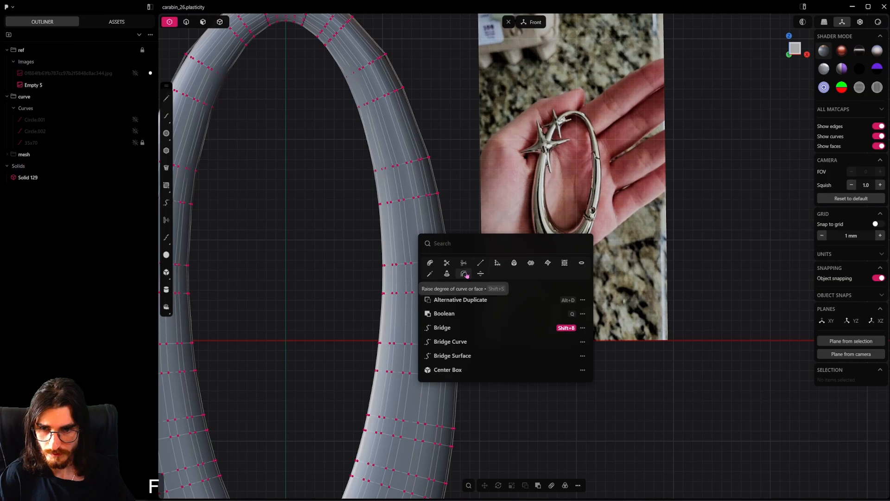
left_click(563, 263)
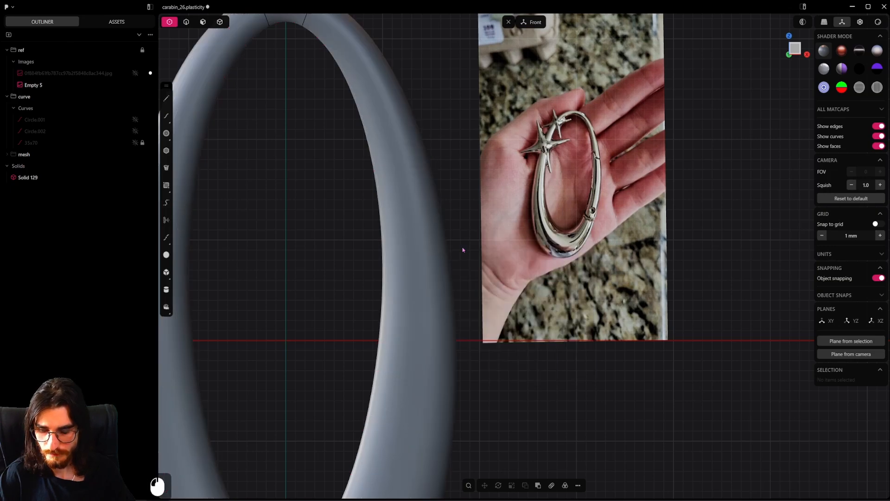
key("ctrl+s")
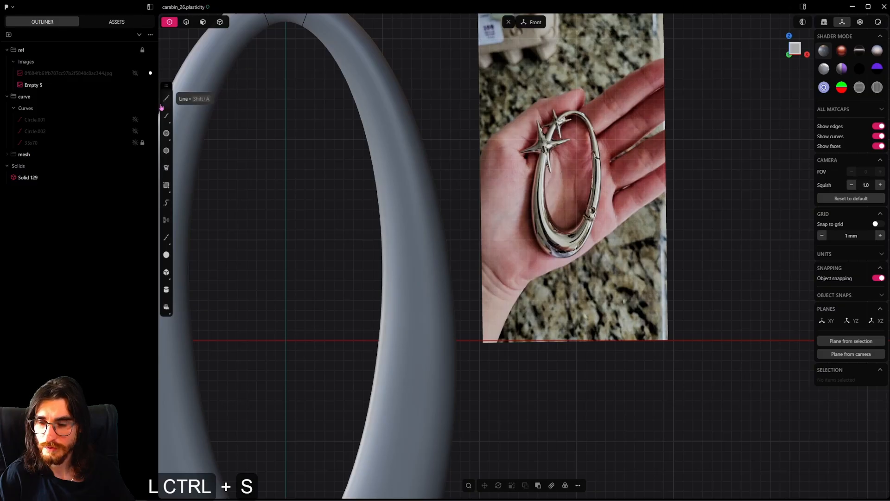
Unhide the pendant reference image so it overlays the ring in the front view
left_click(166, 98)
scroll(375, 214, "down", 6)
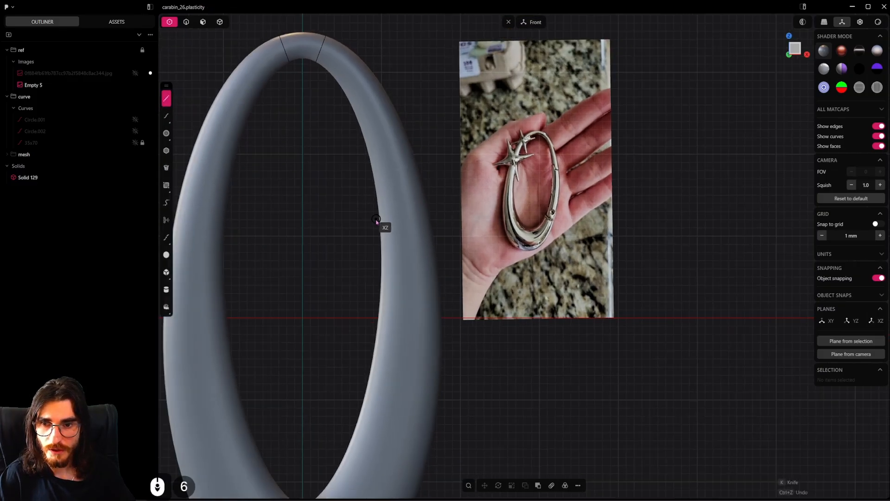
middle_click_drag(374, 225, 429, 224, "shift")
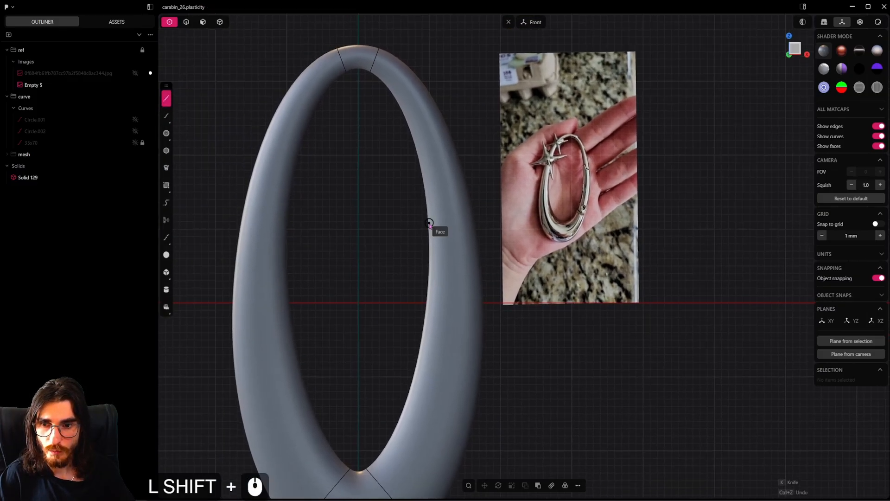
left_click(136, 74)
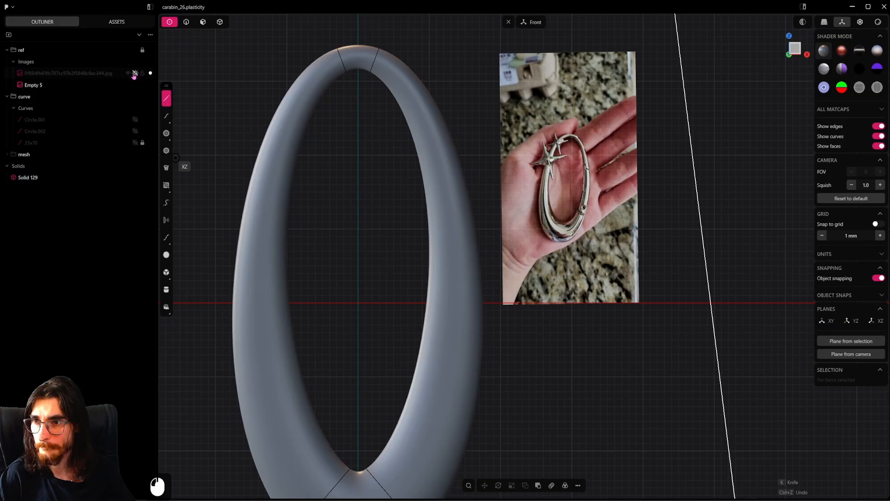
left_click(91, 74)
key("Escape")
left_click(135, 73)
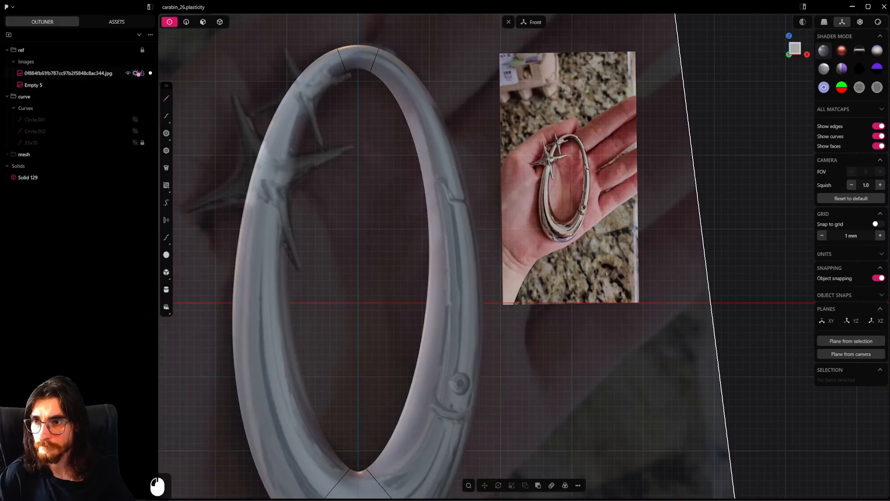
Sketch a stepped polyline about 12.3 mm long across the ring's upper right side, tracing the gate joint in the reference
scroll(416, 196, "up", 4)
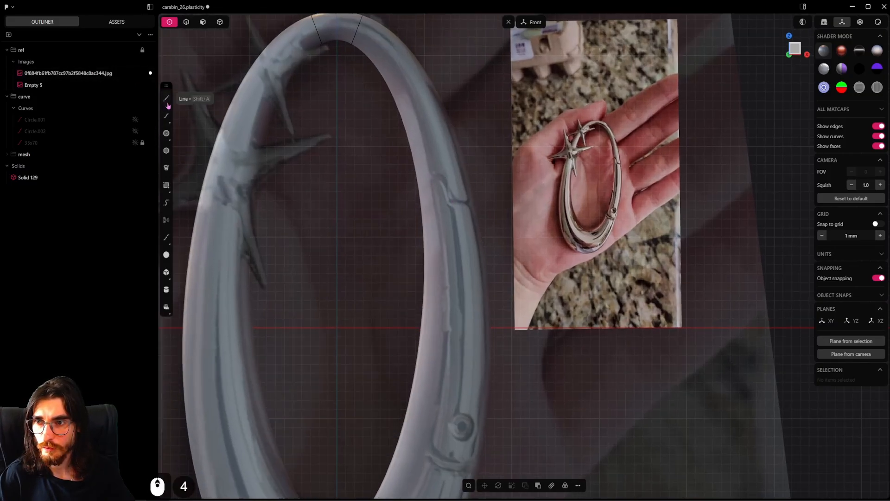
left_click(166, 98)
scroll(401, 160, "up", 2)
scroll(403, 167, "up", 8)
left_click(394, 190)
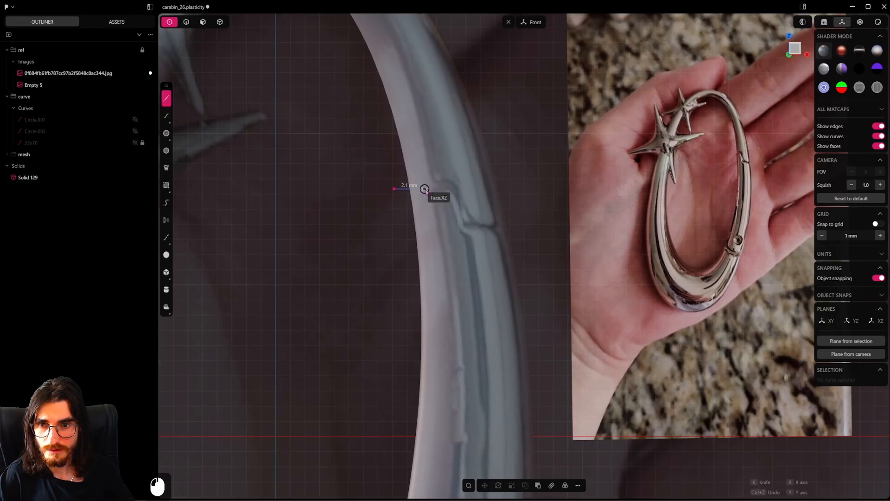
left_click(466, 225)
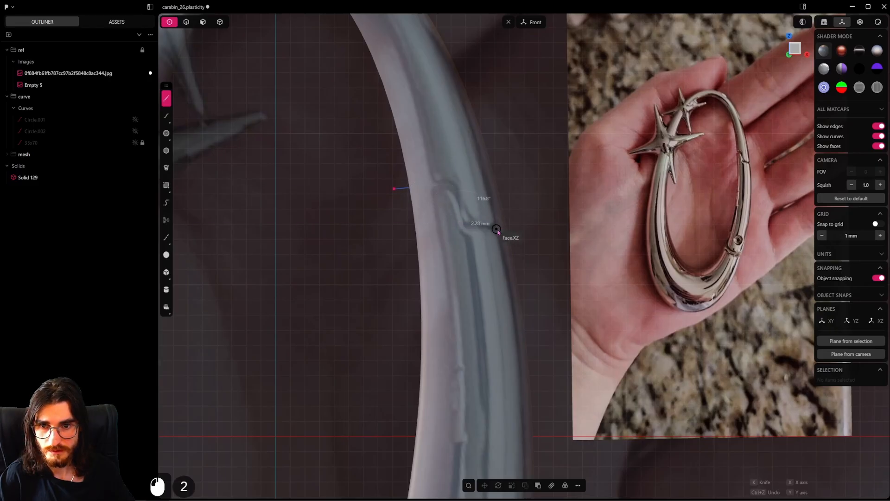
left_click(543, 238)
right_click(543, 241)
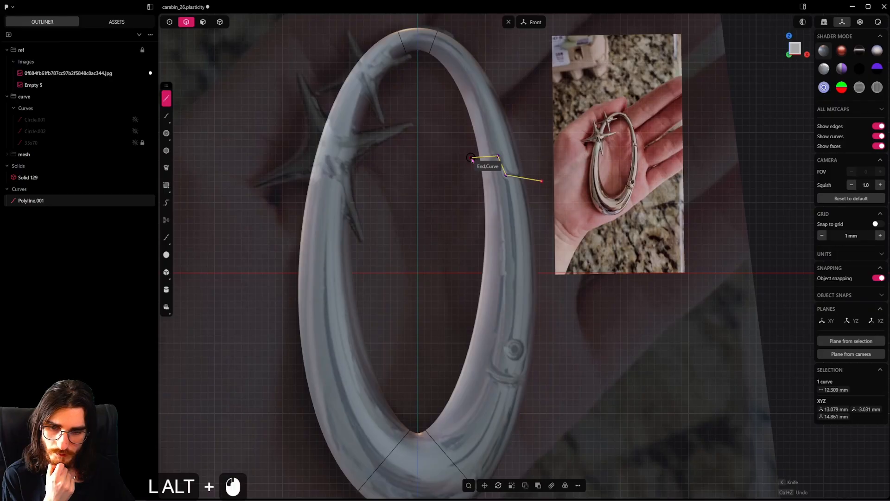
Draw a second polyline from the stepped line's inner end down around the gate section and back, closing the cutter outline
left_click(472, 158)
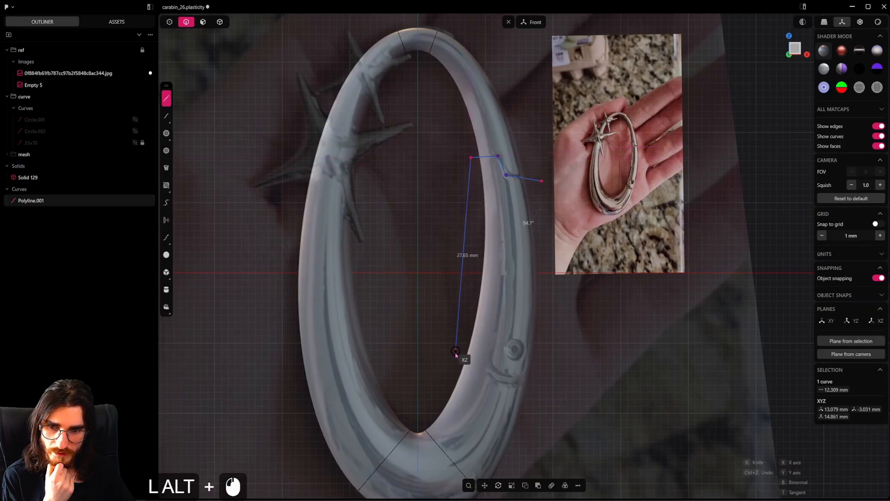
left_click(455, 354, "alt")
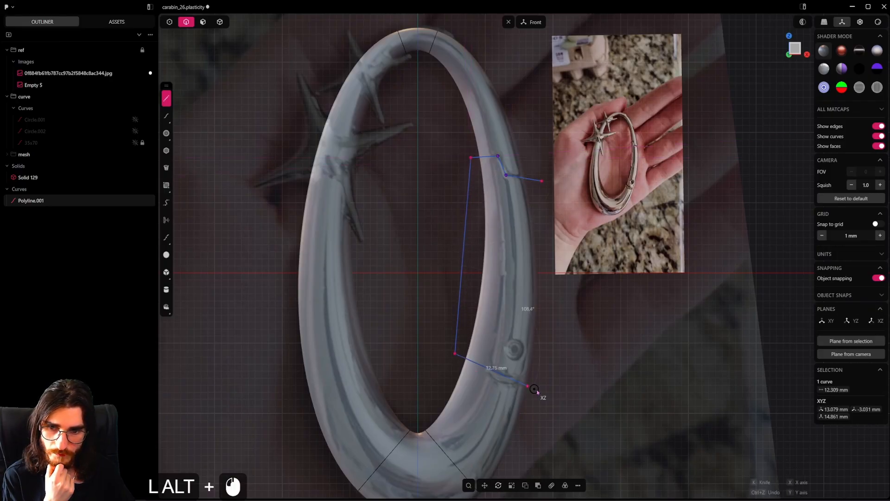
left_click(551, 399, "alt")
left_click(542, 184, "alt")
right_click(543, 186, "alt")
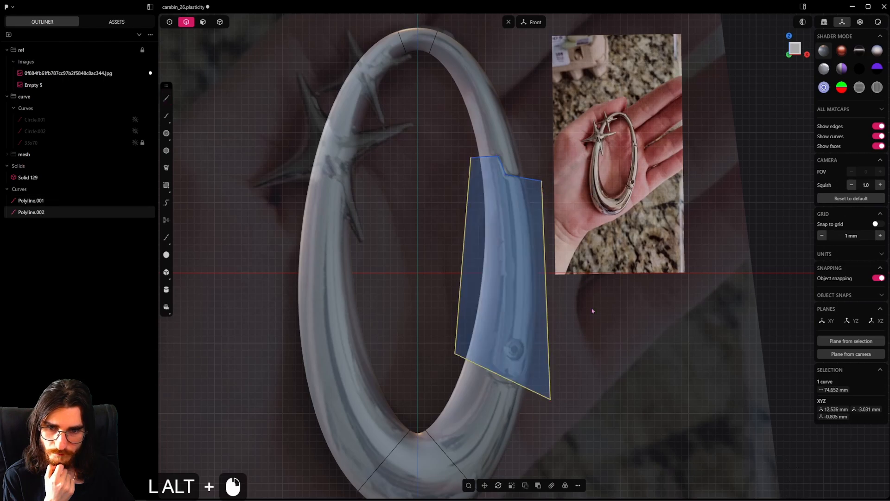
Extrude the closed outline about 5.8 mm through the ring and delete the two source polylines
key("e")
middle_click_drag(589, 250, 463, 302, "alt")
left_click_drag(475, 283, 507, 275, "alt")
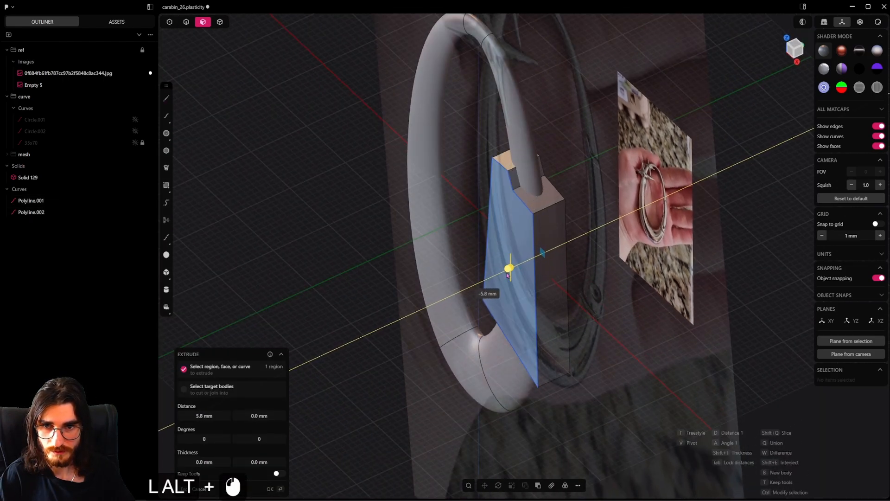
right_click(508, 275, "alt")
left_click(40, 215)
left_click(39, 227, "shift")
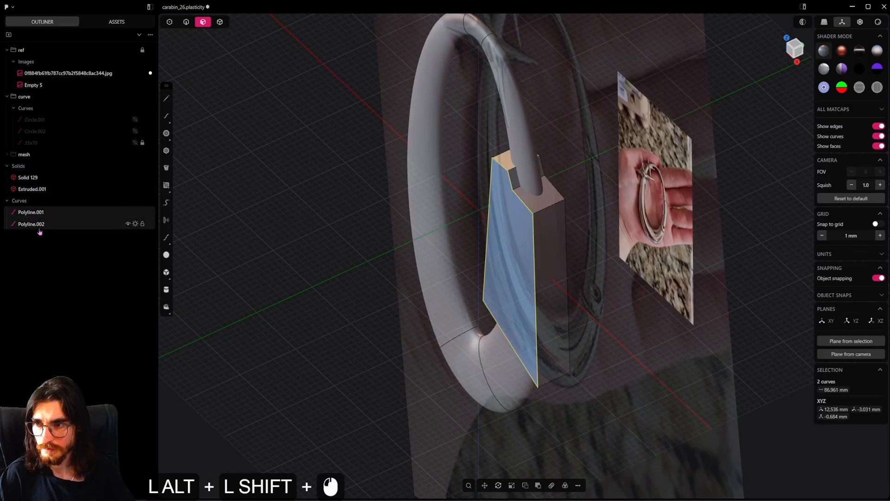
key("x")
Slice the ring solid with the extruded block using a Boolean Slice operation without keeping the tool
scroll(390, 322, "up", 4)
left_click(216, 24)
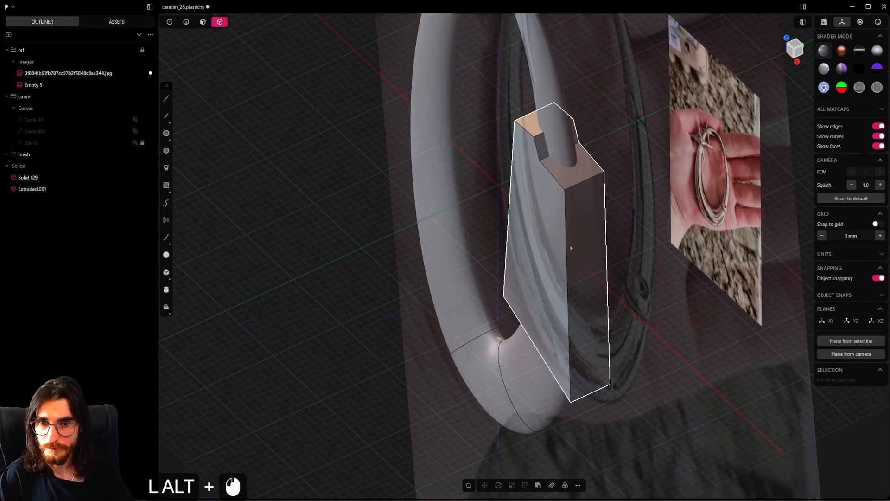
left_click(551, 117)
left_click(560, 233, "shift")
middle_click_drag(559, 235, 573, 281, "alt")
scroll(565, 326, "up", 2)
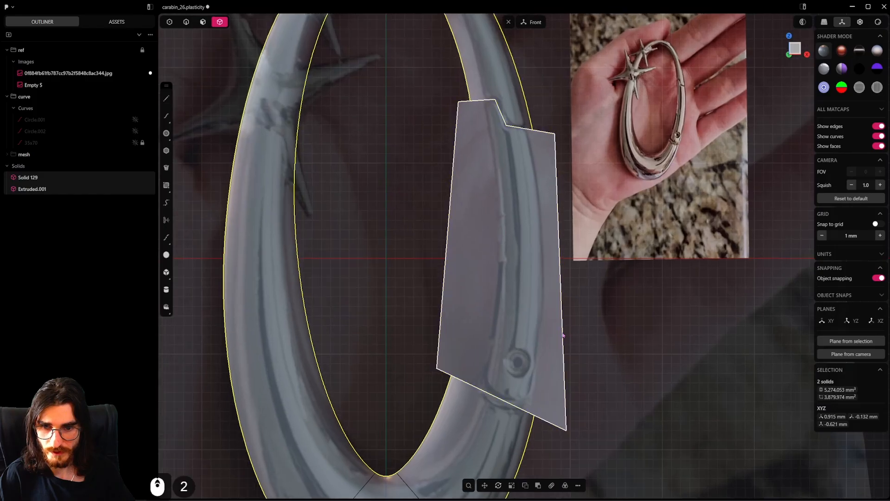
scroll(563, 335, "down", 5)
scroll(551, 297, "up", 2)
key("q")
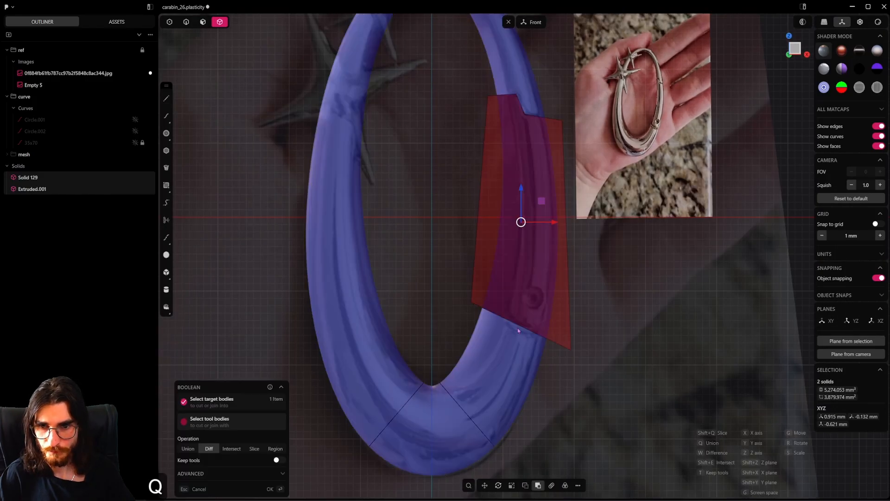
left_click(248, 450)
middle_click_drag(554, 284, 544, 227)
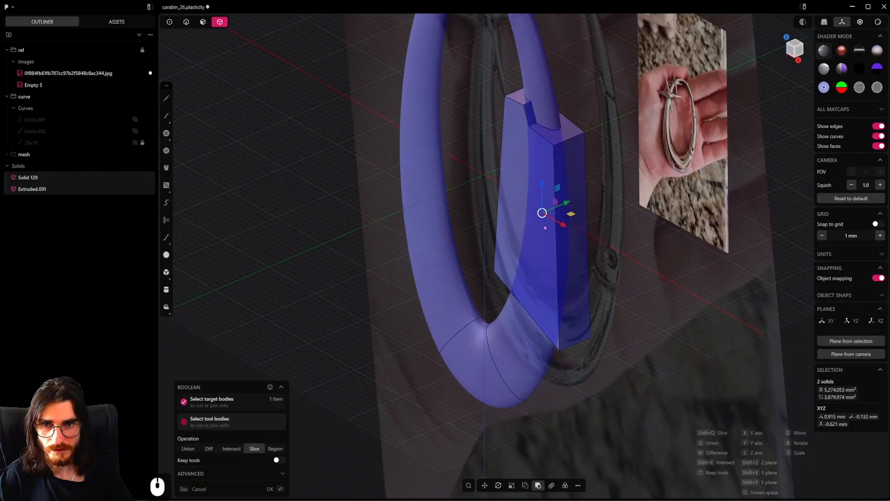
right_click(606, 220)
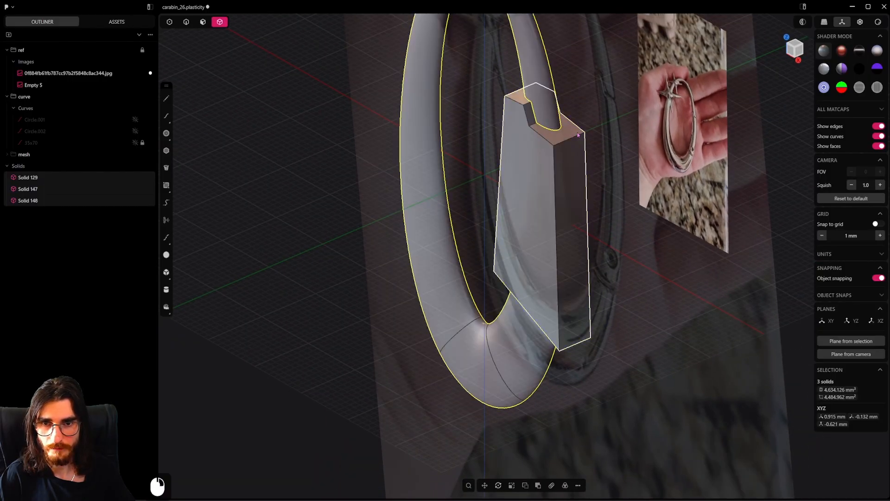
Delete the leftover cutter block and select the separated gate segment to check it against the reference's lower joint
left_click(579, 190)
key("x")
left_click(548, 205)
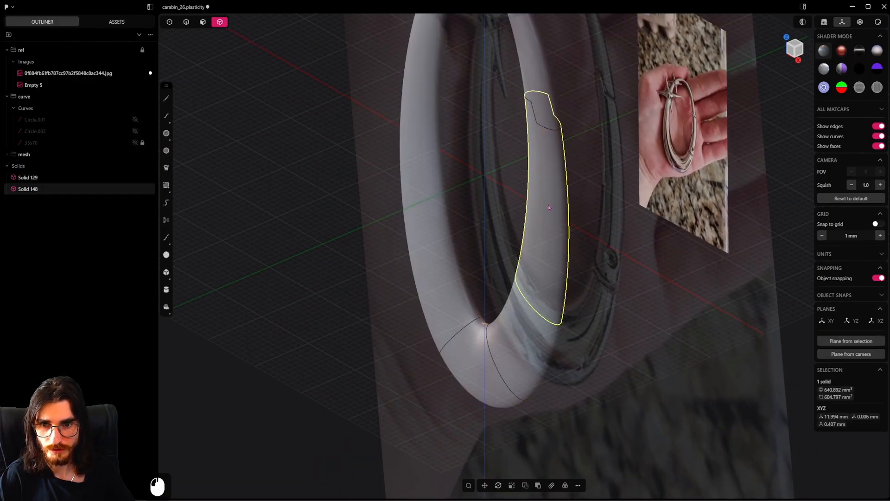
middle_click_drag(548, 204, 655, 274)
scroll(552, 303, "up", 14)
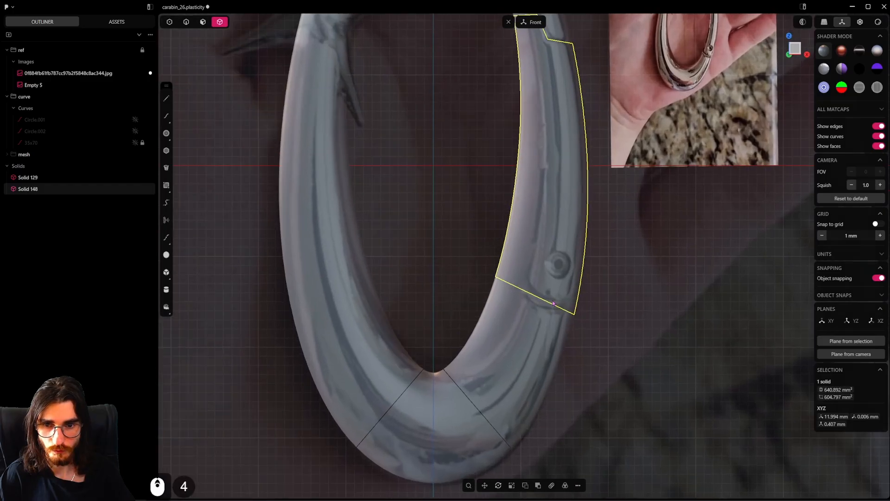
In the right view, draw a center rectangle about 11 mm tall and 1 mm wide at the gate segment's lower edge
middle_click_drag(552, 304, 525, 311)
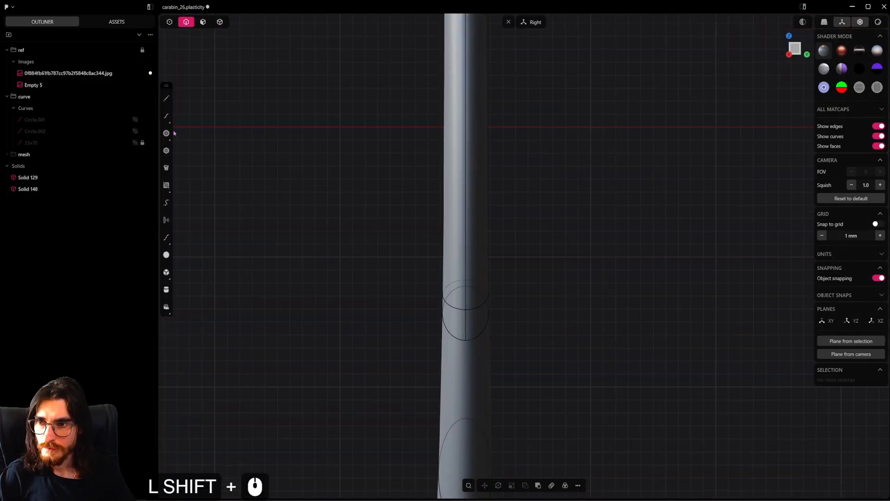
left_click(168, 185)
left_click(169, 184)
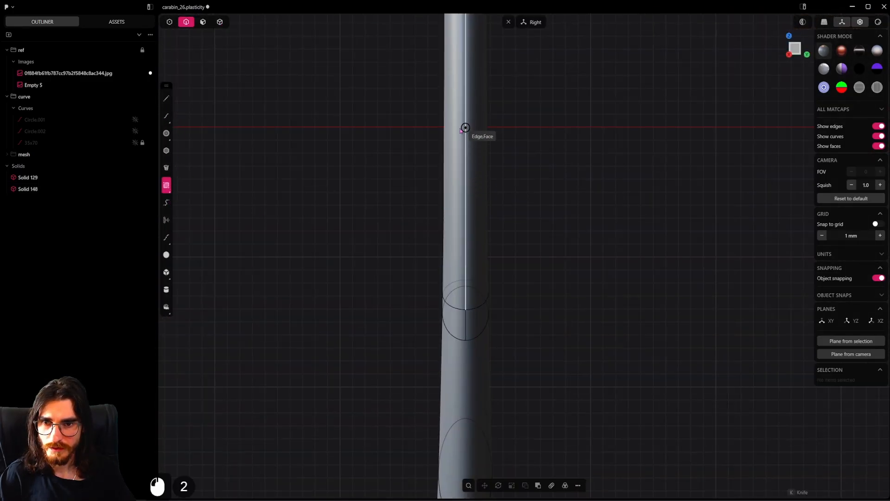
left_click(466, 310)
key("c")
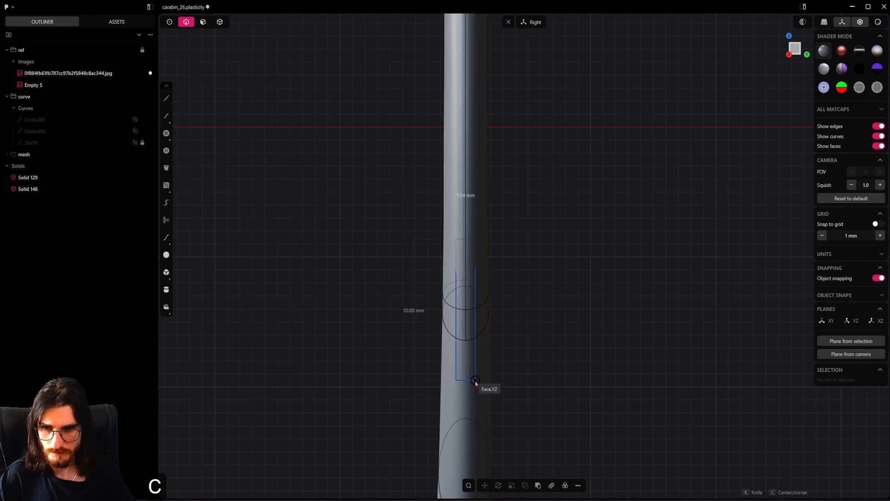
left_click(472, 381)
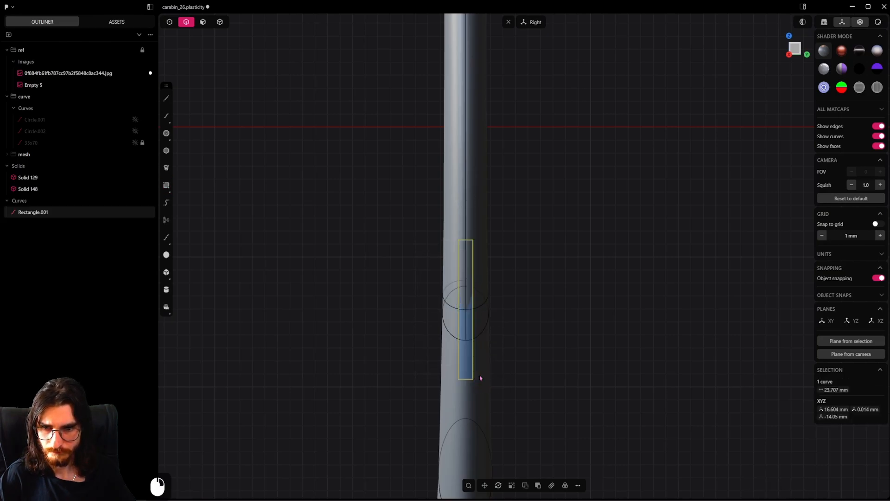
Move the narrow rectangle about 2.25 mm outward along X and tilt it in the front view to follow the ring's outer side
middle_click_drag(479, 375, 593, 356, "alt")
key("g")
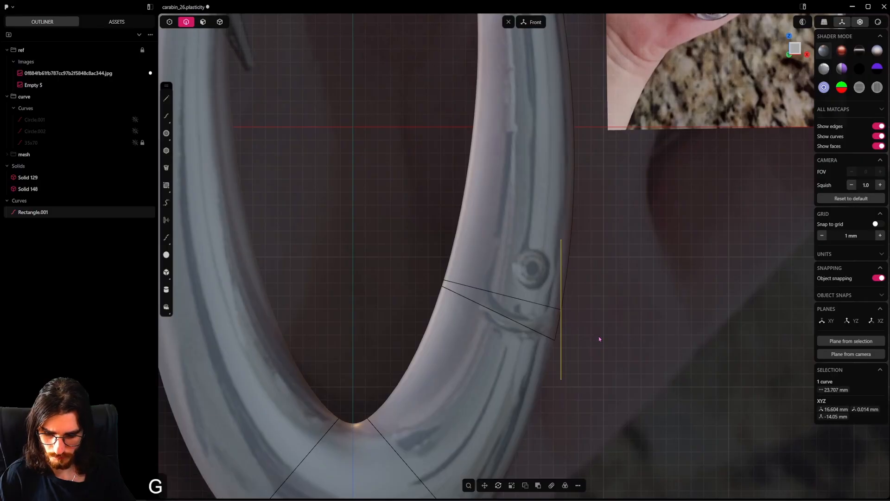
key("y")
key("x")
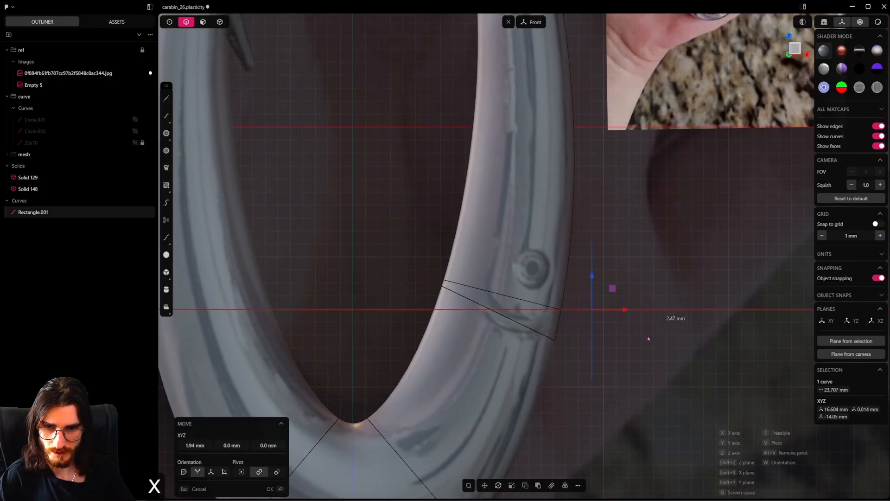
left_click(638, 331)
key("r")
key("r")
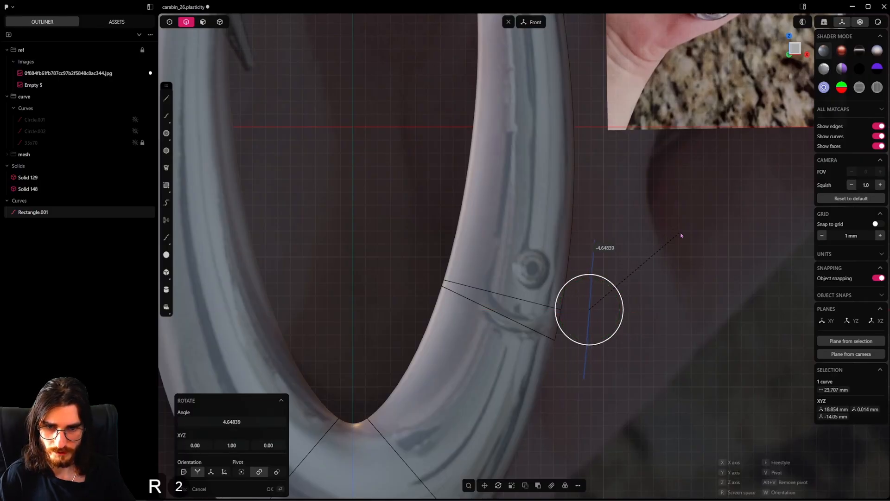
left_click(695, 247)
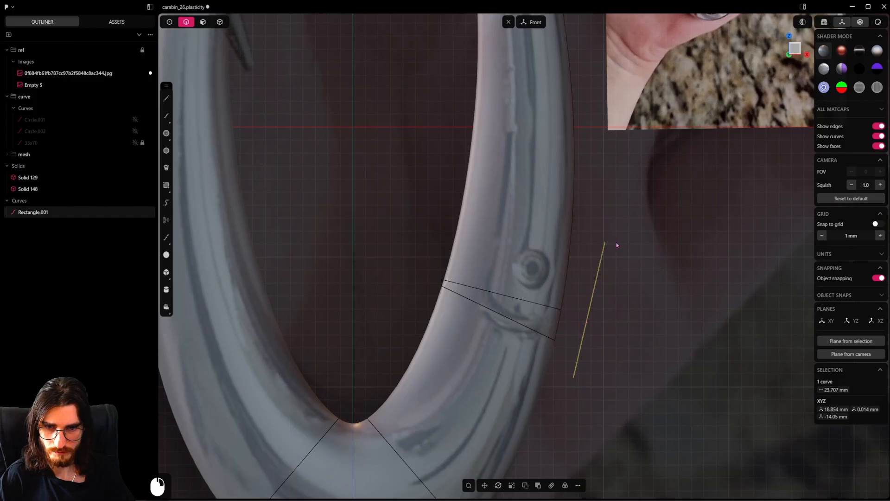
scroll(526, 265, "down", 2)
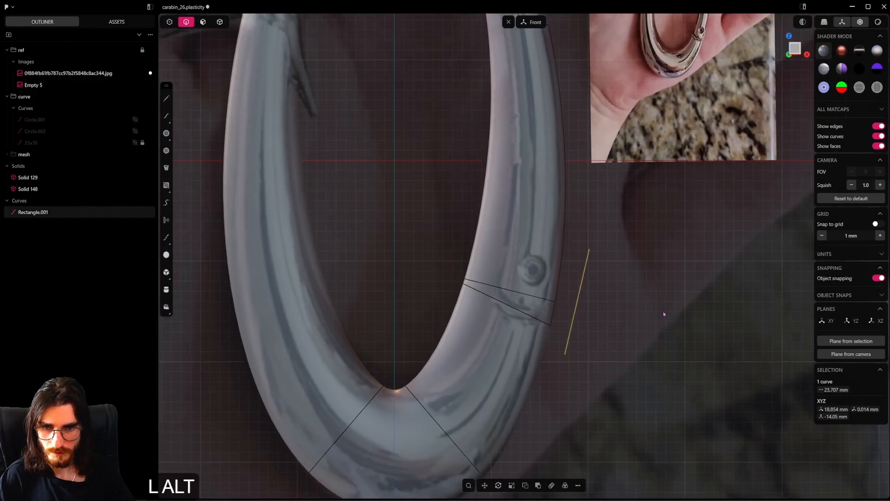
Extrude the narrow tilted rectangle inward through the full width of the gate segment's lower end
middle_click_drag(662, 310, 560, 306, "alt")
scroll(523, 312, "up", 5)
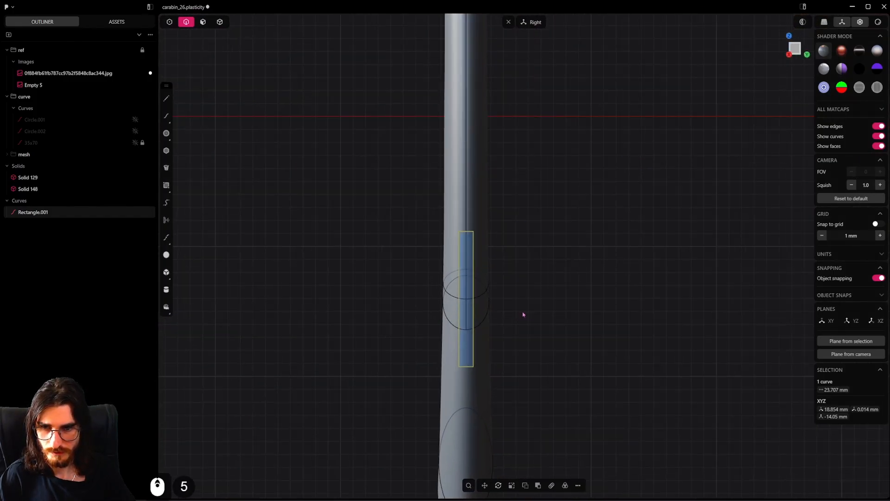
left_click(203, 22)
left_click(466, 274)
key("e")
middle_click_drag(431, 275, 494, 310)
left_click_drag(434, 276, 293, 176)
right_click(292, 175)
Slice the gate segment with the extruded slab using a Boolean operation, separating a thin central tongue at its lower end
left_click(219, 23)
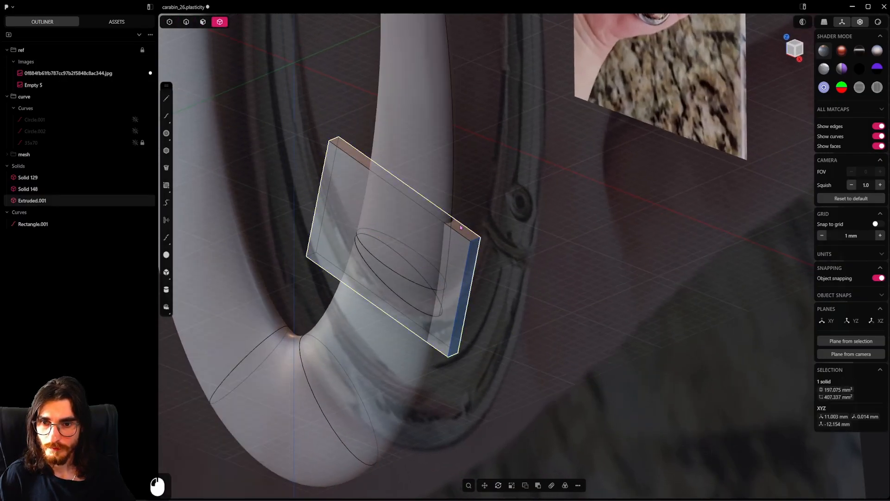
left_click(443, 194)
left_click(463, 233, "shift")
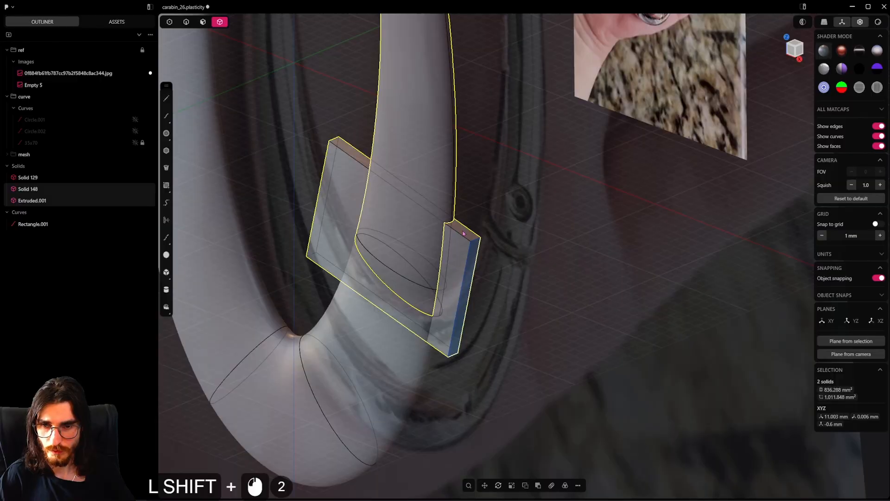
key("q")
left_click(254, 451)
right_click(513, 309)
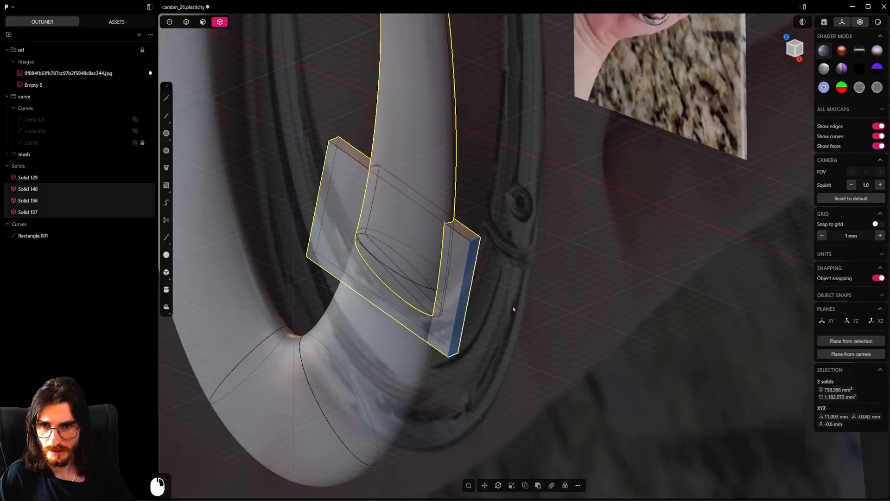
Delete the leftover slab and the narrow rectangle curve, and save the file
left_click(472, 242)
key("x")
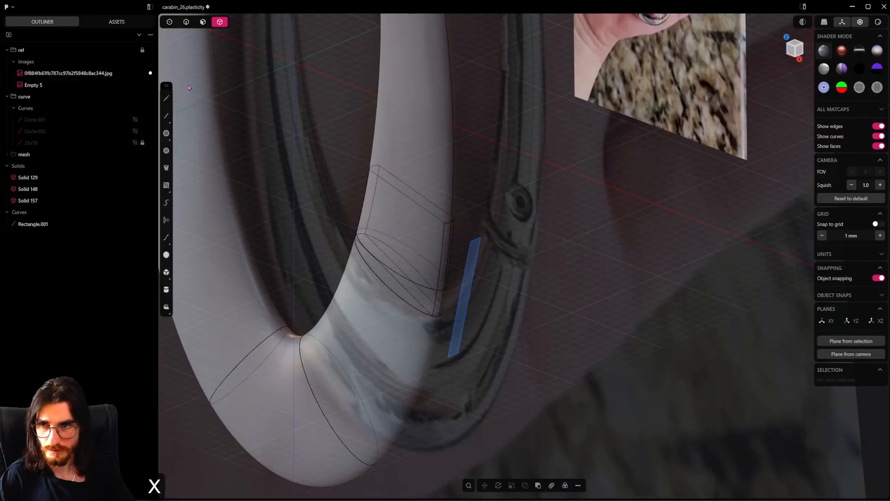
left_click(186, 21)
left_click(465, 297)
key("x")
key("ctrl+s")
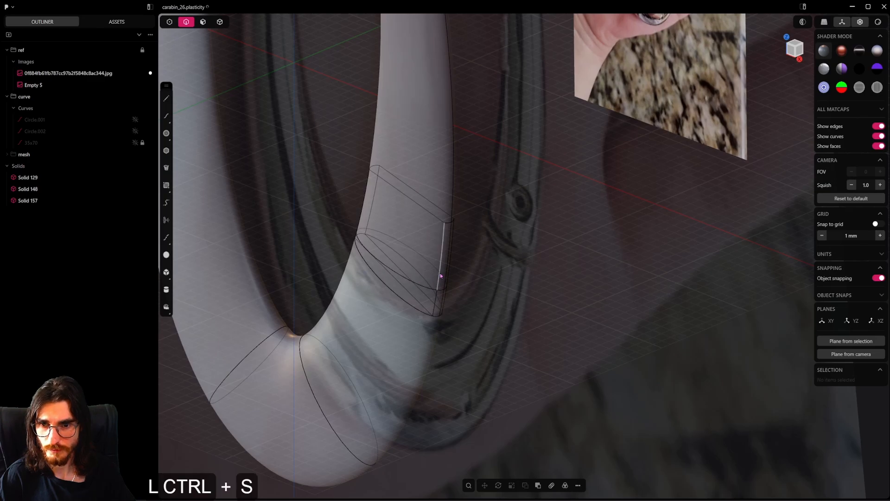
Hide the gate segment and unite the thin tongue with the ring body using a Boolean union
scroll(440, 273, "up", 9)
middle_click_drag(439, 249, 385, 218)
left_click(220, 22)
left_click(429, 129)
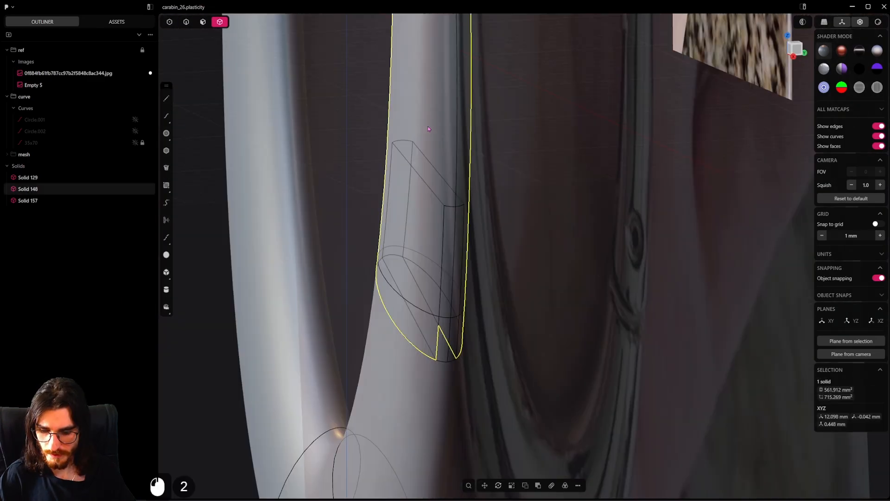
key("h")
middle_click_drag(431, 186, 441, 277)
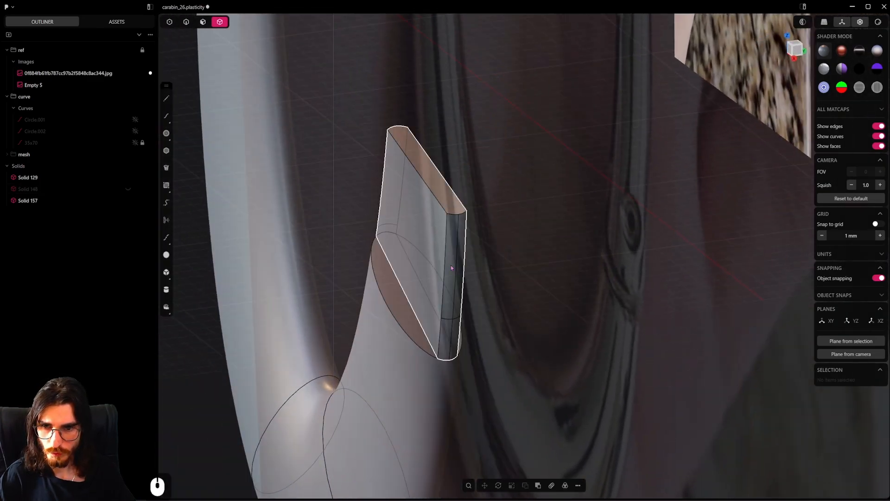
left_click(441, 277)
left_click(398, 338, "shift")
key("q")
key("q")
right_click(399, 338)
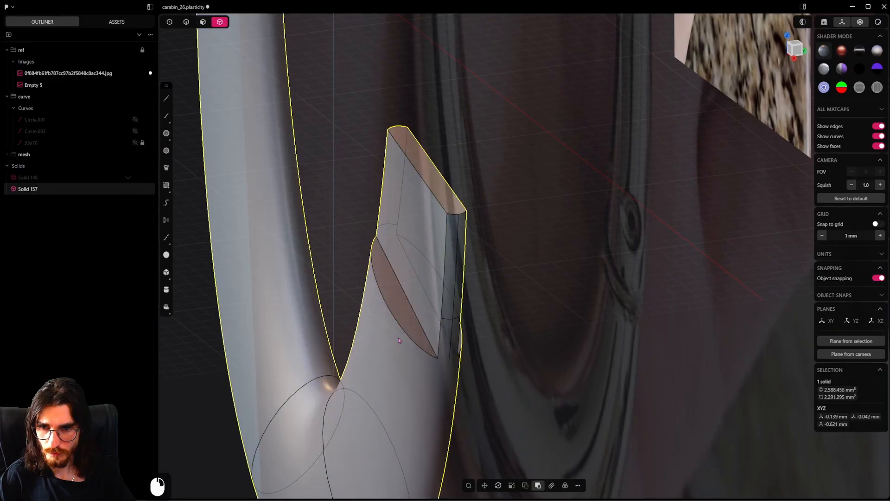
left_click(185, 26)
left_click(415, 315)
key("b")
scroll(416, 316, "up", 5)
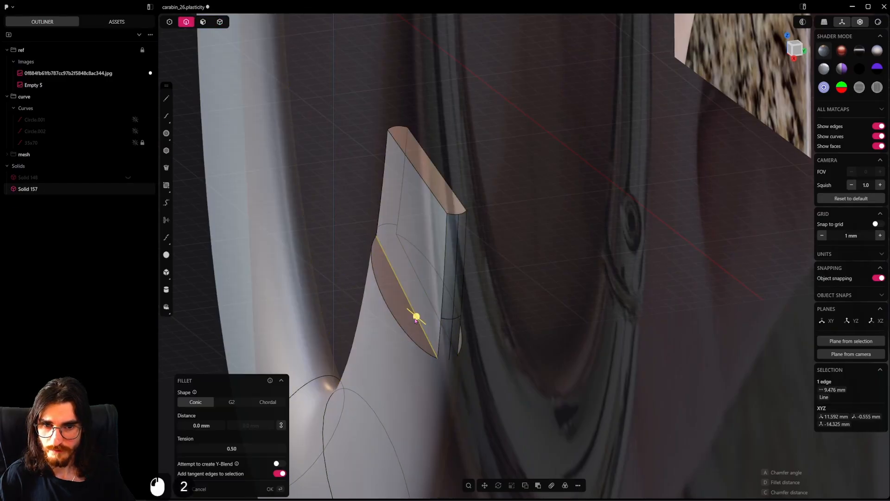
middle_click_drag(415, 316, 519, 306)
scroll(533, 308, "down", 9)
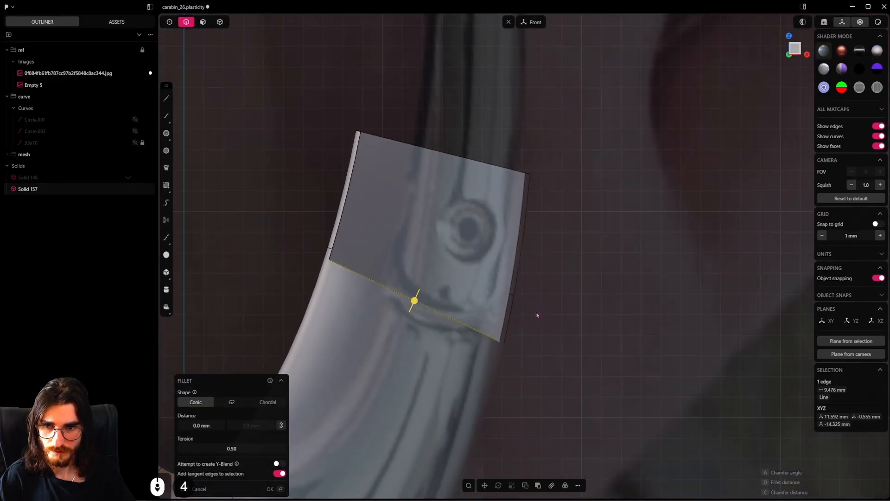
left_click(537, 348)
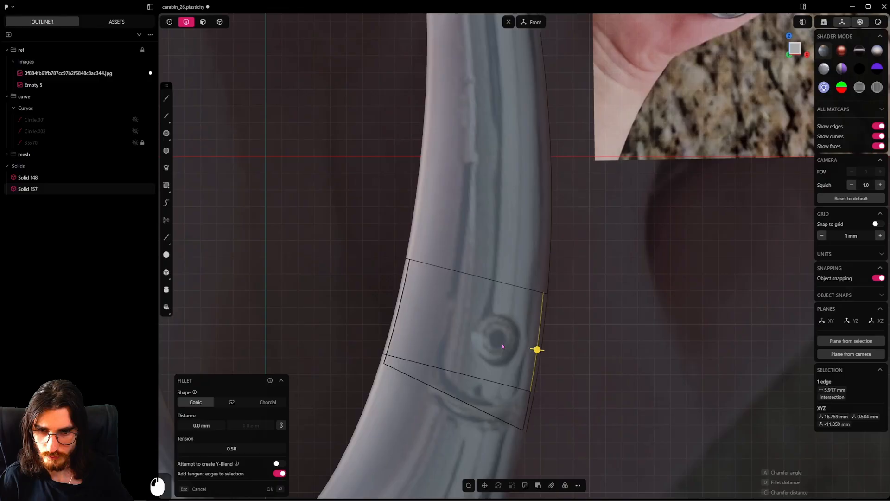
left_click(400, 312, "shift")
middle_click_drag(440, 329, 378, 349)
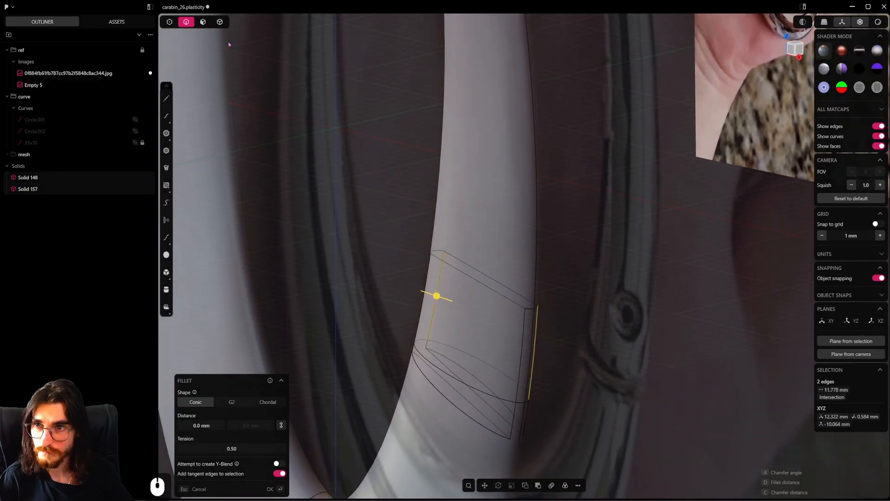
Isolate the gate segment and add one isoparam cut in the V direction across its slotted lower end
double_click(470, 240)
key("shift+h")
key("4")
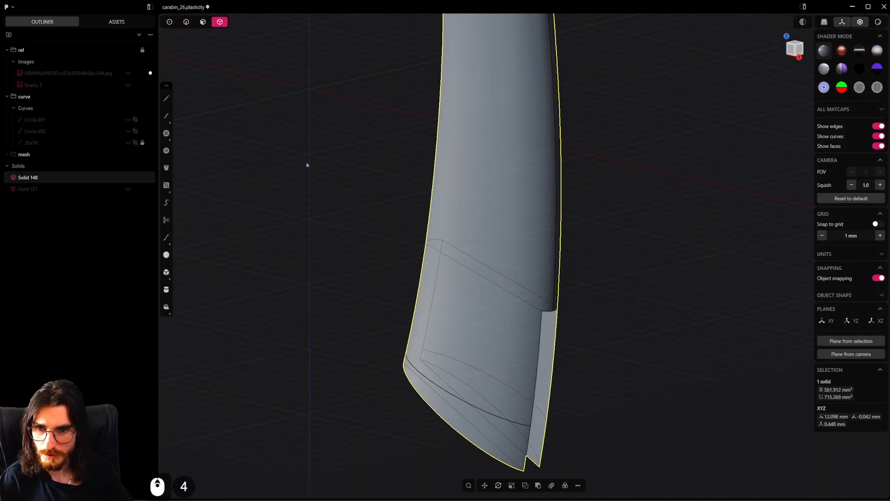
left_click(186, 23)
left_click(537, 361)
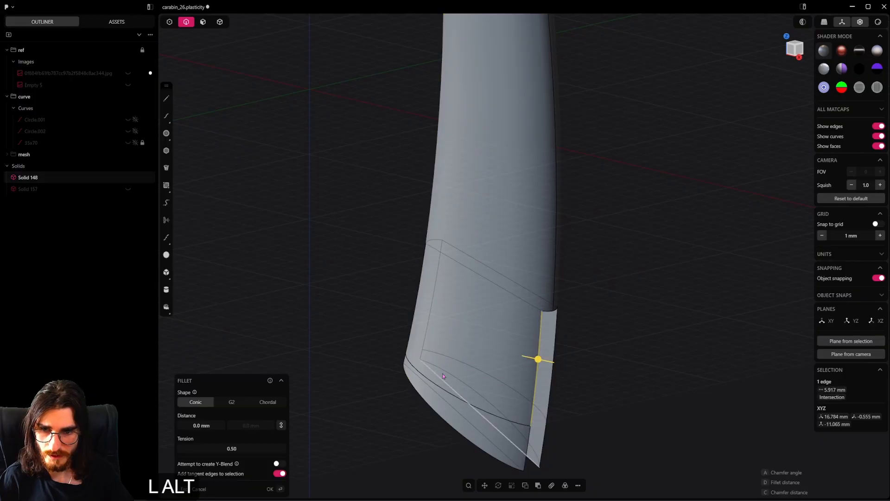
middle_click_drag(537, 361, 502, 371, "alt")
key("ctrl+r")
key("Tab")
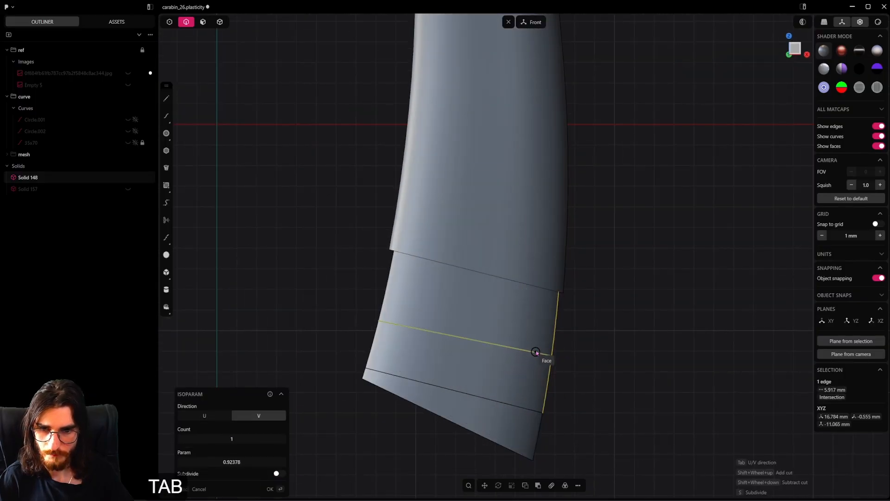
left_click(535, 342)
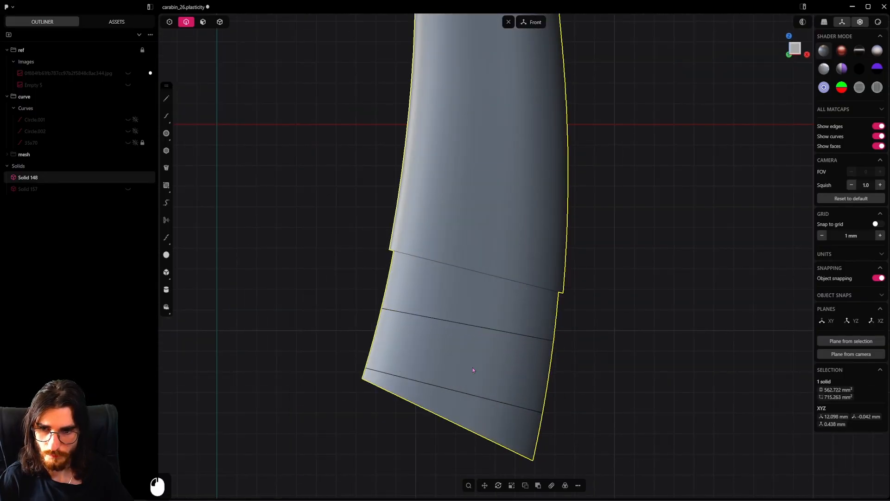
Bridge the two side edges above the isoparam cut with a downward curve, with Sense 1 off, Sense 2 on and G1 curvature at both ends
left_click(385, 282)
middle_click_drag(431, 318, 434, 327)
left_click(550, 321, "shift")
middle_click_drag(529, 336, 556, 324, "alt")
key("shift+b")
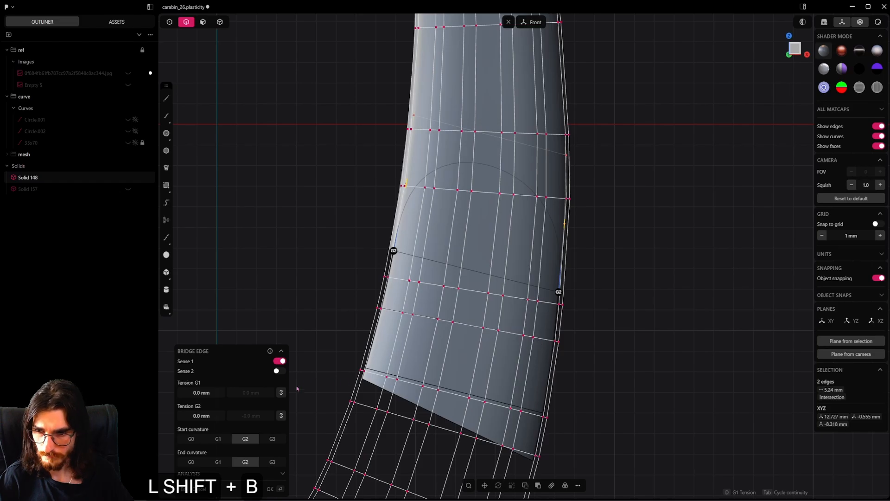
middle_click_drag(297, 388, 473, 389)
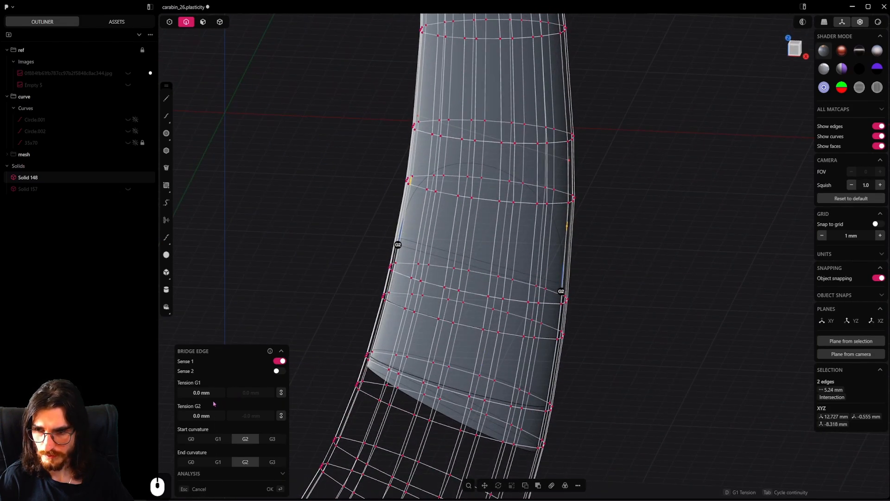
left_click(278, 371)
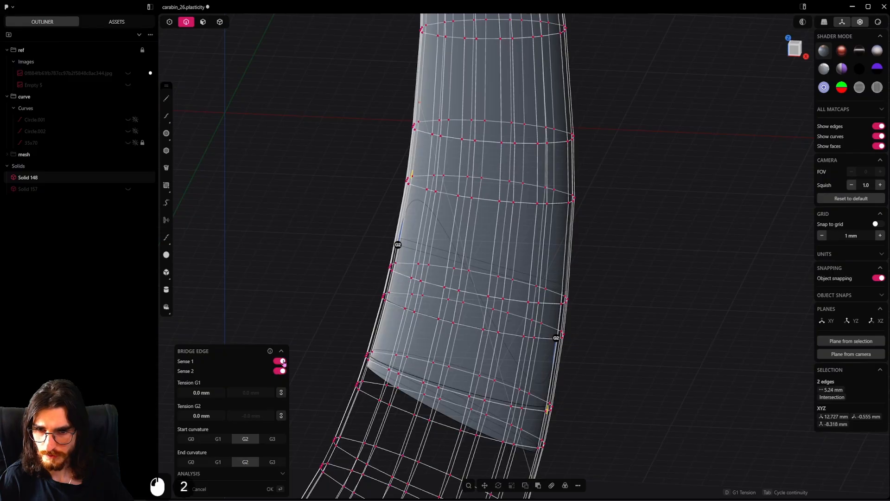
left_click(283, 361)
middle_click_drag(444, 360, 522, 365)
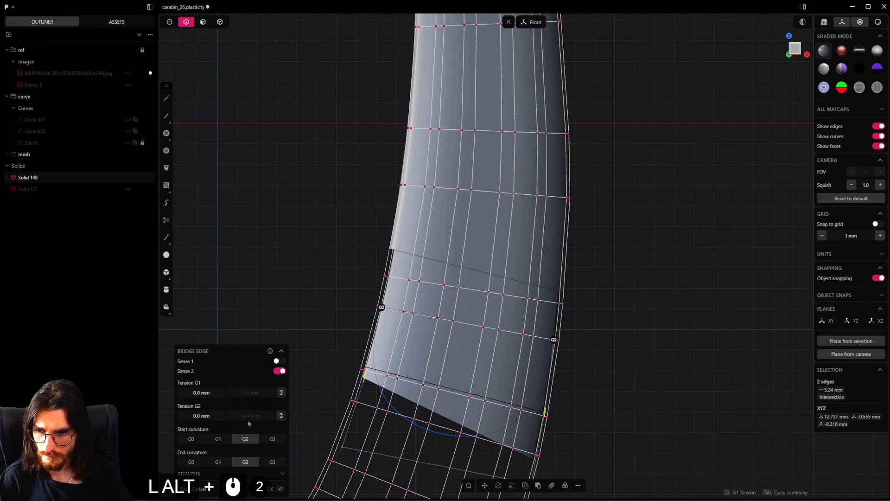
left_click(219, 440)
left_click(218, 461)
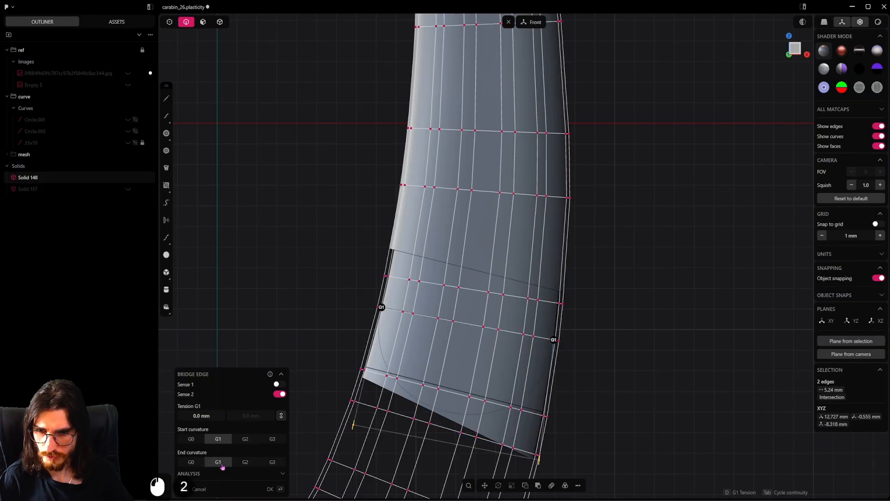
key("Return")
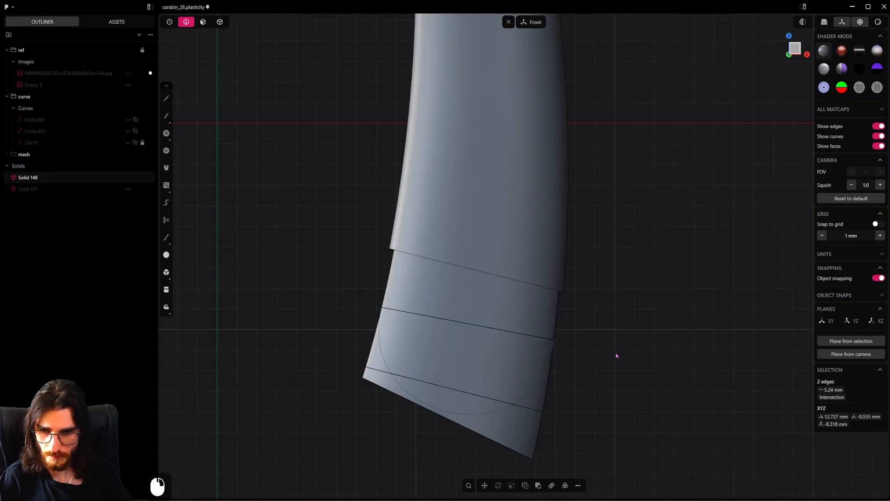
Cut the gate segment along the bridge curve and delete the pieces left outside its rounded end
middle_click_drag(615, 357, 597, 355)
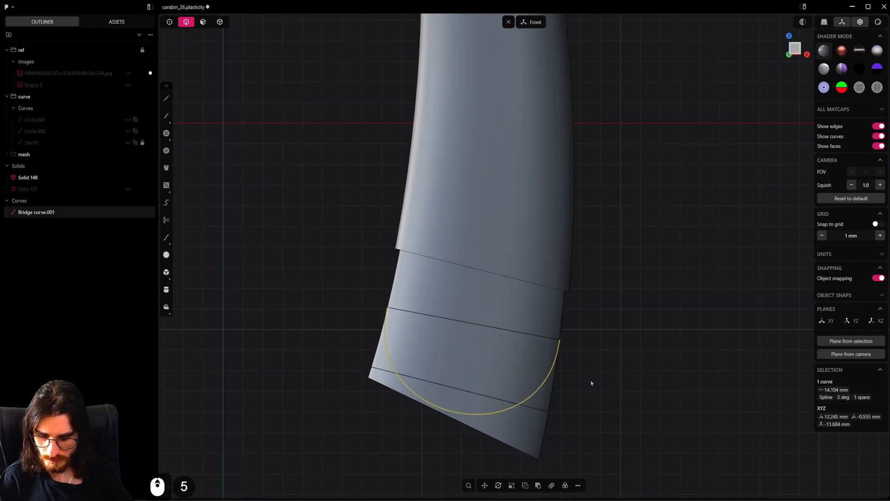
key("c")
left_click(501, 360)
right_click(631, 389)
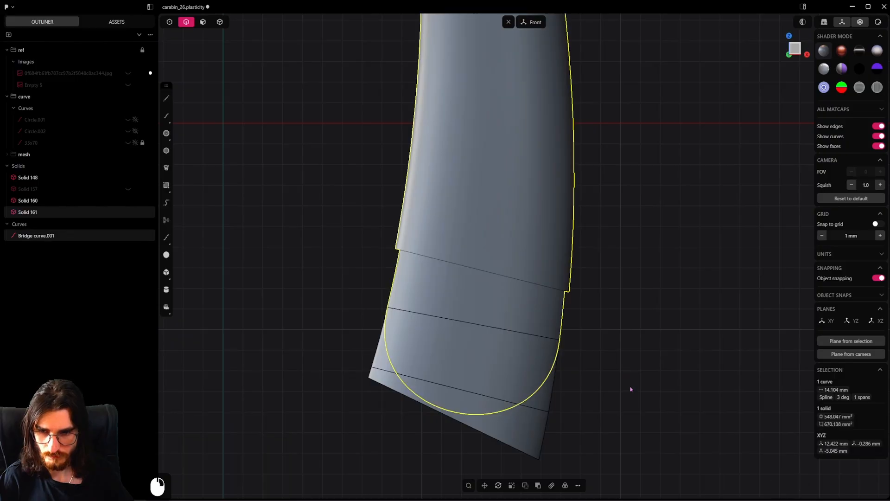
double_click(527, 433)
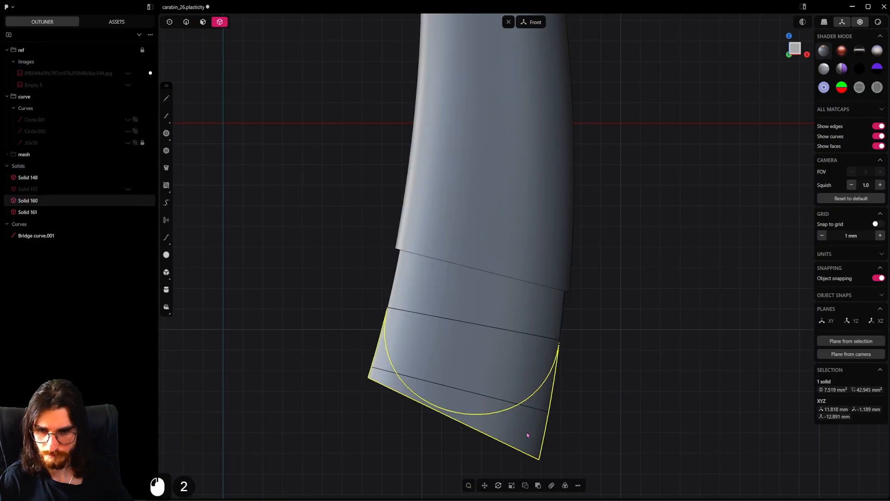
key("x")
left_click(530, 400)
key("x")
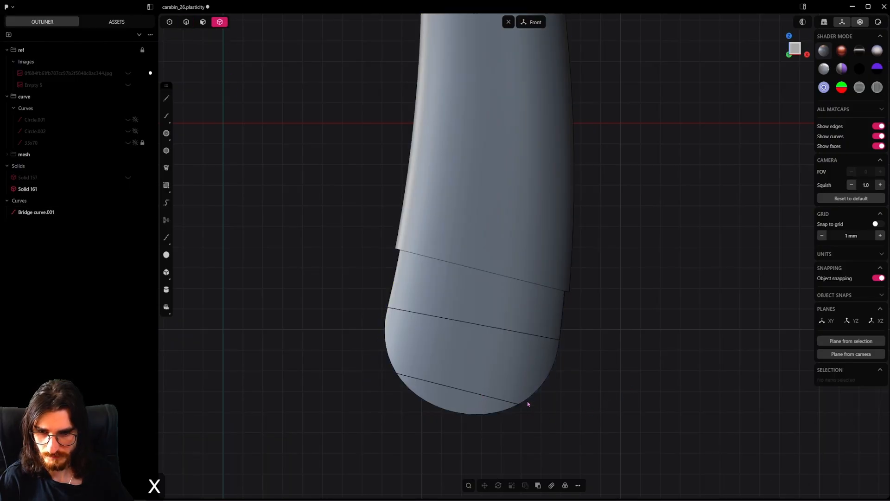
Delete the bridge curve and unhide the ring body, saving the file
double_click(46, 212)
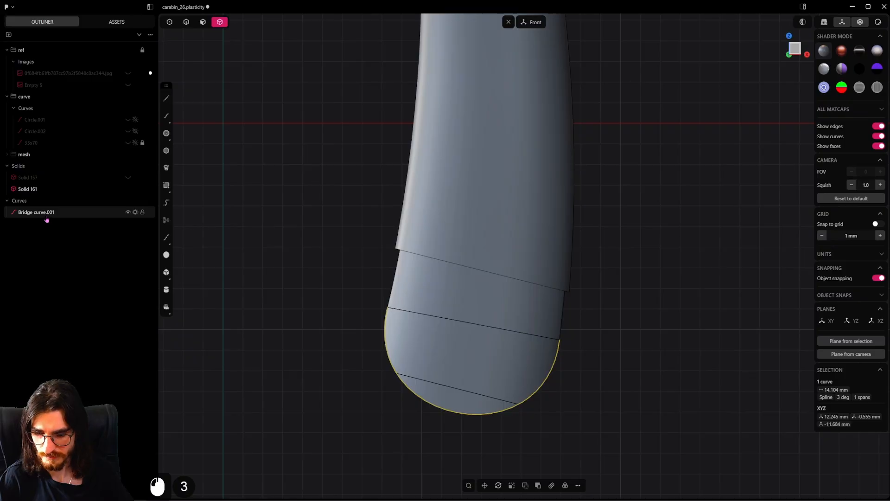
key("x")
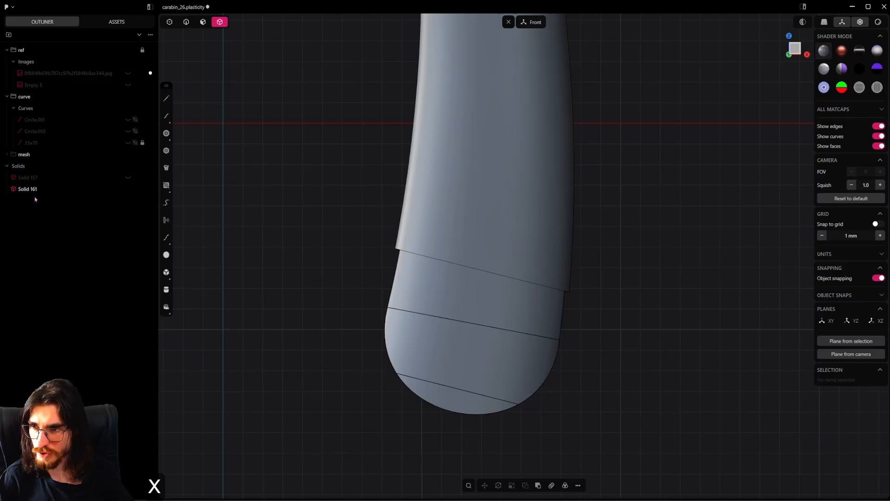
left_click(128, 178)
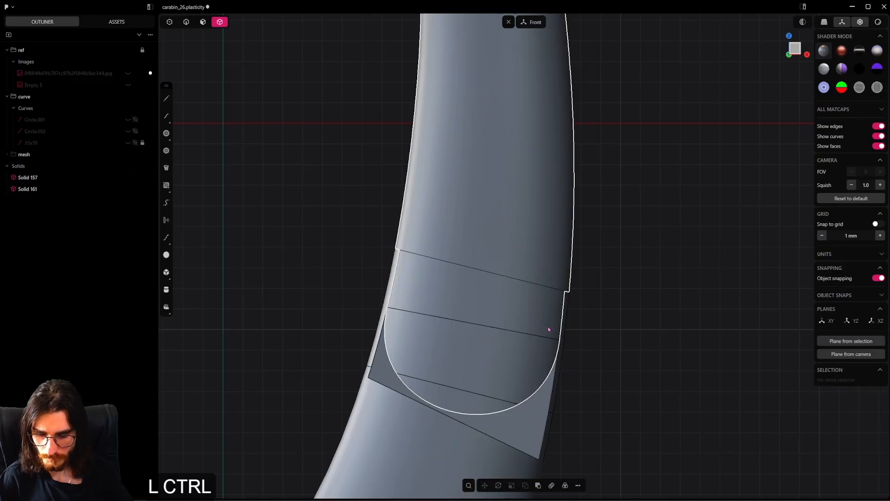
key("ctrl+s")
Match the ring body's flat shoulder face on the front side of the tongue to the gate segment's rounded end
scroll(550, 327, "down", 3)
middle_click_drag(551, 327, 553, 244, "shift")
middle_click_drag(551, 291, 519, 318)
scroll(518, 320, "up", 4)
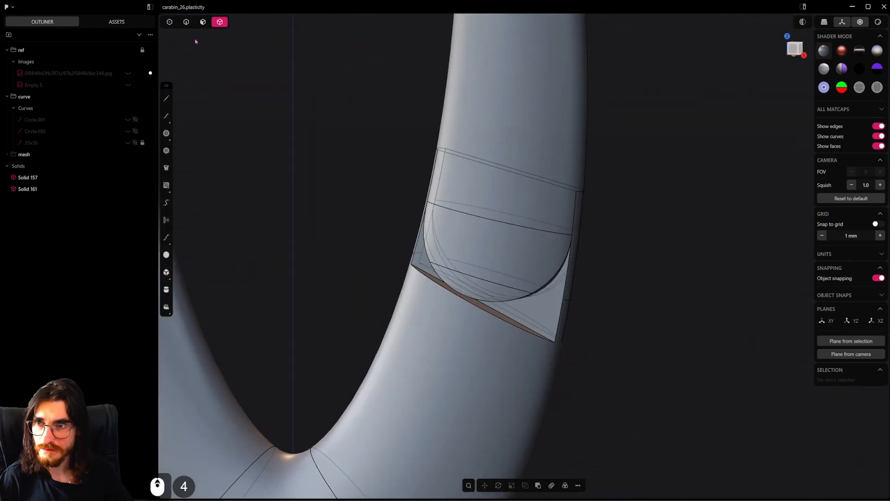
left_click(202, 27)
left_click(515, 322)
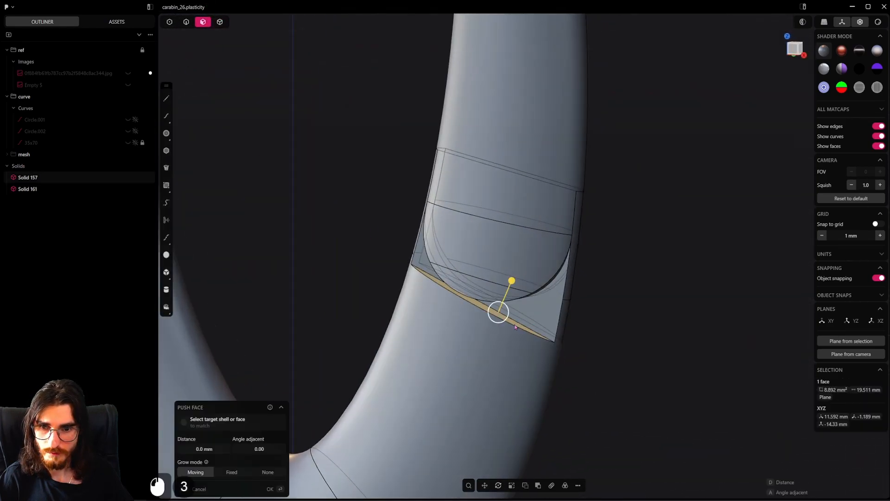
scroll(515, 322, "up", 4)
middle_click_drag(514, 316, 541, 337)
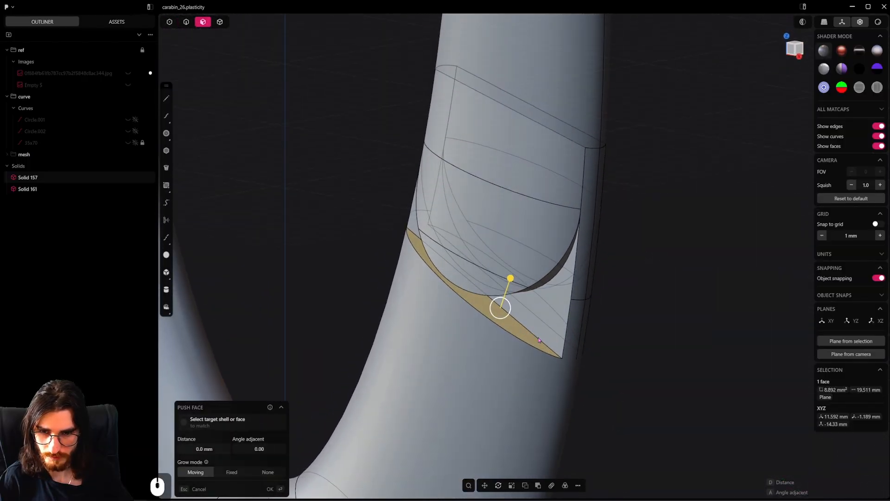
key("f")
left_click(619, 358)
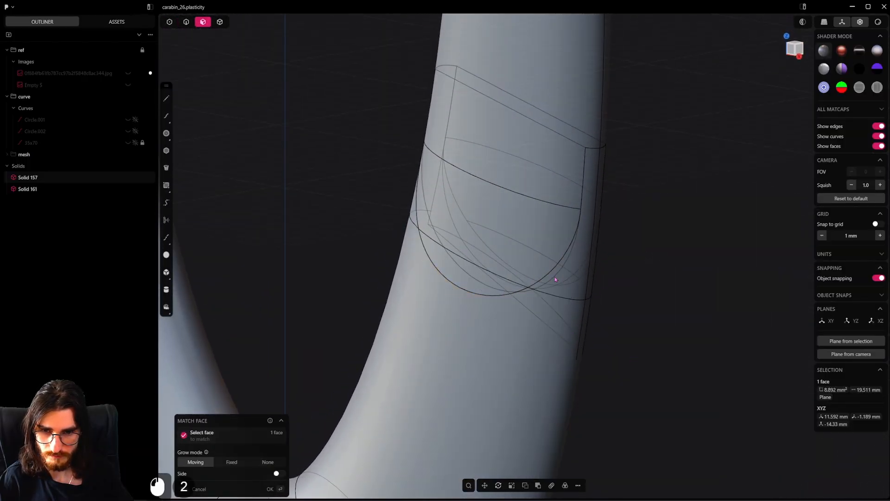
right_click(535, 314)
Match the ring body's flat shoulder face on the back side of the tongue to the gate segment's rounded end
middle_click_drag(535, 306, 389, 279)
right_click(529, 351)
left_click(563, 334)
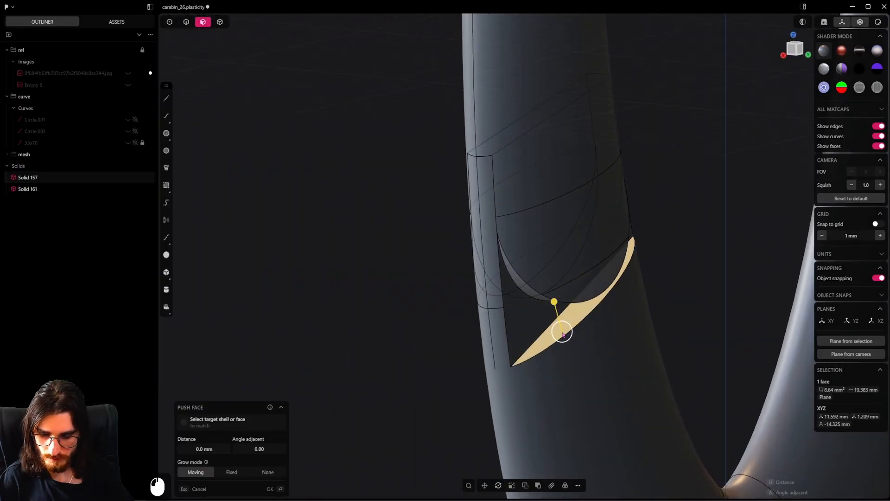
key("f")
left_click(662, 360)
left_click(543, 302)
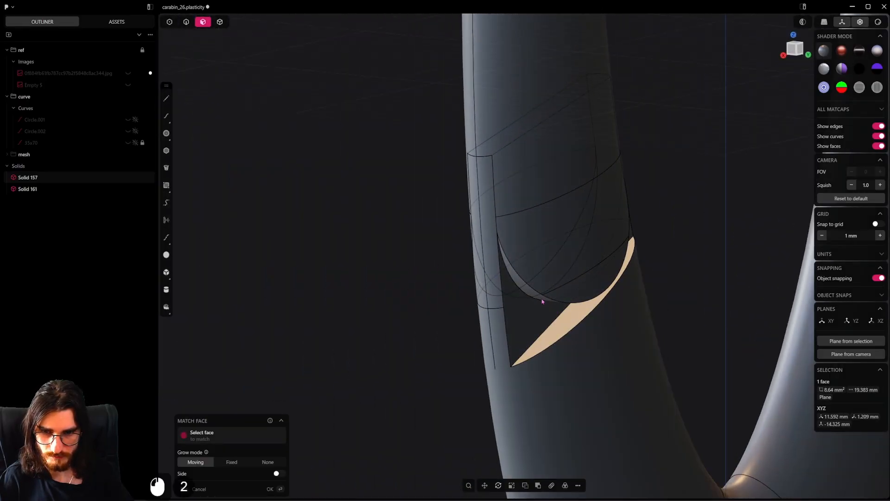
right_click(544, 323)
middle_click_drag(544, 324, 642, 320)
scroll(641, 320, "down", 6)
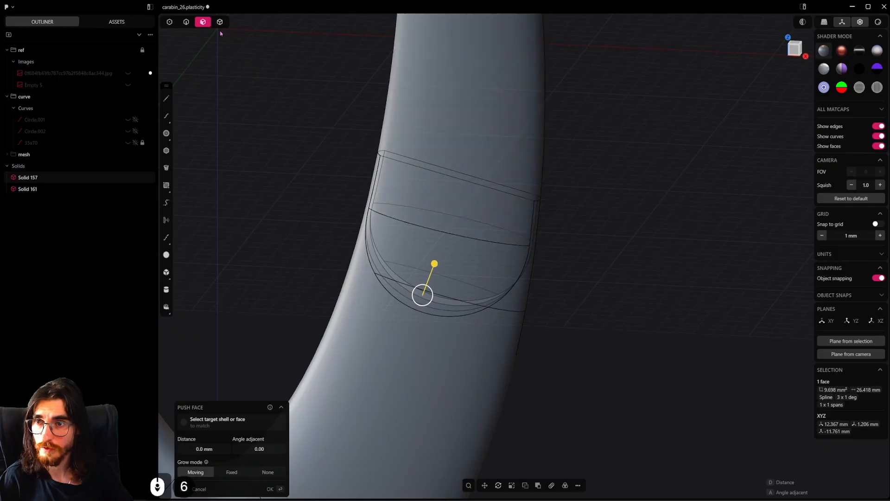
Hide the gate segment to expose the ring body's tongue and shoulder faces
key("4")
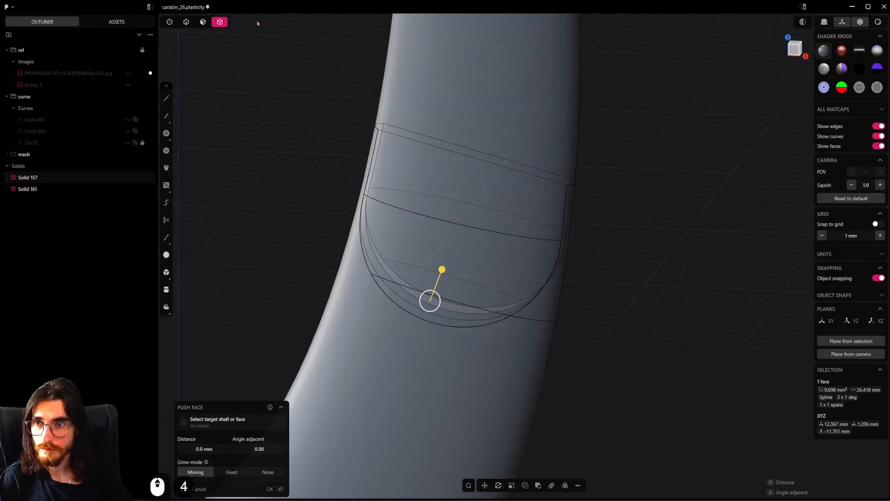
left_click(484, 102)
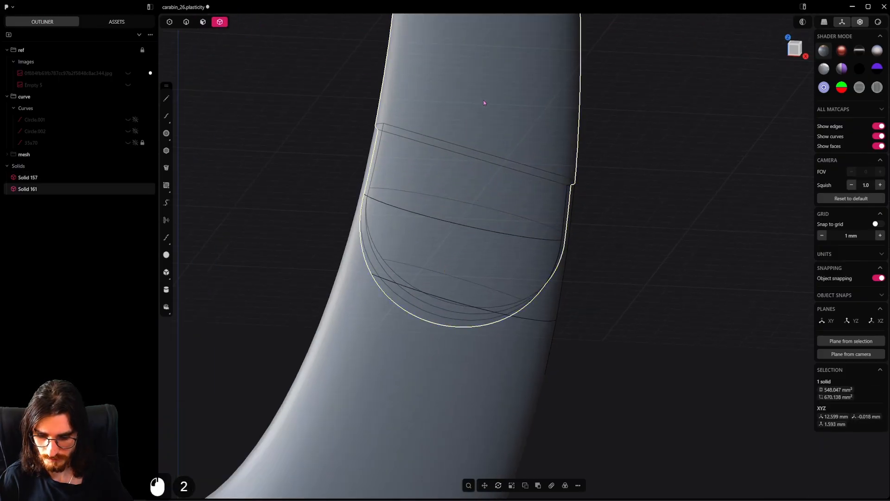
key("h")
left_click(202, 22)
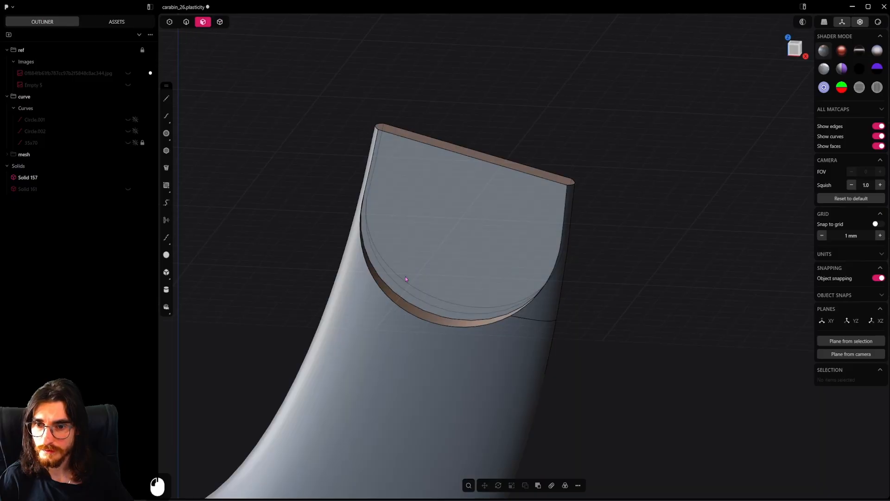
Push both curved shoulder faces of the ring body by about -1.42 mm, unhiding the gate segment to compare with the reference photo
left_click(432, 318)
middle_click_drag(433, 320, 283, 339)
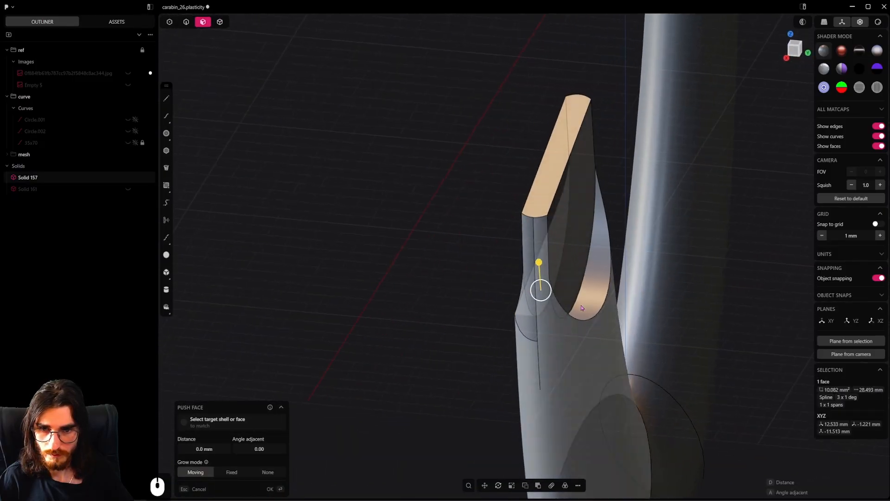
left_click(590, 306, "shift")
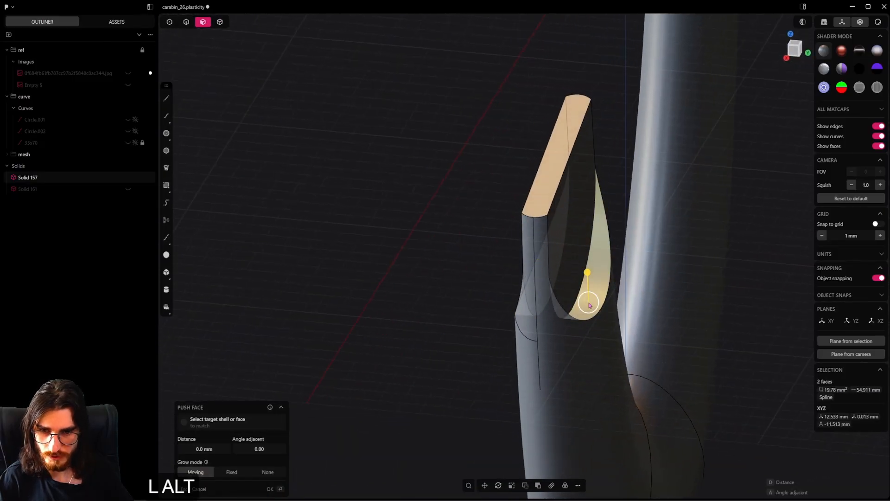
key("alt+h")
middle_click_drag(590, 306, 613, 279)
left_click_drag(447, 258, 342, 442, "shift")
middle_click_drag(342, 442, 602, 332, "alt")
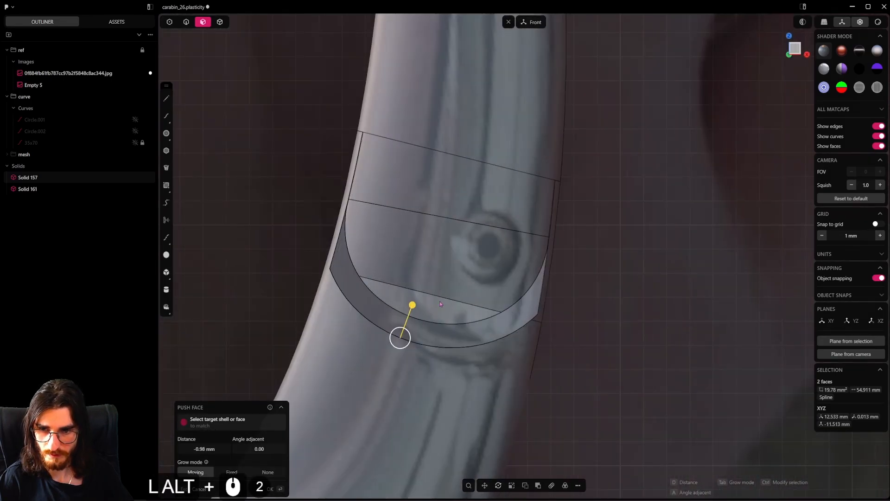
left_click_drag(412, 306, 409, 320, "shift")
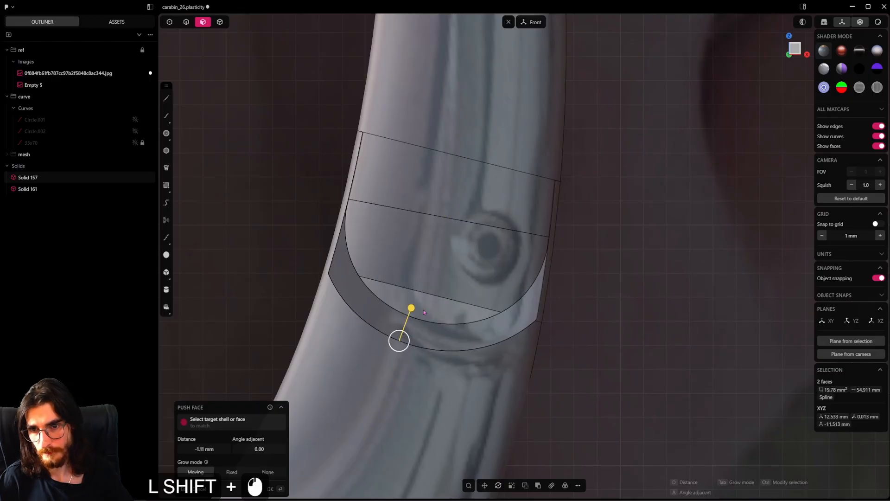
mouse_move(410, 308)
left_mouse_down()
mouse_move(406, 320)
mouse_move(420, 302)
left_mouse_up()
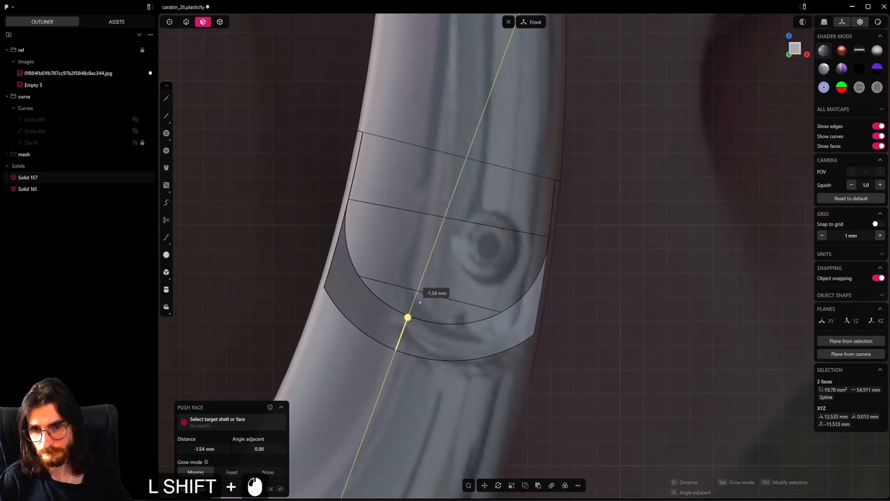
left_click_drag(426, 271, 426, 273, "shift")
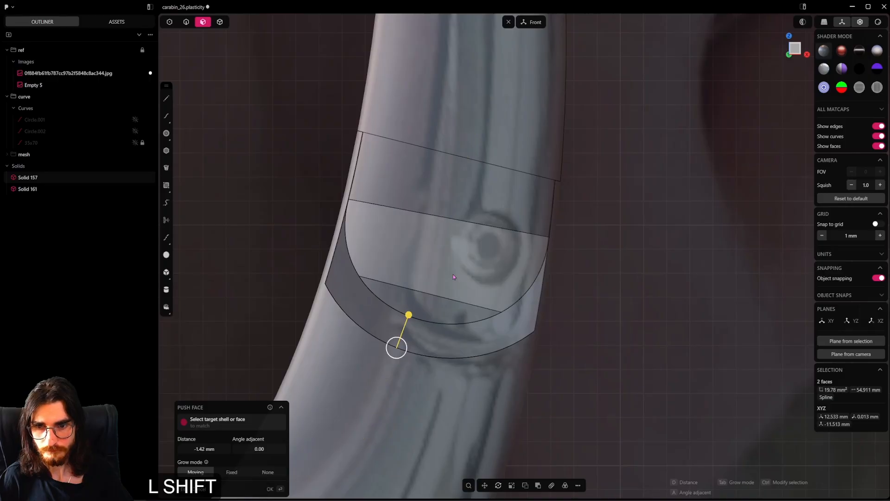
right_click(578, 272)
Fillet the two edges where the pushed shoulder faces meet the tongue on the ring body
scroll(577, 271, "down", 13)
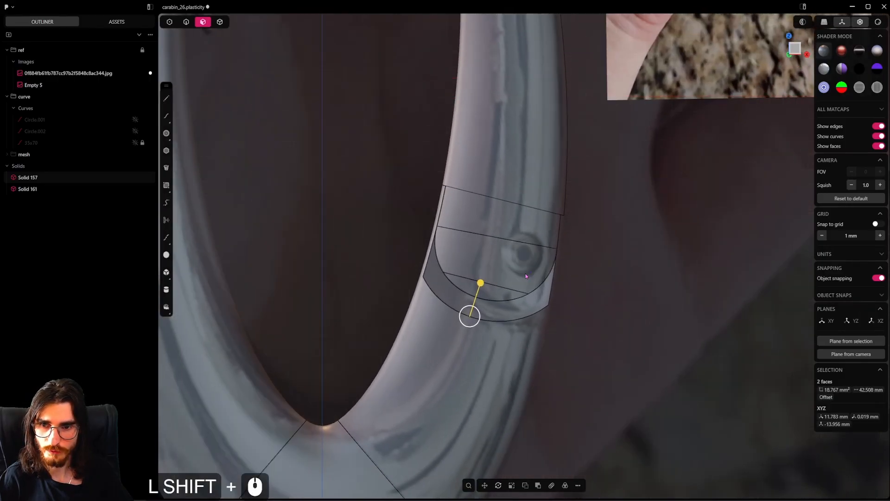
middle_click_drag(577, 271, 286, 99)
scroll(285, 99, "up", 5)
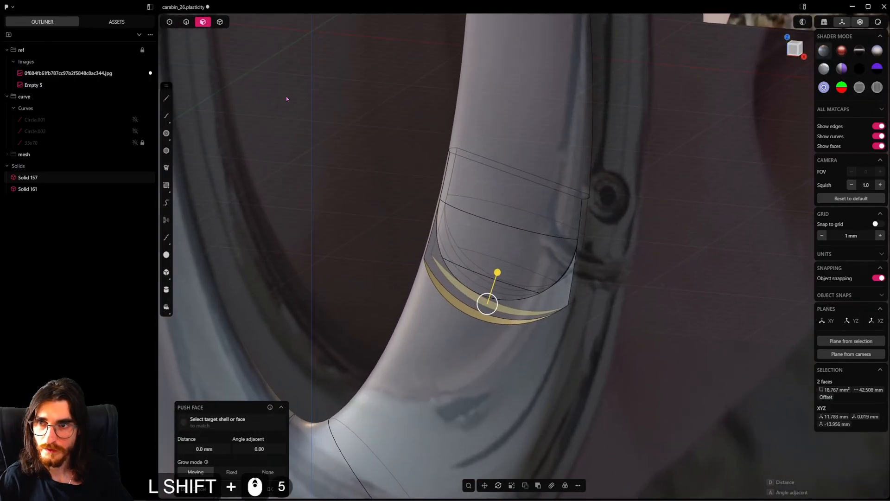
left_click(465, 301)
scroll(463, 300, "up", 3)
middle_click_drag(464, 300, 350, 320)
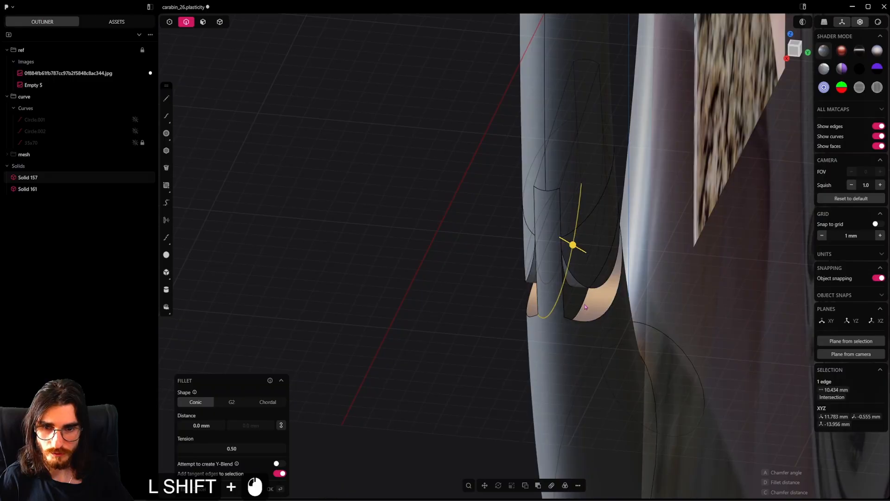
left_click_drag(583, 303, 585, 305, "shift")
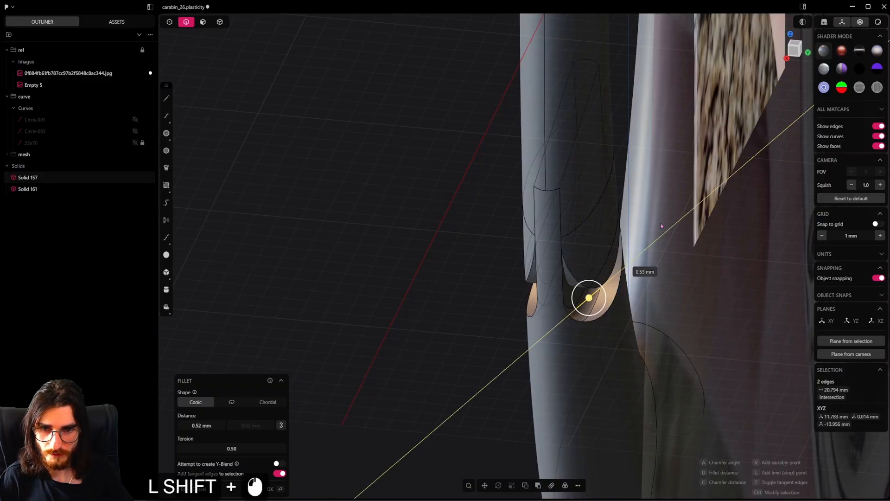
left_click_drag(691, 164, 691, 164, "shift")
middle_click_drag(555, 308, 648, 305)
right_click(617, 305)
scroll(605, 304, "down", 3)
scroll(606, 305, "down", 2)
scroll(554, 310, "up", 4)
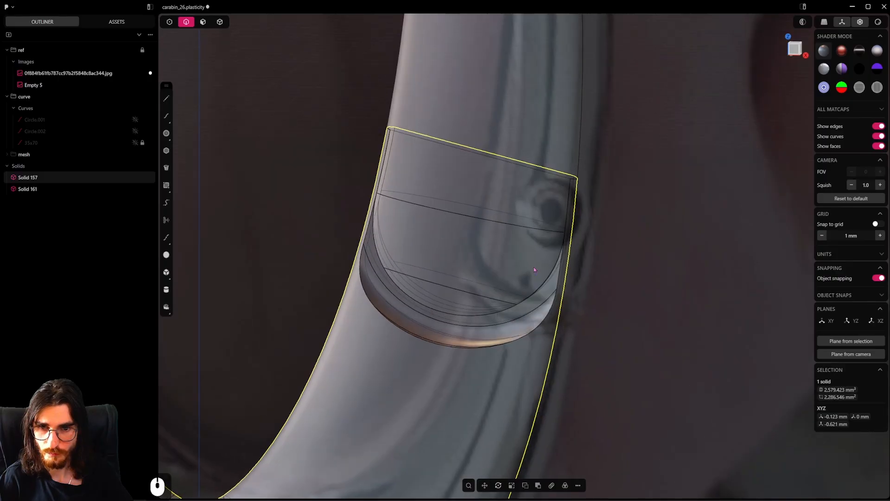
middle_click_drag(533, 266, 503, 301)
scroll(504, 301, "up", 3)
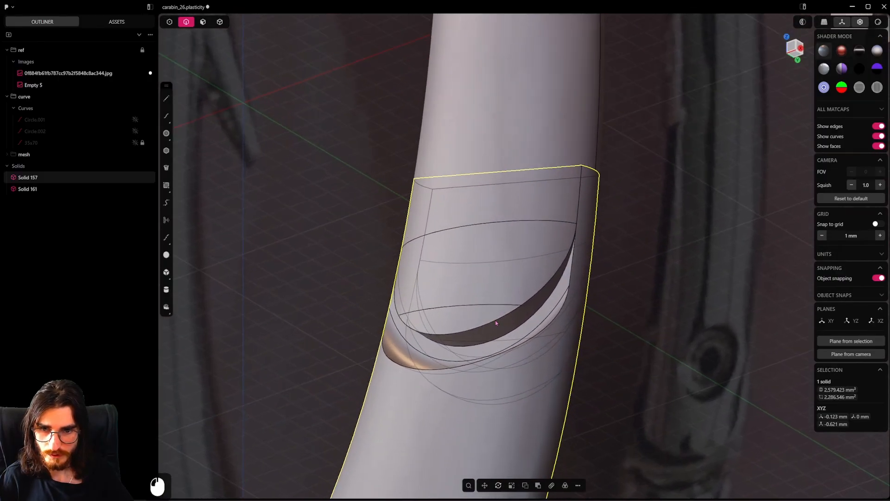
left_click(496, 322)
key("f")
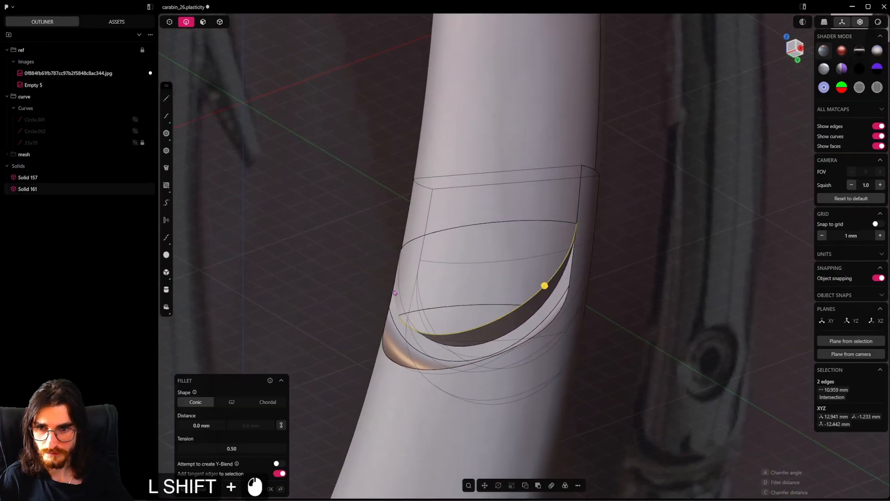
left_click(395, 293, "shift")
middle_click_drag(395, 293, 341, 315)
left_click(427, 178)
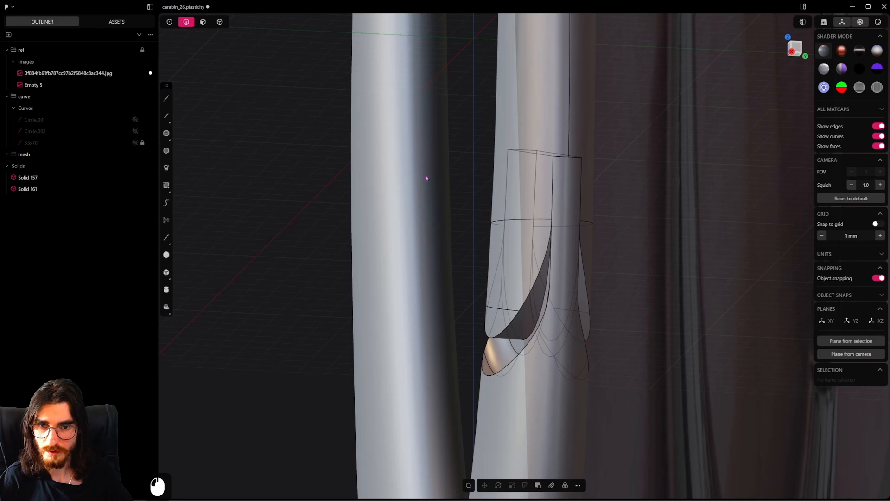
Push the tongue's end face by about -1.1 mm with the gate segment hidden, and unhide the gate segment
left_click(219, 22)
left_click(543, 196)
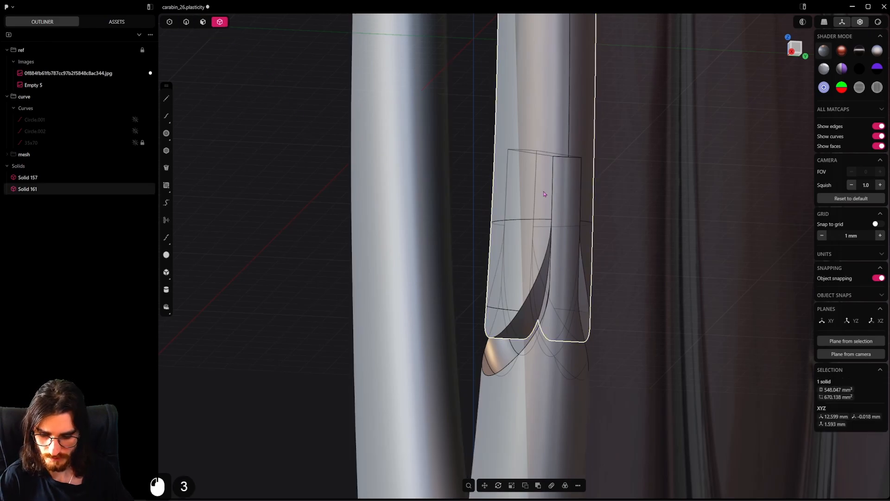
key("h")
middle_click_drag(544, 194, 244, 64)
left_click(543, 114)
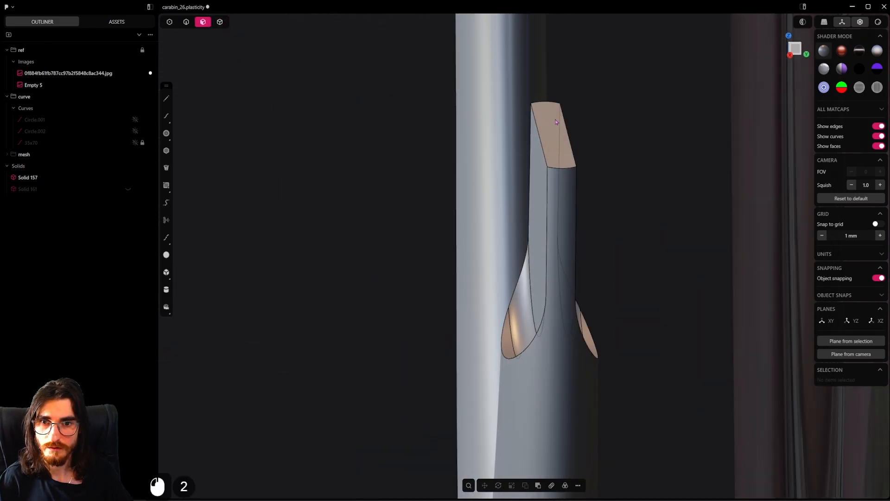
left_click_drag(557, 89, 559, 116)
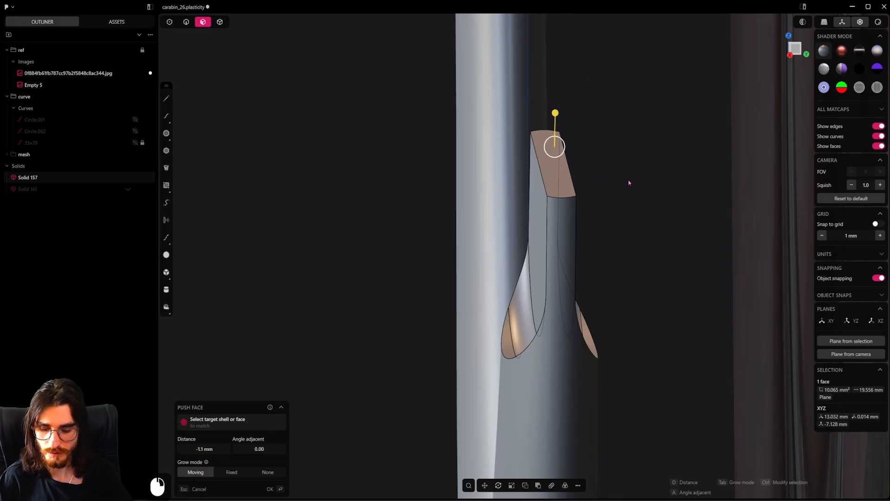
key("alt+h")
middle_click_drag(628, 180, 483, 240, "alt")
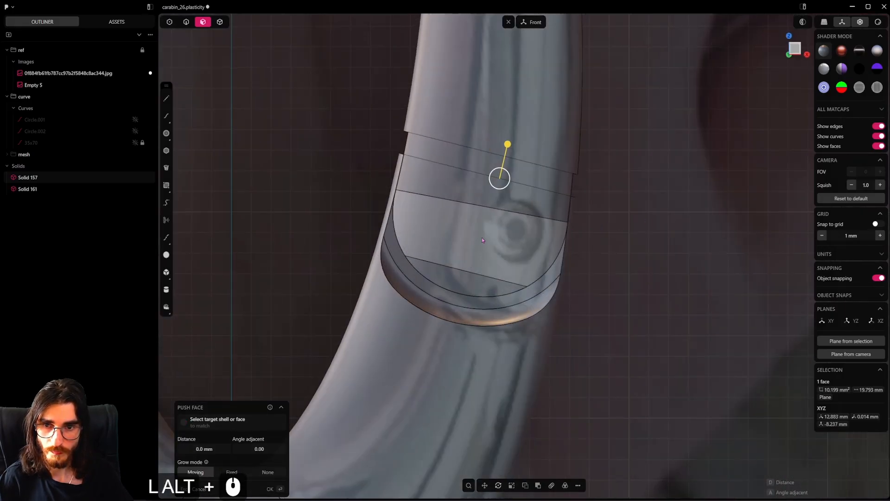
middle_click_drag(524, 221, 505, 305, "shift")
Draw a circle of about 1.6 mm radius on the gate's rounded end in front view and cut the gate segment with it
key("4")
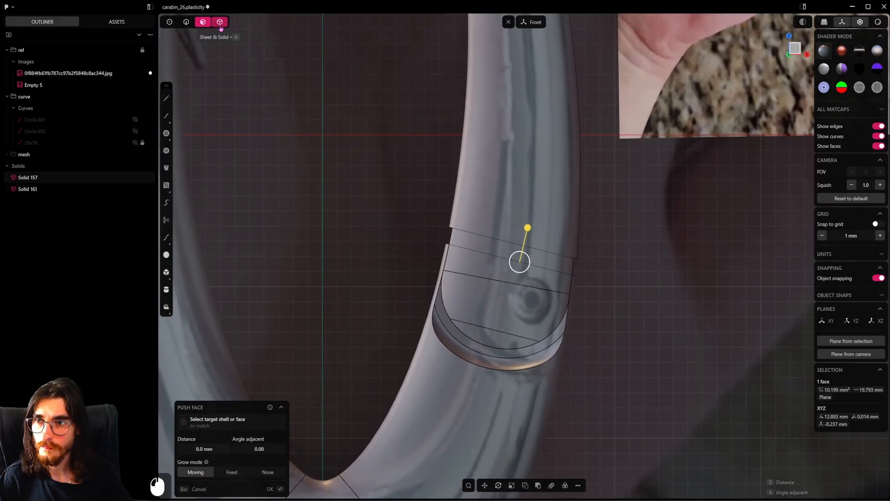
scroll(505, 304, "down", 2)
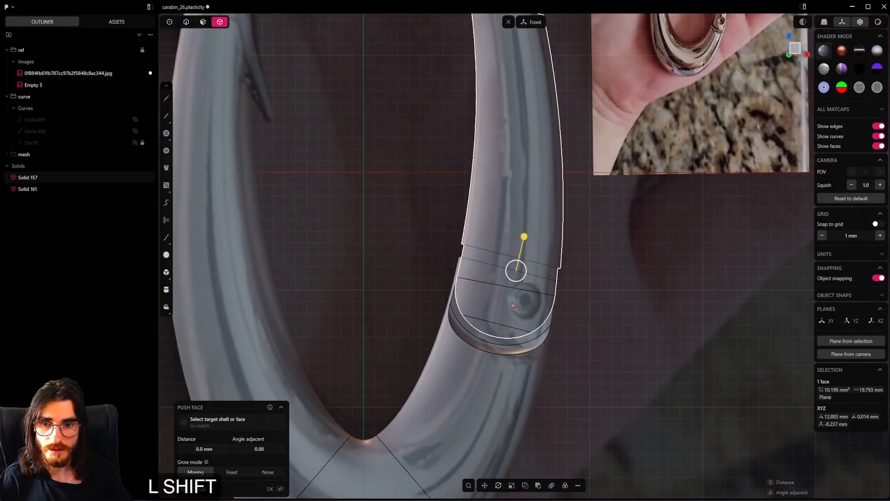
left_click(166, 134)
scroll(502, 290, "up", 2)
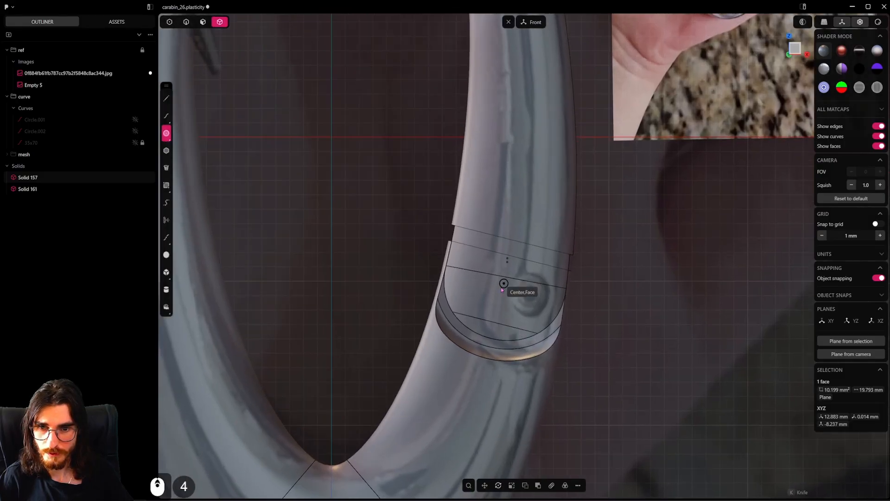
left_click(527, 292)
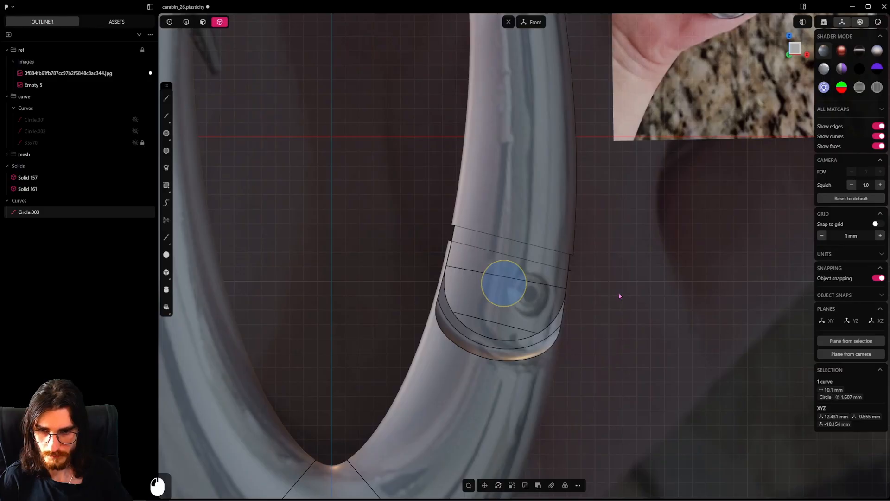
key("c")
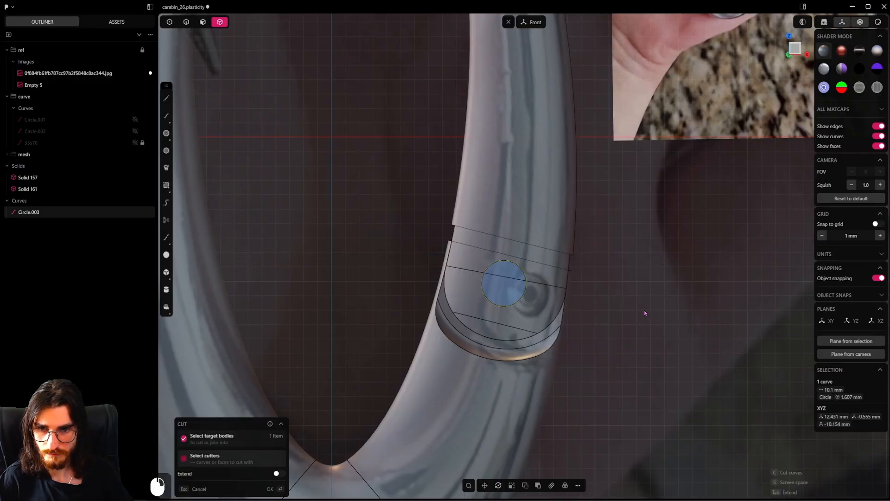
right_click(645, 313)
left_click(510, 286)
key("x")
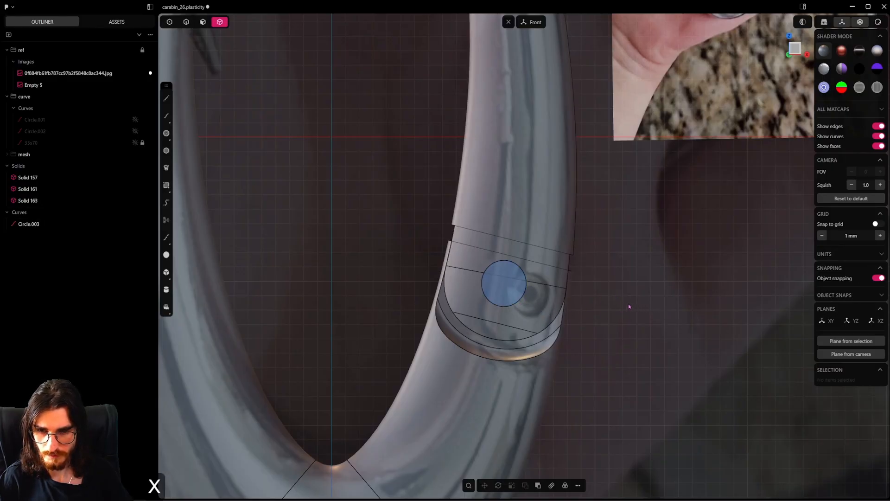
key("ctrl+z")
Delete the circle curve used to cut the gate segment
middle_click_drag(514, 306, 530, 270)
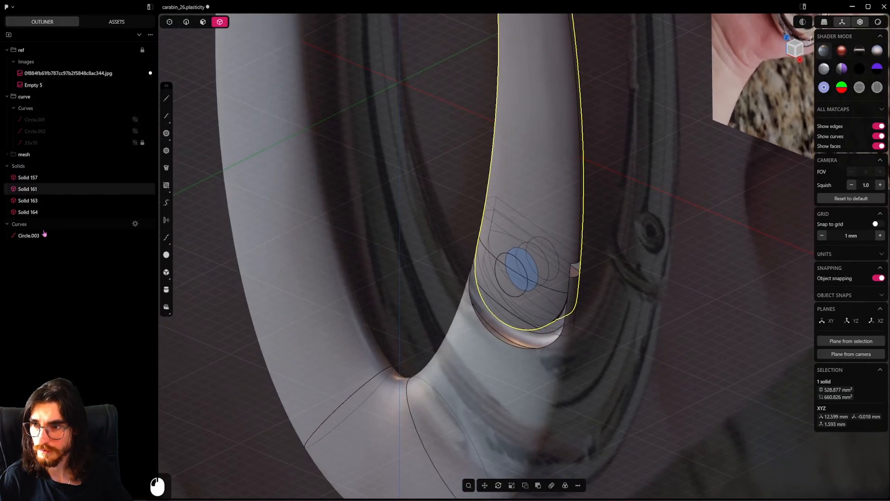
key("x")
middle_click_drag(343, 291, 468, 264, "alt")
left_click(201, 22)
left_click(503, 294)
scroll(504, 297, "up", 4)
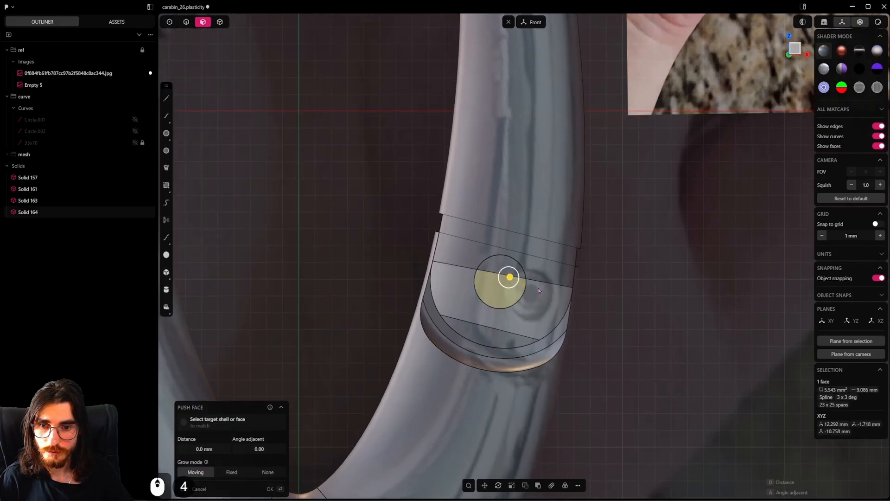
middle_click_drag(505, 296, 424, 323)
right_click(425, 322)
left_click(221, 23)
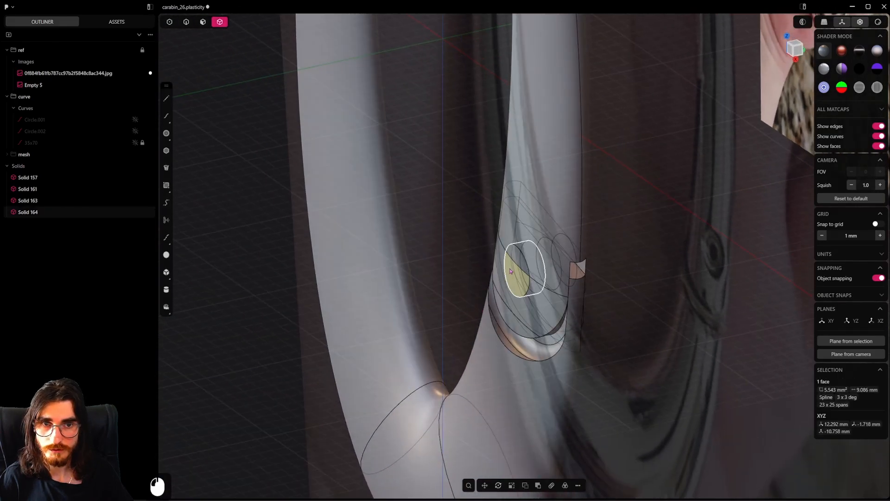
left_click(524, 273)
key("2")
middle_click_drag(577, 282, 521, 295)
left_click_drag(510, 280, 487, 307)
left_click(587, 323)
left_click(505, 452)
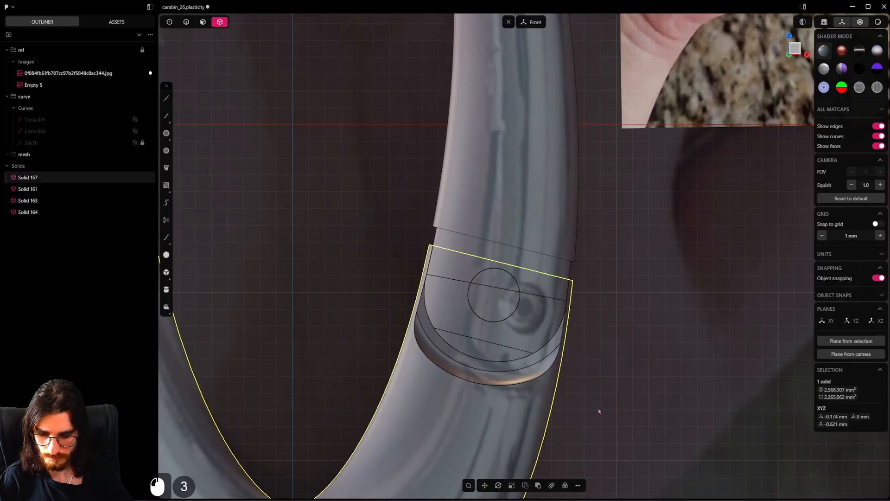
key("h")
key("ctrl+z")
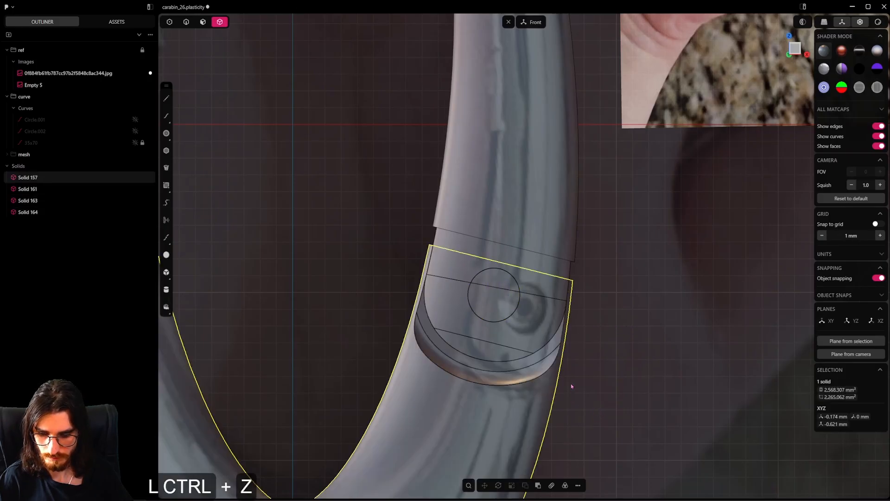
Hide the ring body and push one pin piece's inner face across the gap to lengthen it towards the other piece
key("h")
left_click(495, 301)
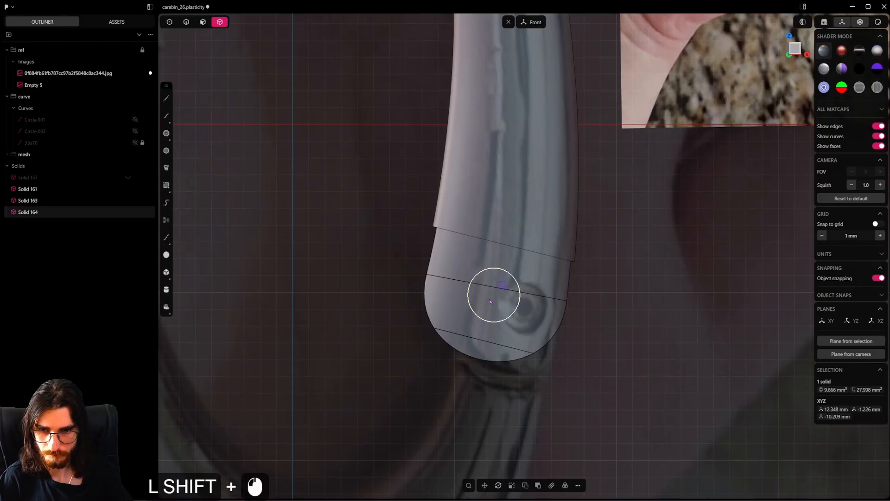
left_click(490, 301, "shift")
middle_click_drag(501, 314, 391, 232)
scroll(392, 232, "up", 10)
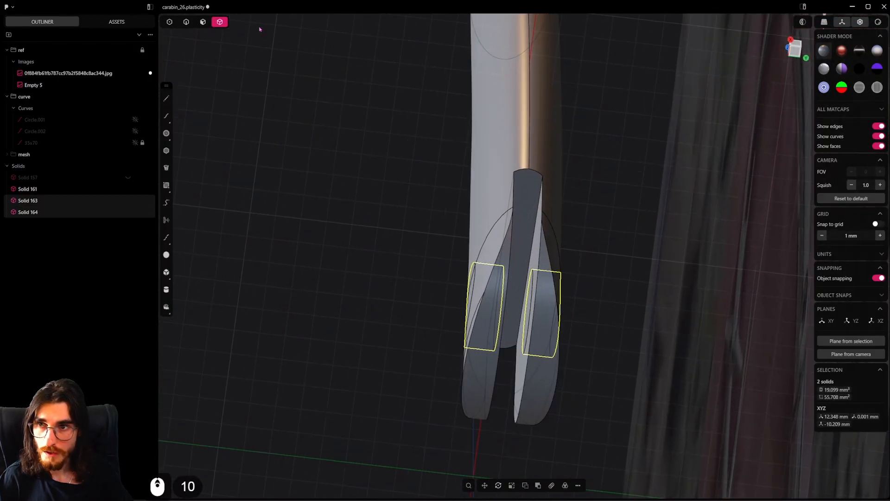
key("3")
scroll(540, 326, "up", 5)
left_click(544, 320)
middle_click_drag(545, 316, 537, 330)
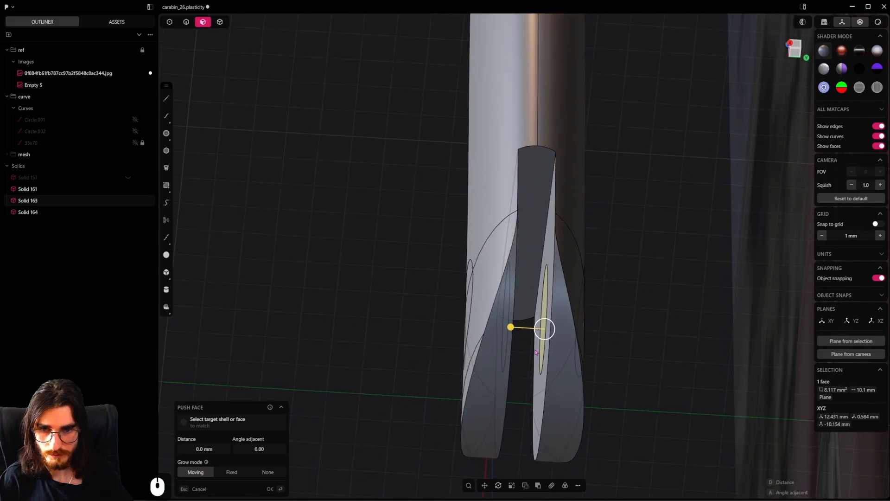
key("f")
middle_click_drag(630, 361, 403, 294)
Union the lengthened pin piece with the opposite piece to form one solid pin
left_click(221, 23)
key("2")
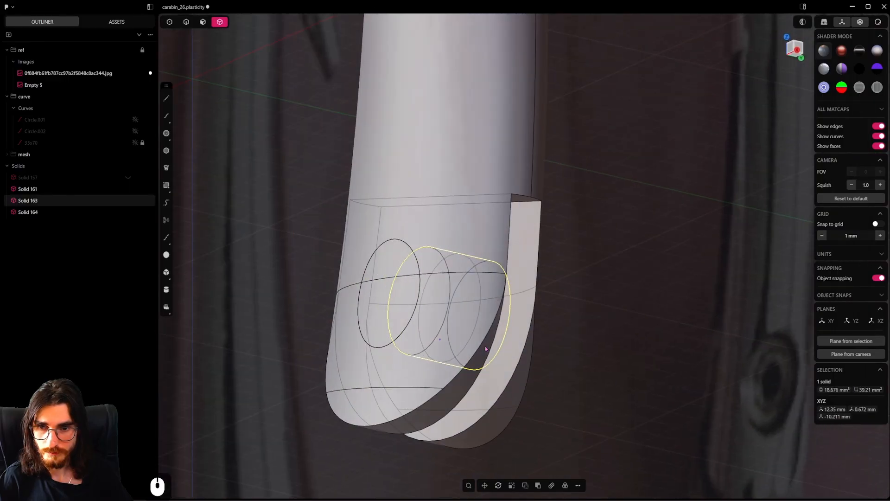
left_click(416, 316, "shift")
key("q")
right_click(417, 319)
scroll(417, 319, "down", 6)
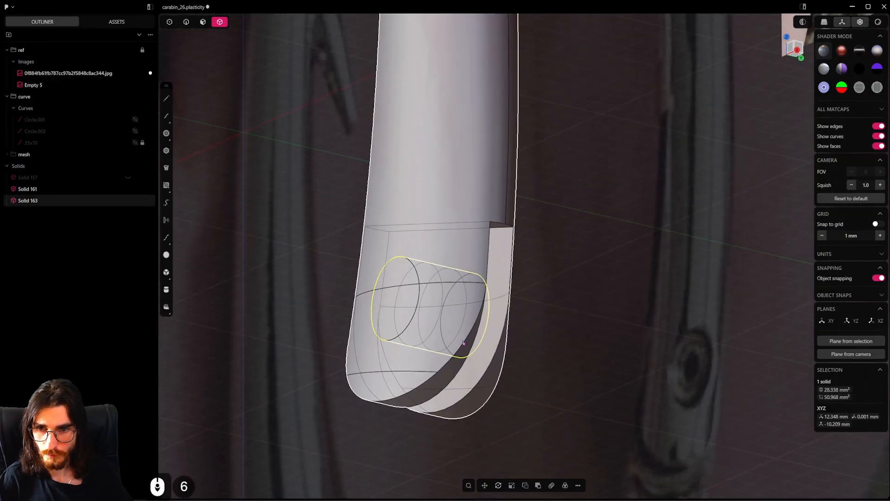
Scale the pin along Y to about 0.9 so its ends sit slightly inside the gate's outer faces
middle_click_drag(552, 335, 530, 369)
key("s")
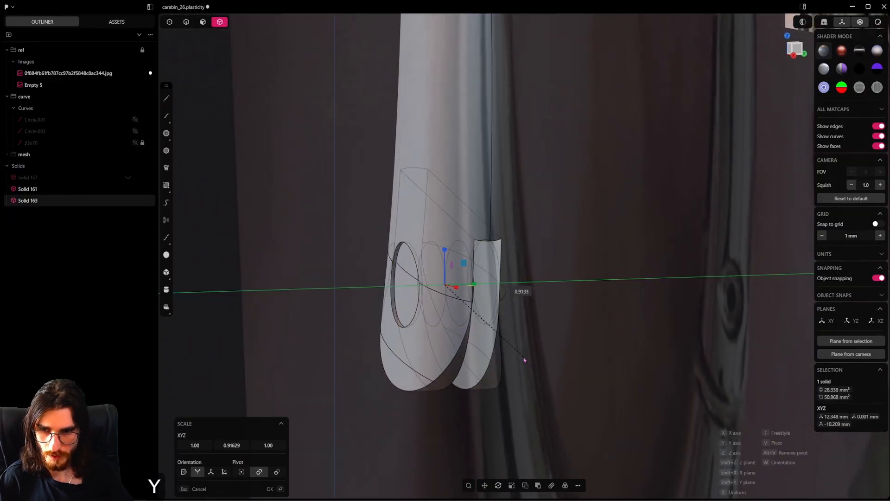
left_click(524, 360)
scroll(523, 359, "down", 5)
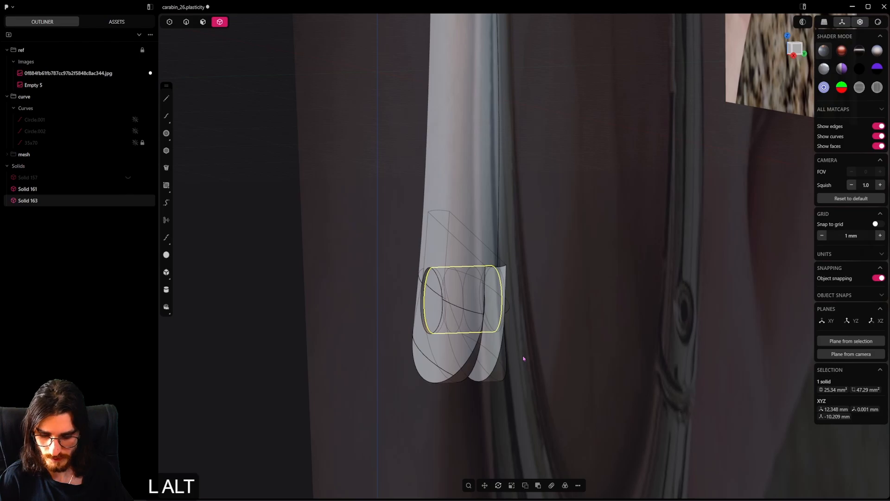
Unhide the ring body and subtract the pin from it with a Boolean difference, keeping the tool body
key("alt+h")
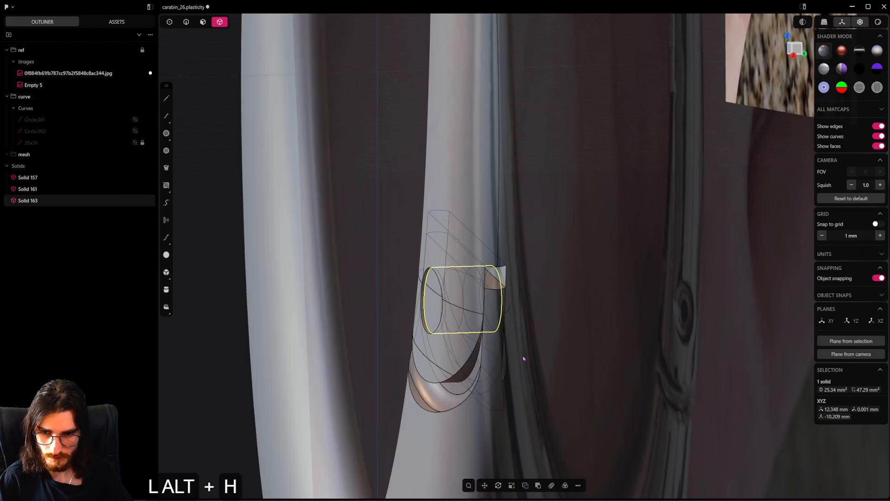
left_click(436, 307)
left_click(453, 334, "shift")
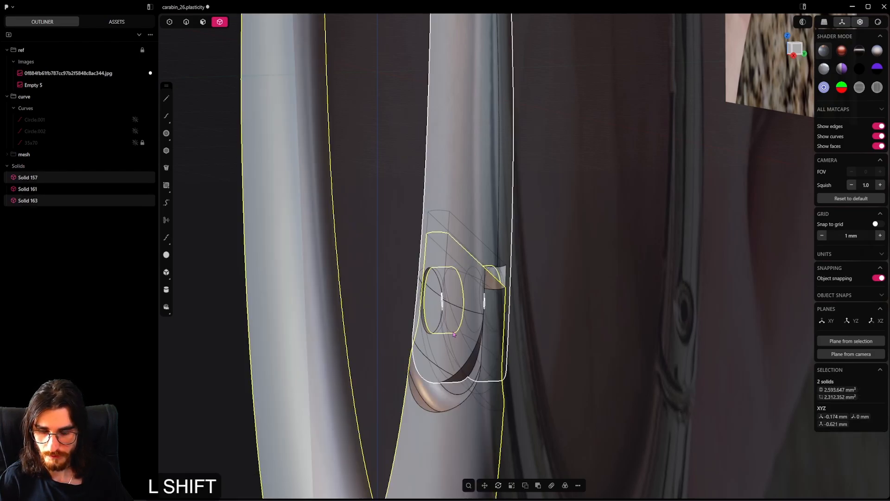
key("shift+q")
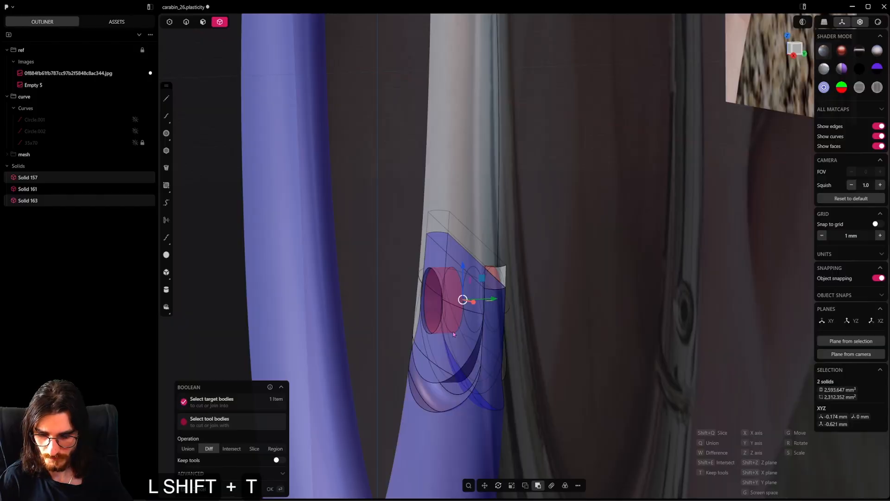
key("t")
right_click(454, 334)
Hide the ring body, turn off X-ray mode and try to push the pin's cylindrical side face
middle_click_drag(454, 334, 529, 334)
scroll(537, 406, "up", 7)
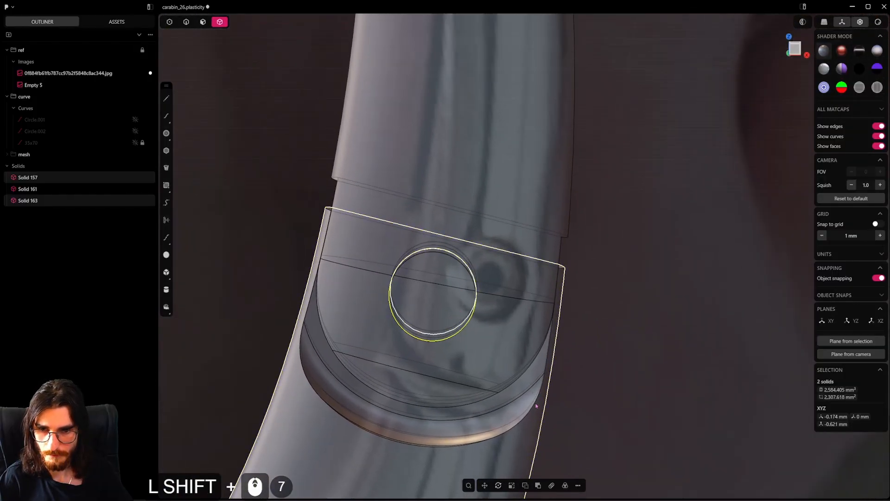
left_click(537, 407, "shift")
key("h")
middle_click_drag(535, 405, 352, 243)
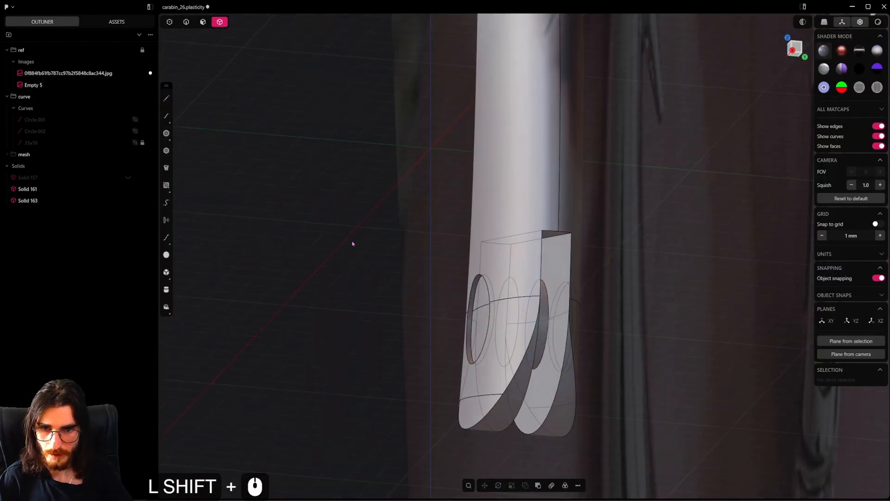
left_click(204, 22)
scroll(457, 312, "up", 4)
left_click(493, 320)
middle_click_drag(493, 320, 555, 330)
scroll(513, 334, "up", 3)
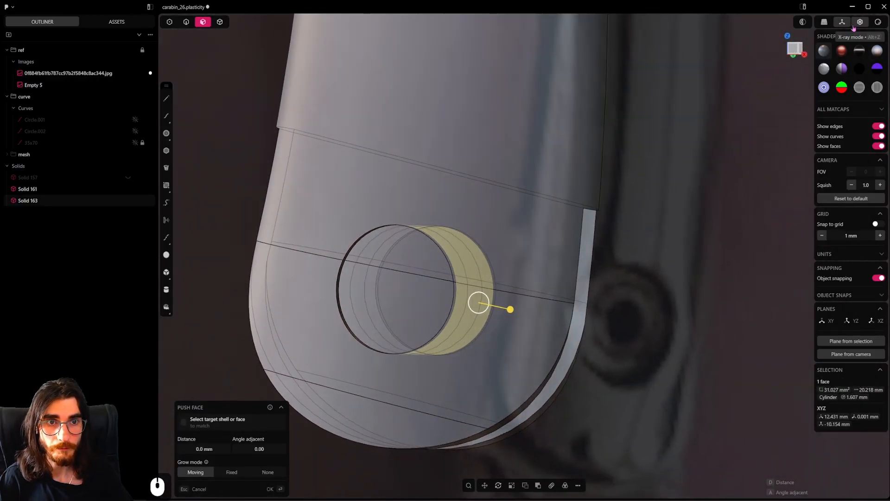
left_click(853, 26)
left_click(510, 309, "shift")
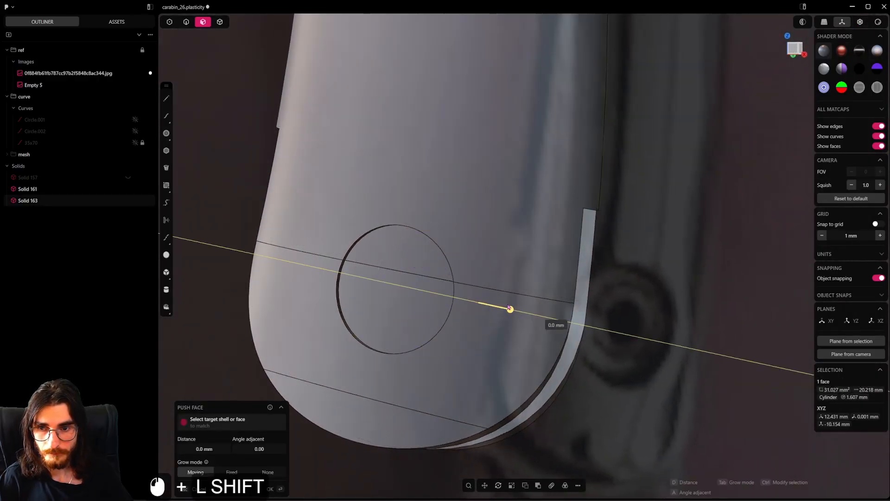
right_click(513, 329)
Unhide the ring body and offset the outlines of the pin's two front end faces inward by about 0.5 mm in front view
key("alt+h")
scroll(514, 329, "down", 6)
middle_click_drag(513, 329, 515, 353)
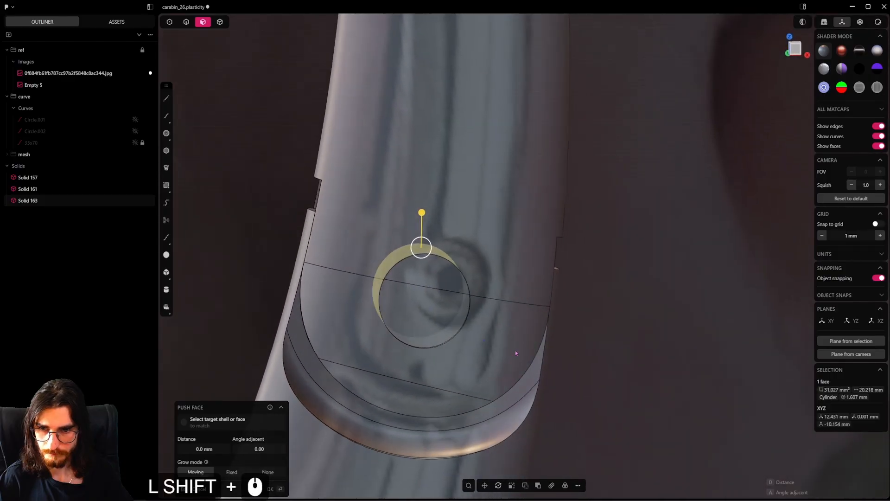
left_click(456, 304, "shift")
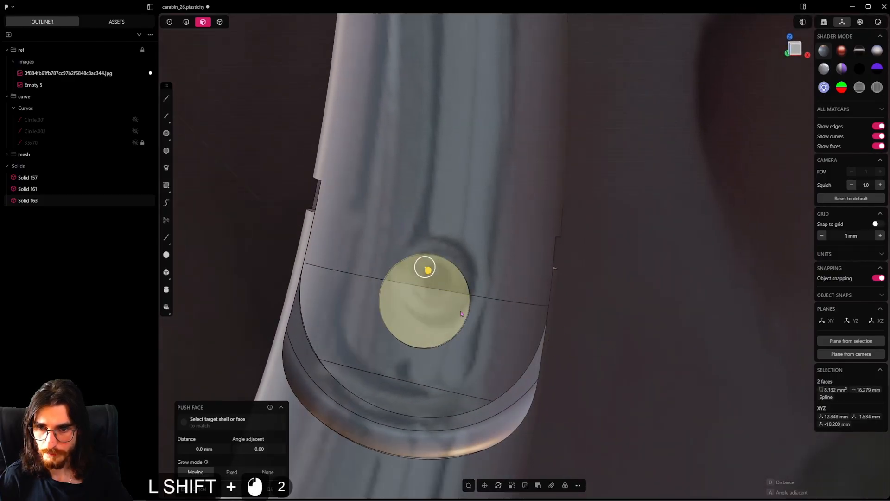
middle_click_drag(461, 314, 544, 336, "alt")
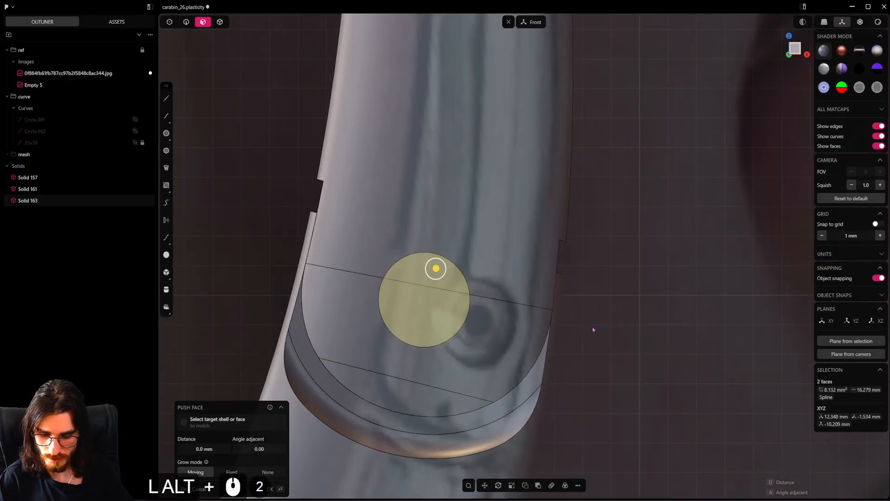
key("o")
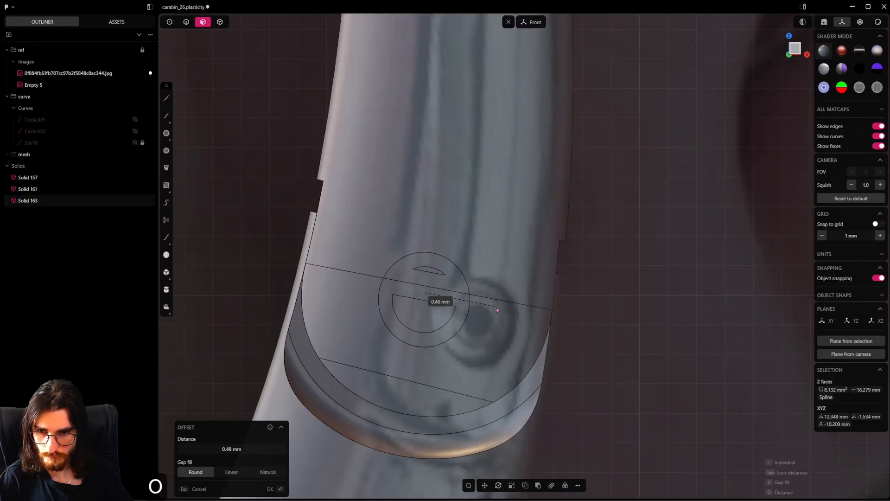
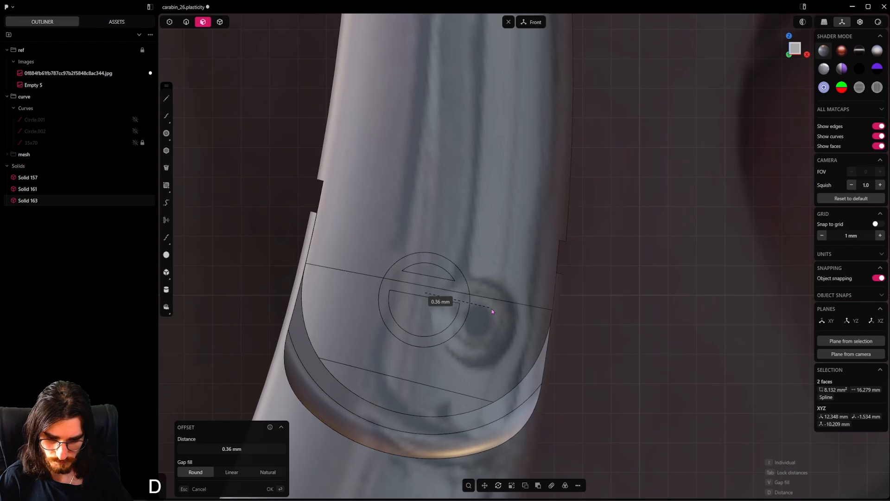
Switch the face offset from individual to joint so the pin's two front end faces get one shared circular inner outline
key("i")
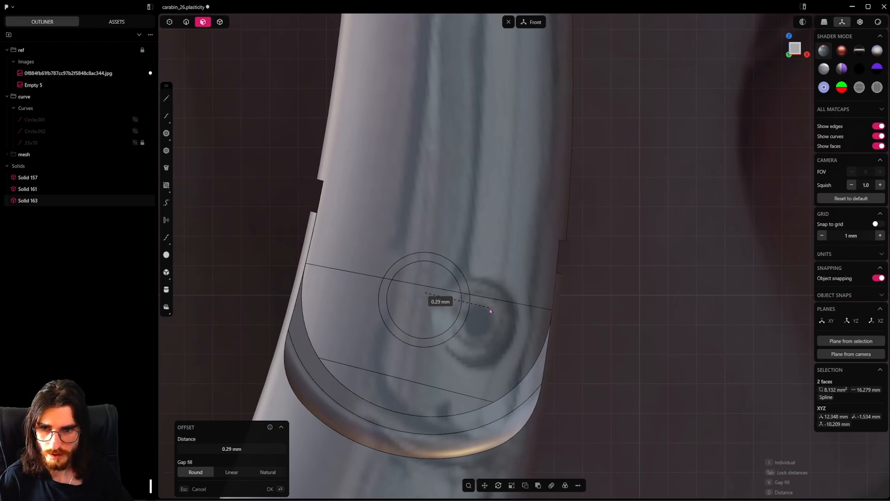
left_click(494, 307)
right_click(495, 307)
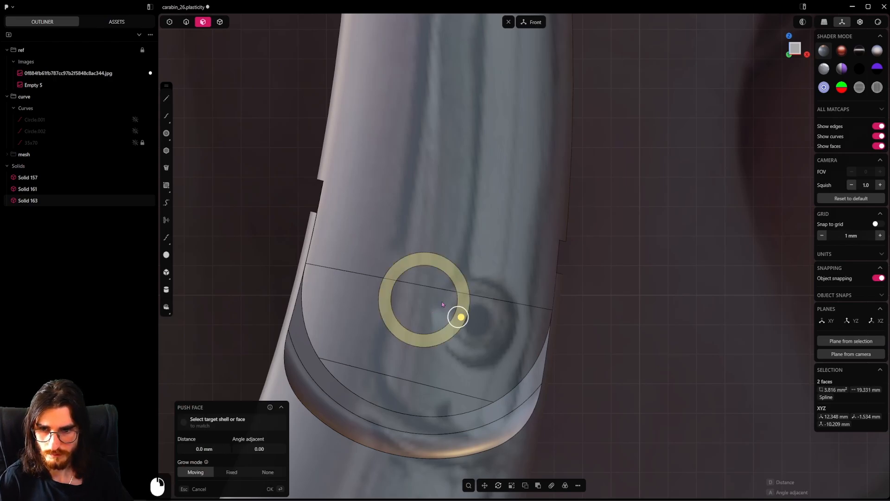
Push the inner circular faces of the pin's front end slightly inward to form a shallow recess
middle_click_drag(428, 304, 391, 320)
left_click(423, 302)
left_click(430, 287, "shift")
middle_click_drag(430, 288, 499, 320)
Offset the outline of the recessed faces inward by about 0.44 mm to outline a smaller central circle
key("4")
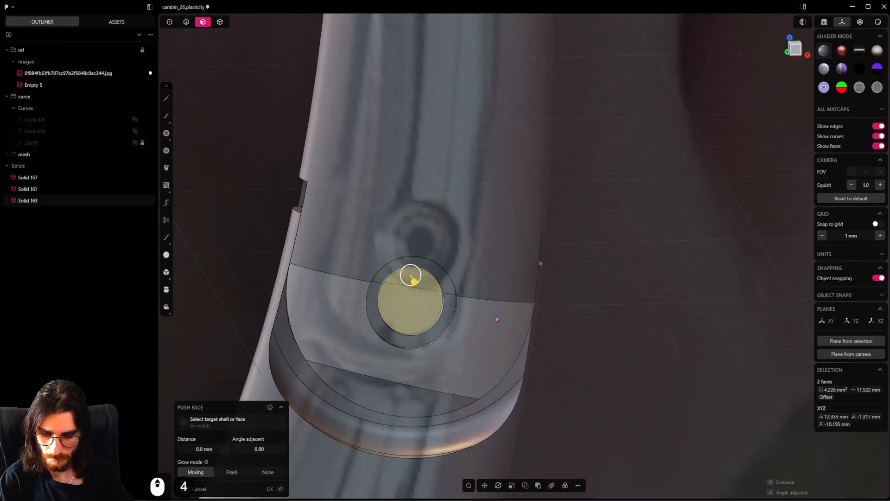
key("o")
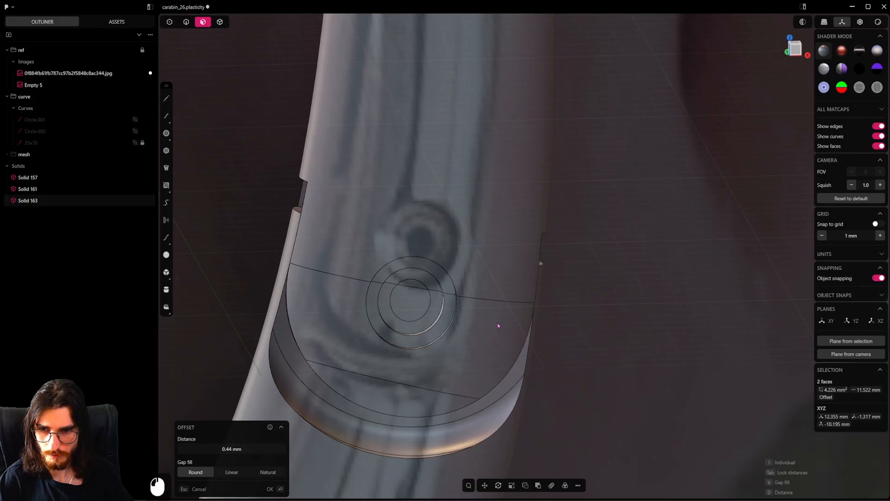
left_click(498, 326)
left_click(418, 308)
middle_click_drag(418, 308, 395, 323)
left_click_drag(395, 324, 397, 323)
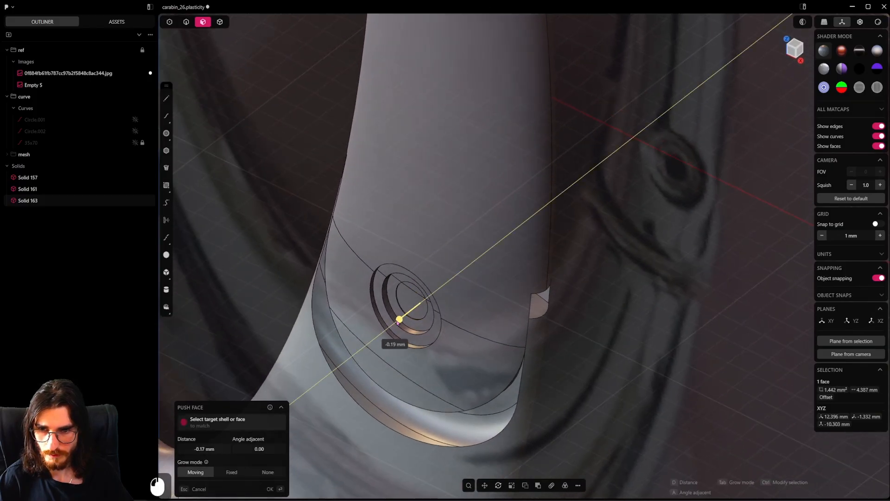
key("ctrl+z")
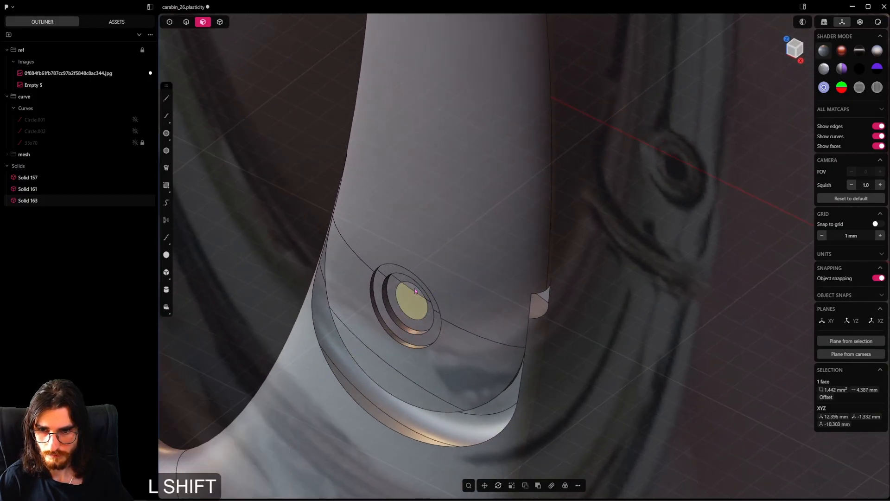
Push both halves of the pin's central circle more than 7 mm inward to cut a deep round hole
left_click(414, 290, "shift")
left_click_drag(393, 303, 404, 303)
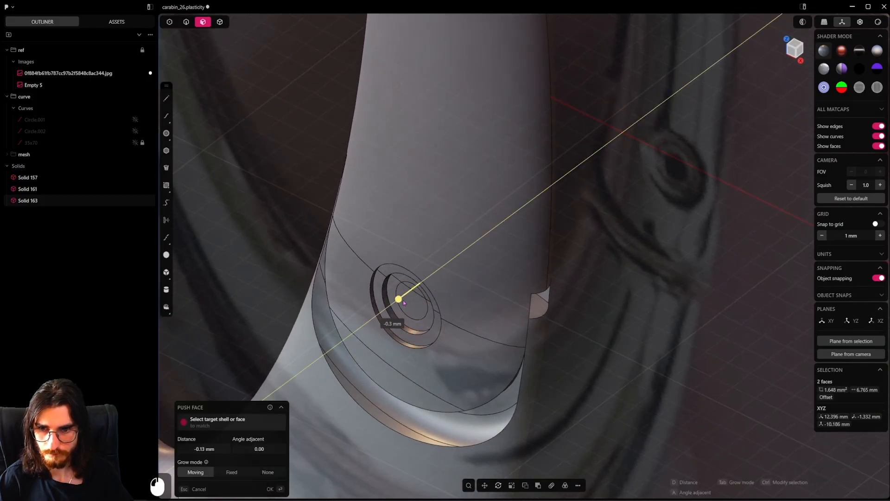
left_click_drag(556, 246, 565, 242)
right_click(565, 241)
Mirror the pin's front half along Y with Cut down mirror plane enabled so the back matches, and save the file
scroll(506, 272, "down", 3)
key("5")
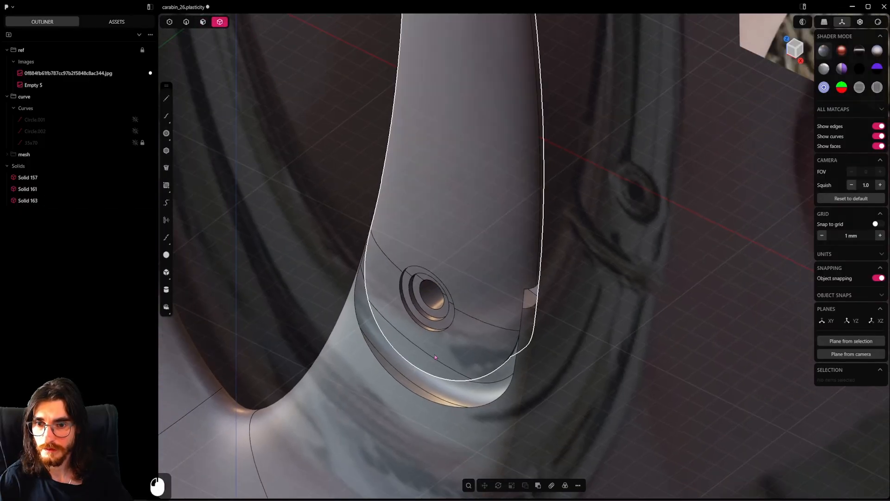
left_click(435, 357)
middle_click_drag(435, 357, 390, 350, "alt")
key("alt+x")
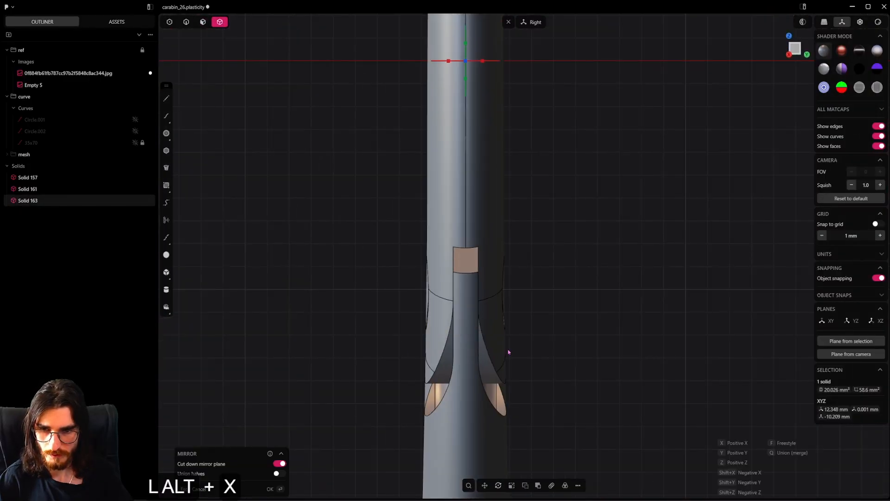
left_click(450, 62)
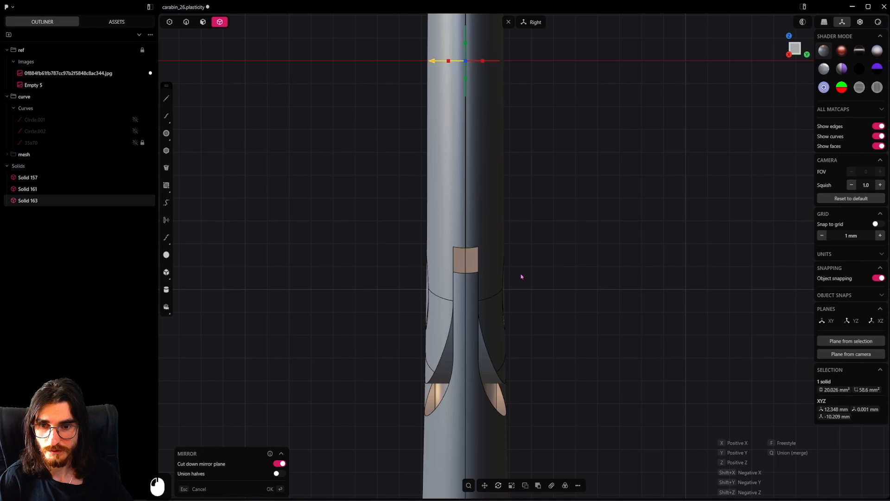
right_click(539, 295)
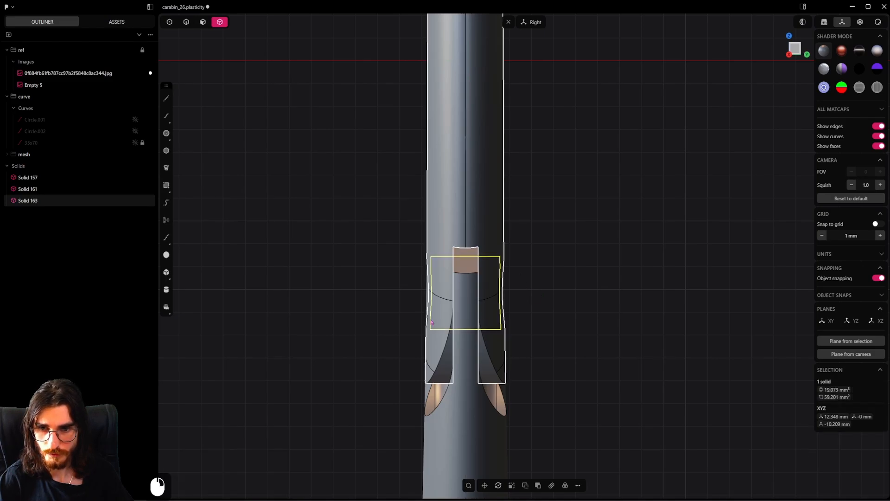
middle_click_drag(431, 320, 455, 335)
key("ctrl+s")
Chamfer the rim edges of the stepped recess in the pin's front face
scroll(482, 329, "down", 7)
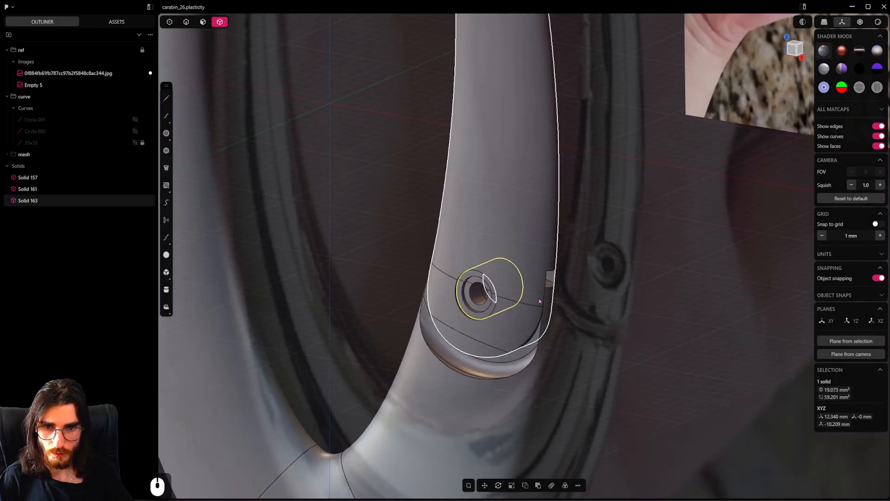
scroll(505, 294, "up", 15)
left_click(188, 21)
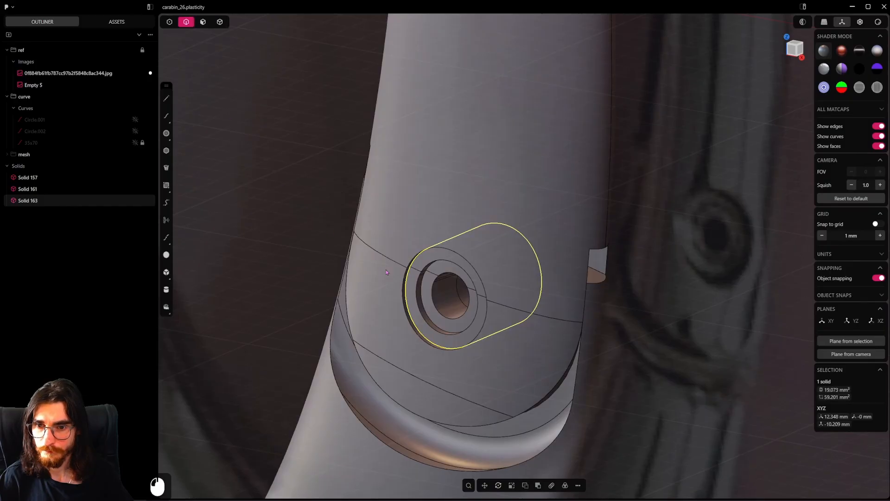
left_click(419, 293, "alt")
scroll(421, 294, "up", 5)
scroll(445, 304, "up", 3)
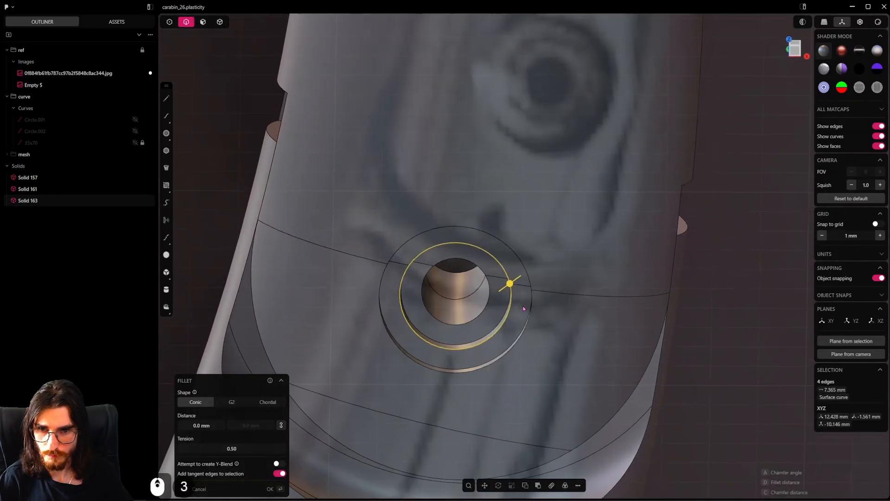
left_click_drag(508, 287, 528, 261, "shift")
right_click(528, 265)
Chamfer the rim of the gate's front pin hole by about 0.07 mm
left_click(517, 338)
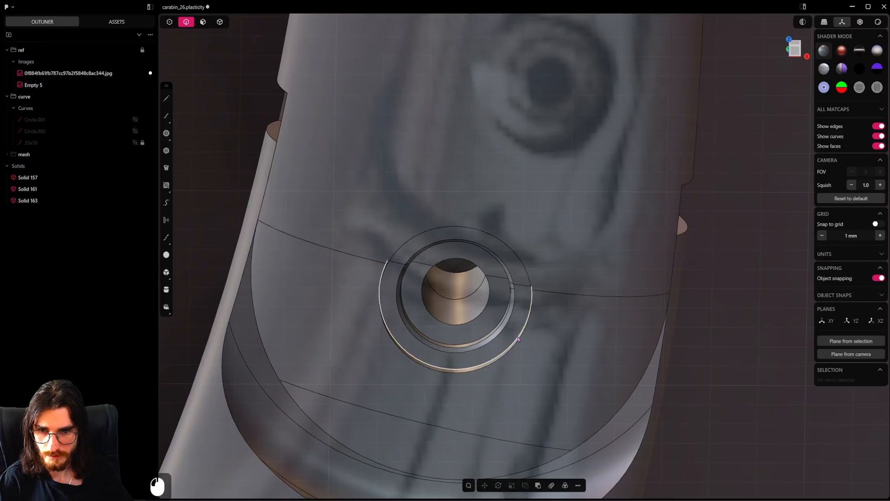
left_click(520, 340, "alt")
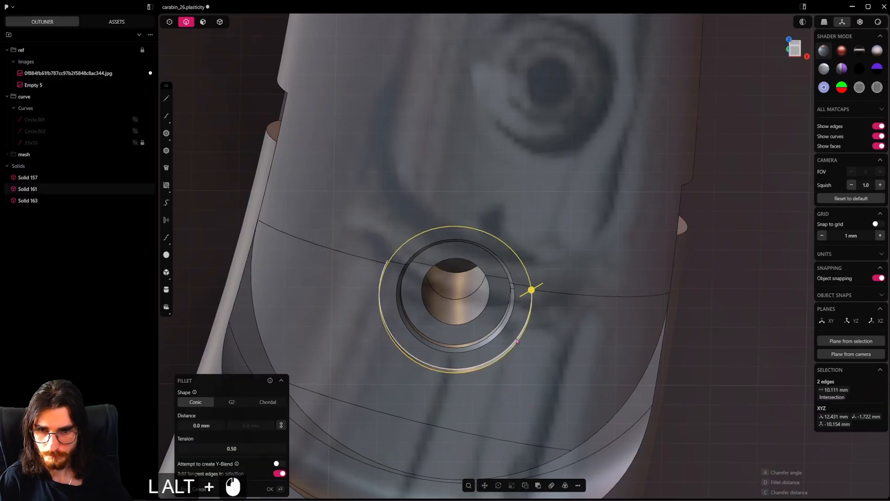
left_click_drag(532, 289, 553, 282, "shift")
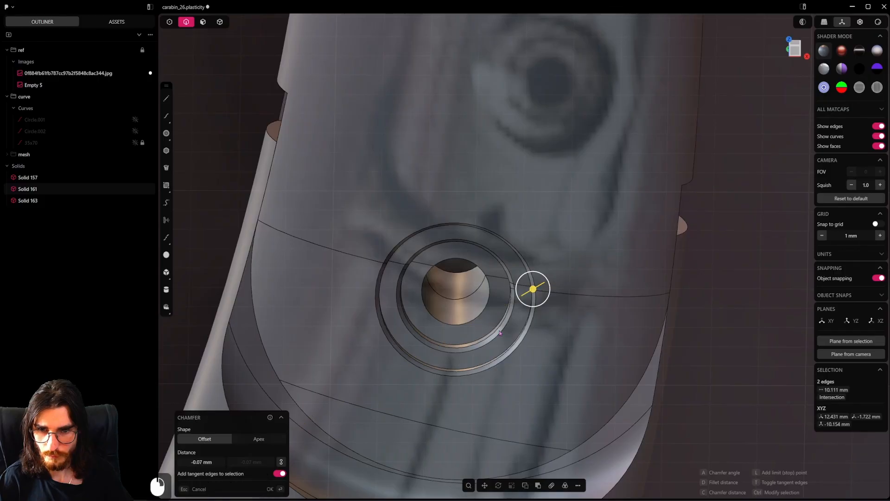
right_click(552, 287)
Fillet the outer edge of the pin's front end with a distance of about 0.12 mm
middle_click_drag(520, 306, 546, 330)
scroll(545, 330, "up", 2)
left_click(519, 323, "alt")
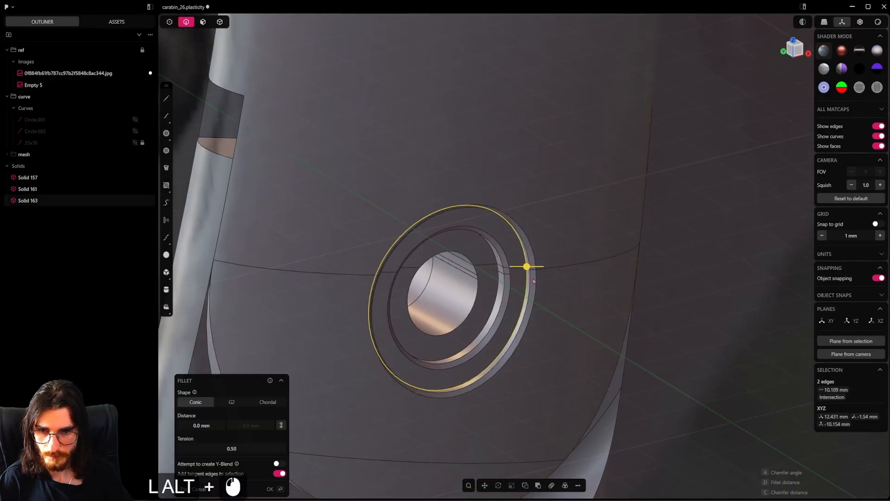
left_click_drag(532, 266, 561, 280, "shift")
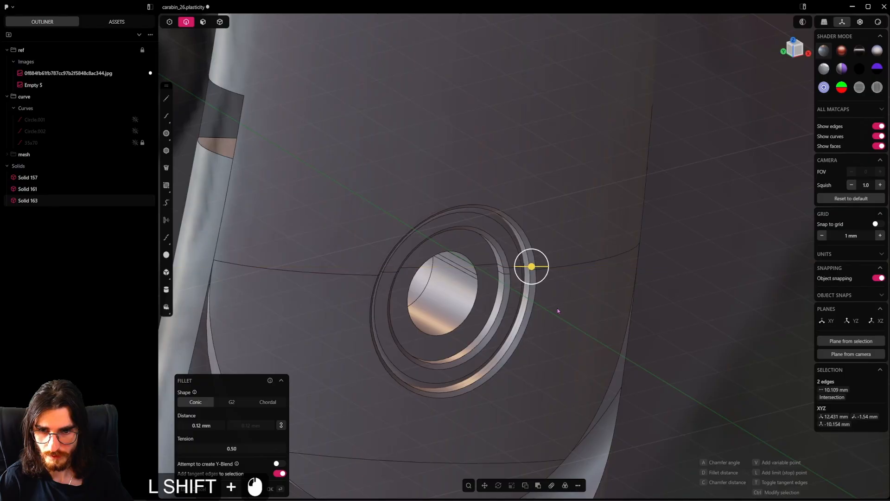
right_click(558, 311)
Select the chamfer faces around the gate's front pin hole and delete them to restore the sharp rim
scroll(551, 324, "down", 6)
scroll(552, 322, "down", 10)
middle_click_drag(551, 322, 441, 309)
scroll(535, 327, "up", 5)
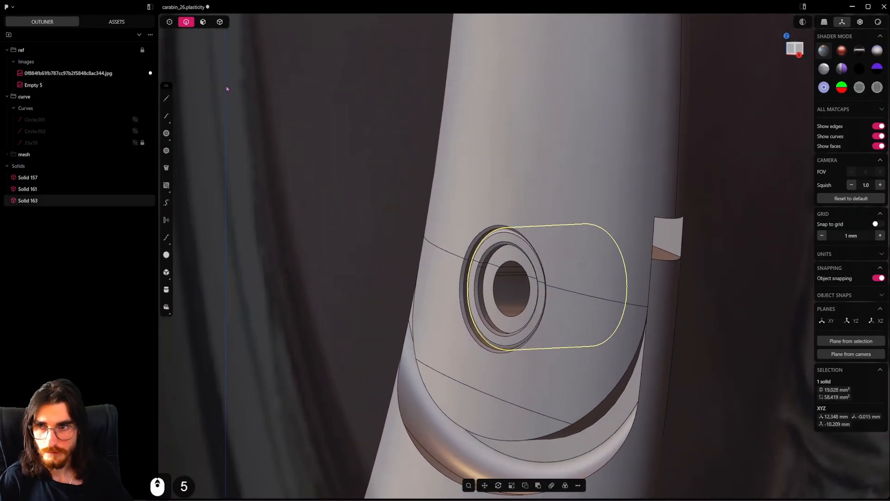
left_click(203, 21)
left_click(468, 252)
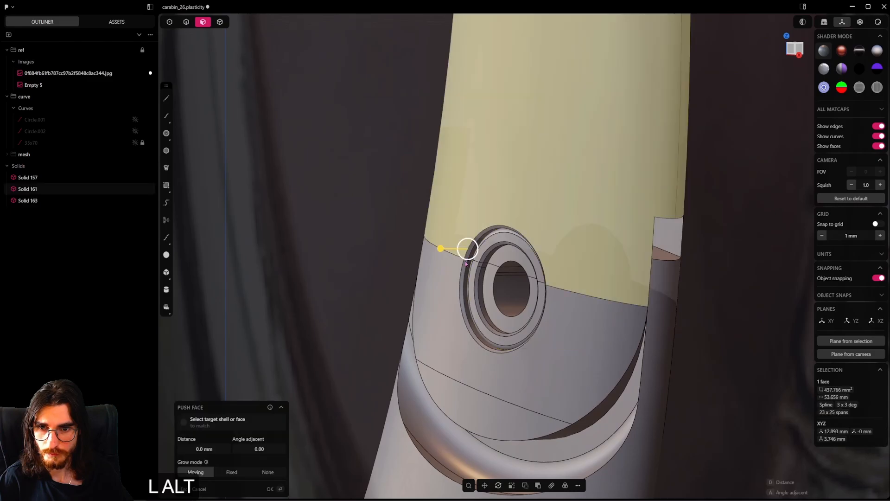
left_click(463, 296, "alt")
scroll(460, 295, "up", 4)
left_click(463, 273)
left_click(469, 247, "shift")
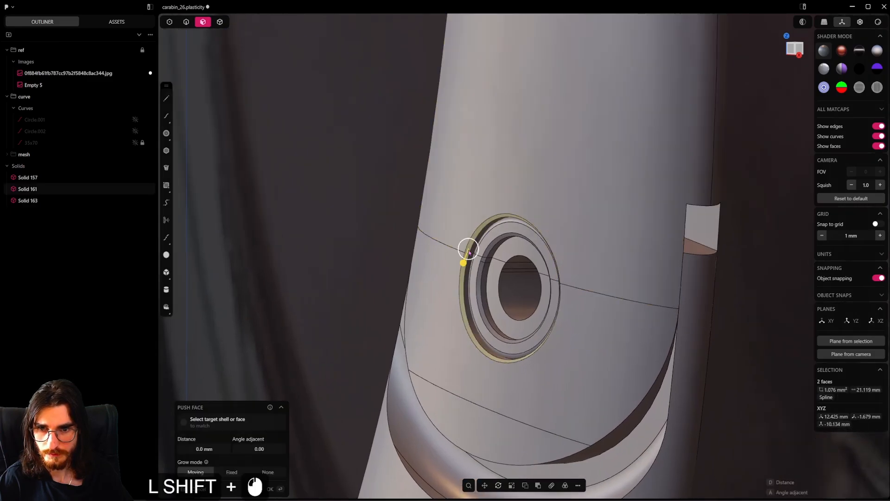
scroll(468, 250, "up", 9)
middle_click_drag(468, 250, 490, 273)
left_click_drag(490, 270, 424, 243, "shift")
key("ctrl+shift+z")
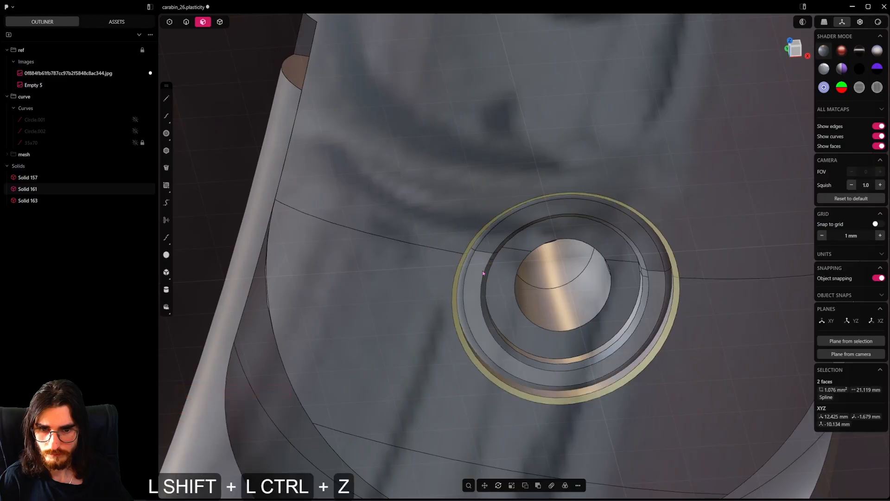
key("shift+x")
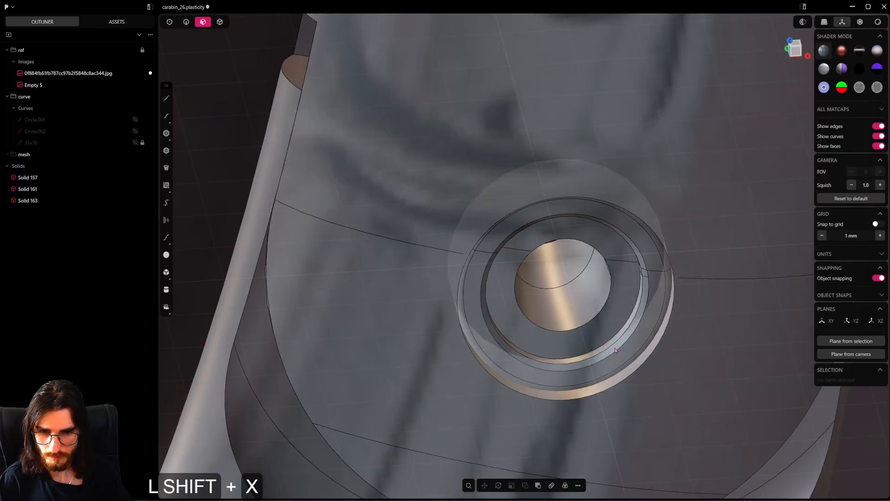
Fillet the rim of the gate's front pin hole with a distance of about 0.11 mm and save the file
left_click(185, 21, "shift")
left_click(660, 344, "alt+shift")
left_click_drag(660, 343, 640, 344, "shift")
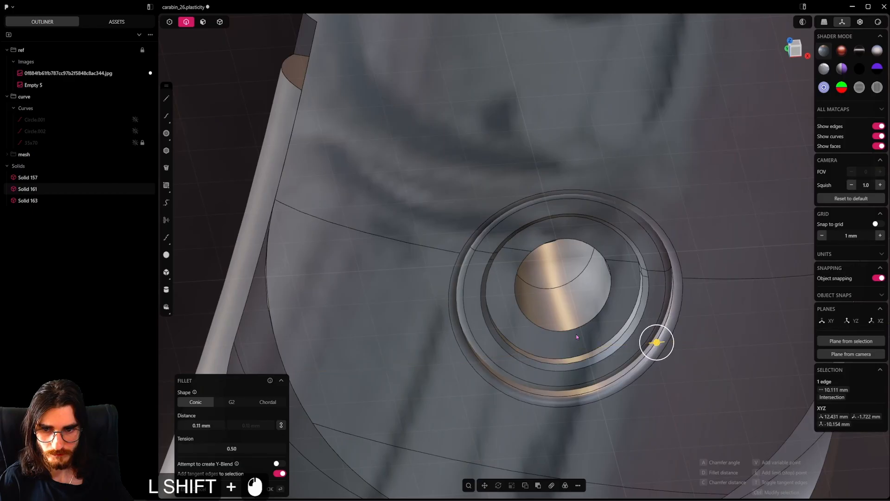
right_click(576, 335)
scroll(566, 341, "down", 17)
middle_click_drag(566, 355, 558, 345)
key("ctrl+s")
Fillet the rim edges of the pin's central hole by about 0.12 mm and save the file
left_click(560, 321)
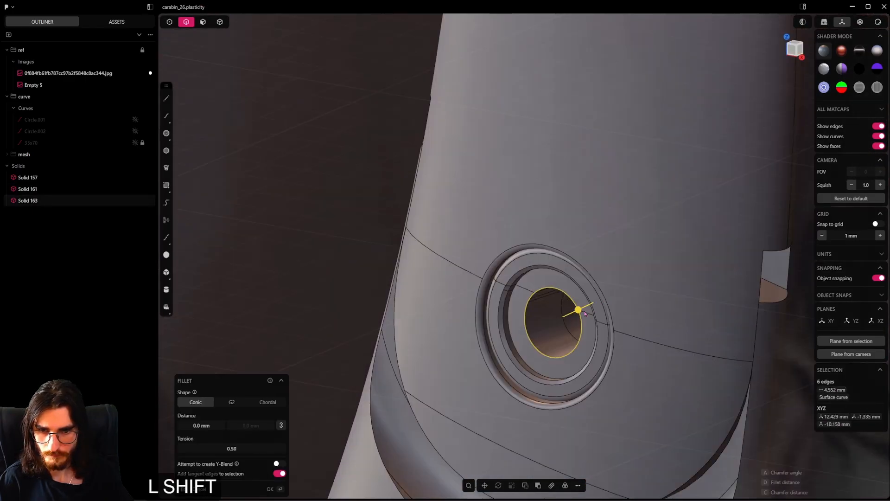
left_click_drag(578, 313, 532, 334, "shift")
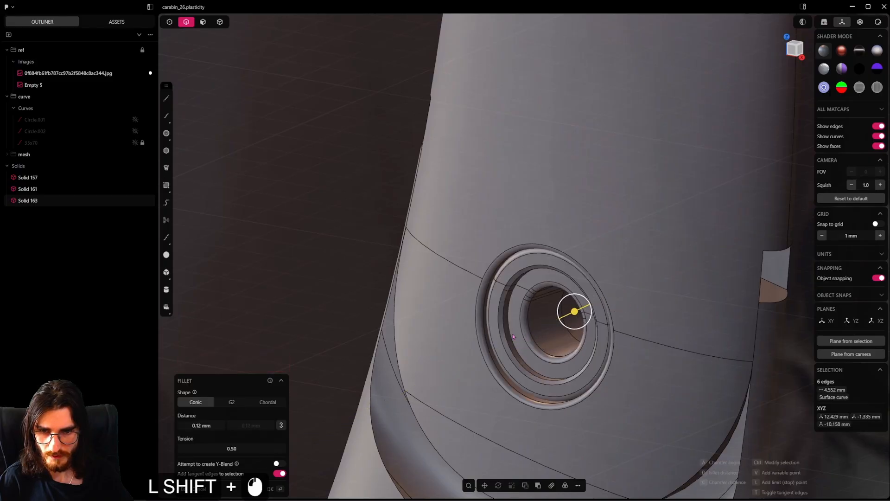
left_click(520, 315)
key("ctrl+a")
key("ctrl+s")
Mirror the pin's front half along Y with Cut down mirror plane enabled to copy its rounded edges to the back
scroll(519, 316, "down", 6)
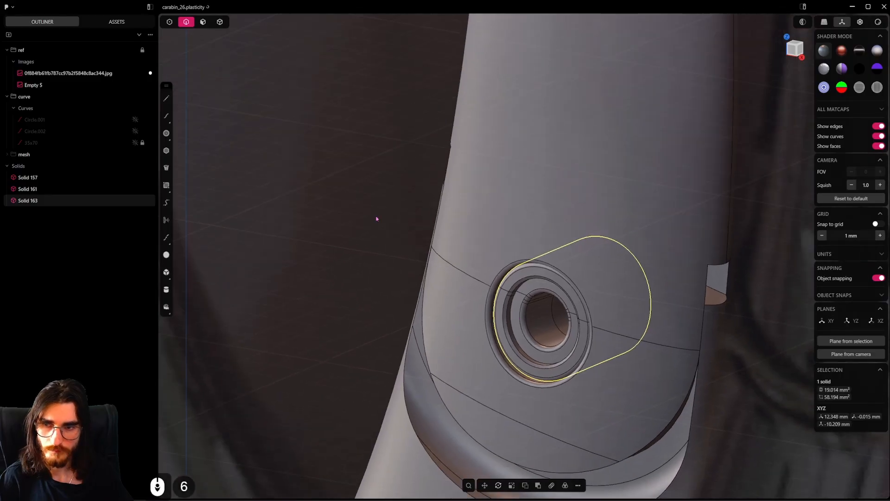
left_click(220, 22)
left_click(540, 316)
scroll(540, 317, "down", 7)
middle_click_drag(540, 317, 492, 312, "alt")
key("alt+x")
scroll(432, 288, "down", 12)
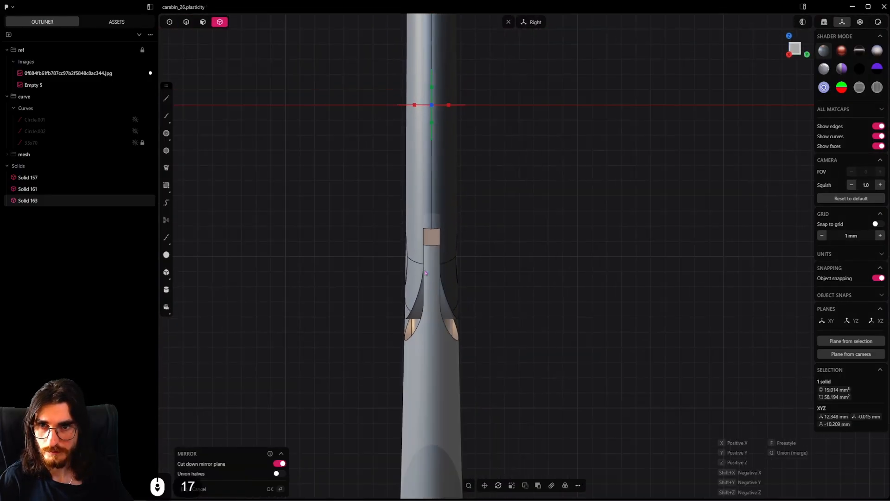
right_click(463, 225)
Mirror the gate's front half along Y with Cut down mirror plane enabled so its rear pin hole matches the front
middle_click_drag(463, 225, 503, 278)
left_click(508, 236)
middle_click_drag(503, 278, 470, 297, "alt")
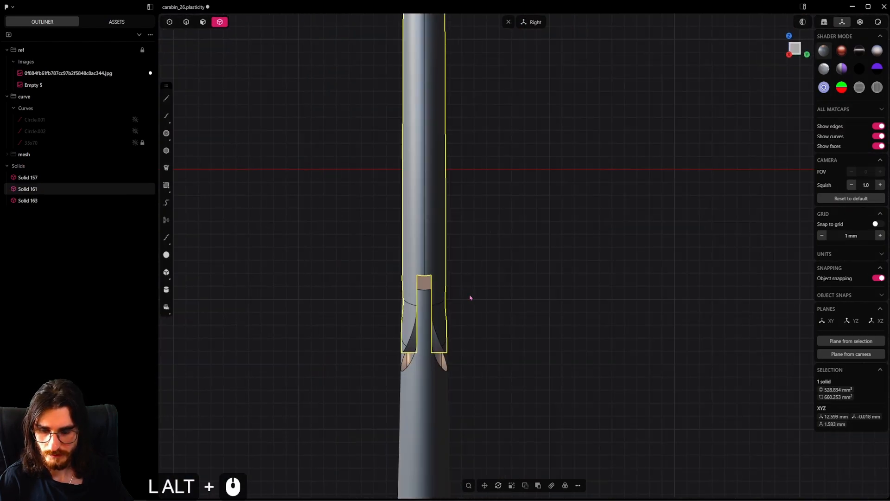
key("alt+x")
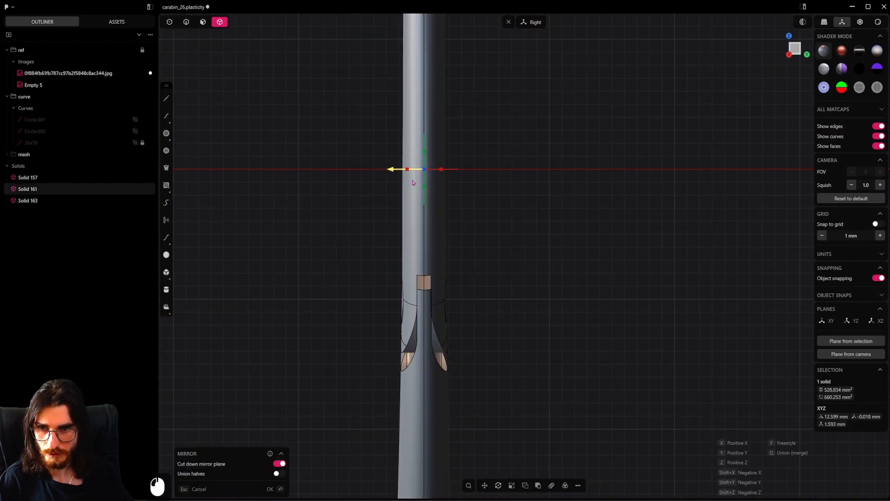
right_click(454, 244)
Hide the gate, draw a slanted line about 11.8 mm long across the tongue below the pin, and move it about -0.08 mm X, -0.21 mm Z
middle_click_drag(413, 292, 395, 223)
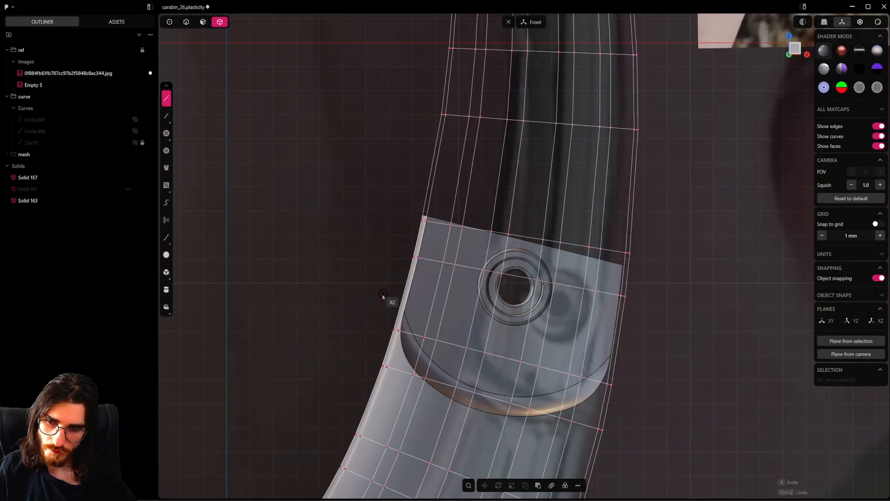
left_click(382, 293)
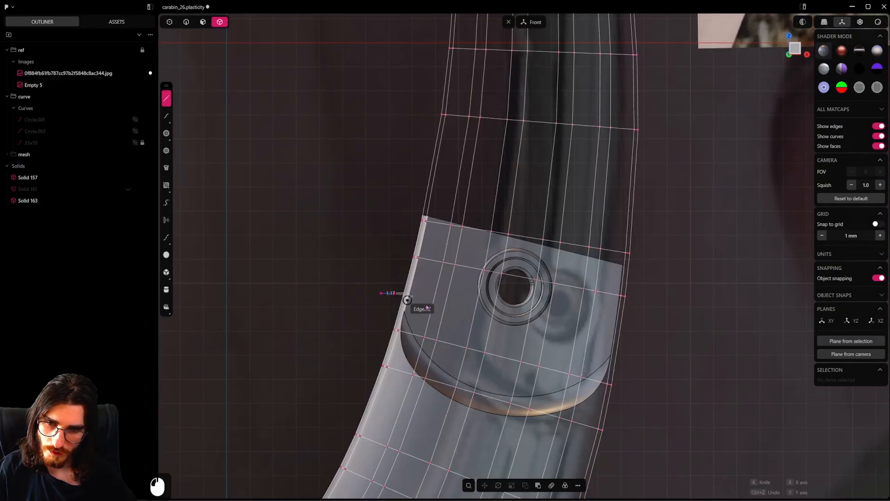
left_click(648, 358)
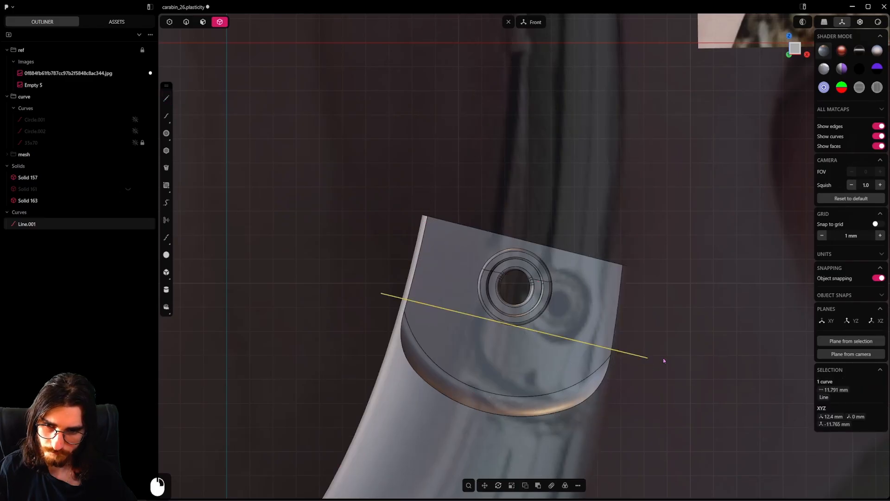
key("g")
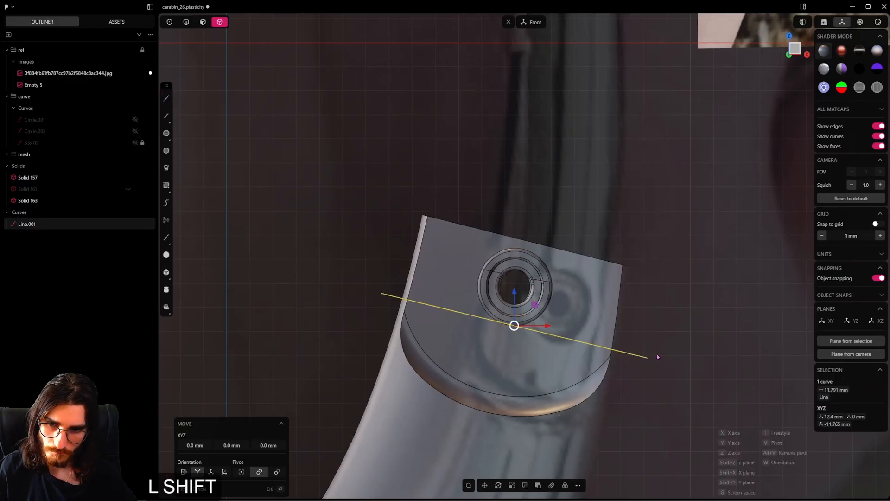
left_click(652, 414)
Hide the pin, imprint the slanted line onto the tongue of the carabiner body using the Vector method, and delete the line
left_click(528, 322)
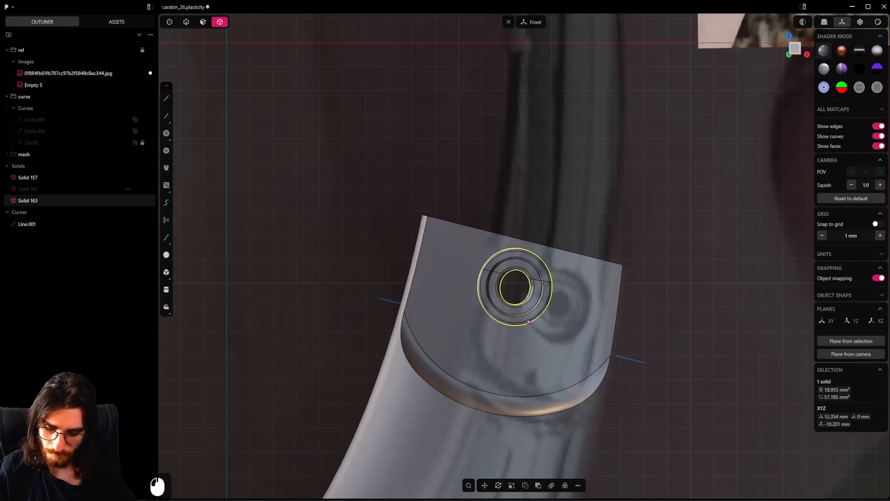
key("h")
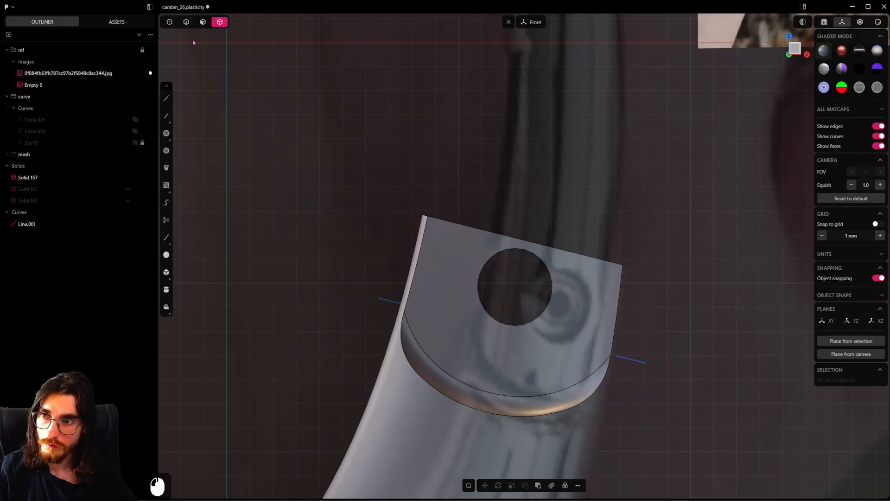
left_click(646, 361)
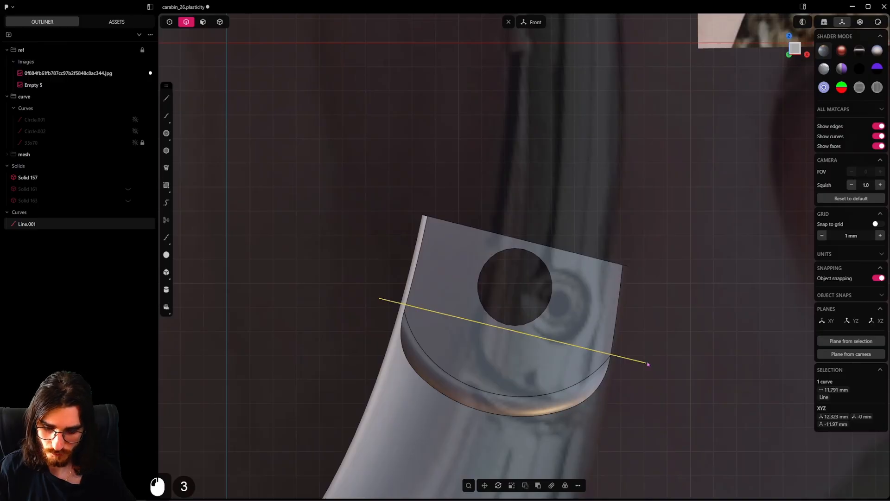
key("shift+i")
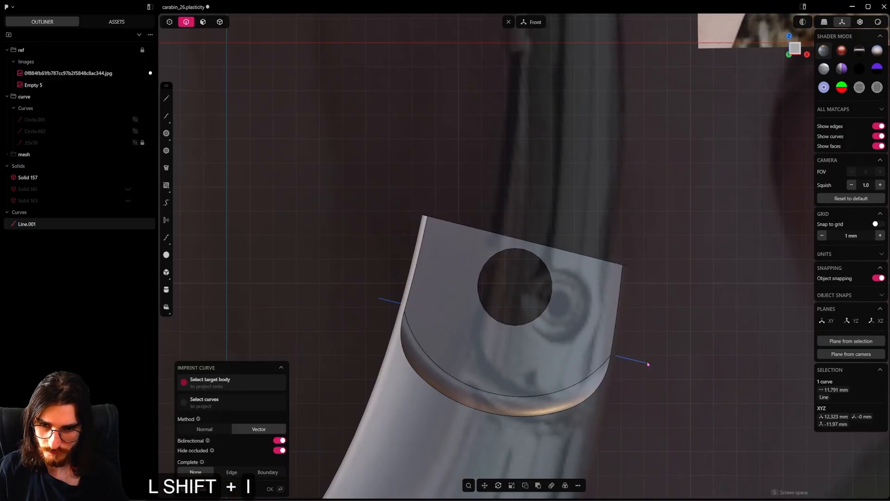
left_click(587, 330)
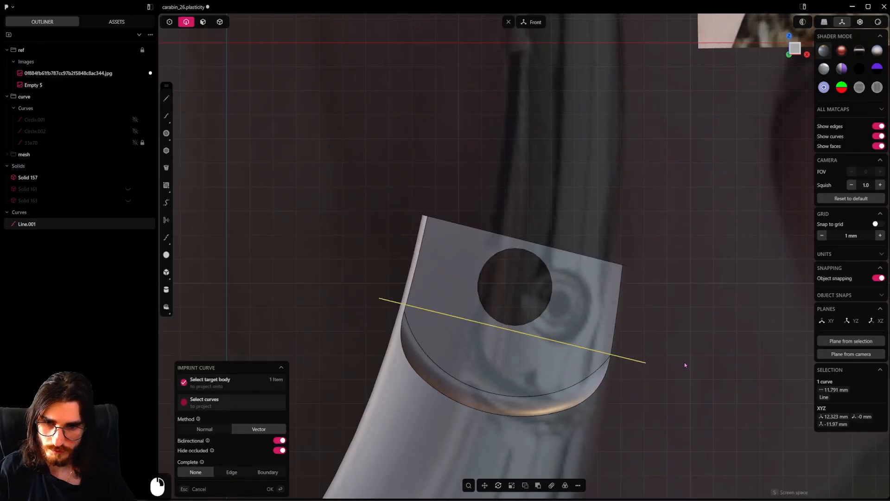
key("Return")
left_click(625, 358)
key("x")
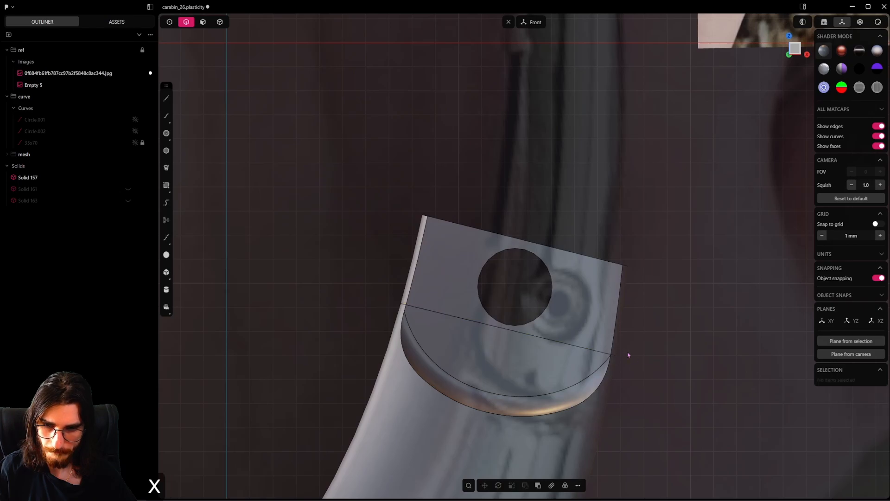
Bridge the tongue's two side edges with a G1 curve arching over the pin hole, with Sense 2 enabled and tension about -0.95 mm
left_click(610, 370)
key("f")
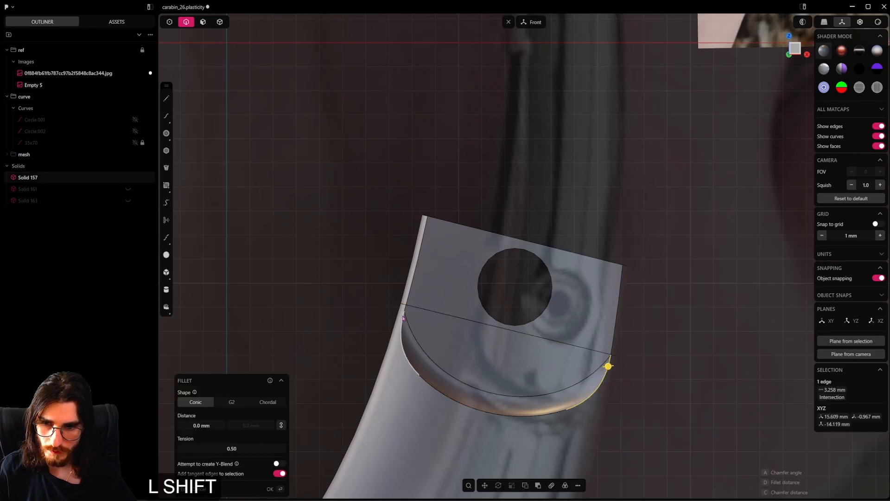
left_click(405, 312, "shift")
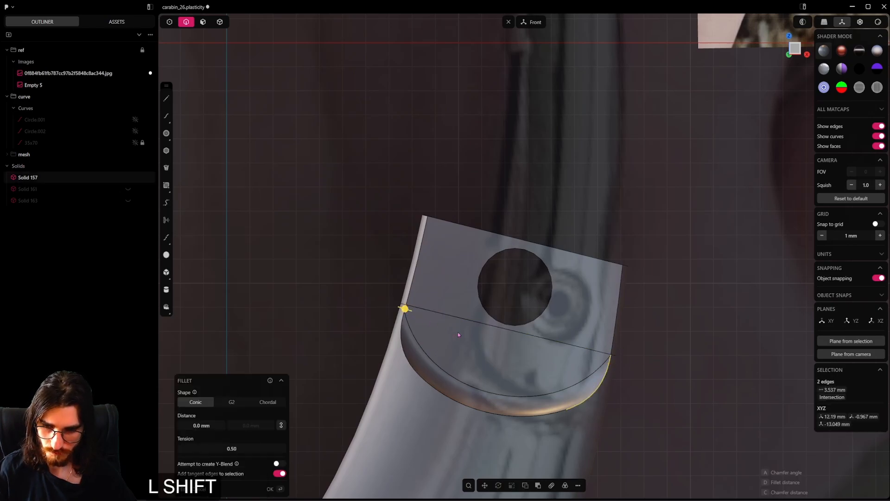
key("shift+b")
key("Tab")
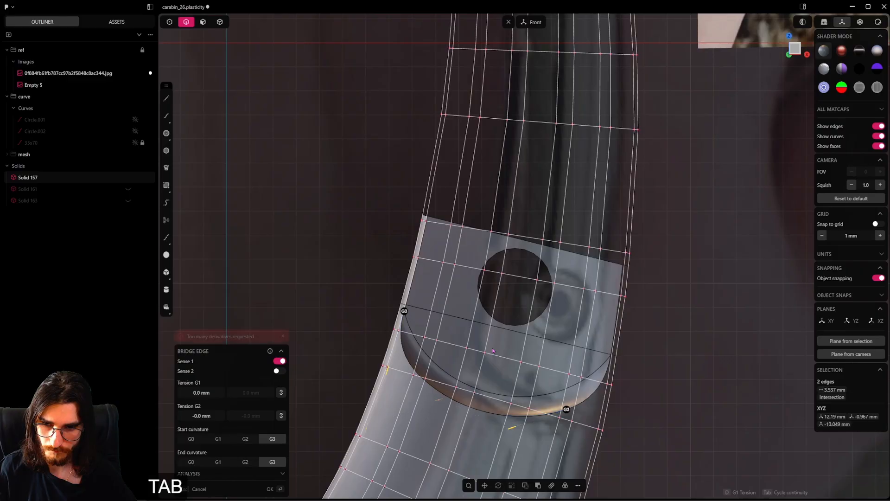
key("3")
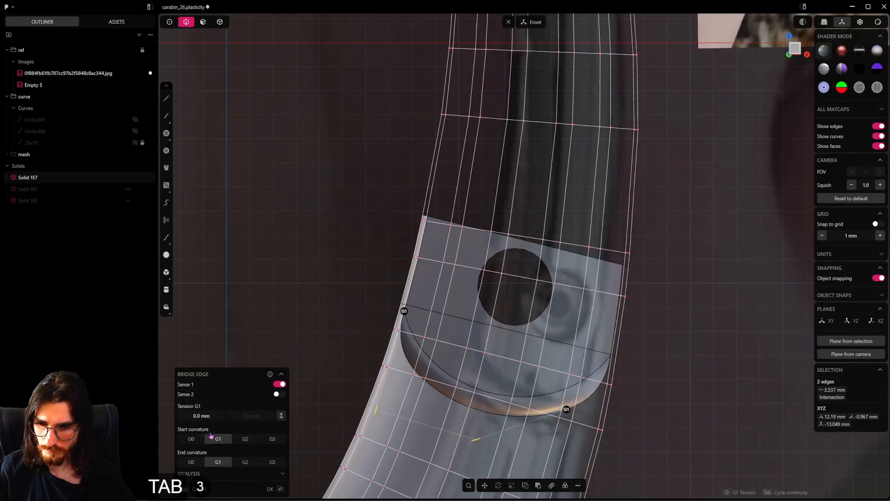
left_click(278, 394)
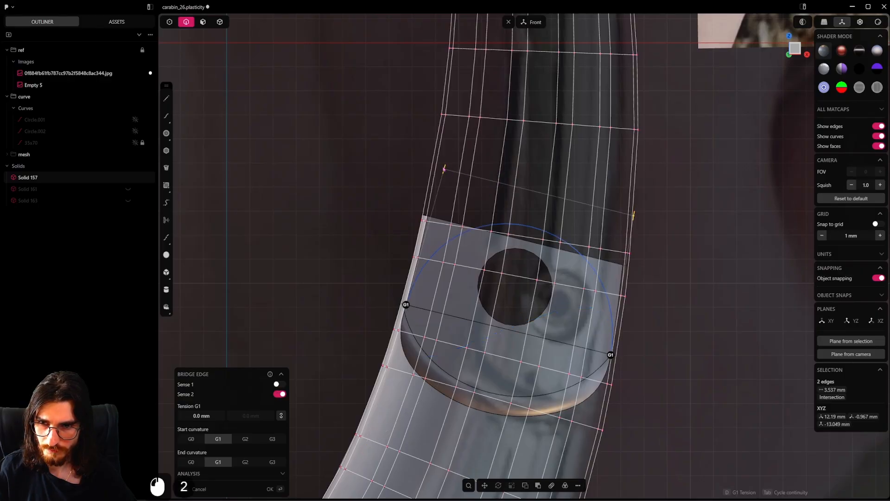
left_click_drag(444, 169, 435, 197)
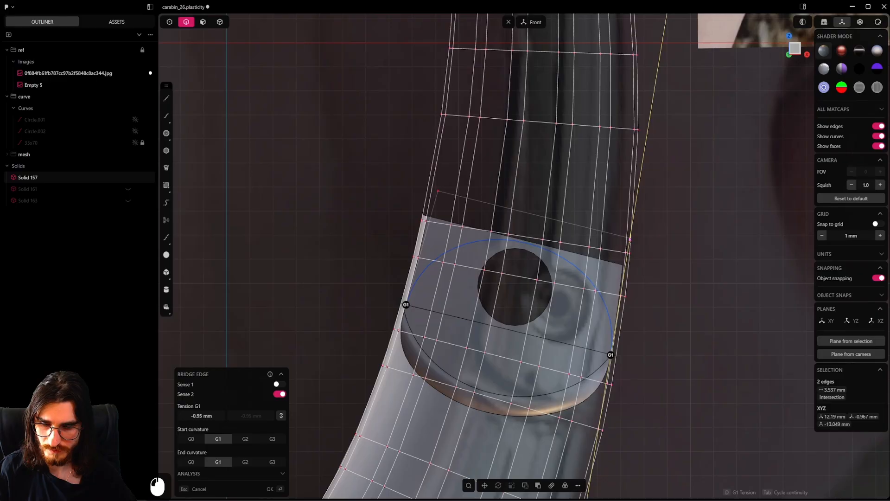
key("Return")
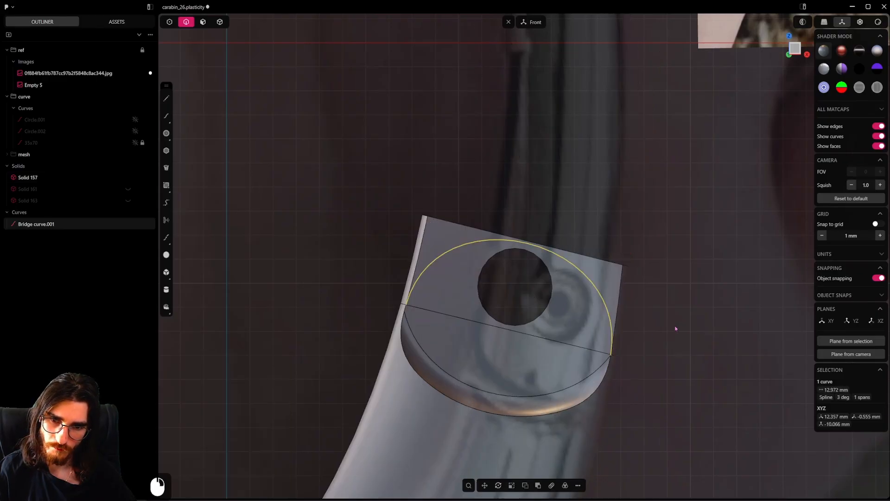
Try to cut the carabiner body with the bridge curve
key("c")
left_click(611, 286)
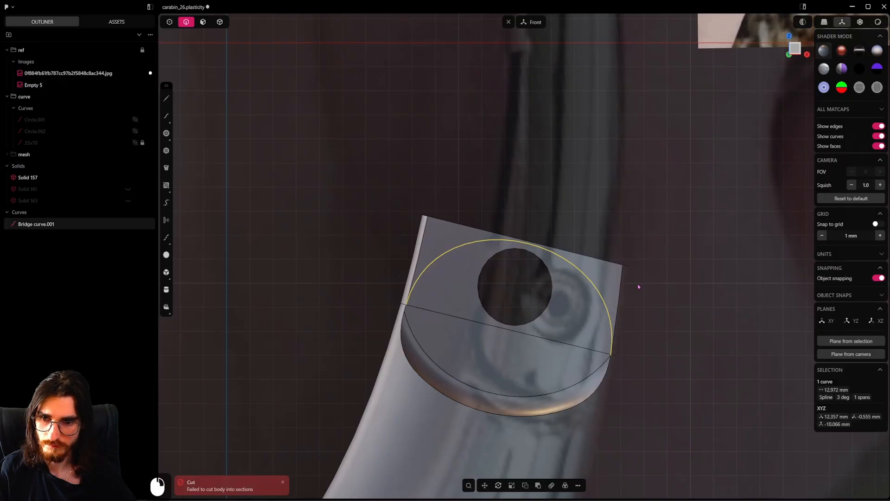
left_click(171, 103)
key("Escape")
Extrude the bridge curve about 2.35 mm through the tongue as a sheet
middle_click_drag(598, 243, 552, 283)
key("e")
left_click_drag(554, 284, 617, 269)
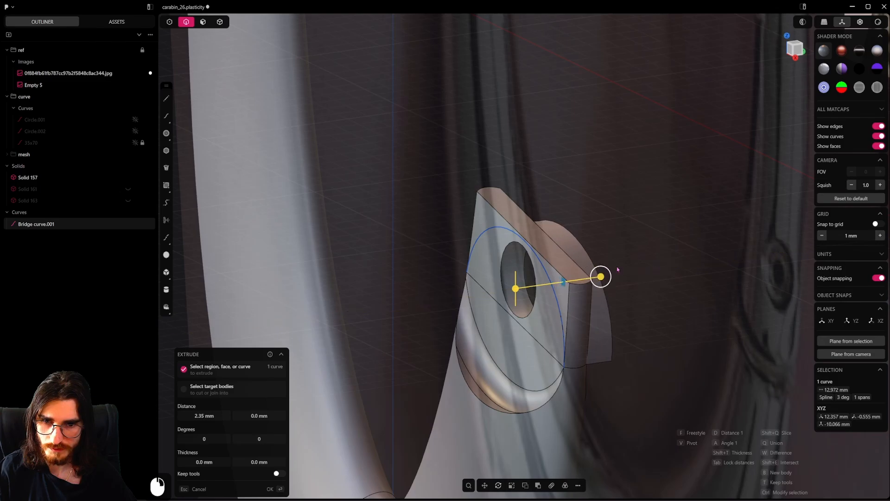
right_click(617, 269)
left_click(550, 250)
Thicken the extruded curved sheet outward into a solid that covers the tongue's square corners
left_click(203, 22)
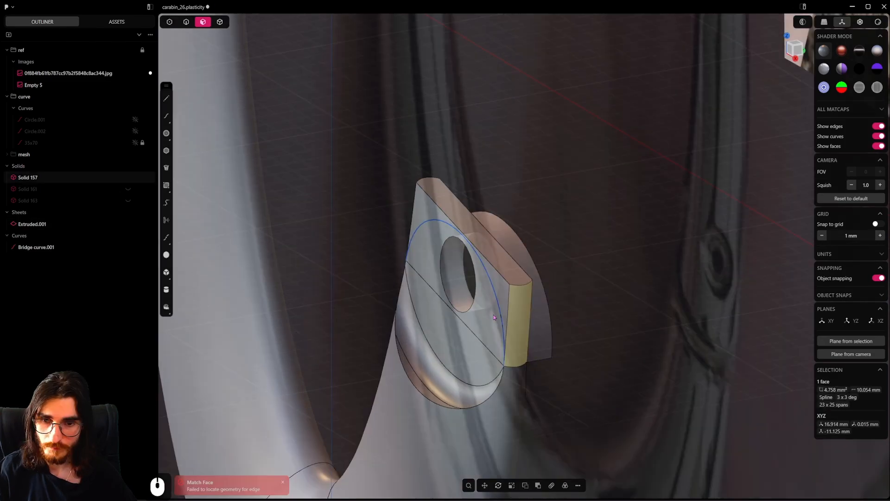
left_click(546, 314)
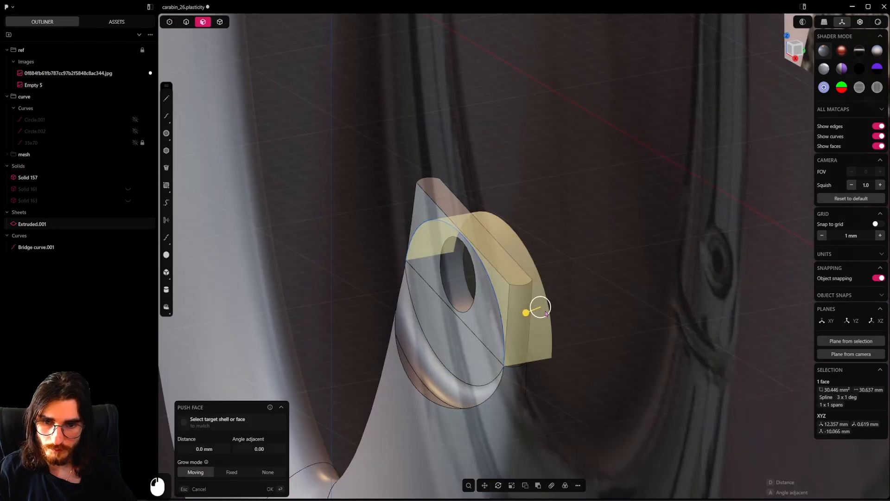
middle_click_drag(546, 314, 602, 310)
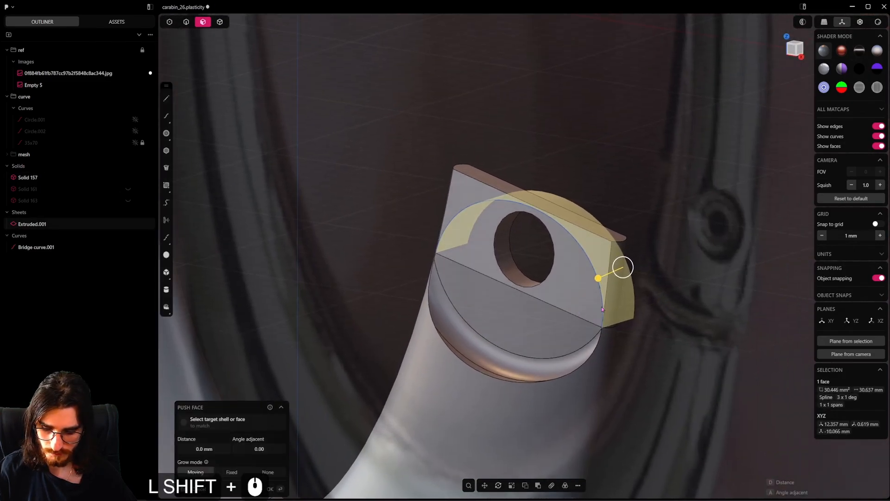
key("f")
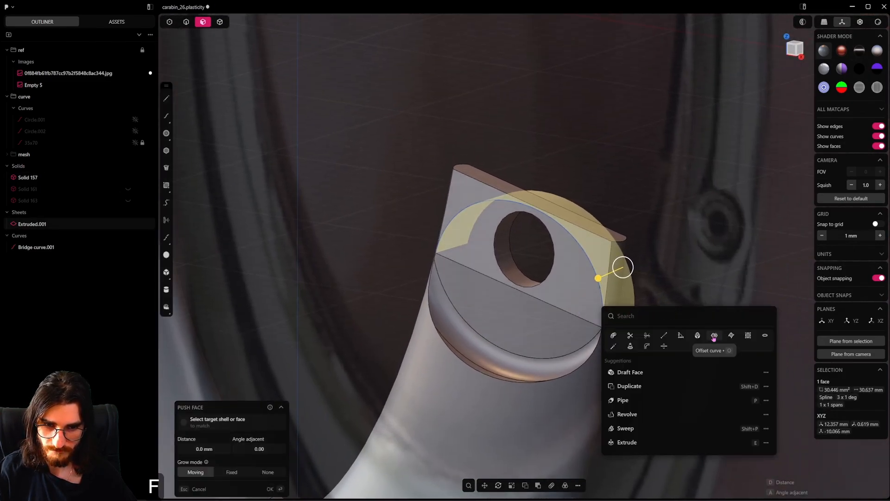
left_click(664, 346)
left_click_drag(533, 196, 536, 147)
right_click(570, 208)
Subtract the thickened solid from the carabiner body with a Boolean Diff, shifting the tool about -0.2 mm along Y, to round the tongue's end
left_click(220, 22)
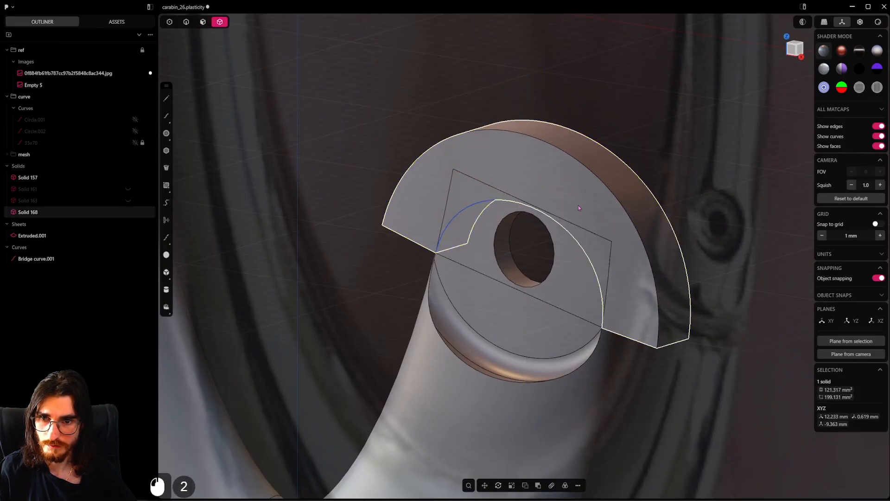
left_click(571, 330, "shift")
key("q")
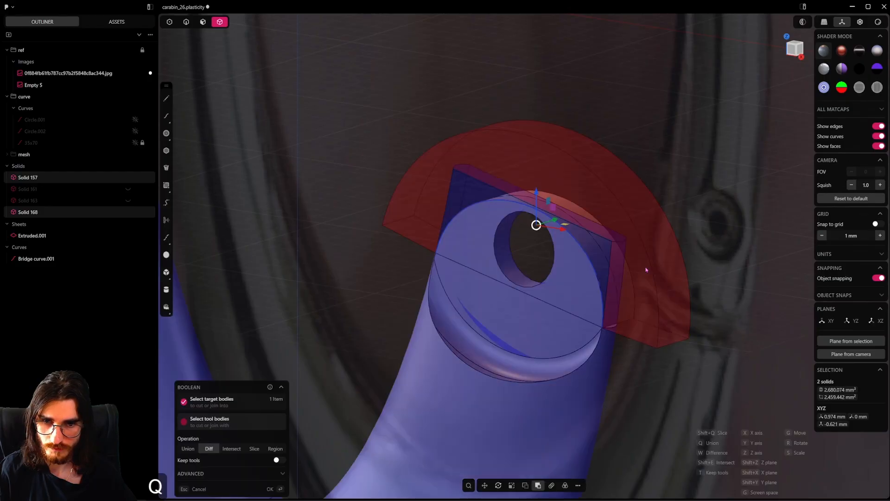
middle_click_drag(646, 270, 604, 264)
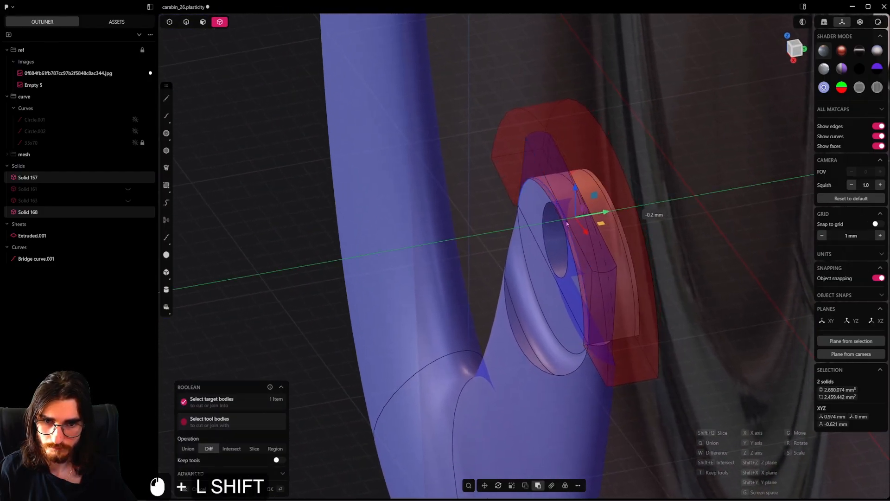
left_click(483, 274)
middle_click_drag(485, 296, 75, 103)
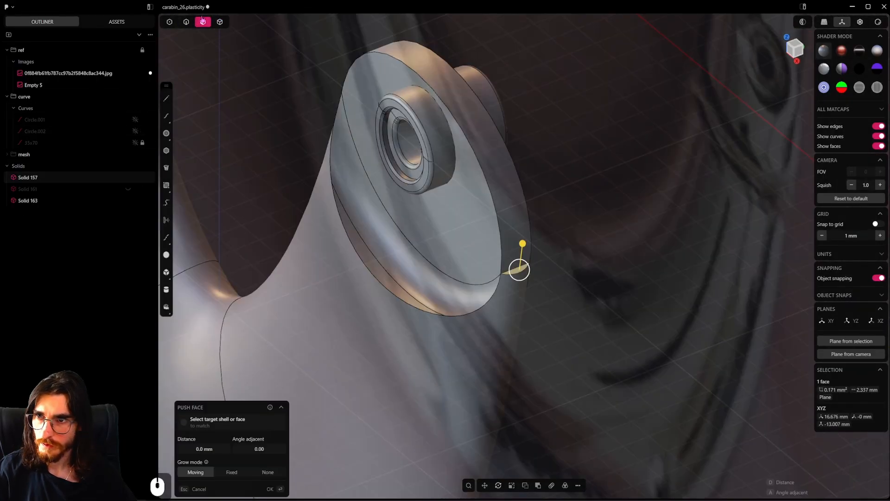
Duplicate the tongue's curved upper edge and the short arc edge of the small ledge at its base as separate curves
key("2")
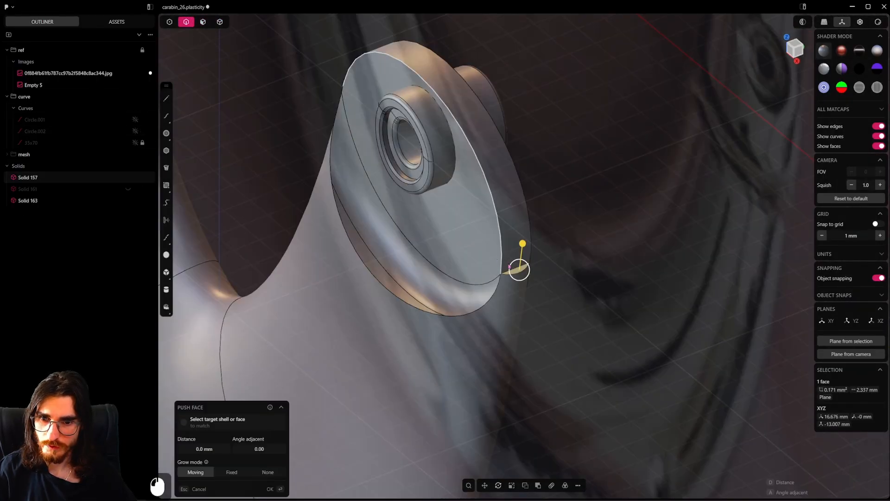
left_click(499, 268)
mouse_move(500, 268)
middle_mouse_down("shift")
mouse_move(500, 359)
mouse_move(478, 301)
mouse_move(515, 266)
middle_mouse_up("shift")
scroll(500, 359, "up", 5)
key("shift+d")
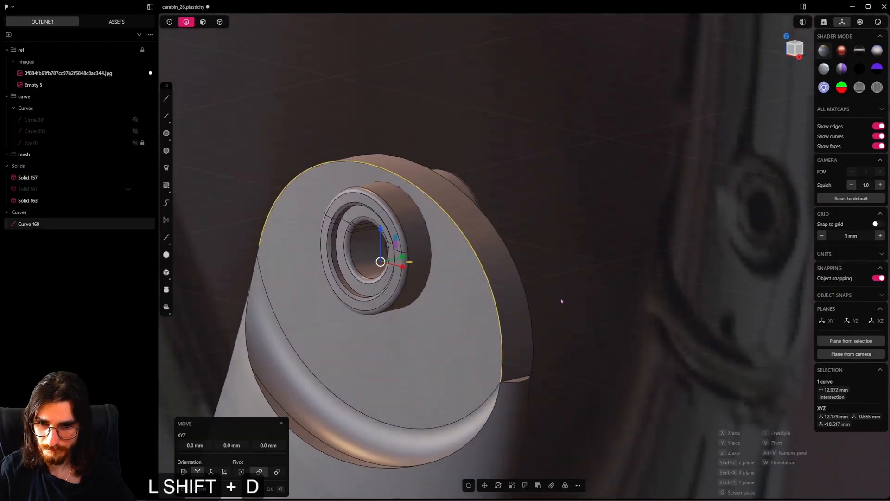
key("Escape")
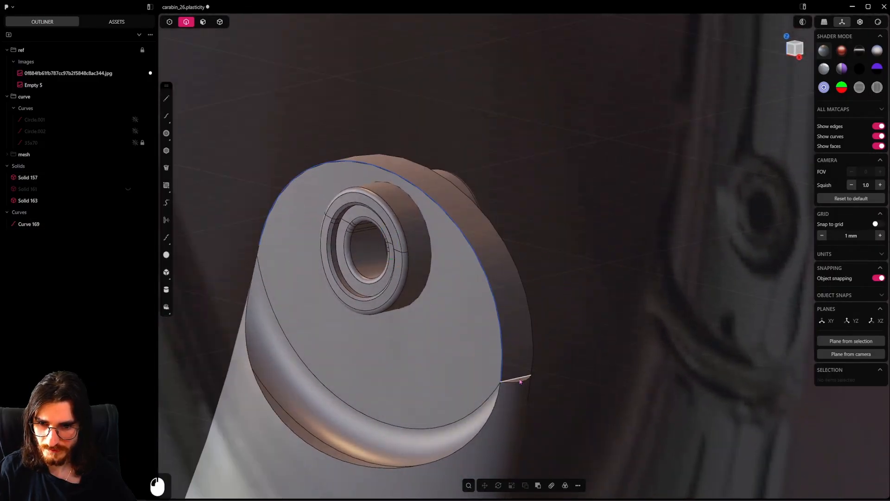
left_click(520, 386)
scroll(553, 377, "up", 3)
key("shift+d")
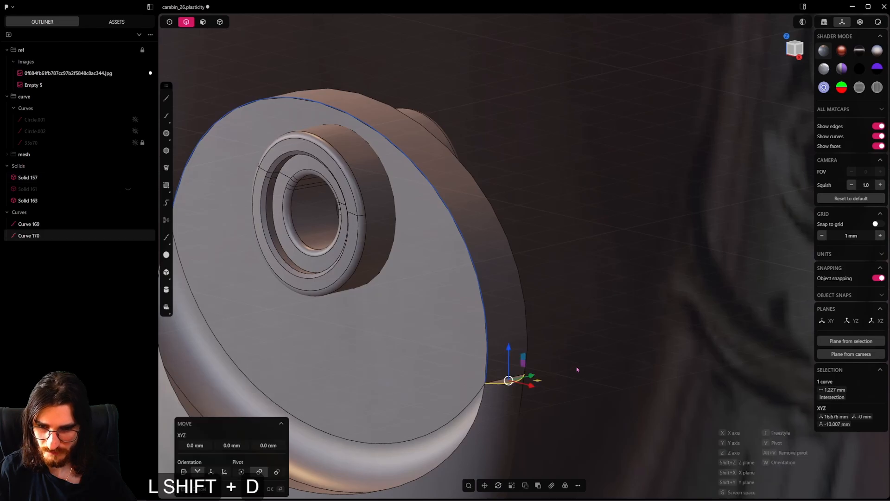
Sweep the short ledge arc along the tongue's curved edge copy to form a rounded sheet around its end
key("f")
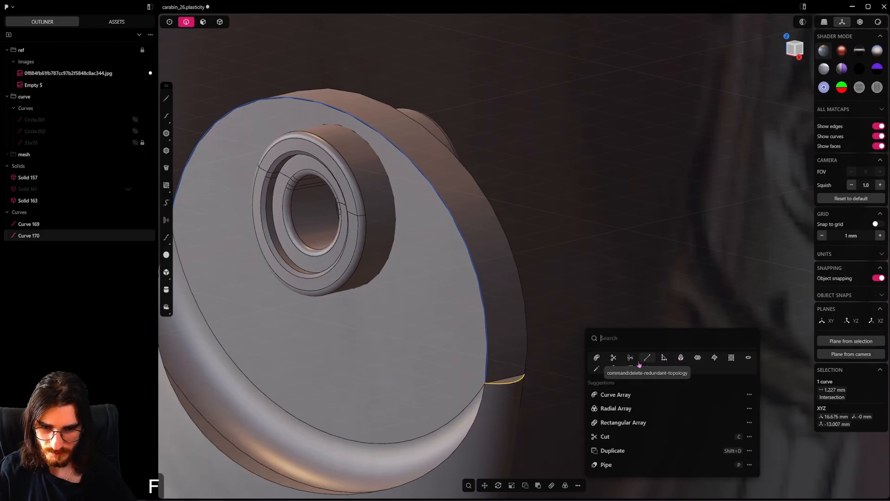
type("swe")
left_click(620, 362)
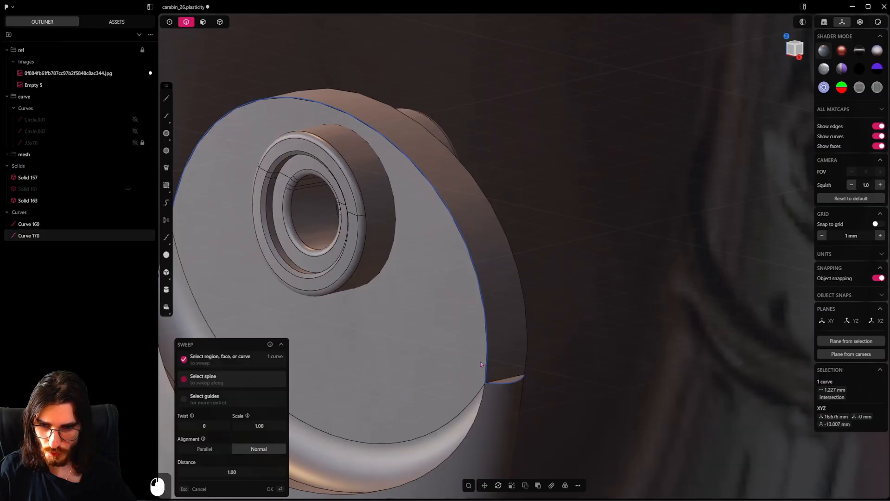
right_click(571, 331)
scroll(492, 321, "down", 7)
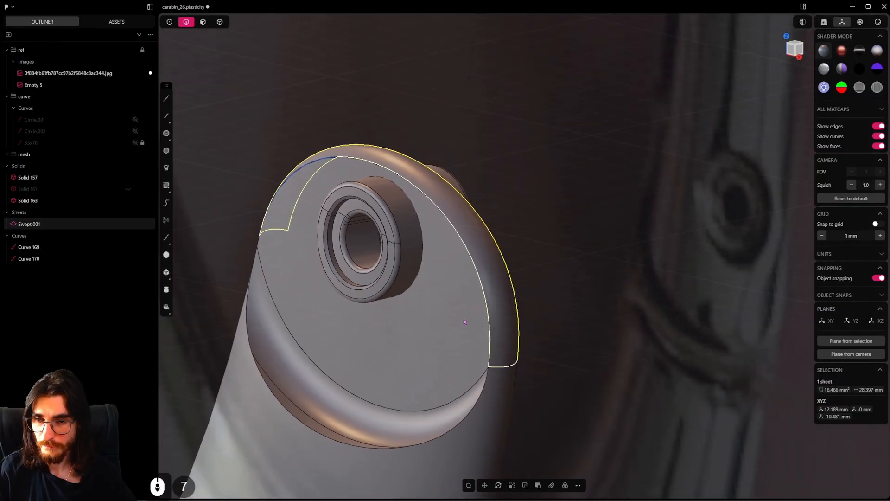
Delete the two duplicated edge curves and hide the swept sheet
left_click(487, 314)
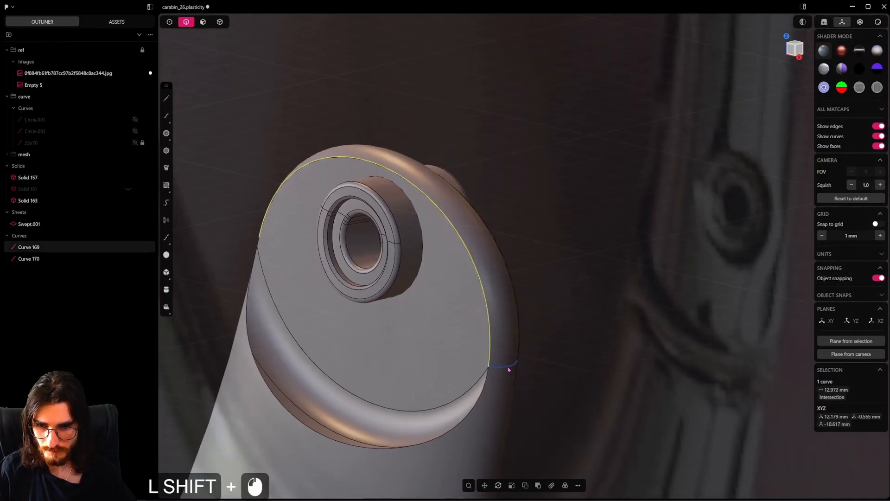
left_click(508, 367, "shift")
key("h")
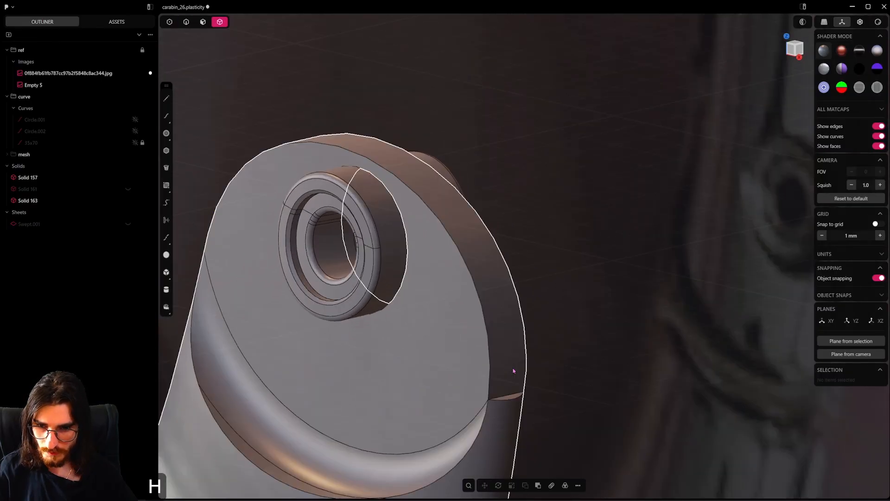
left_click(512, 370)
left_click(202, 22)
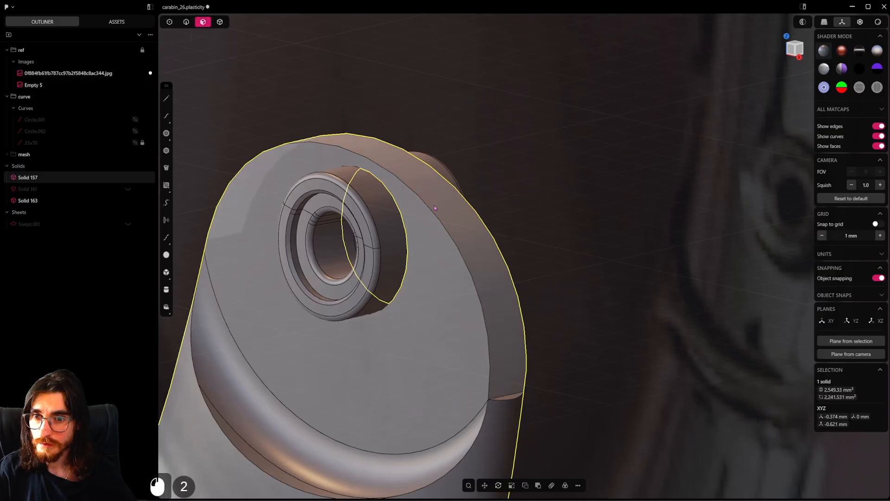
Delete the flat outer rim face of the body's tongue, leaving an open sheet, and unhide all hidden objects
left_click(472, 216)
key("shift+x")
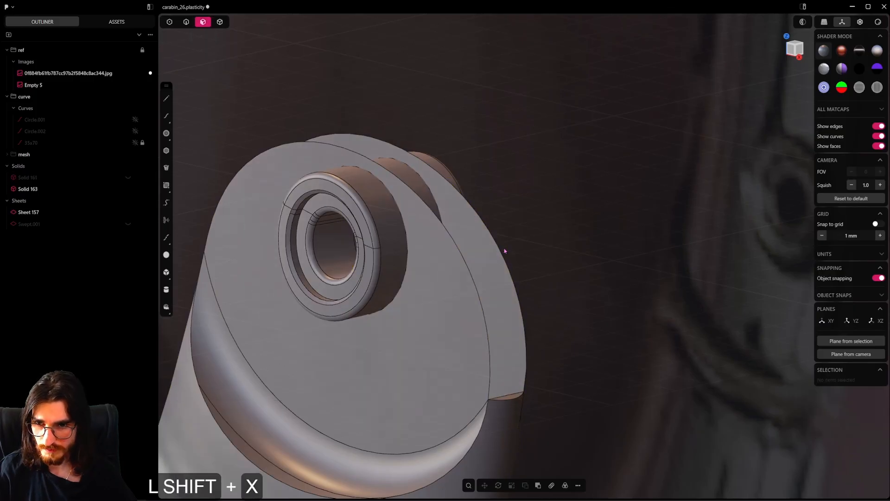
key("alt+h")
Join the rounded swept sheet with the open carabiner body sheet
left_click(220, 22)
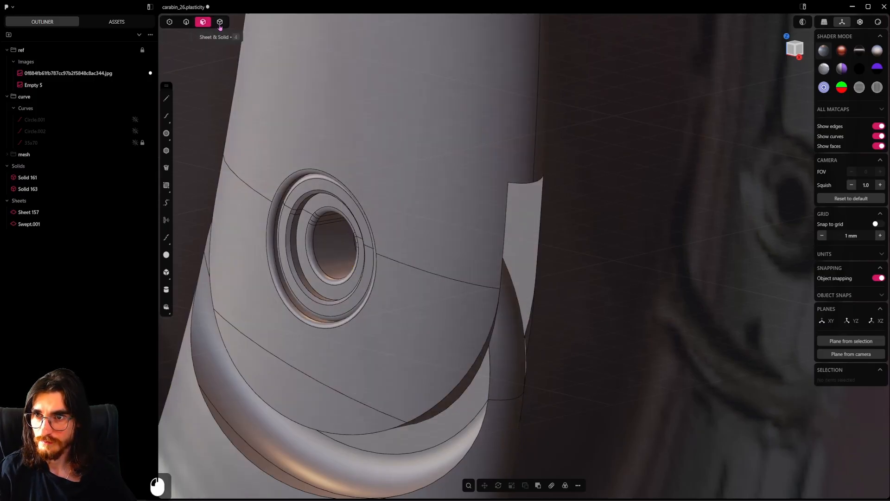
left_click(500, 338)
left_click(505, 419, "shift")
key("j")
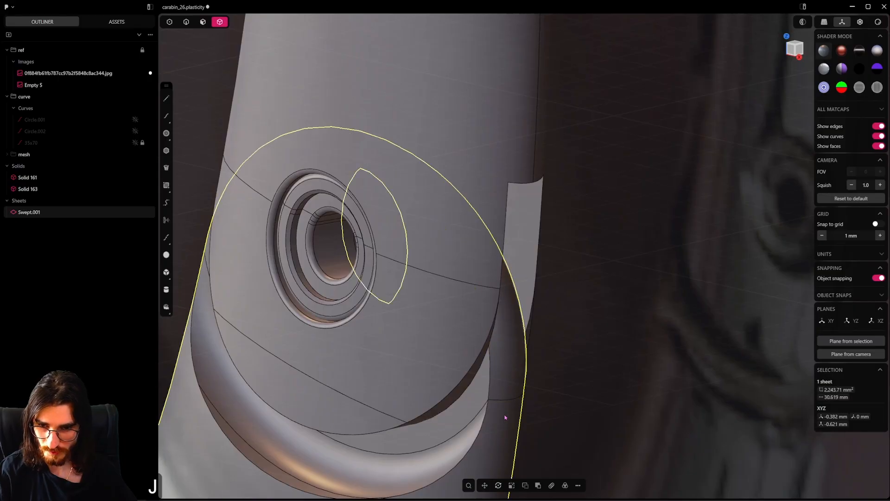
Hide the gate to check the body's rounded tongue from the front, and save the file
left_click(453, 195)
key("h")
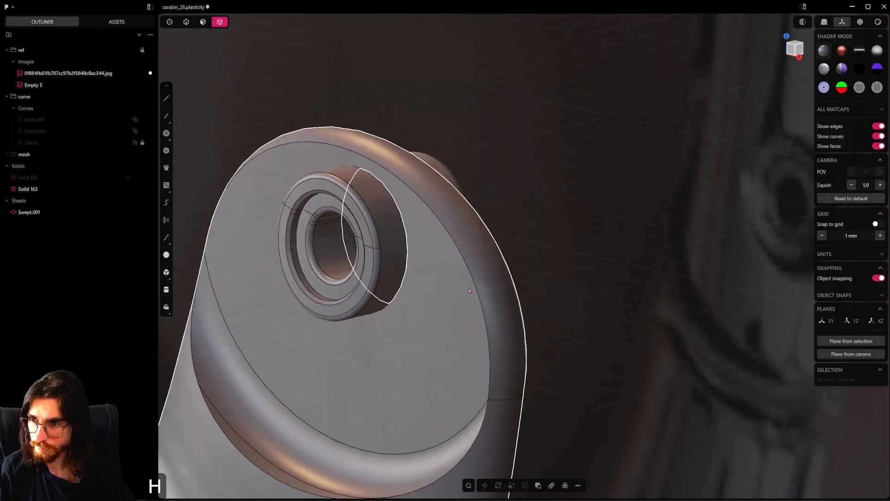
left_click(499, 333)
scroll(498, 331, "down", 5)
middle_click_drag(394, 325, 488, 298)
key("ctrl+s")
scroll(449, 310, "down", 5)
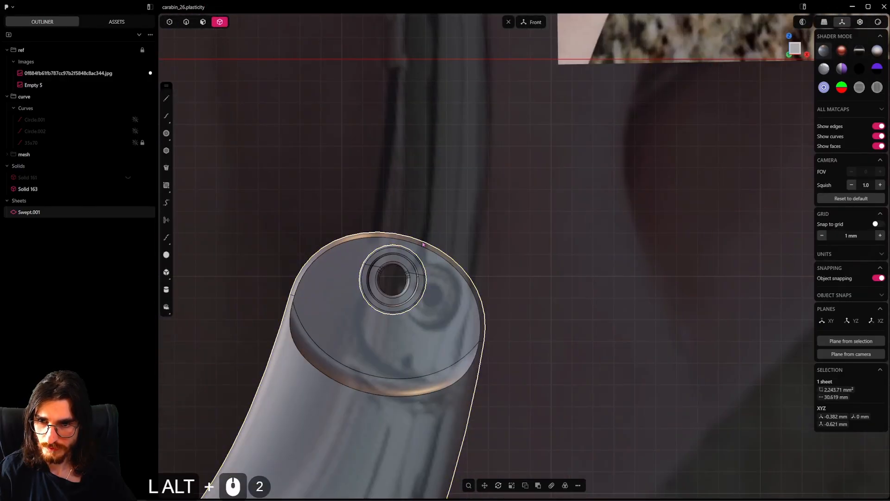
middle_click_drag(474, 333, 530, 299)
key("ctrl+s")
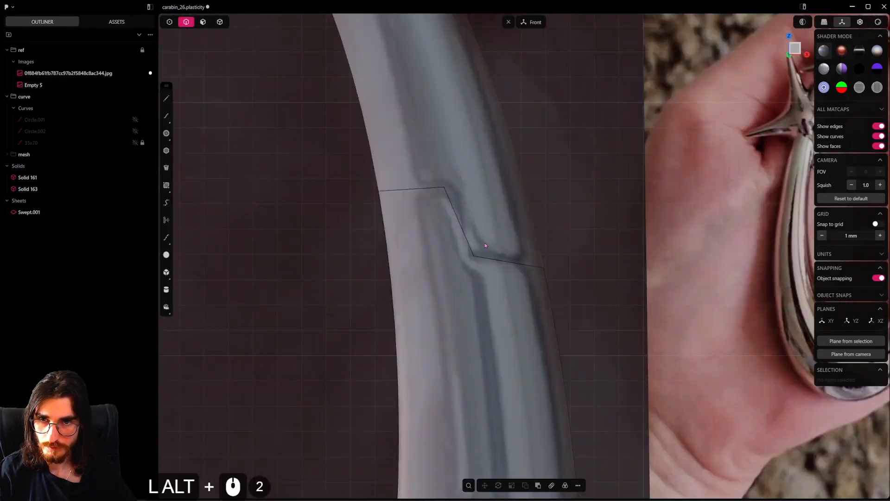
left_click_drag(497, 224, 461, 280)
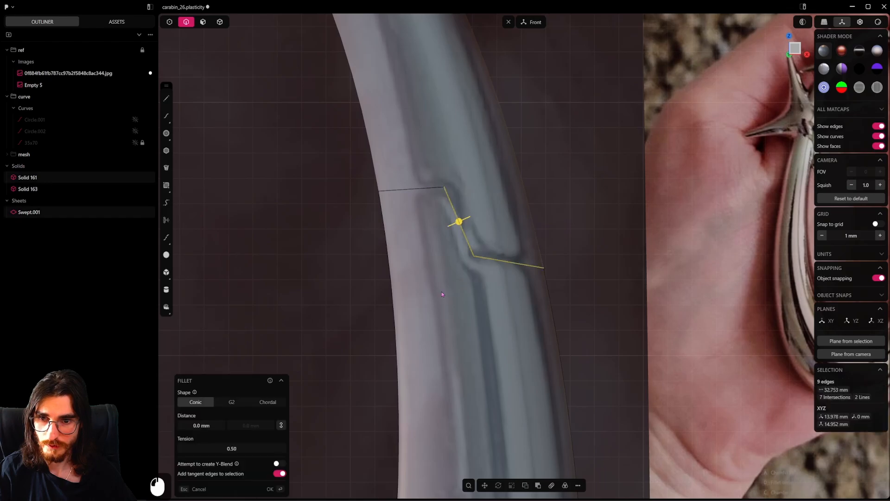
left_click(446, 250)
left_click_drag(446, 250, 483, 270)
left_click_drag(419, 165, 456, 200, "shift")
middle_click_drag(456, 200, 446, 240, "shift")
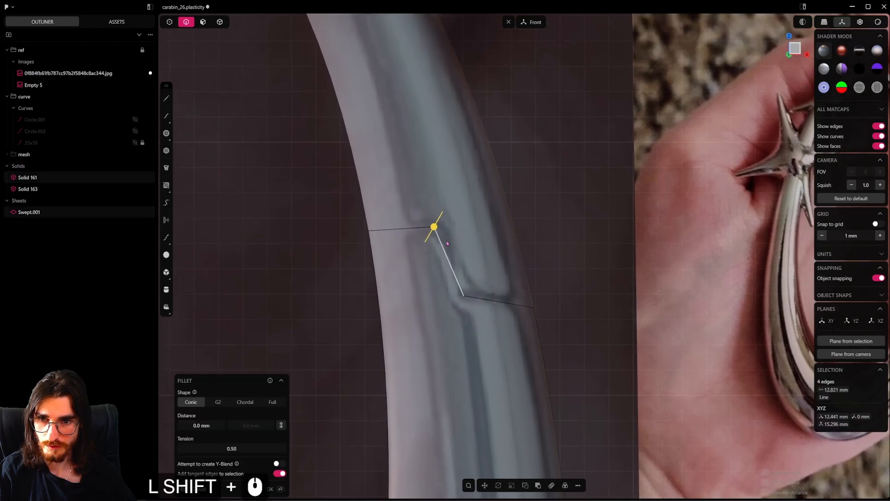
scroll(446, 240, "up", 1)
left_click(434, 229)
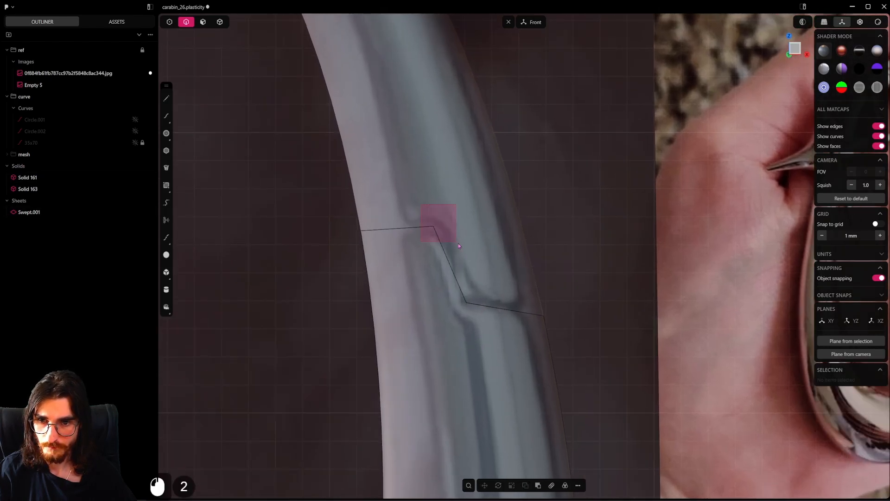
Fillet both corners of the stepped joint between the gate's upper end and the body by about 1.15 mm
left_click_drag(459, 246, 459, 246)
left_click_drag(492, 332, 492, 332, "shift")
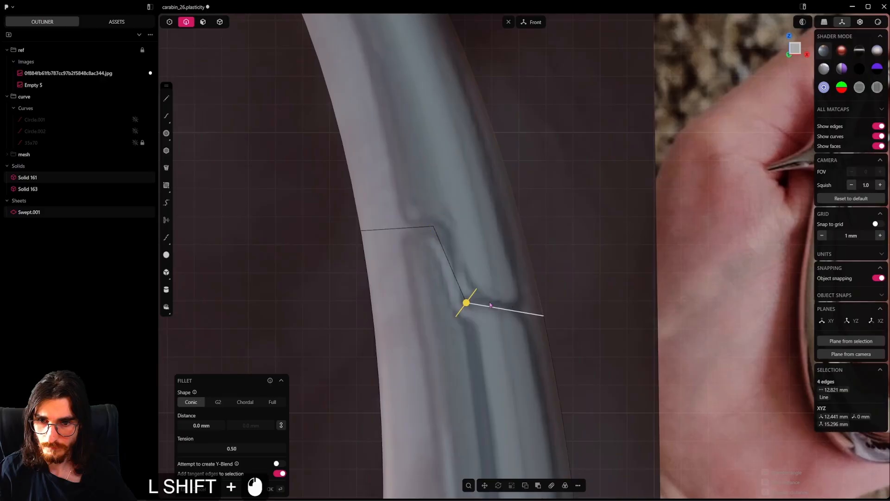
left_click_drag(465, 302, 488, 280)
left_click_drag(380, 395, 343, 431)
left_click_drag(462, 308, 452, 322, "shift")
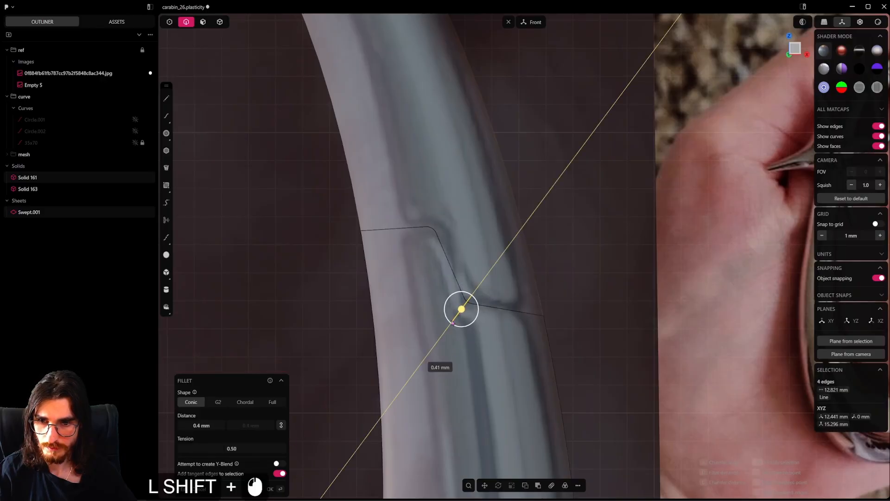
left_click_drag(354, 451, 355, 451, "shift")
scroll(482, 355, "down", 5)
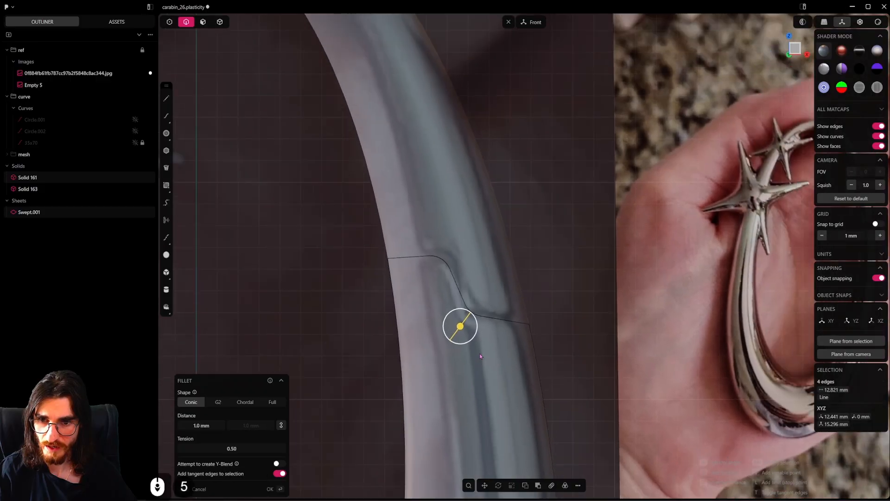
middle_click_drag(481, 356, 451, 364, "shift")
left_click_drag(429, 334, 428, 340, "shift")
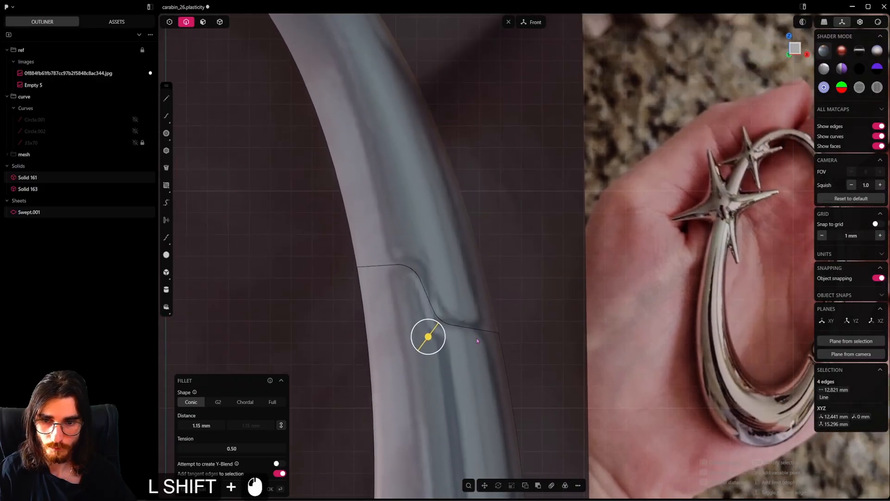
right_click(498, 327)
Fillet the edge loops of both the gate and the body along the stepped joint by about 0.14 mm, and save the file
left_click(482, 336)
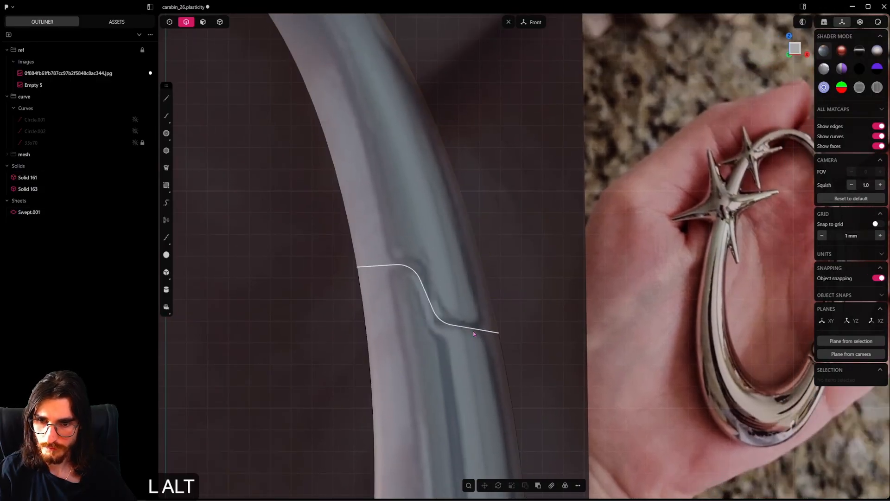
left_click(472, 331, "alt")
scroll(499, 332, "up", 2)
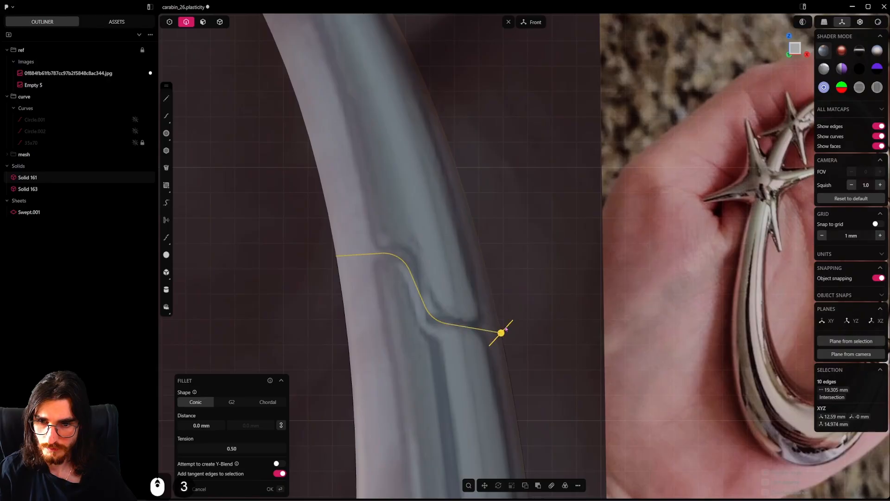
left_click(448, 325, "alt+shift")
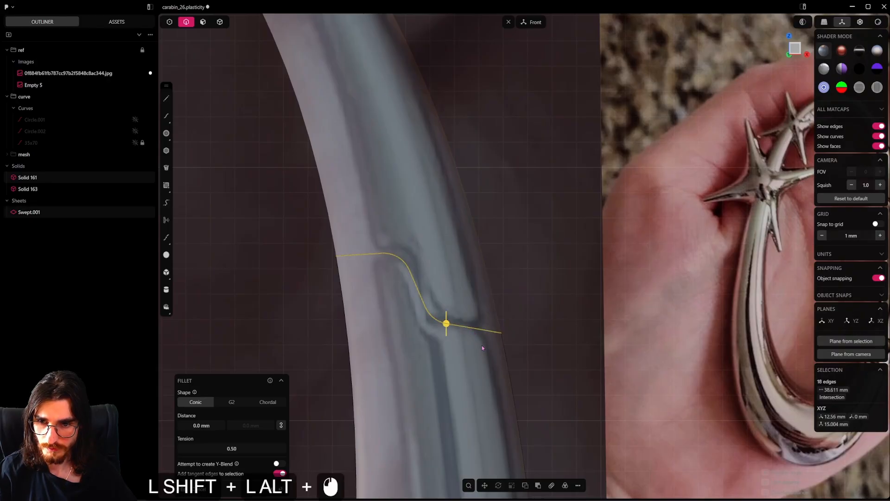
left_click_drag(450, 329, 445, 327, "shift")
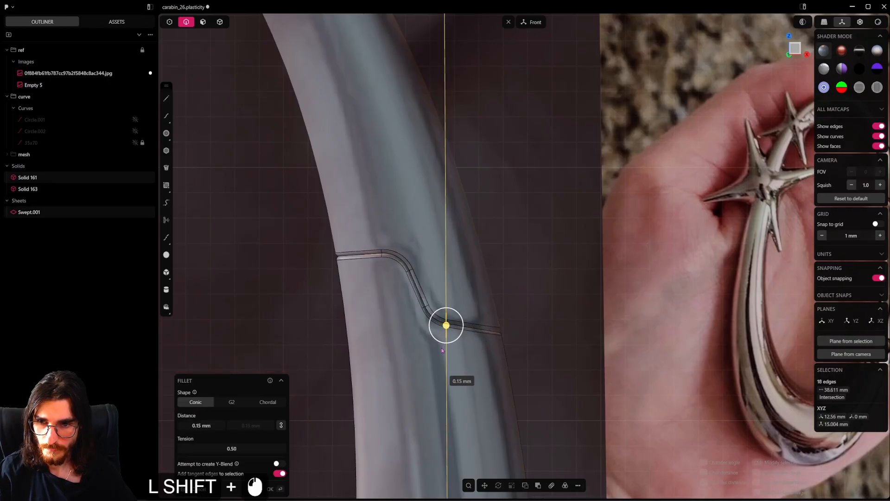
left_click_drag(442, 350, 439, 349, "shift")
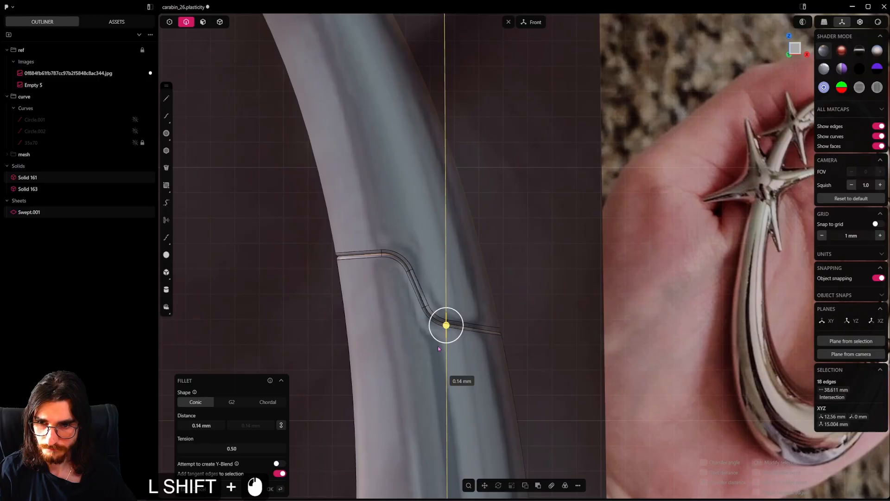
right_click(553, 254)
scroll(484, 256, "down", 10)
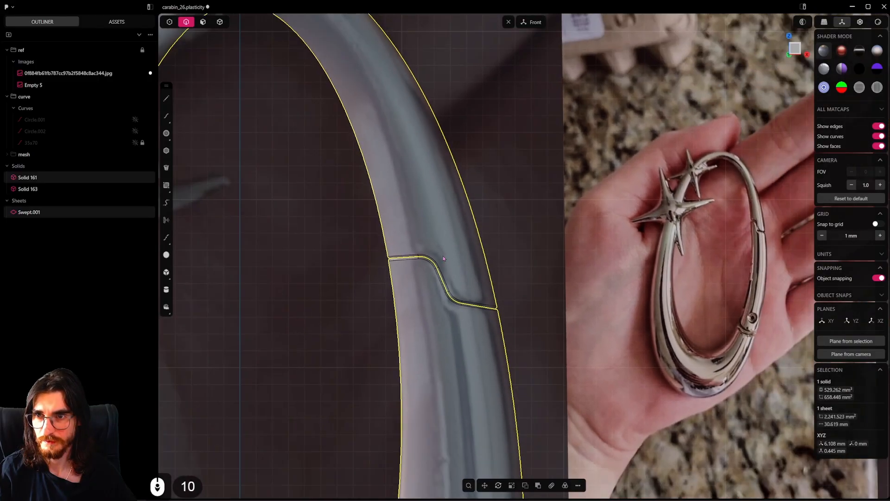
left_click(220, 22)
key("ctrl+s")
Test the gate's swing by rotating it around the Y axis about the center of its pin hole
middle_click_drag(477, 378, 504, 135, "shift")
scroll(503, 134, "down", 5)
left_click(515, 234)
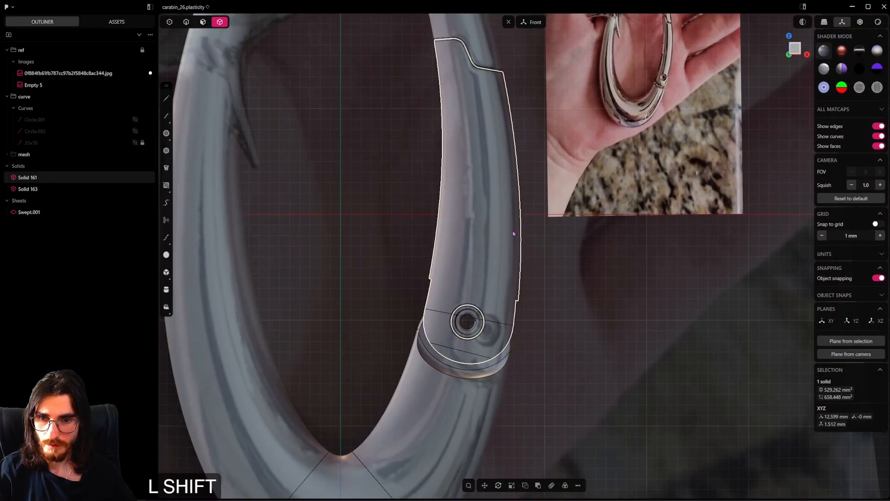
middle_click_drag(515, 244, 511, 297, "shift")
scroll(511, 298, "down", 2)
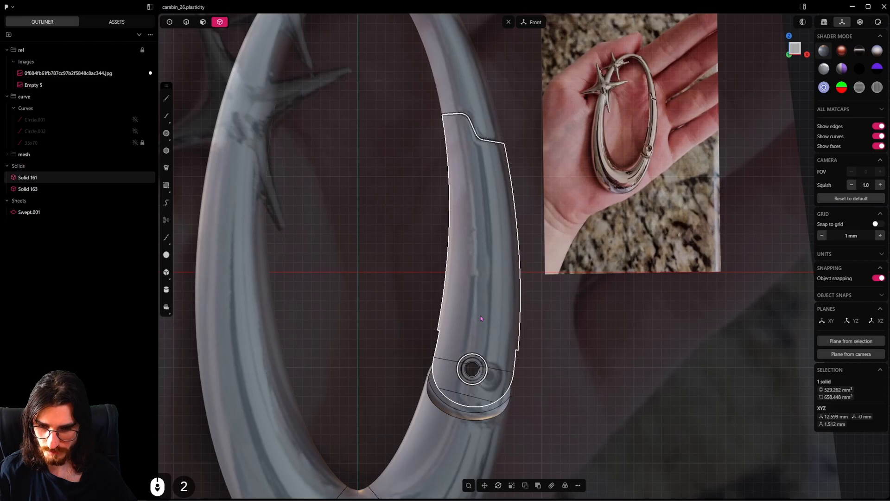
key("r")
key("v")
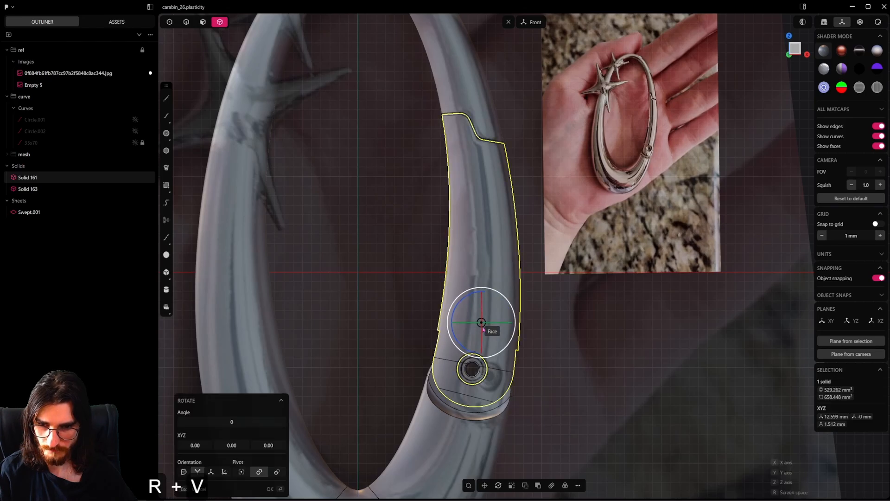
left_click(473, 371)
key("2")
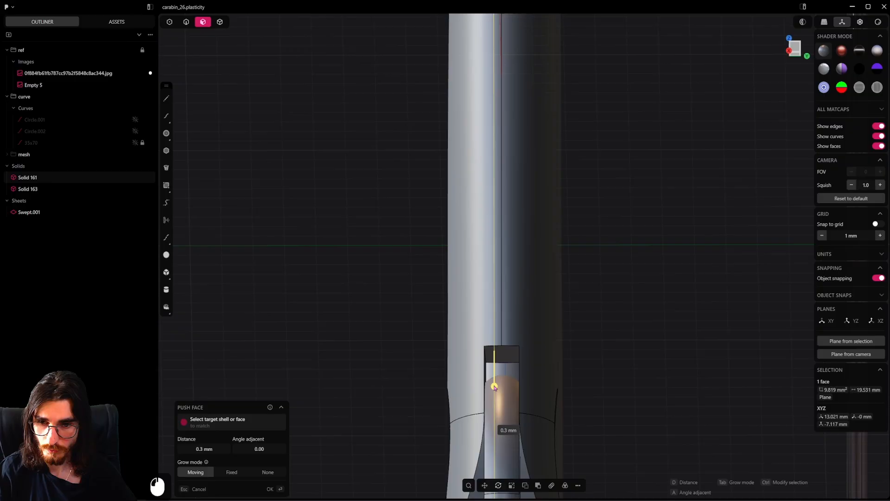
Round the flat upper end of the gate's hinge slot with a Full fillet on its two edges
middle_click_drag(494, 388, 478, 273, "shift")
scroll(506, 285, "up", 4)
right_click(506, 284)
scroll(510, 260, "up", 4)
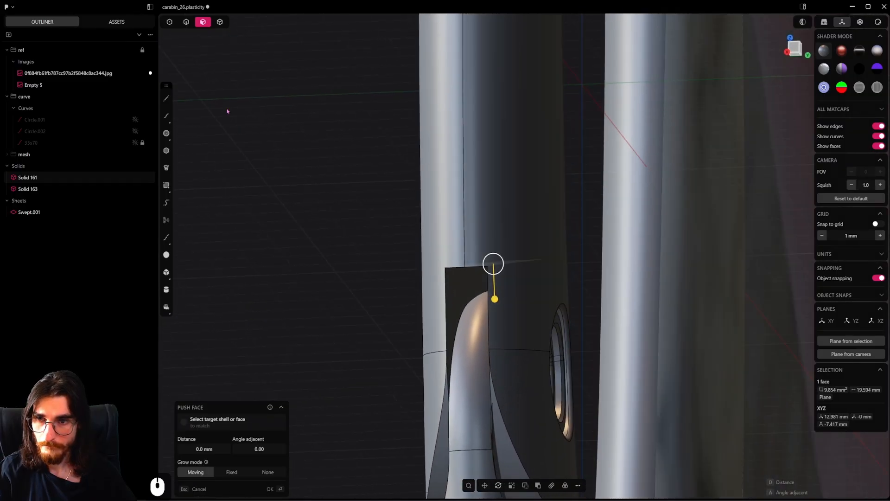
left_click(183, 24)
middle_click_drag(478, 319, 495, 297)
left_click(464, 281)
left_click_drag(494, 295, 490, 296)
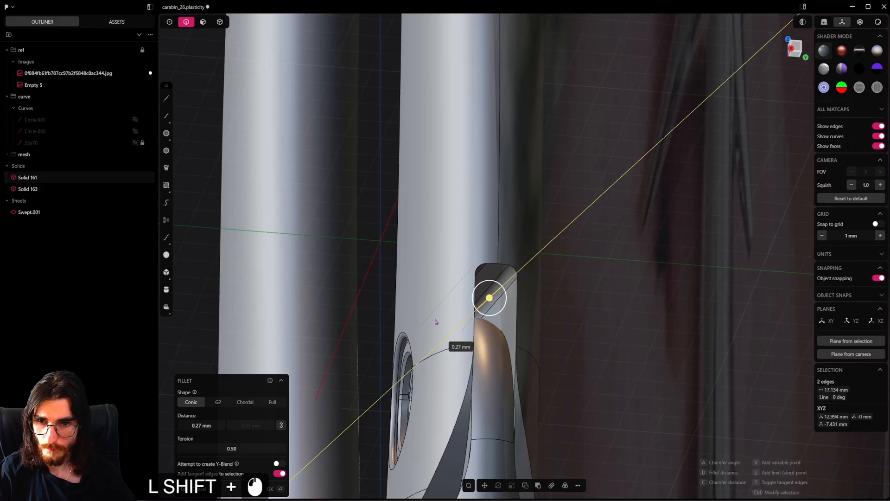
left_click_drag(342, 350, 354, 346, "shift")
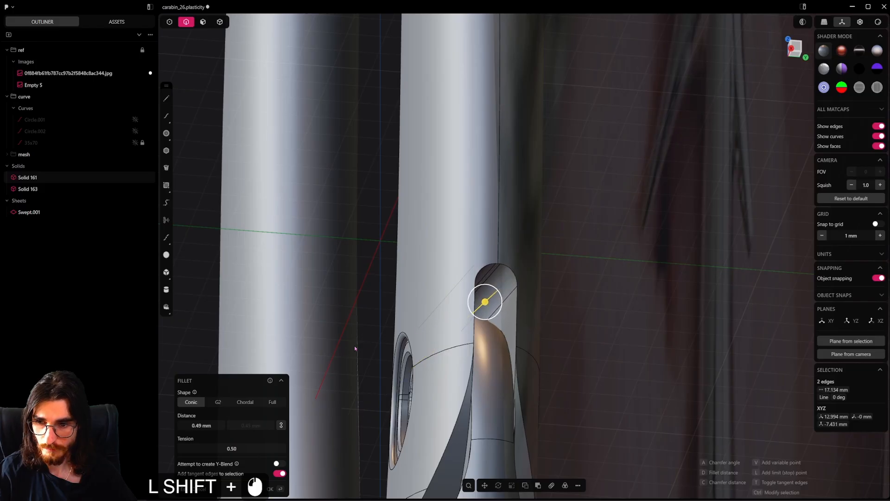
left_click(274, 403)
right_click(519, 314)
Select the edge loops around both openings of the gate's hinge slot and undo the trial fillets on them
scroll(519, 315, "down", 5)
middle_click_drag(520, 316, 602, 362, "alt")
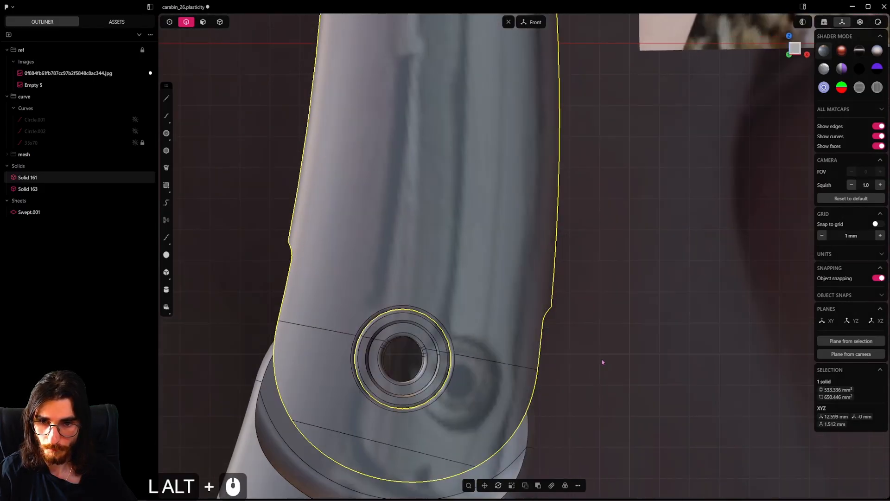
middle_click_drag(543, 334, 263, 198)
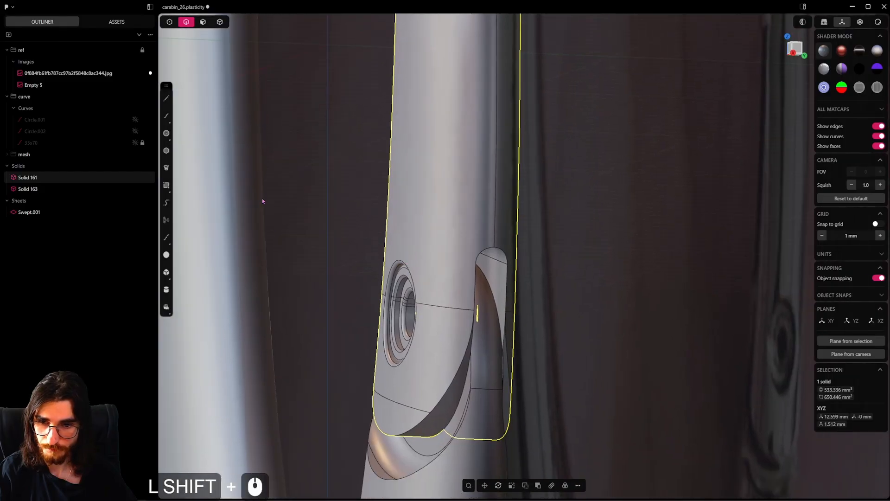
left_click(506, 253, "alt")
key("b")
scroll(506, 253, "up", 5)
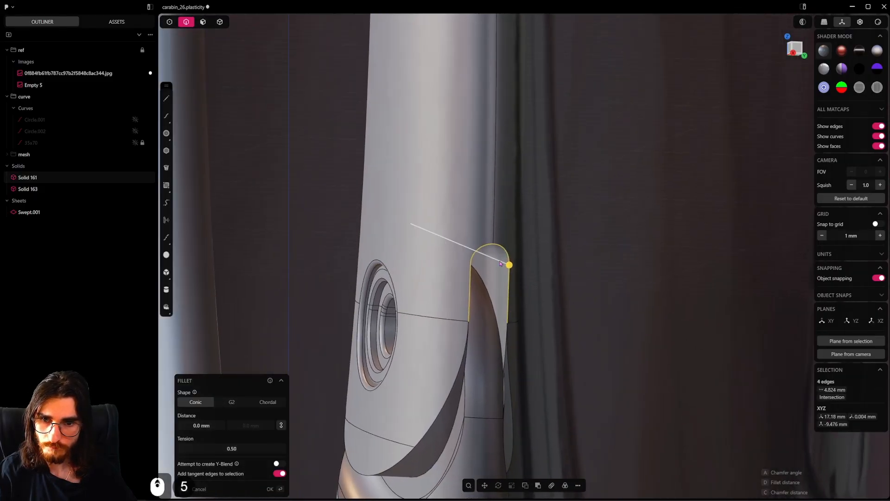
middle_click_drag(507, 258, 512, 325)
left_click_drag(510, 267, 510, 272, "shift")
middle_click_drag(510, 273, 420, 276, "alt")
key("ctrl+z")
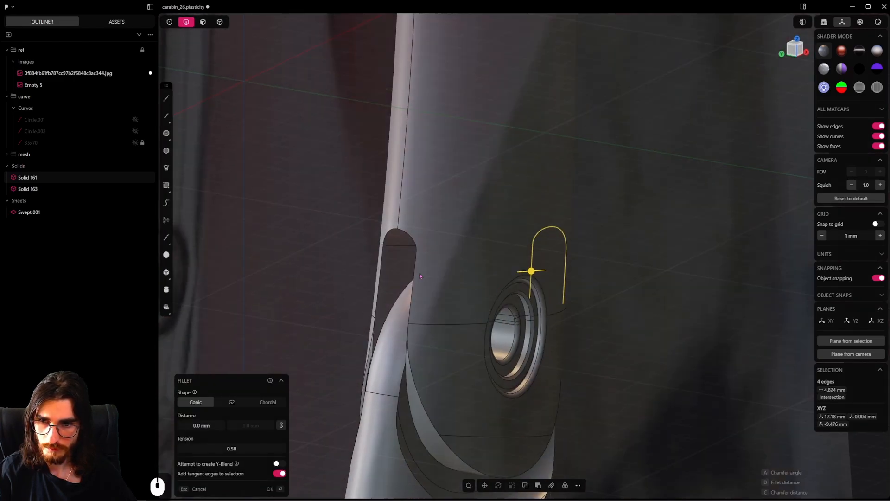
left_click(416, 266, "alt+shift")
left_click_drag(382, 257, 385, 263, "shift")
key("ctrl+z")
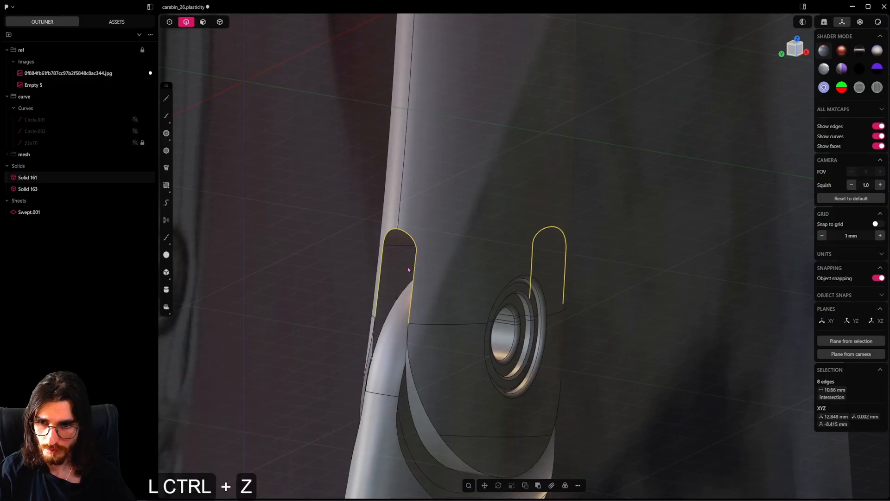
Fillet the edge loops around both openings of the gate's hinge slot by about 0.11 mm
middle_click_drag(407, 268, 504, 296)
scroll(432, 254, "up", 2)
left_click(462, 259, "shift")
left_click_drag(462, 258, 465, 260, "shift")
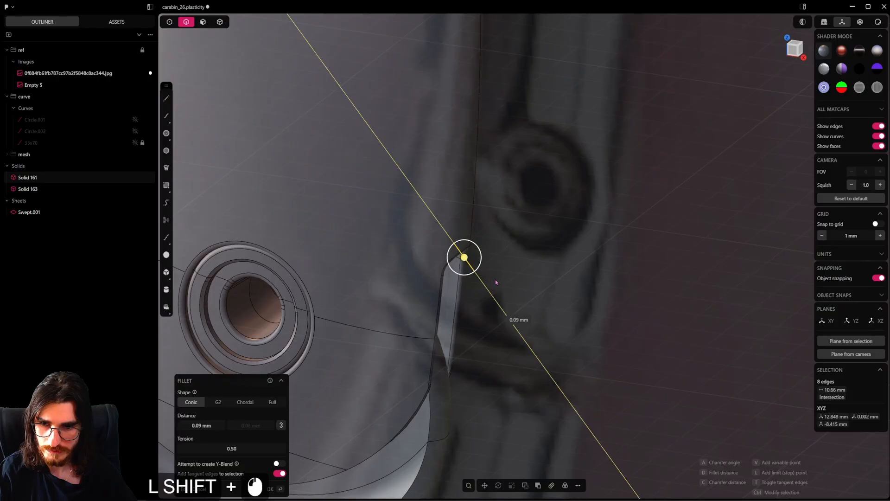
left_click_drag(504, 284, 504, 283, "shift")
middle_click_drag(425, 319, 367, 298)
middle_click_drag(470, 399, 461, 283)
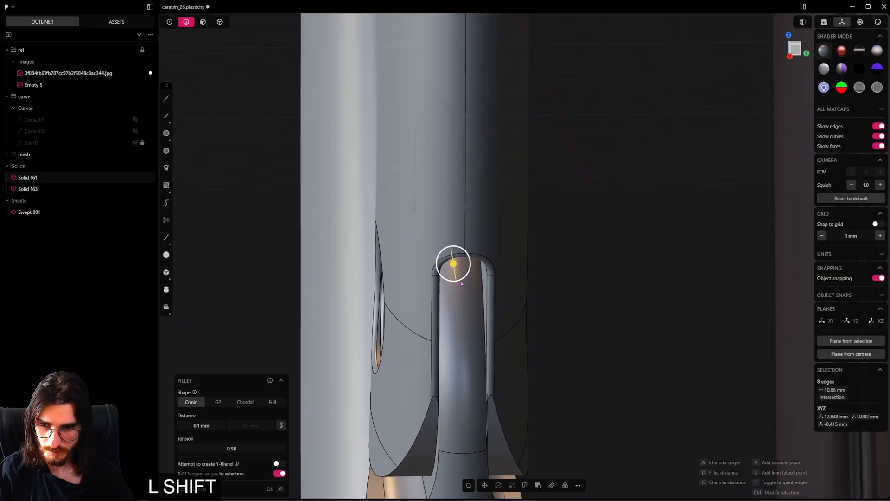
left_click_drag(456, 269, 456, 258, "shift")
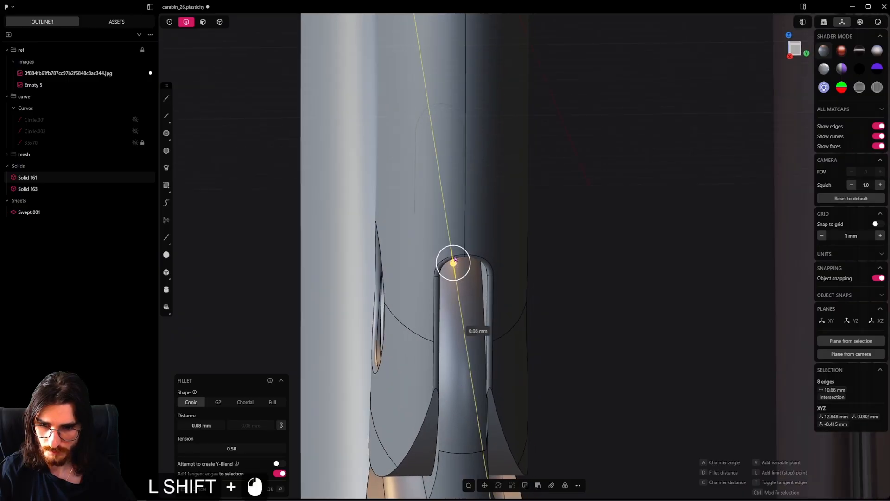
middle_click_drag(455, 260, 551, 326, "alt")
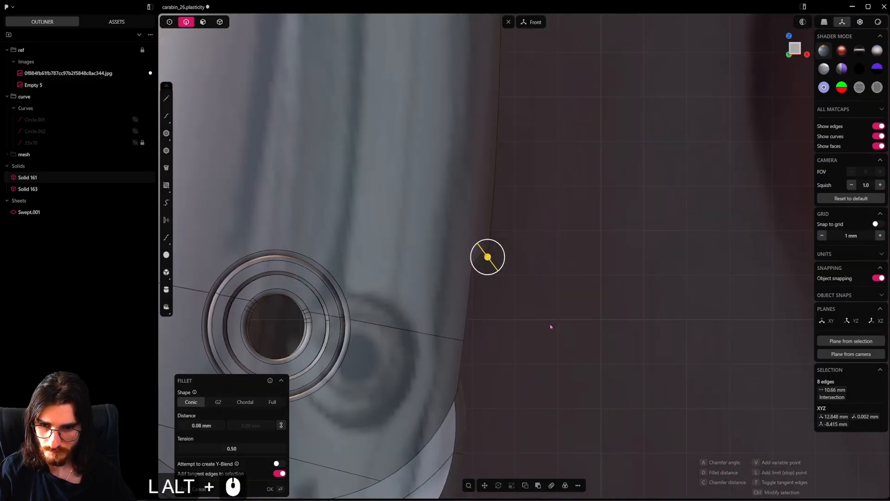
left_click_drag(487, 258, 485, 259, "shift")
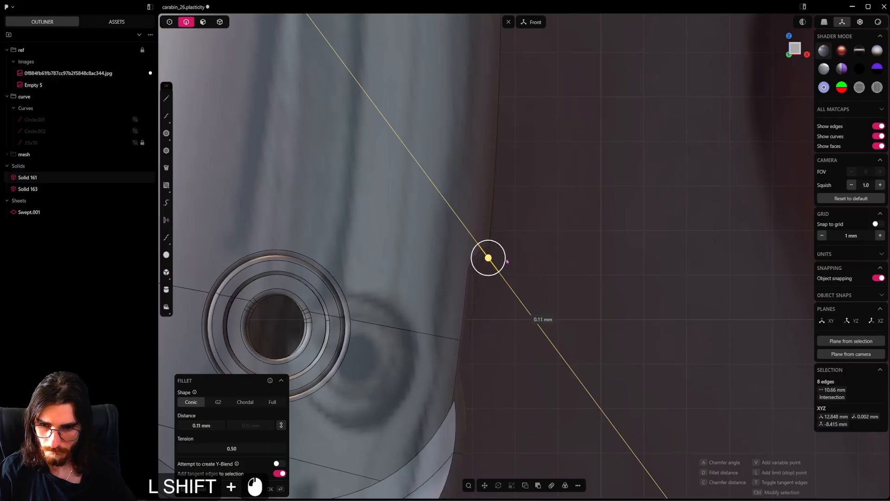
right_click(487, 400)
Hide the gate and the hinge pin, and select the remaining body sheet in the right view
scroll(524, 334, "down", 5)
middle_click_drag(525, 333, 619, 292)
scroll(738, 282, "down", 3)
scroll(738, 283, "down", 2)
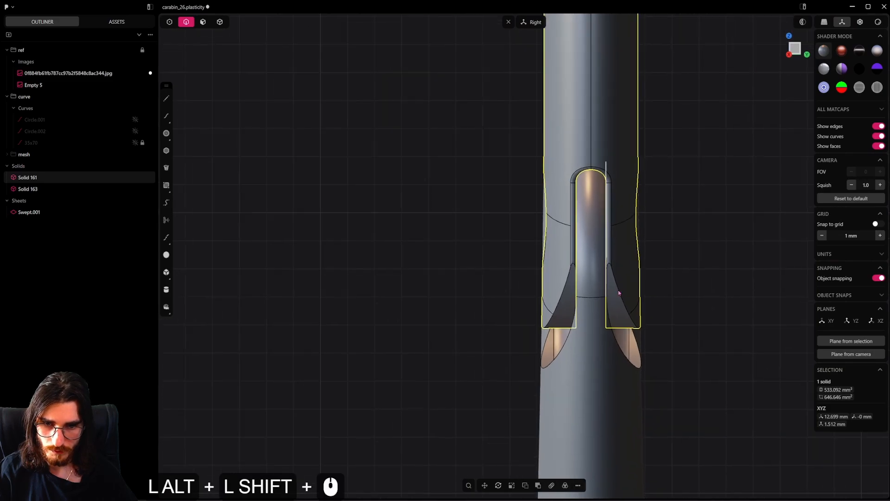
scroll(619, 290, "up", 20, "alt")
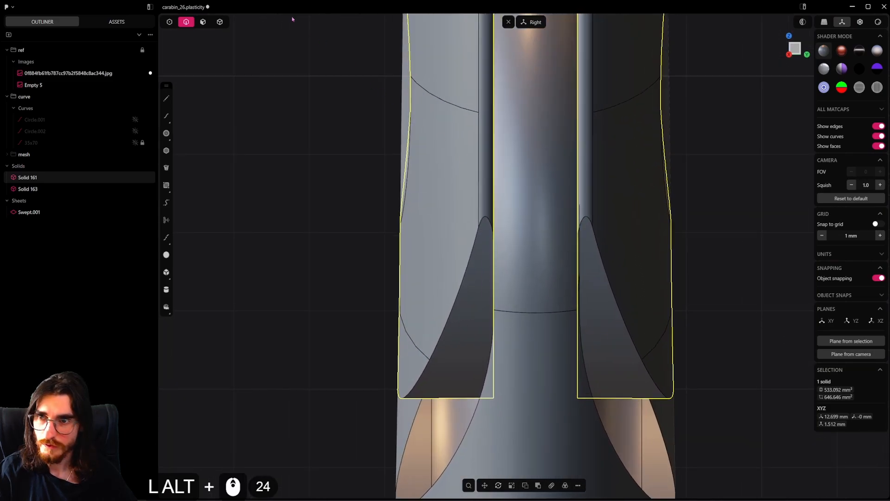
left_click(692, 235, "alt")
left_click(618, 236, "alt")
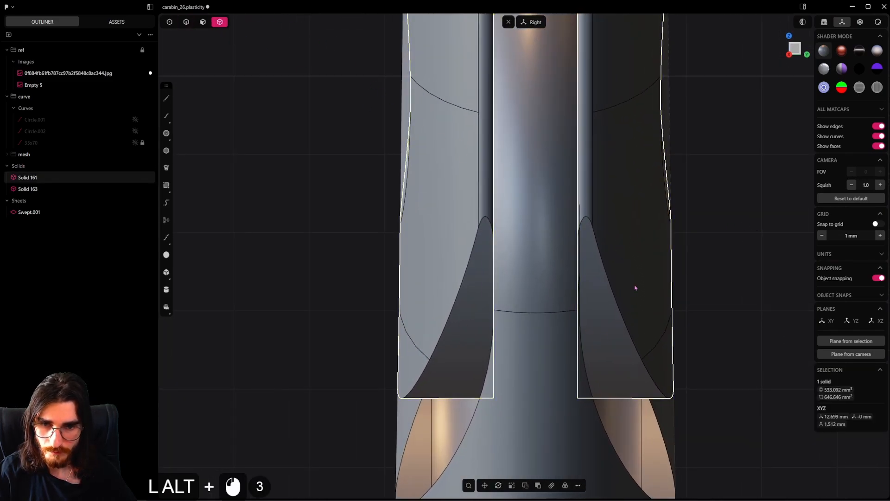
key("alt+h")
middle_click_drag(590, 290, 622, 294, "alt")
left_click(616, 227, "alt")
key("alt+h")
left_click(569, 326, "alt")
scroll(591, 294, "down", 20)
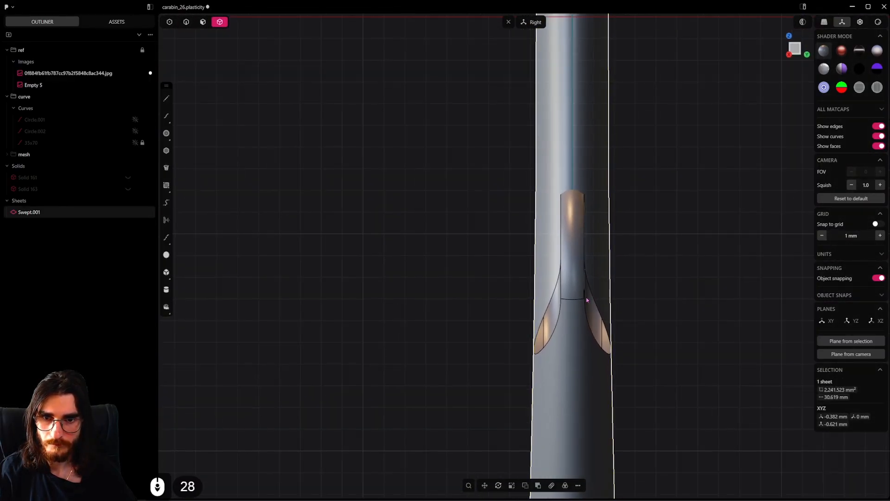
scroll(598, 372, "down", 4)
Mirror the body sheet along the Y axis across its lengthwise center plane, with cutting down the mirror plane enabled
key("alt+x")
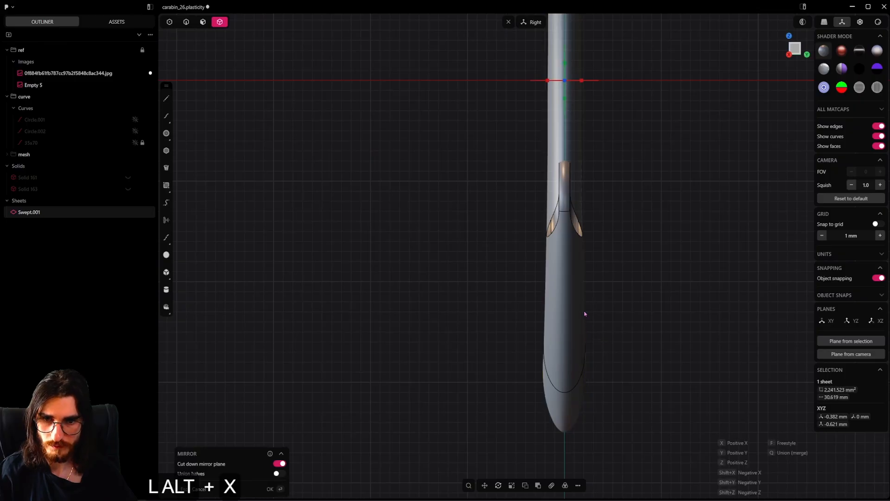
middle_click_drag(584, 312, 540, 241, "shift")
scroll(535, 185, "up", 8)
left_click(533, 177)
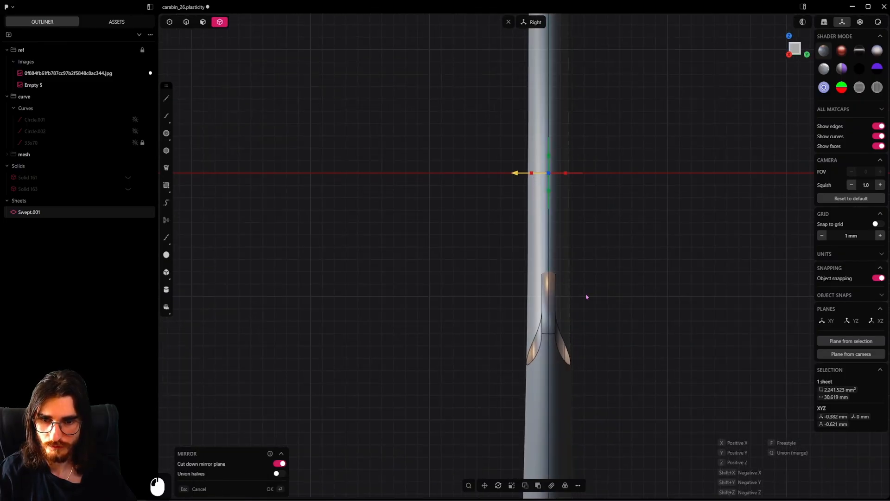
left_click(584, 302)
Unhide the gate and the hinge pin
scroll(560, 324, "up", 20)
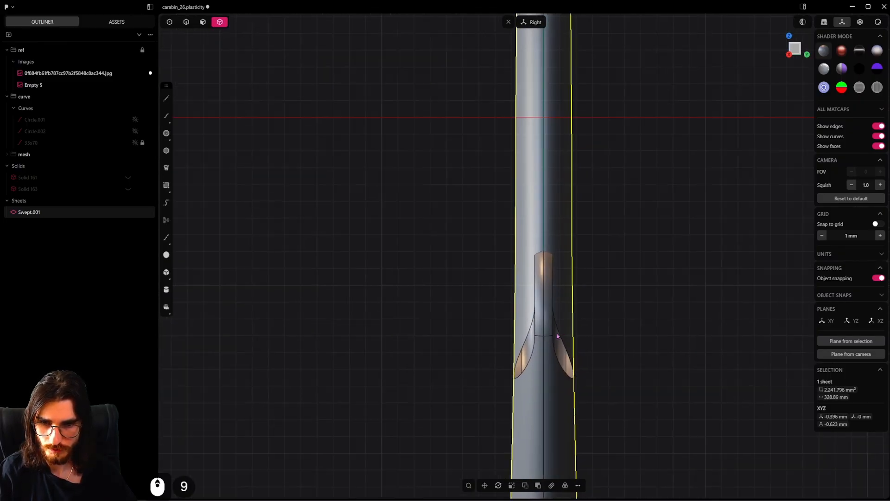
key("alt+h")
scroll(549, 342, "up", 15)
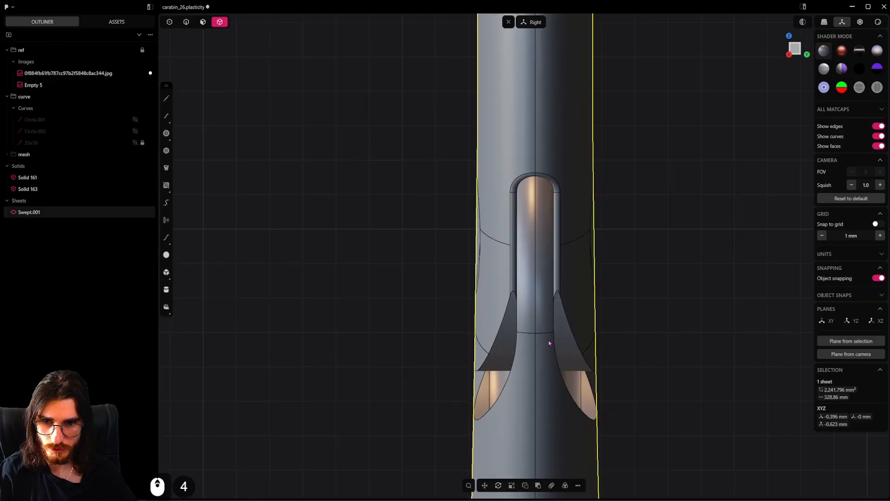
Check the hinge slot area with edge display switched off, restore the edges, and save the file
middle_click_drag(549, 340, 529, 268)
key("4")
key("shift+z")
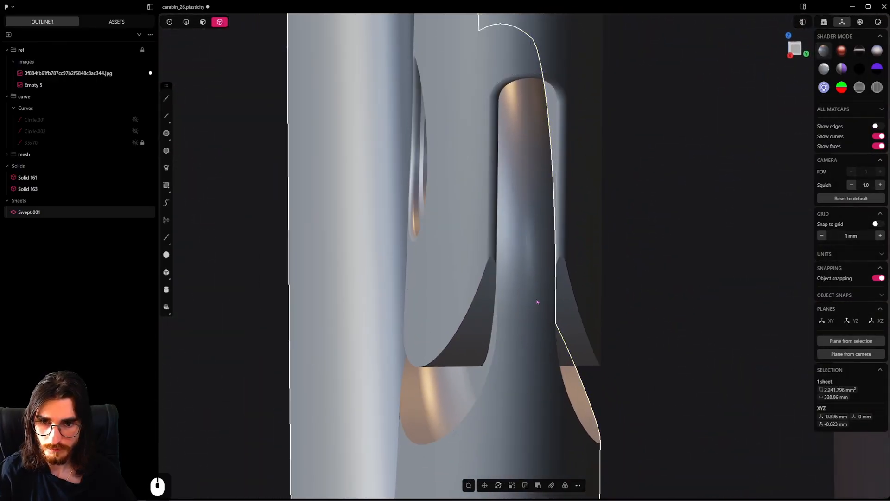
middle_click_drag(536, 302, 573, 283)
scroll(573, 282, "down", 6)
scroll(552, 286, "down", 7)
key("shift+z")
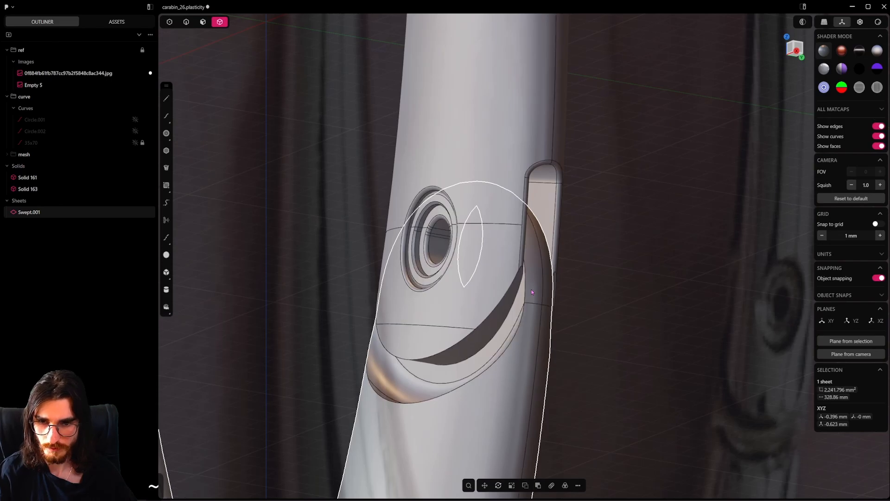
middle_click_drag(528, 302, 568, 354)
key("ctrl+s")
Compare the carabiner with the reference photo in the front view, examining the star ornaments
scroll(542, 334, "down", 7)
scroll(568, 354, "down", 5)
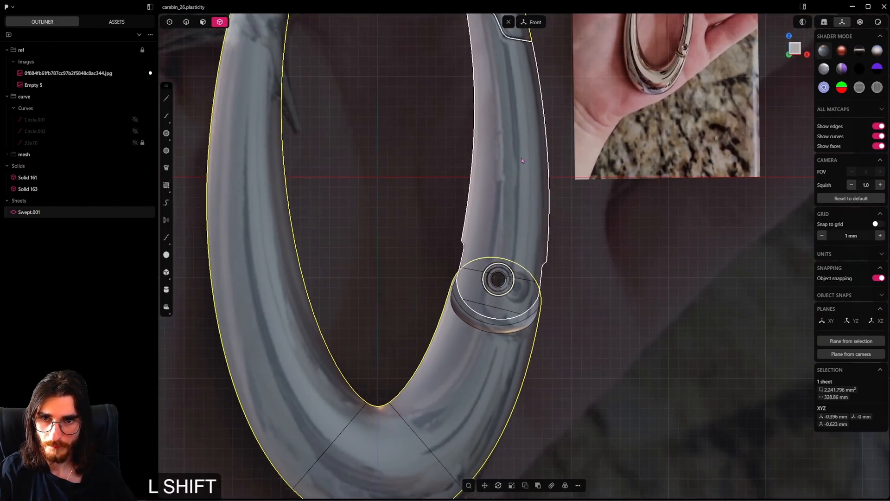
middle_click_drag(521, 158, 572, 228, "shift")
left_click(538, 314)
scroll(559, 315, "down", 5)
scroll(573, 229, "down", 2)
left_click(616, 371)
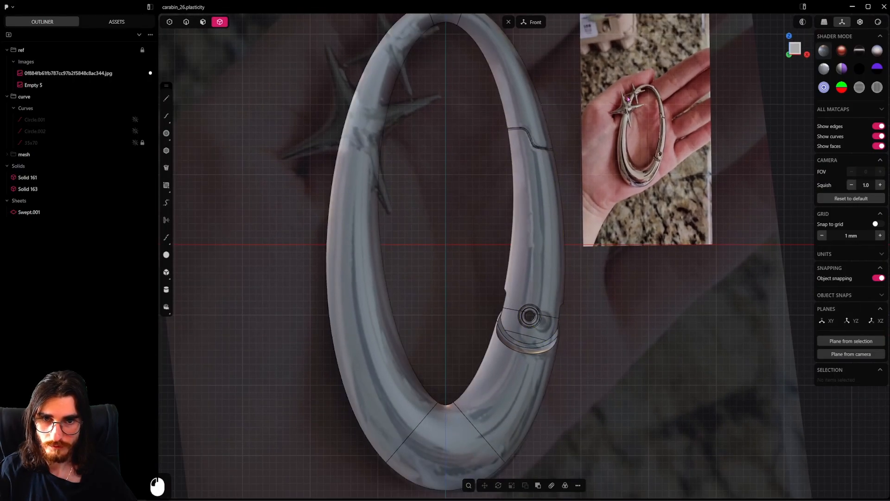
scroll(583, 283, "down", 3)
middle_click_drag(583, 284, 503, 279, "shift")
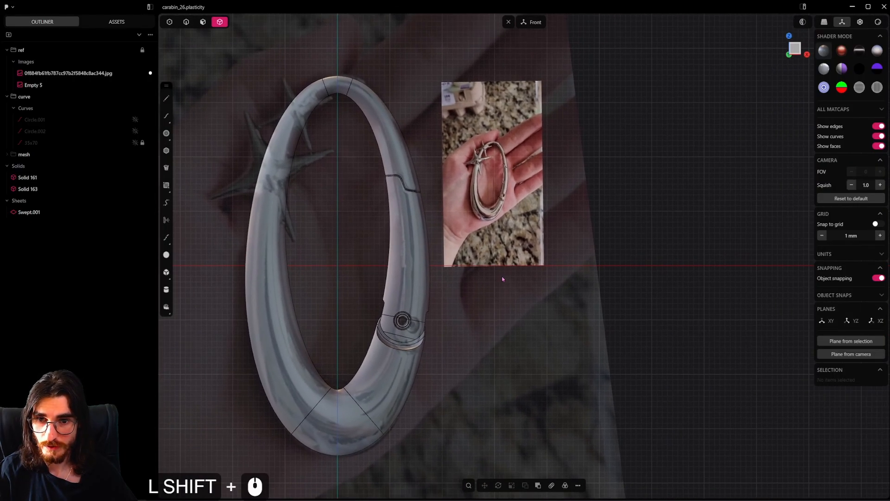
middle_click_drag(568, 277, 567, 288, "shift")
scroll(522, 240, "up", 5)
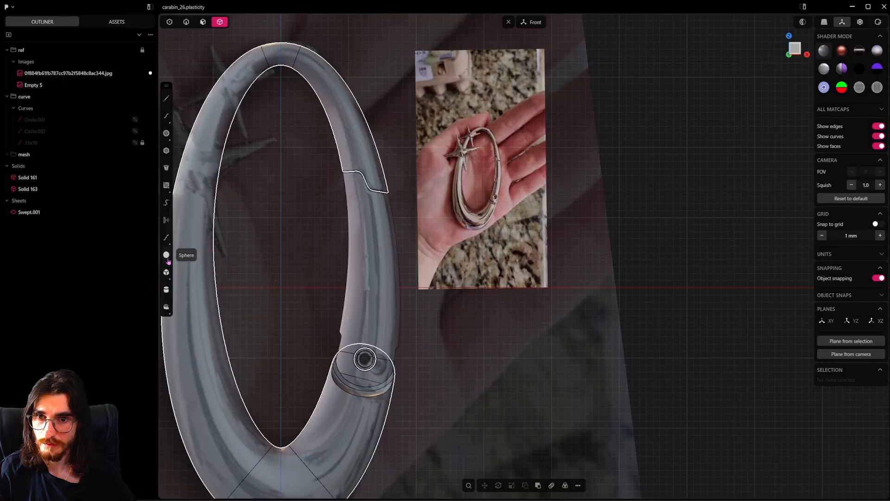
scroll(168, 261, "up", 9)
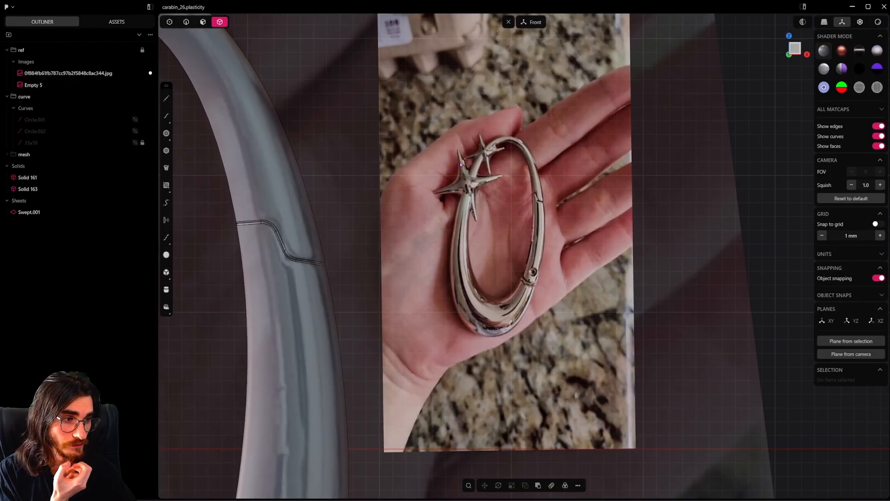
scroll(454, 240, "down", 19)
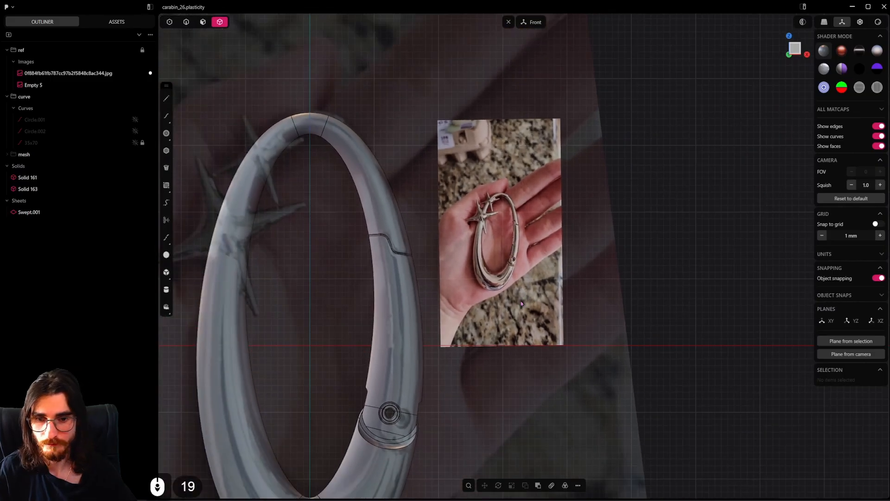
middle_click_drag(506, 251, 483, 198, "shift")
left_click(163, 261)
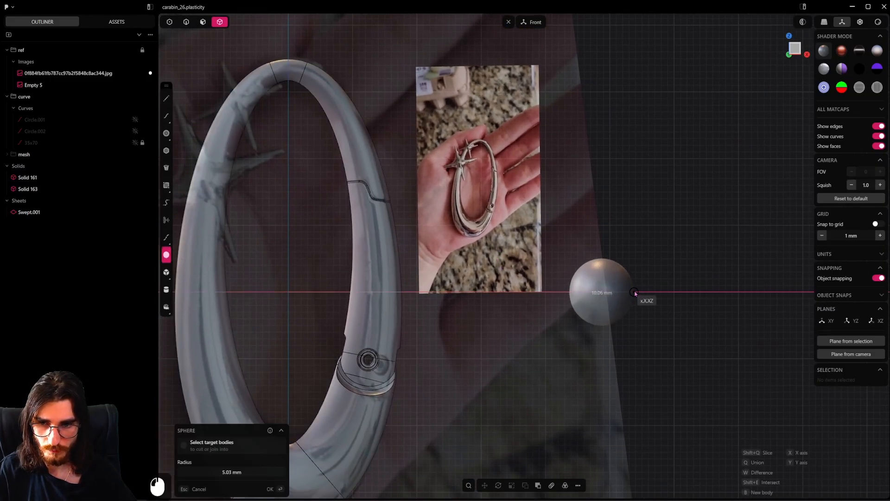
left_click(635, 293)
key("Escape")
Create a sphere of about 3.33 mm radius centered on the origin in the front view
middle_click_drag(493, 294, 767, 267, "shift")
scroll(723, 267, "up", 4)
left_click(167, 254)
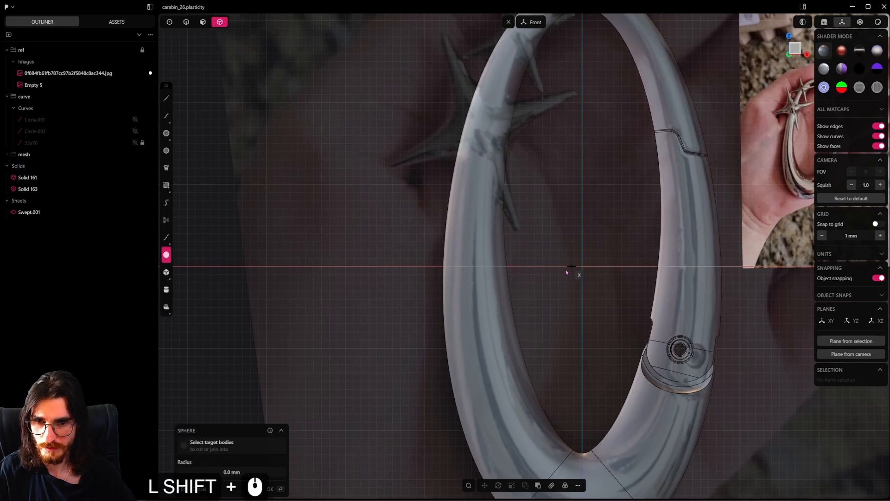
scroll(533, 270, "up", 3)
left_click(514, 268)
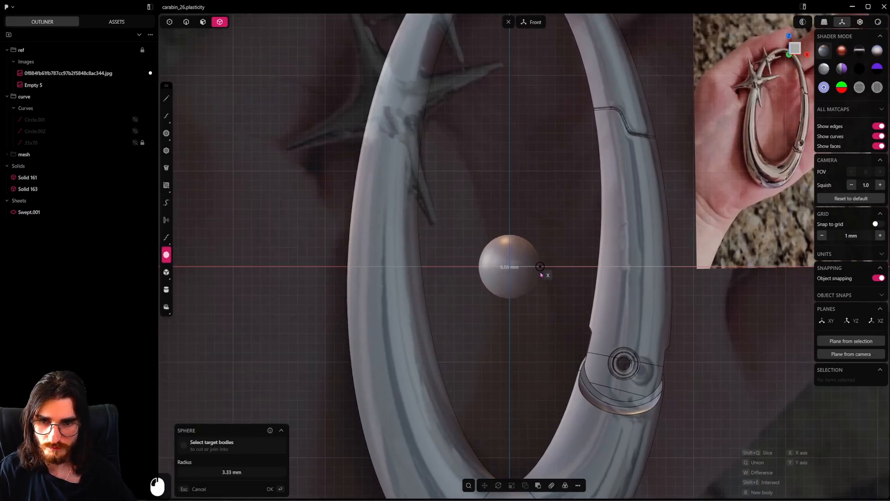
left_click(541, 274)
Put the gate, the hinge pin and the sphere into the mesh group and hide that group
left_click_drag(59, 166, 56, 154)
left_click(33, 211)
scroll(568, 206, "down", 6)
middle_click_drag(626, 206, 580, 215)
left_click(567, 292)
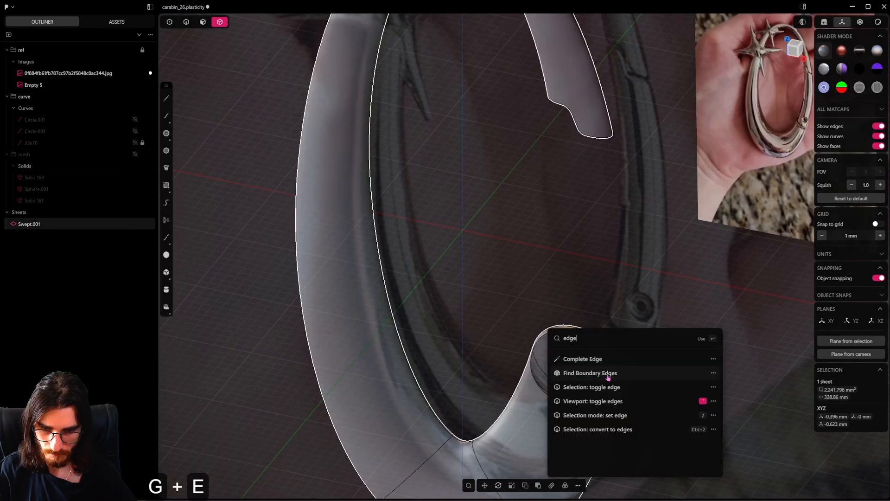
Inspect the body sheet's open boundary edges around the hinge tongue from several angles with Extend Sheet at 0 mm
left_click(608, 377)
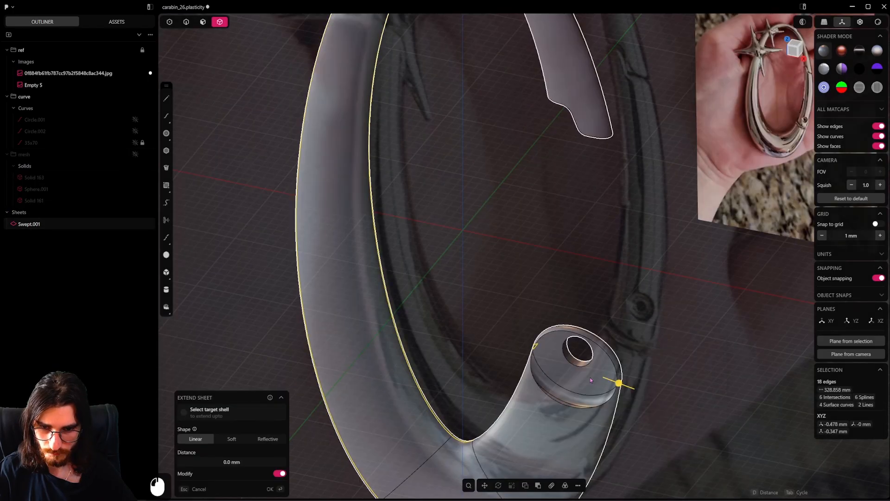
middle_click_drag(603, 376, 545, 381)
scroll(546, 381, "up", 20)
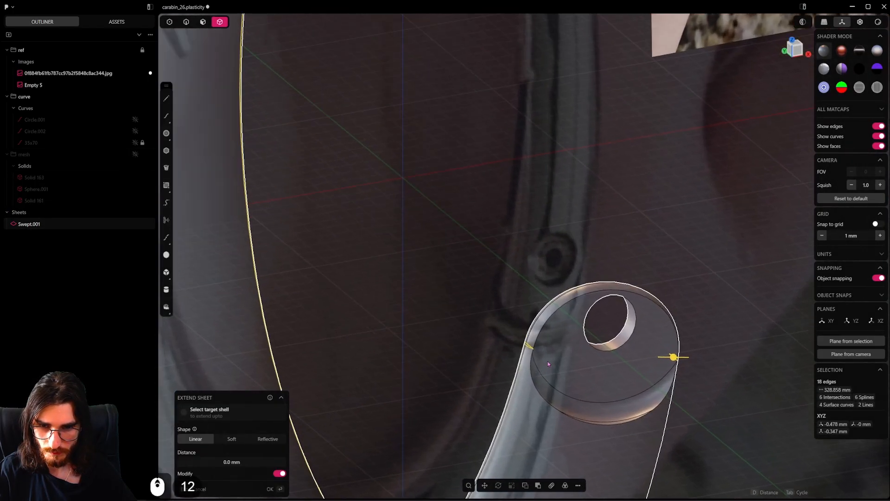
middle_click_drag(535, 330, 498, 306)
scroll(514, 298, "down", 20)
scroll(547, 286, "down", 20)
middle_click_drag(550, 278, 555, 330, "shift")
scroll(534, 388, "down", 3)
scroll(533, 391, "up", 7)
middle_click_drag(534, 391, 622, 307, "shift")
scroll(622, 307, "up", 6)
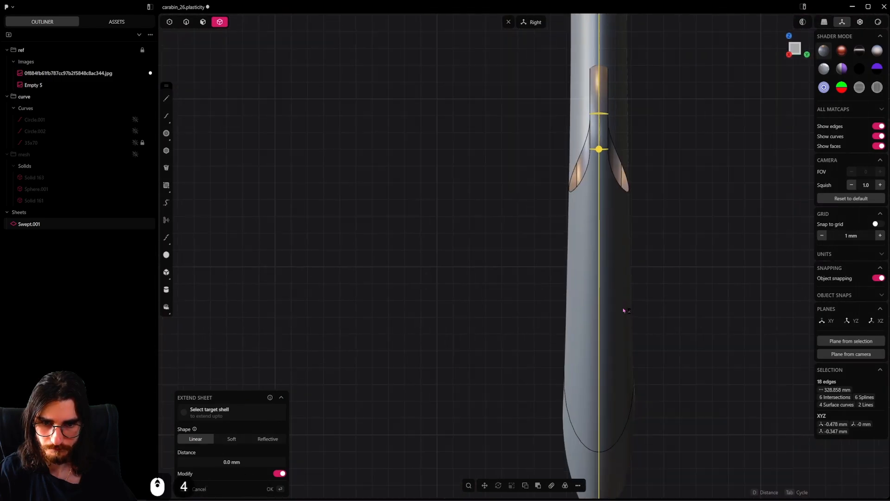
middle_click_drag(634, 189, 598, 375, "shift")
middle_click_drag(592, 168, 578, 240)
left_click(606, 280)
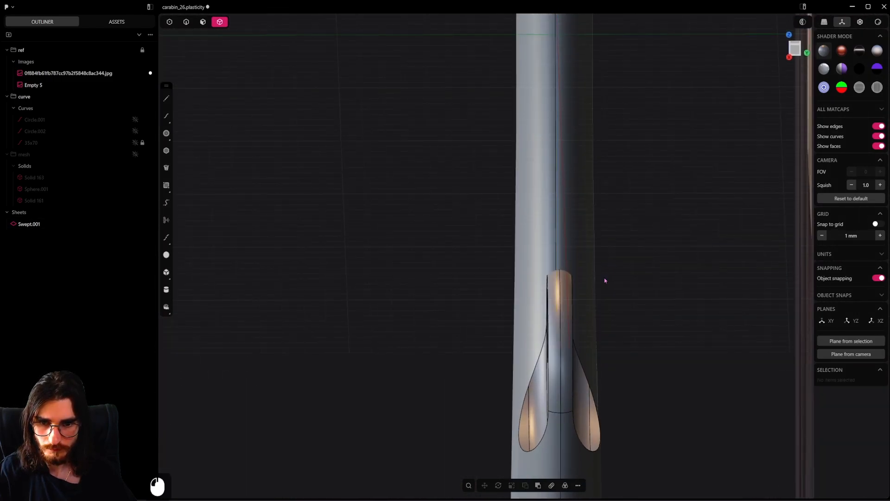
Try moving the body sheet slightly in the right view and undo the move
scroll(550, 231, "up", 16)
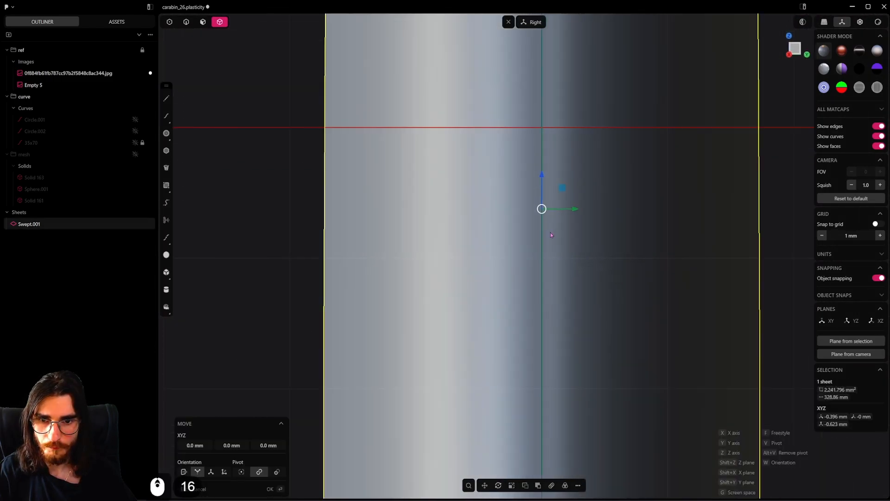
scroll(550, 231, "down", 3)
key("g")
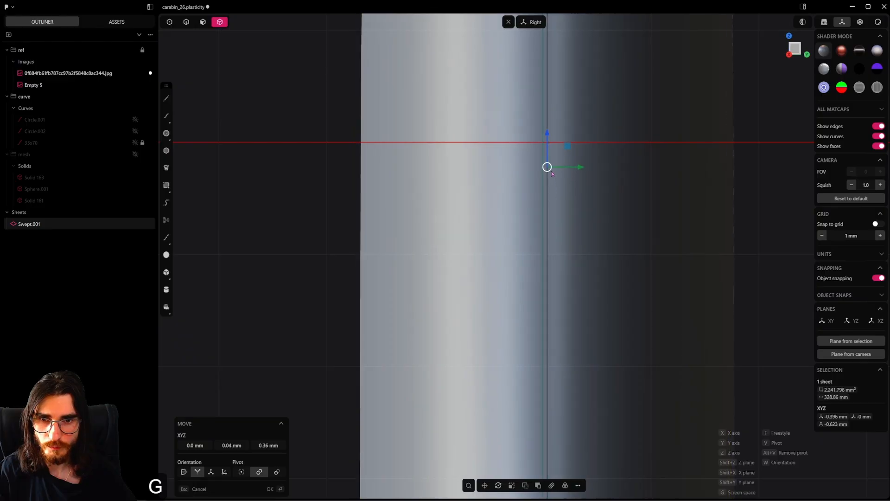
key("ctrl+z")
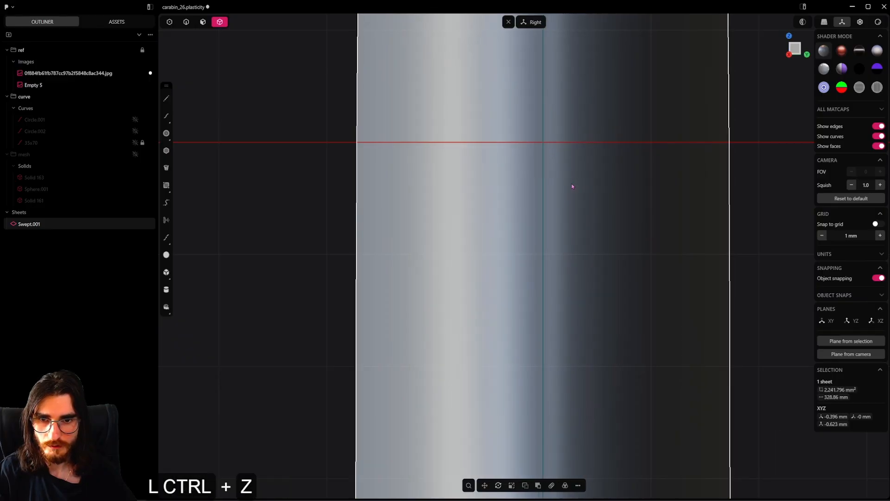
Show the mesh group again and hide only the sphere
scroll(571, 186, "down", 10)
middle_click_drag(536, 222, 484, 237)
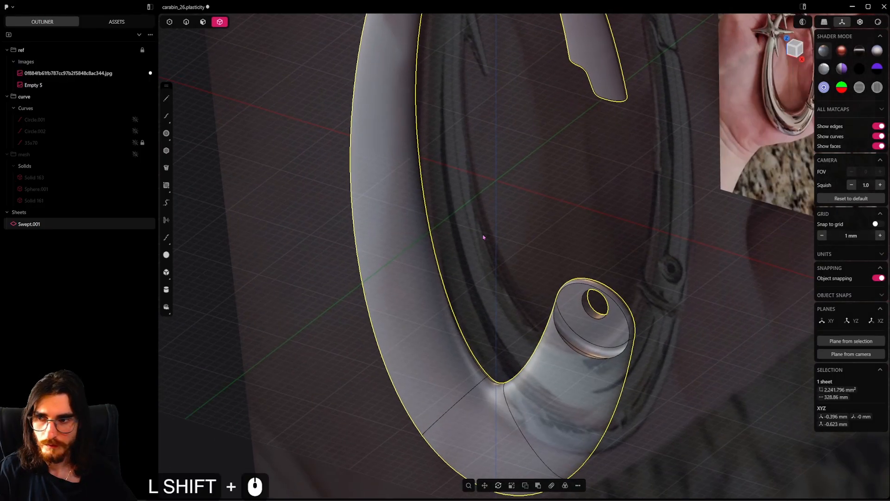
scroll(483, 237, "down", 6)
left_click(135, 200)
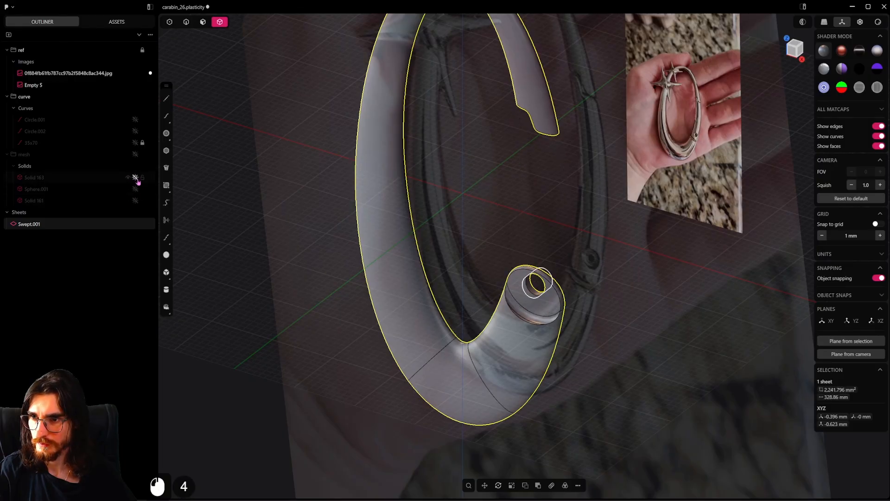
key("ctrl+z")
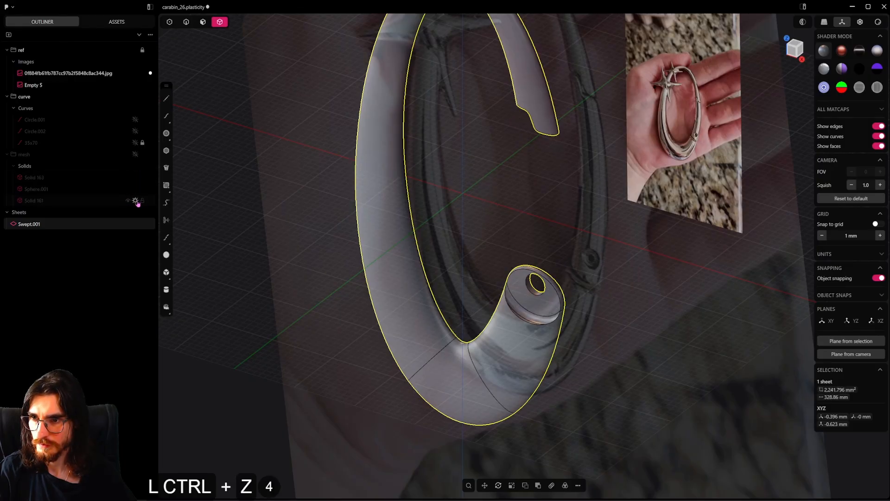
left_click(135, 166)
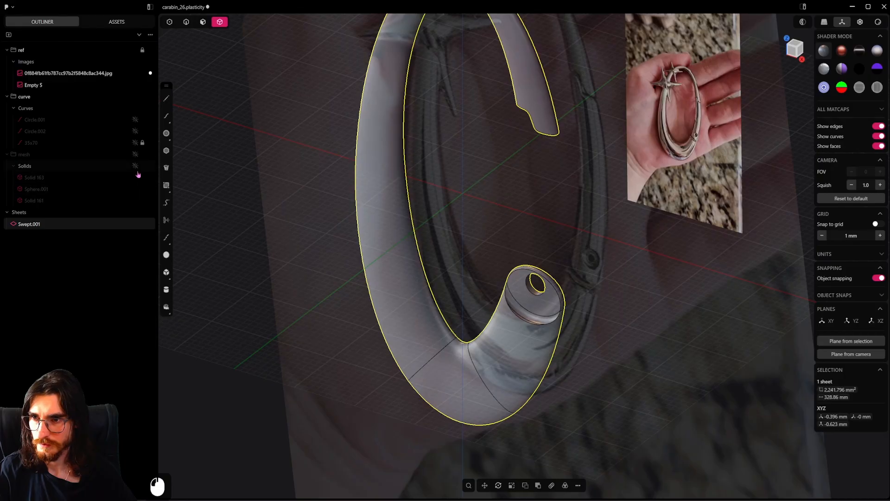
left_click(135, 155)
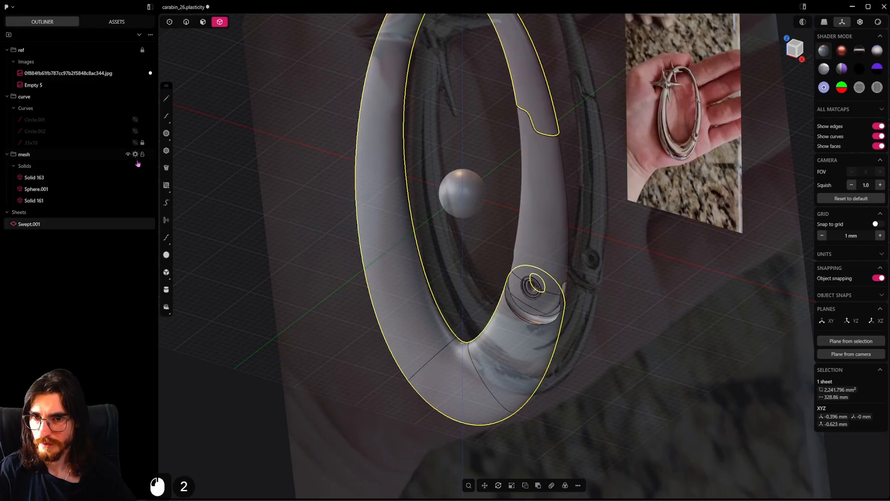
left_click(524, 199)
left_click(466, 213)
key("h")
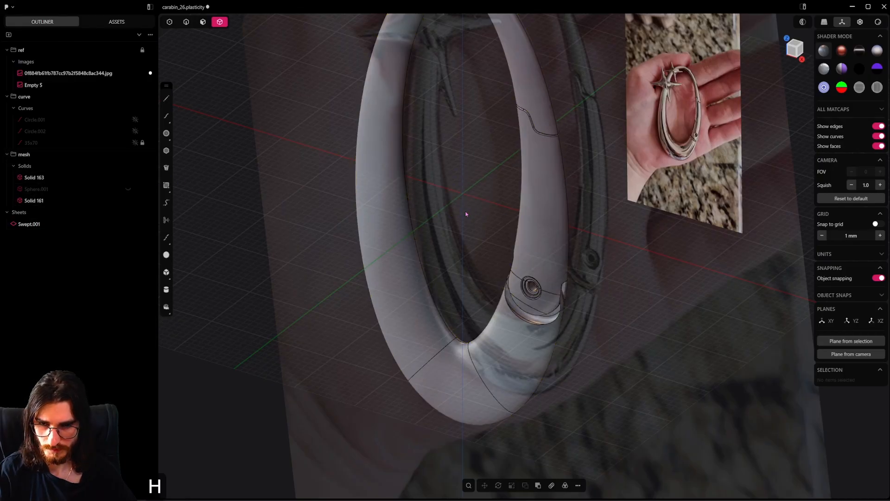
Select the body sheet, gate and hinge pin together and try moving them in the front view
middle_click_drag(492, 263, 510, 248, "alt")
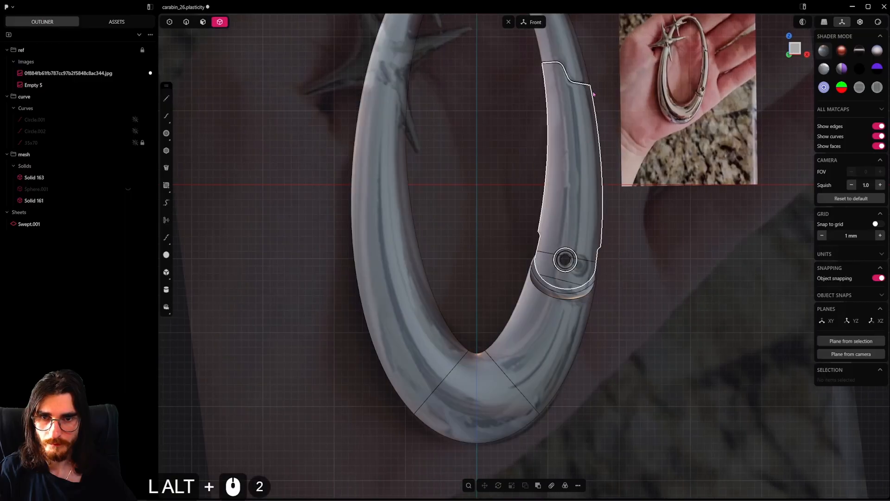
left_click_drag(604, 48, 362, 397)
key("g")
key("2")
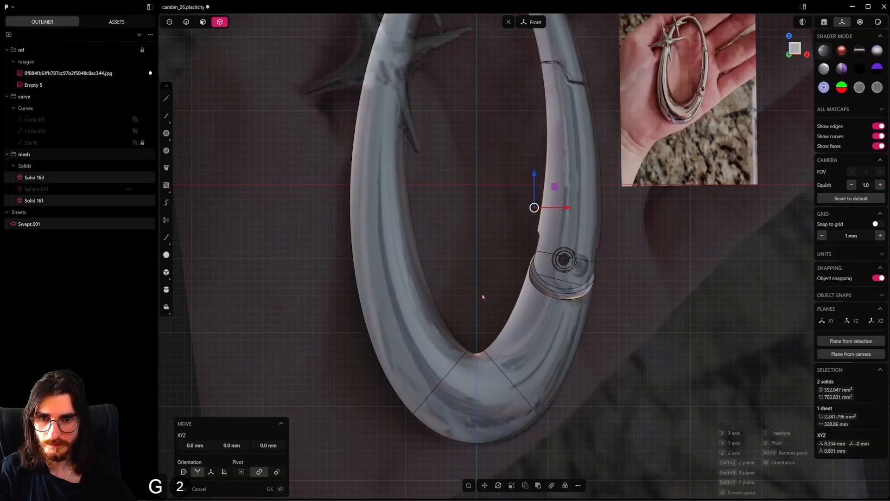
left_click(476, 280)
key("ctrl+z")
Move the body sheet, gate and hinge pin together by -8.22, 0 and 3.1 mm, snapping to the origin in the right view
middle_click_drag(500, 289, 496, 306, "alt")
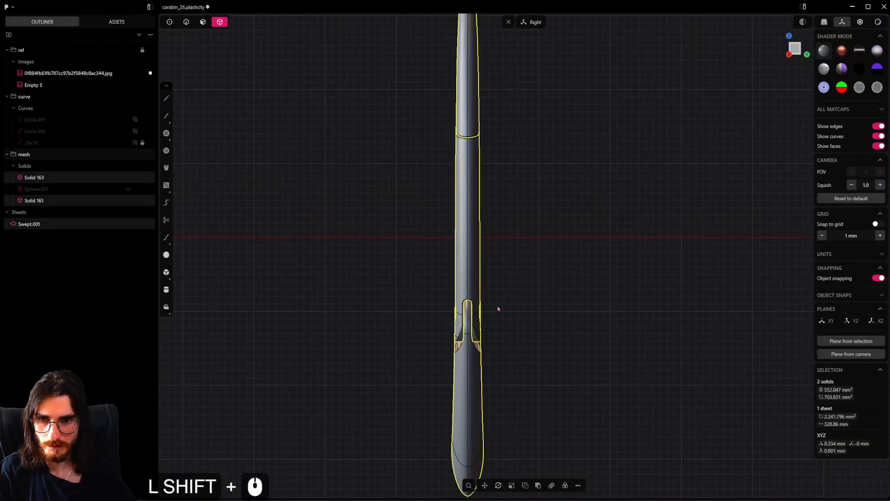
scroll(463, 259, "up", 15)
middle_click_drag(534, 375, 553, 248, "shift")
scroll(563, 371, "down", 5)
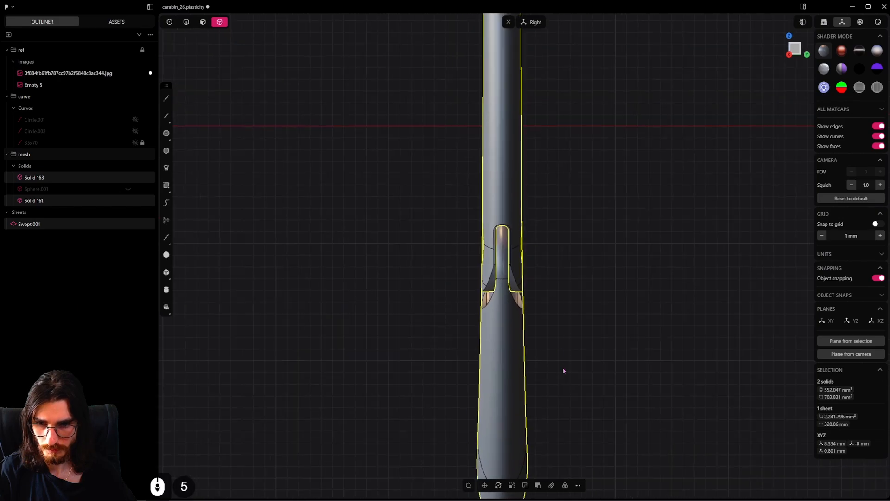
key("g")
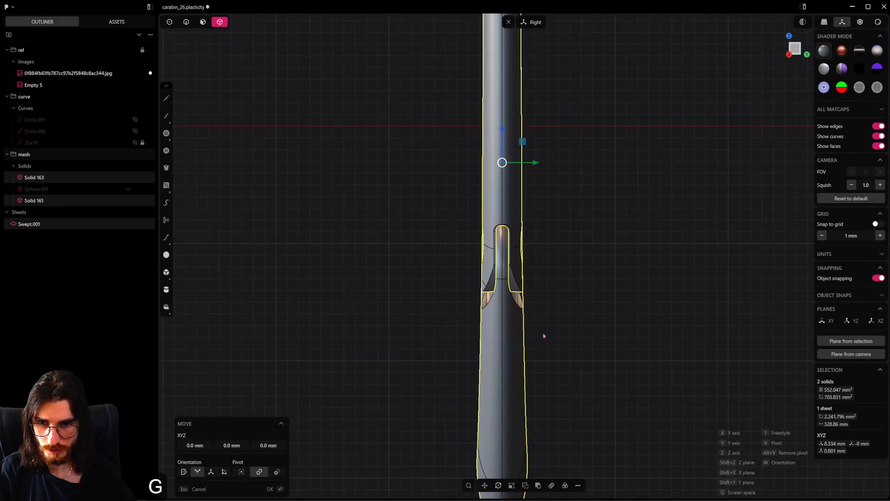
key("g")
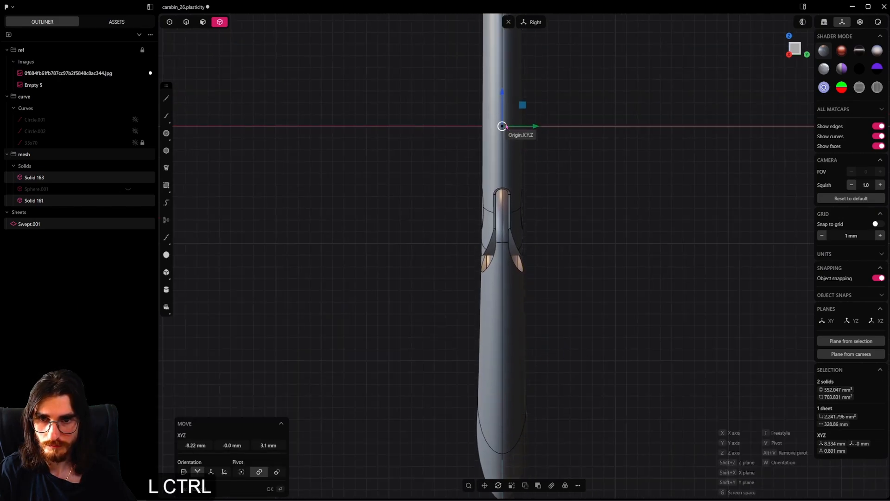
left_click(502, 127, "ctrl")
right_click(565, 271)
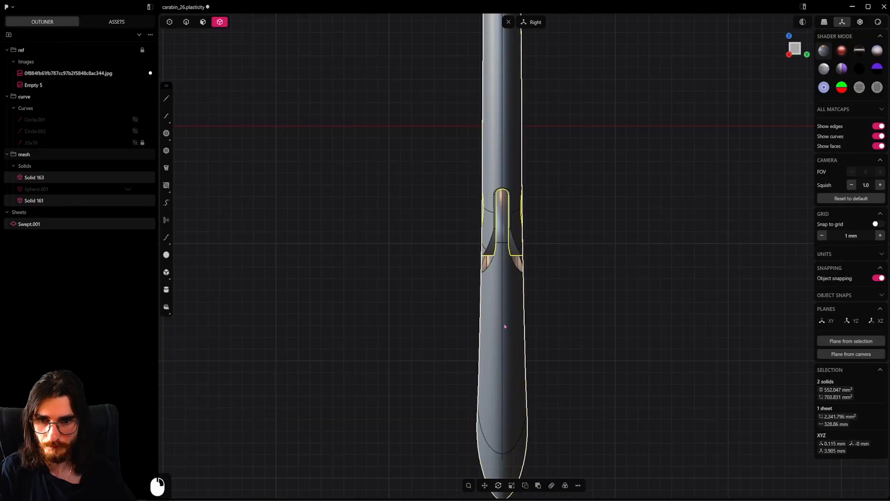
Mirror the body sheet across its thickness about the origin's mid-plane, with cutting down the mirror plane enabled
left_click(504, 326)
scroll(553, 324, "down", 6)
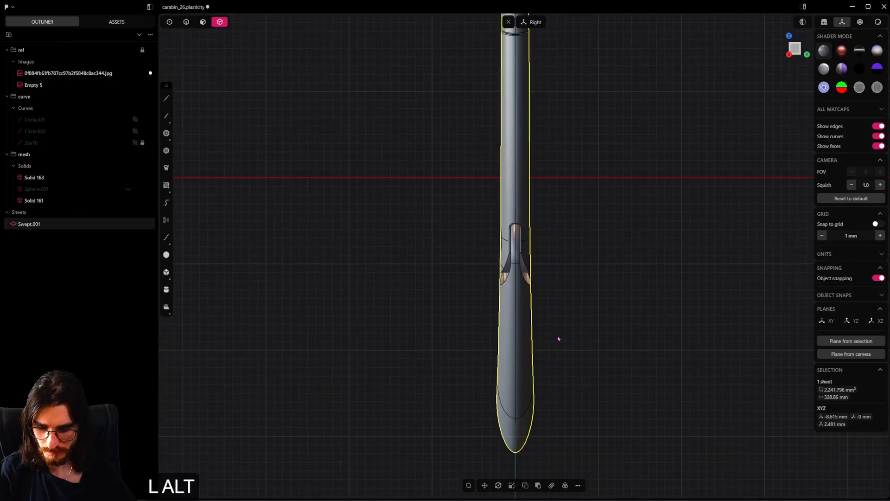
key("alt+x")
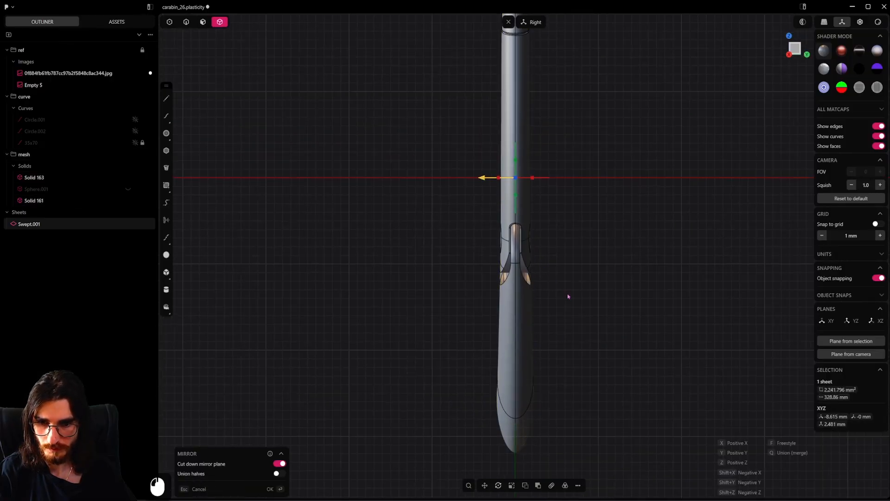
right_click(568, 297)
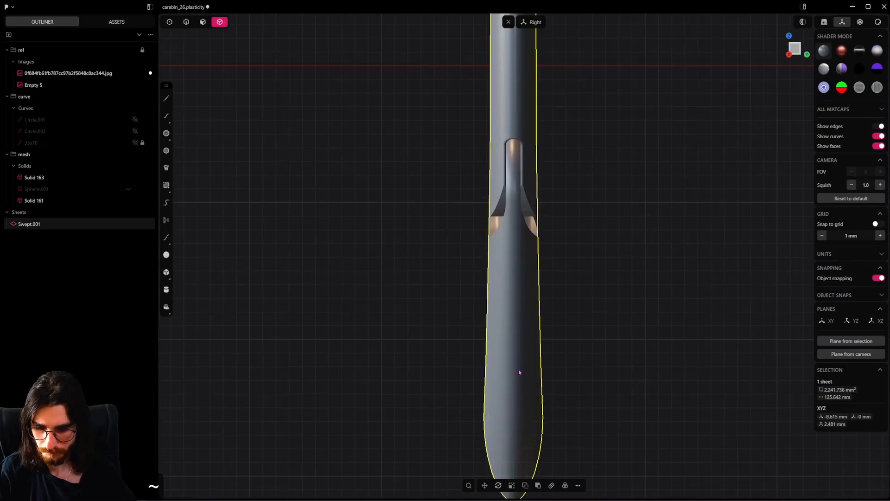
Find the body sheet's boundary edges and examine them around the hinge tongue and along the inner rim
scroll(520, 410, "down", 1)
mouse_move(504, 354)
middle_mouse_down()
mouse_move(628, 368)
mouse_move(491, 296)
mouse_move(518, 353)
middle_mouse_up()
scroll(507, 346, "up", 3)
key("7")
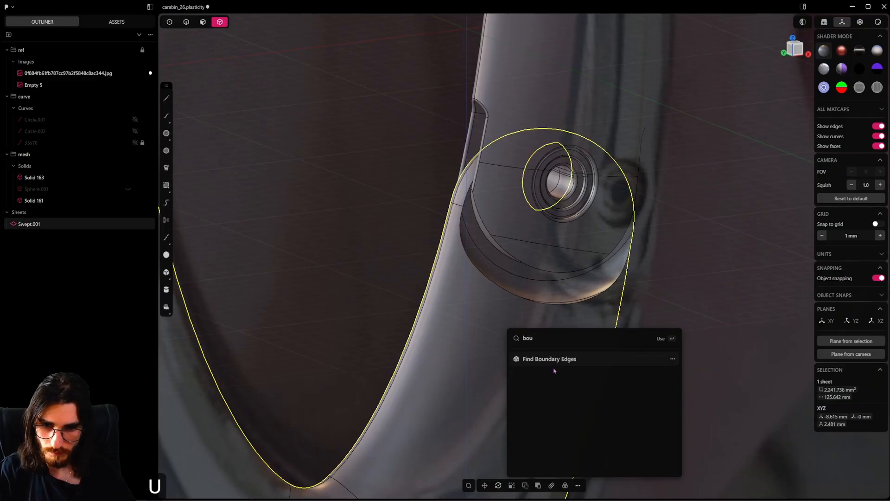
left_click(554, 359)
scroll(593, 338, "down", 13)
middle_click_drag(593, 337, 575, 204)
scroll(531, 367, "down", 4)
middle_click_drag(575, 204, 473, 296, "shift")
scroll(552, 340, "down", 5)
middle_click_drag(472, 297, 583, 97, "shift")
scroll(583, 96, "up", 6)
scroll(610, 167, "down", 3)
middle_click_drag(695, 316, 496, 265, "shift")
scroll(583, 218, "up", 5)
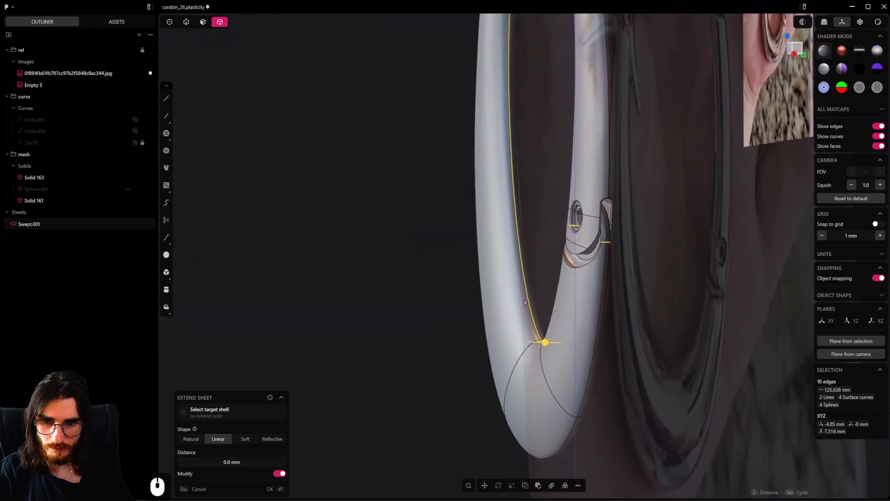
Hide the gate and the hinge pin so that only the body sheet is shown
left_click(613, 215)
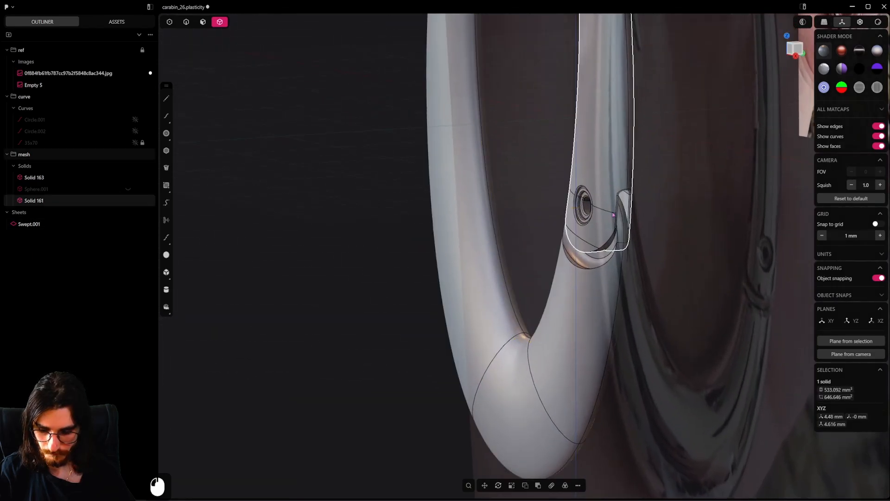
key("h")
scroll(554, 214, "up", 5)
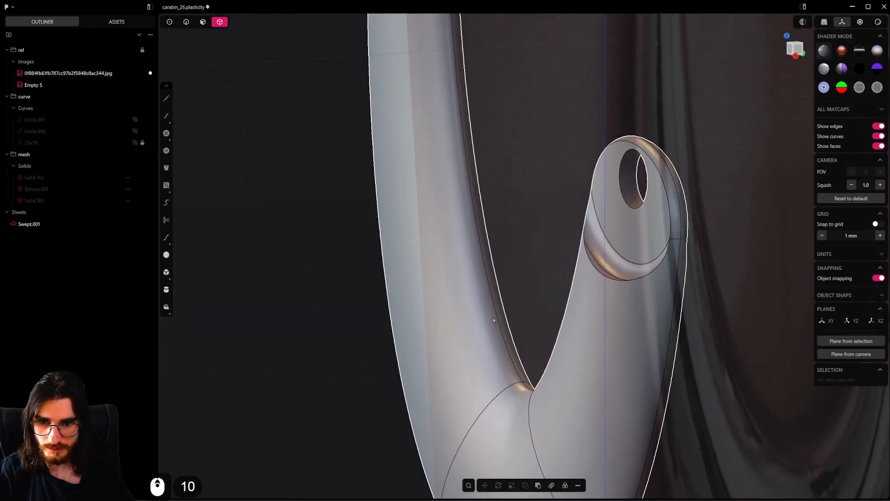
Try adding an isoparam cut beside the body's inner seam, starting from the selected seam edge
left_click(493, 317)
scroll(501, 326, "up", 5)
left_click(502, 328)
key("shift+e")
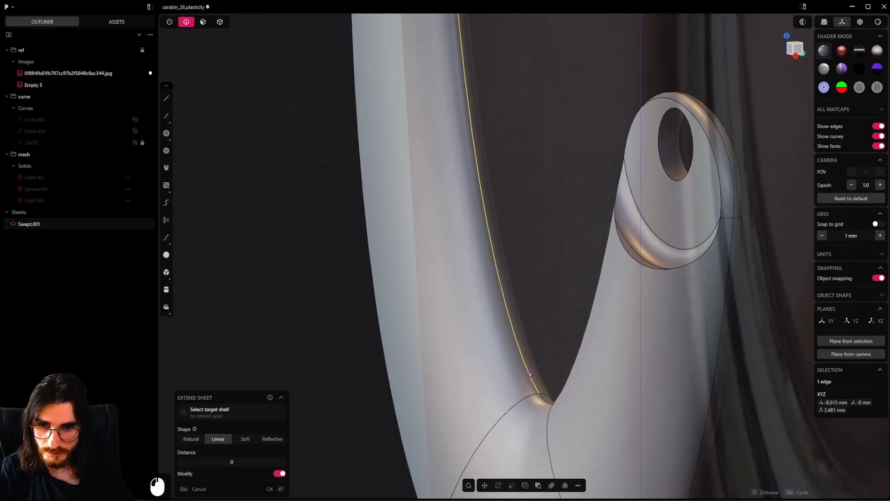
scroll(507, 371, "up", 4)
middle_click_drag(506, 348, 512, 398)
scroll(514, 406, "up", 5)
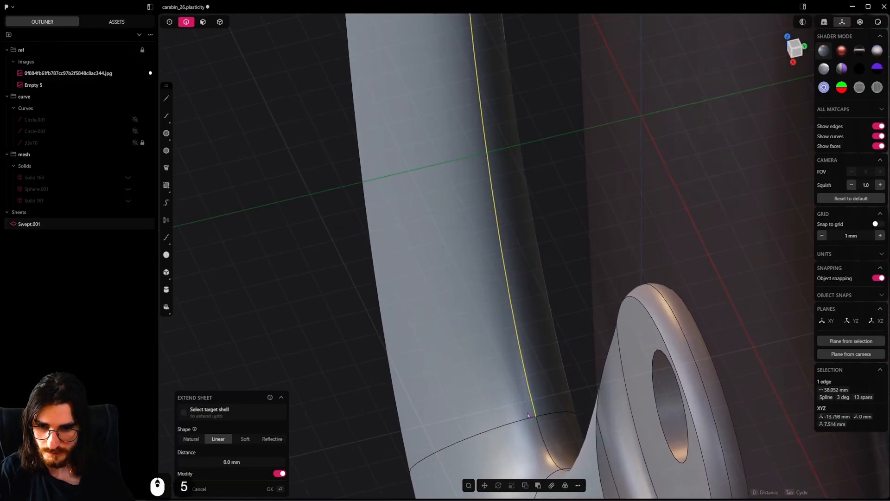
key("ctrl+r")
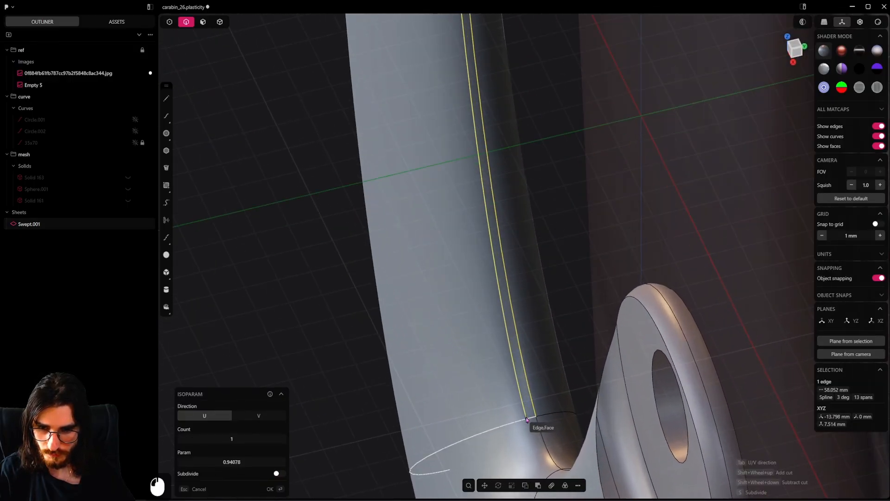
left_click(522, 416)
key("3")
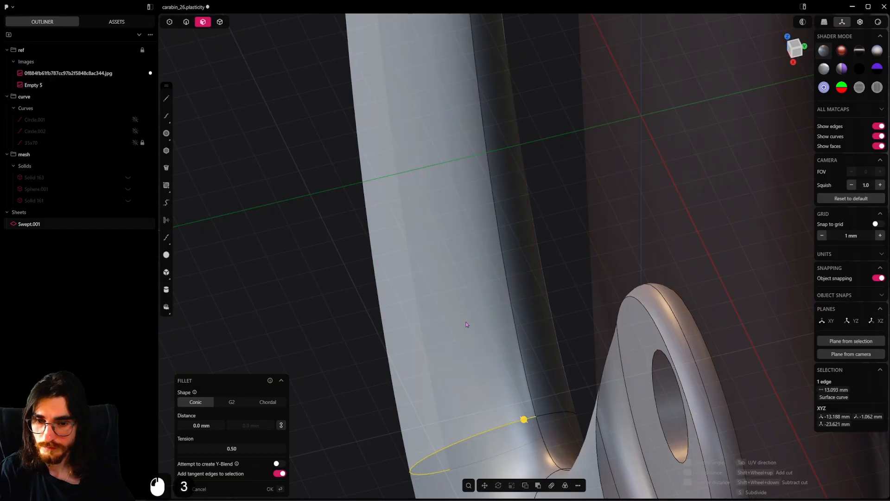
Add U-direction isoparam edges at about 0.925 on the long side faces, one on each side of the inner seam
left_click(467, 324)
scroll(508, 376, "up", 3)
key("ctrl+r")
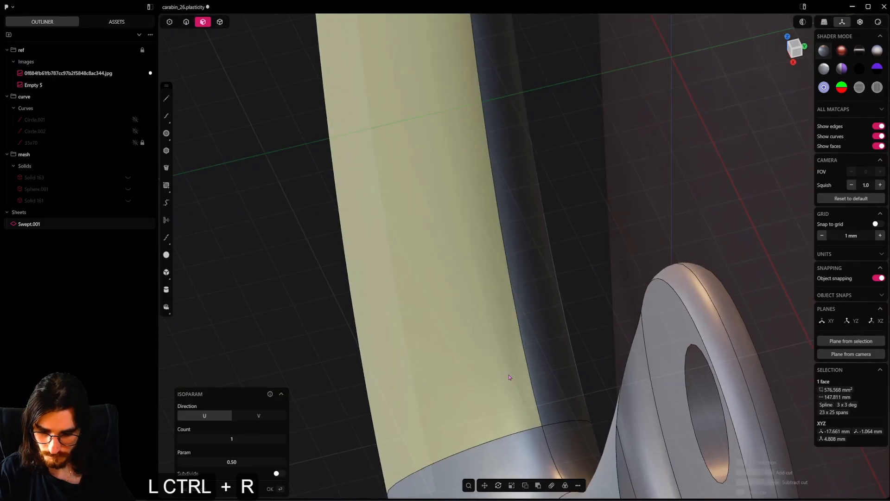
left_click(525, 423)
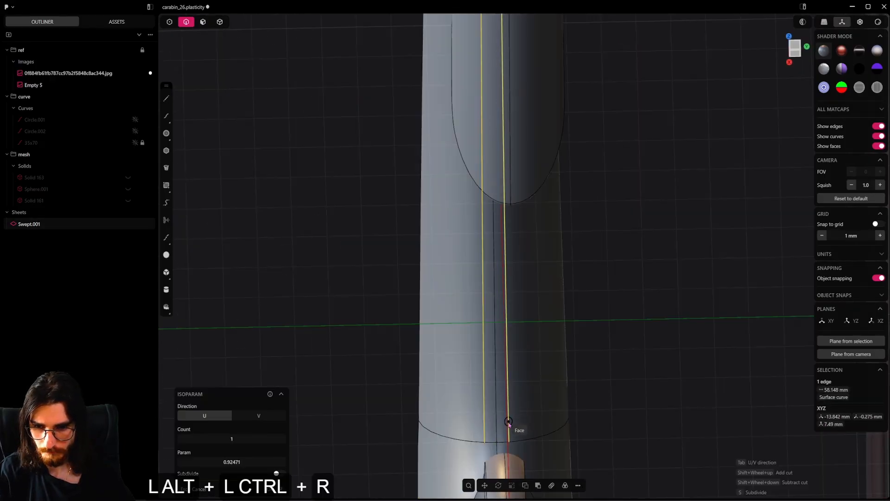
left_click(508, 430)
left_click_drag(508, 431, 543, 394, "alt")
left_click_drag(542, 394, 527, 355, "alt+shift")
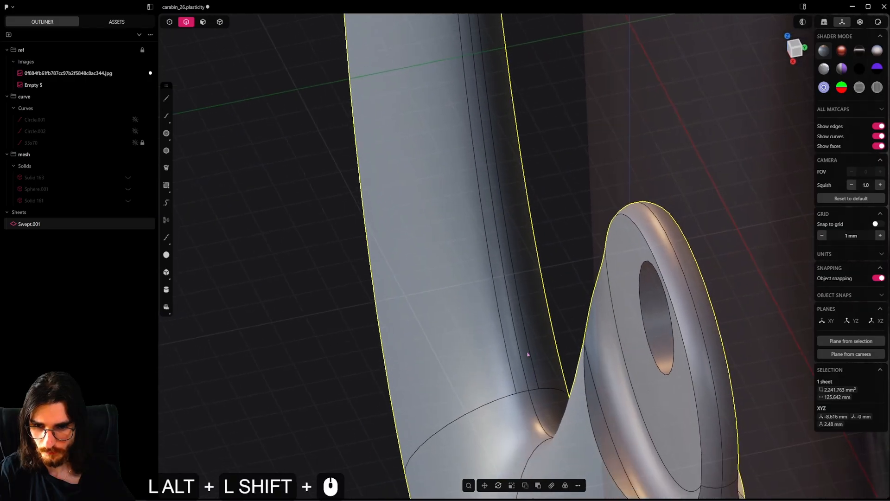
Delete the two narrow strip faces along the body's long inner seam
scroll(524, 371, "up", 4)
left_click(203, 22)
left_click(493, 258, "alt")
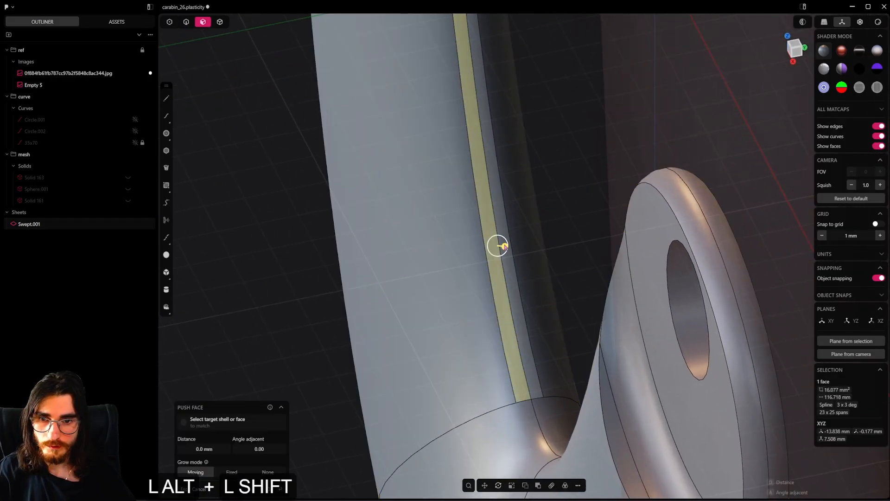
left_click(506, 253, "alt+shift")
left_click(512, 283, "alt+shift")
key("alt+shift+x")
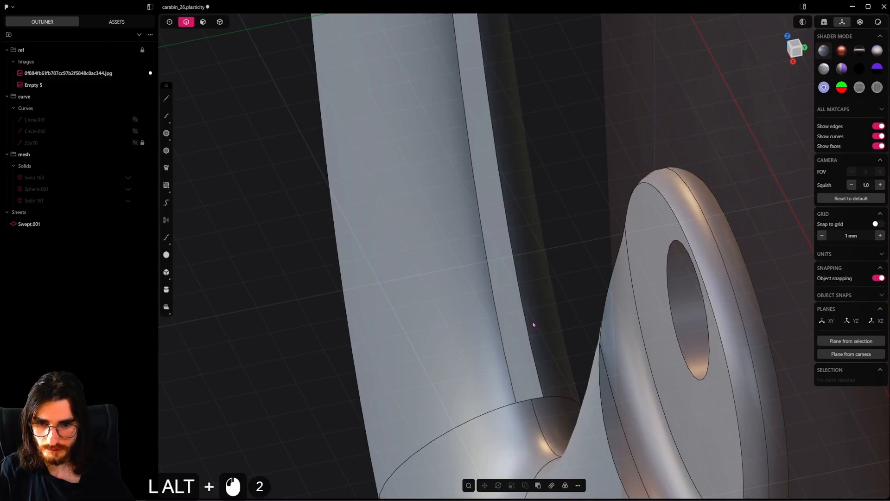
Add isoparam edges on both sides of the seam in the body's lower bend, starting at the end of the opening
double_click(533, 324, "alt")
middle_click_drag(533, 324, 557, 287)
left_click(502, 301)
key("ctrl+r")
left_click(541, 237)
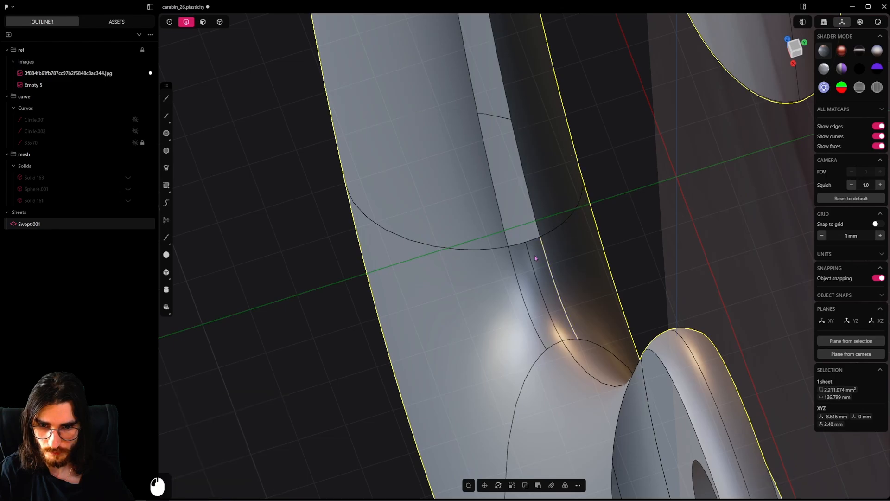
Delete the two narrow strip faces beside the seam in the lower bend
left_click(533, 304)
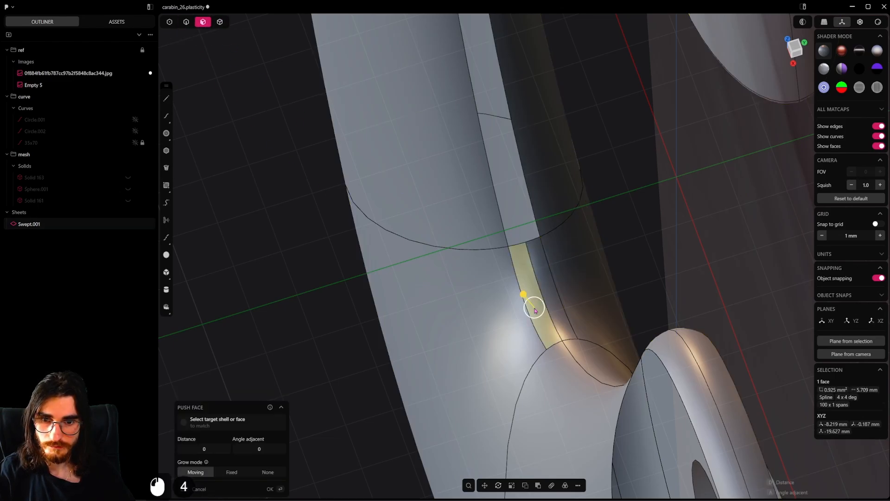
left_click(545, 287, "shift")
key("shift+x")
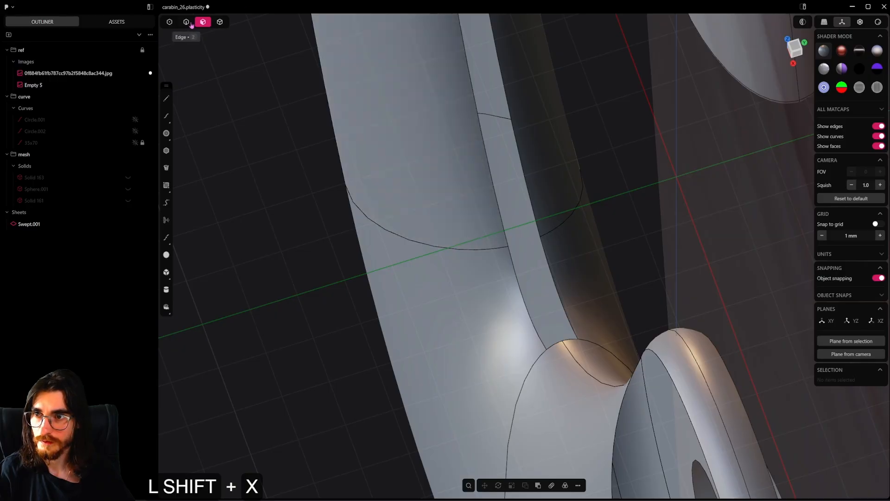
Select the boundary edges of the opening and examine the gap along the inner rim from the upper to the lower bend
left_click(536, 335, "alt")
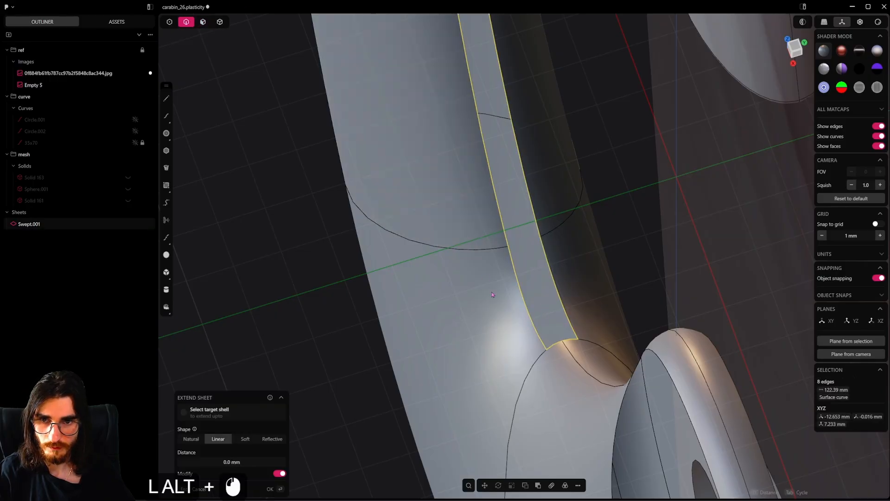
scroll(492, 292, "down", 5)
middle_click_drag(496, 260, 523, 424, "shift")
middle_click_drag(519, 343, 473, 139)
middle_click_drag(473, 93, 456, 257, "shift")
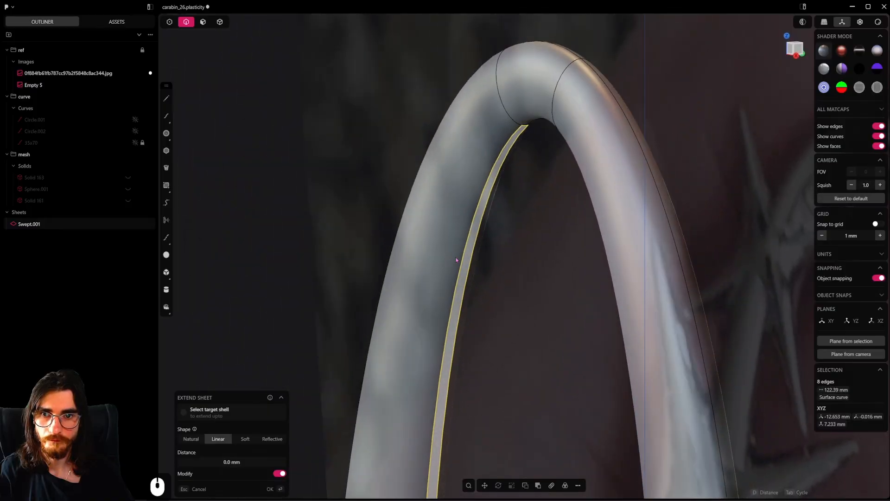
scroll(456, 260, "down", 2)
middle_click_drag(482, 417, 499, 297, "shift")
middle_click_drag(498, 325, 504, 271)
scroll(504, 270, "down", 5)
middle_click_drag(499, 371, 485, 278, "shift")
middle_click_drag(485, 278, 516, 267, "shift")
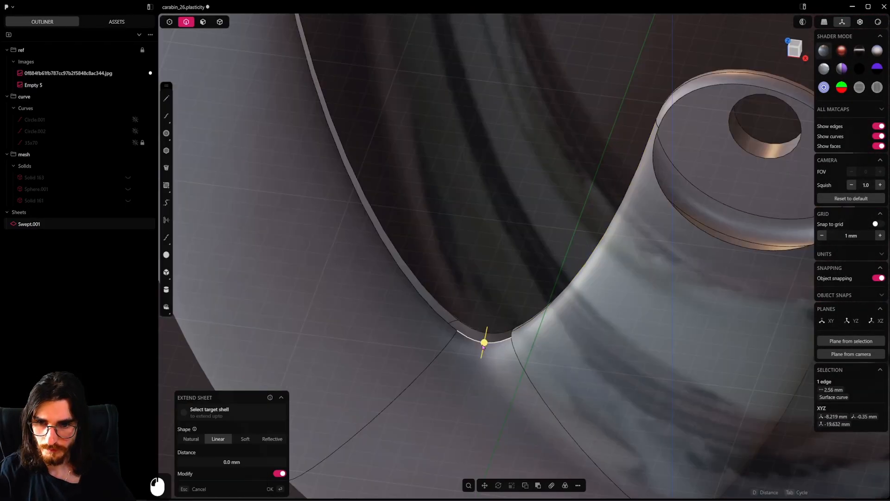
scroll(489, 334, "up", 4)
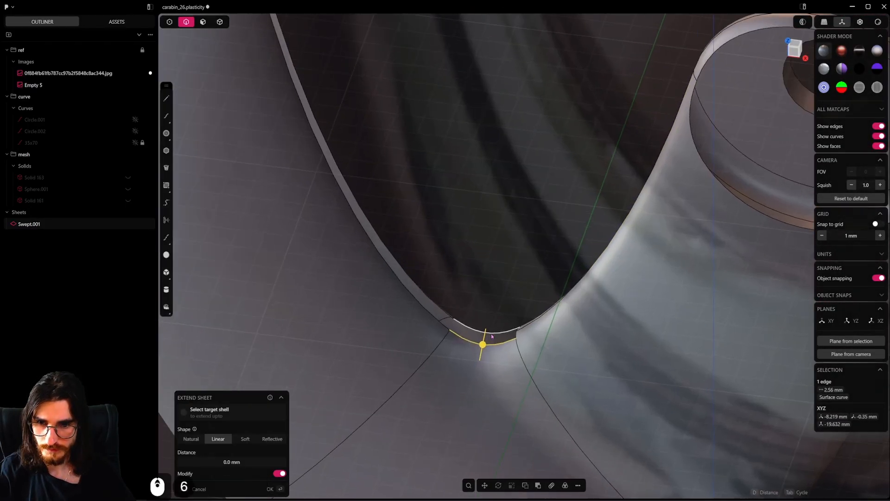
Loft a surface across the seam gap at the bottom of the lower bend, guided along the gap's end, and join it to the body
left_click(498, 330, "shift")
scroll(499, 331, "up", 3)
middle_click_drag(499, 330, 544, 308)
mouse_move(544, 308)
middle_mouse_down("shift")
mouse_move(547, 340)
mouse_move(585, 294)
mouse_move(642, 255)
mouse_move(599, 265)
mouse_move(612, 253)
mouse_move(629, 256)
mouse_move(663, 215)
middle_mouse_up("shift")
scroll(549, 327, "up", 3)
key("l")
left_click(598, 260, "shift")
left_click(602, 248, "shift")
right_click(563, 309)
scroll(563, 309, "down", 5)
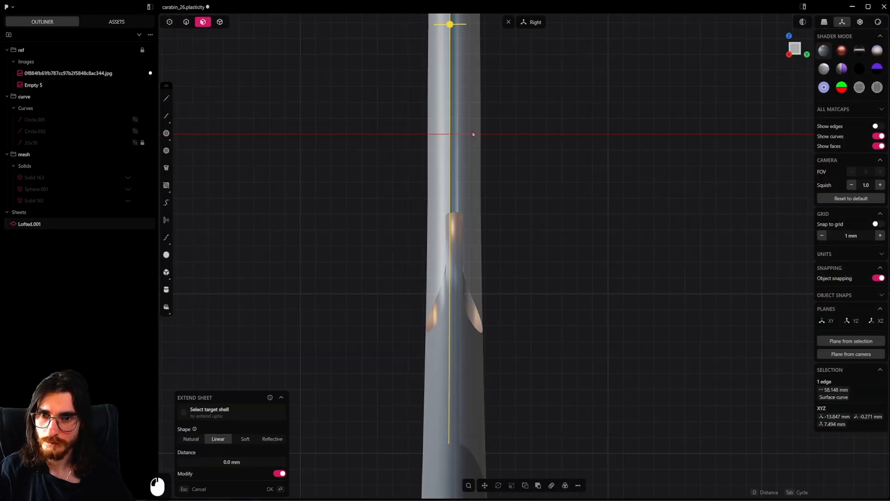
left_click(471, 132)
left_click(433, 138, "shift")
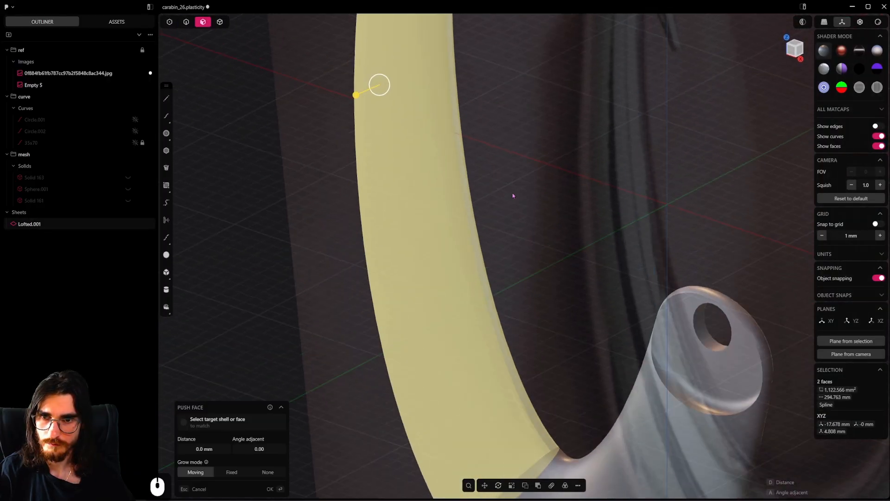
Add a crosswise isoparam edge to the body's long face above the lower bend and show the model's edges
left_click(437, 294)
key("ctrl+r")
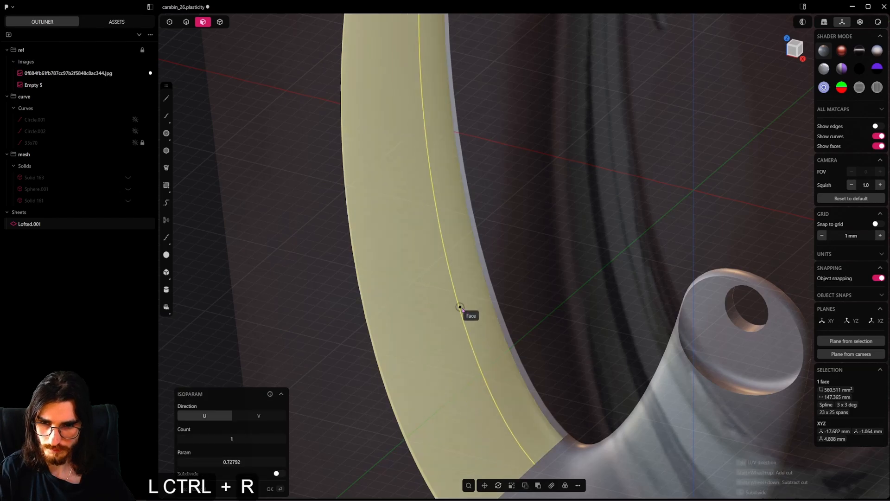
left_click(464, 247)
middle_click_drag(464, 247, 433, 245)
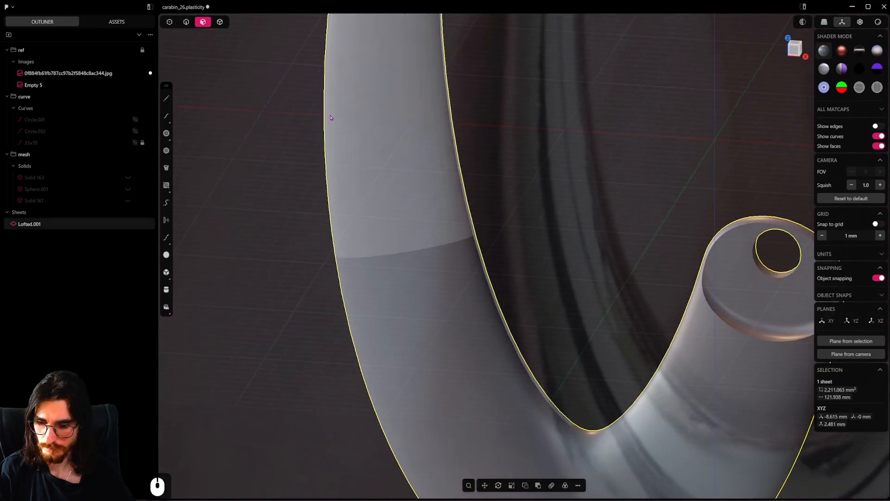
key("alt+shift+e")
Add further crosswise isoparam edges higher on the same long face, up toward the upper bend
scroll(429, 199, "down", 6)
scroll(452, 264, "down", 5)
middle_click_drag(430, 200, 437, 224, "shift")
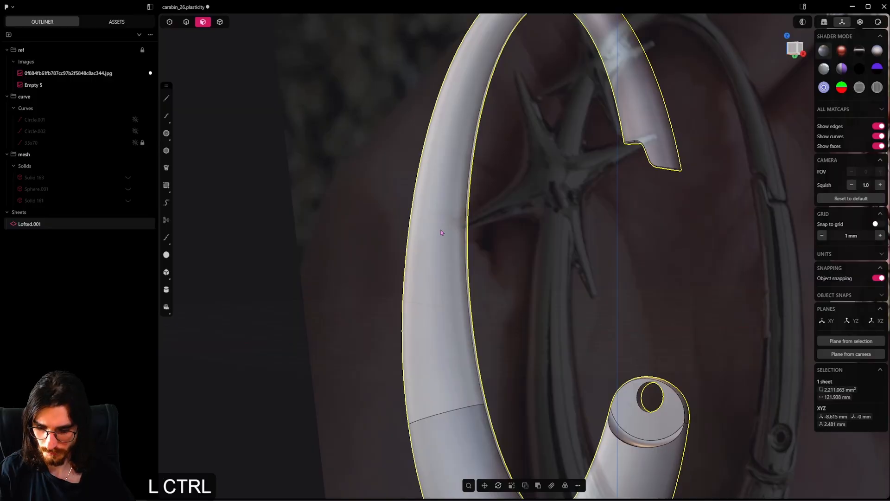
key("ctrl+r")
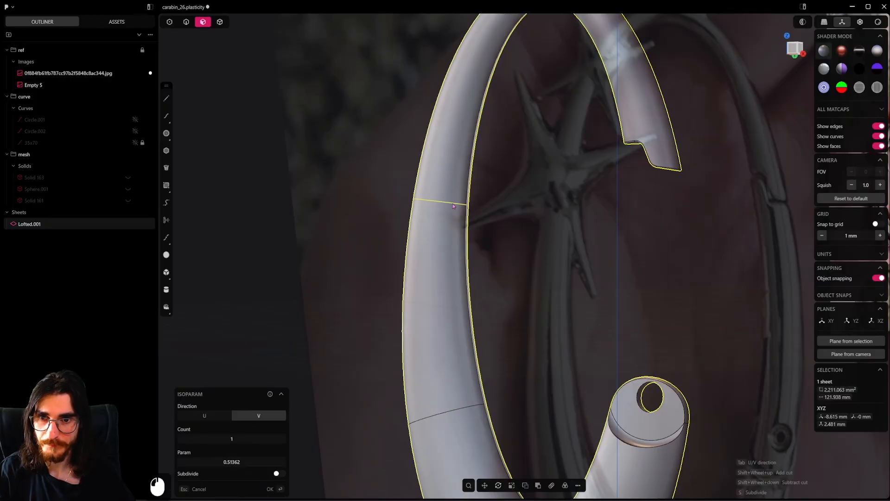
middle_click_drag(454, 206, 591, 265, "shift")
key("ctrl+r")
left_click(488, 153)
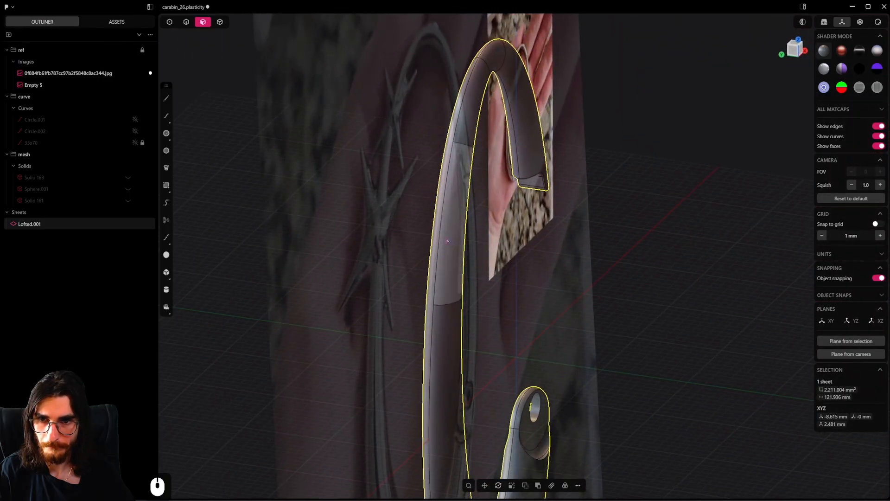
scroll(443, 126, "up", 11)
key("ctrl+r")
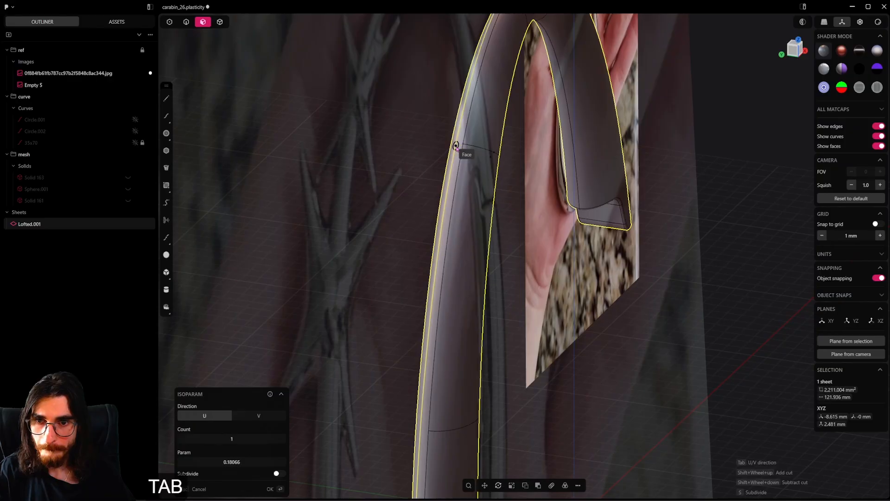
left_click(456, 146)
key("Escape")
key("ctrl+z")
key("ctrl+z")
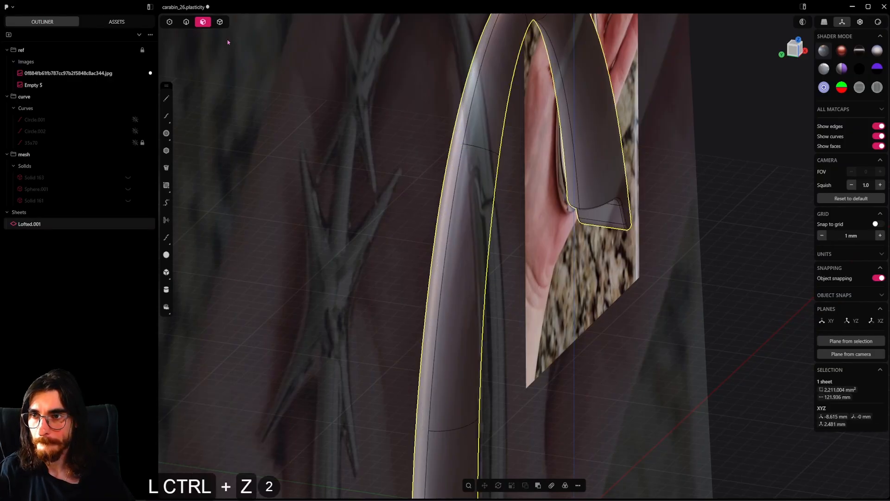
Add two crosswise isoparam edges to the opposite long face, snapped to the ends of the upper and middle cuts
key("ctrl+r")
scroll(455, 147, "up", 4)
key("ctrl+r")
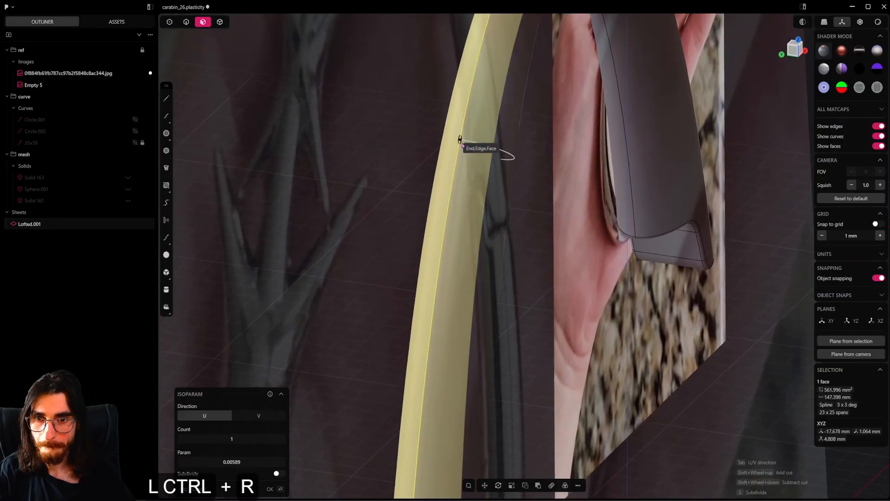
left_click(456, 142)
middle_click_drag(456, 143, 464, 200)
middle_click_drag(464, 200, 510, 275, "shift")
key("ctrl+r")
middle_click_drag(652, 278, 656, 271, "shift")
key("ctrl+r")
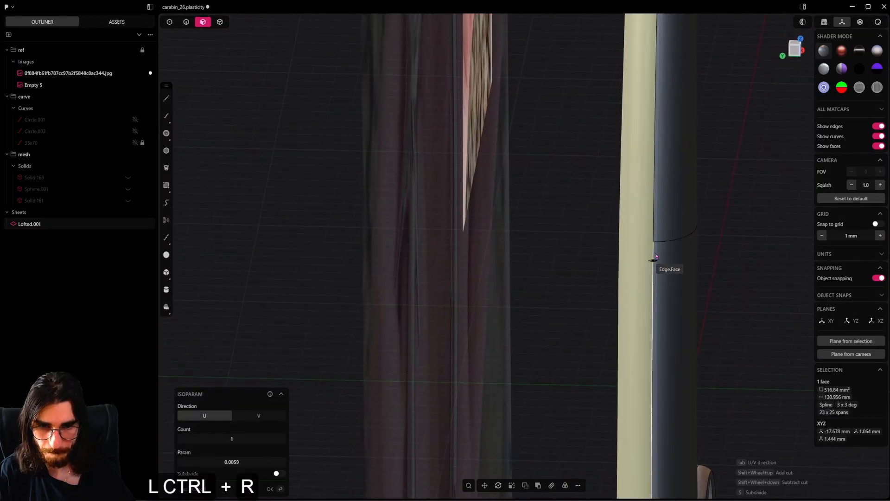
left_click(651, 244)
Add a crosswise V isoparam edge low on the opposite long face, snapped to the end of the lowest cut
middle_click_drag(652, 310, 634, 129, "shift")
middle_click_drag(624, 370, 628, 151, "shift")
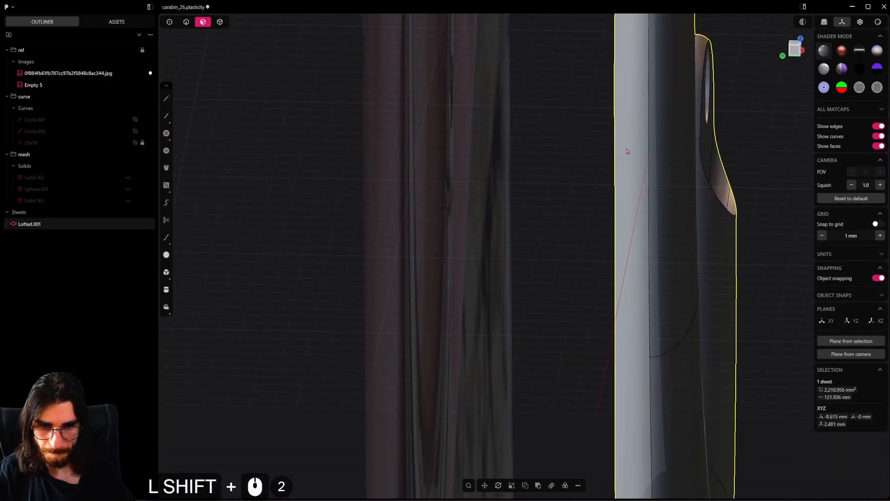
middle_click_drag(629, 347, 614, 270, "shift")
left_click(614, 271)
key("ctrl+r")
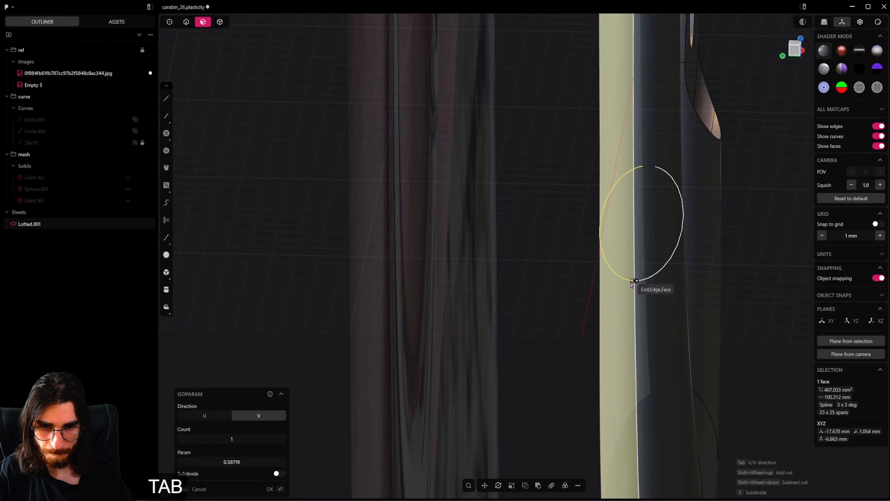
left_click(631, 284)
middle_click_drag(629, 360, 615, 218, "shift")
middle_click_drag(622, 274, 605, 232, "shift")
scroll(616, 203, "up", 5)
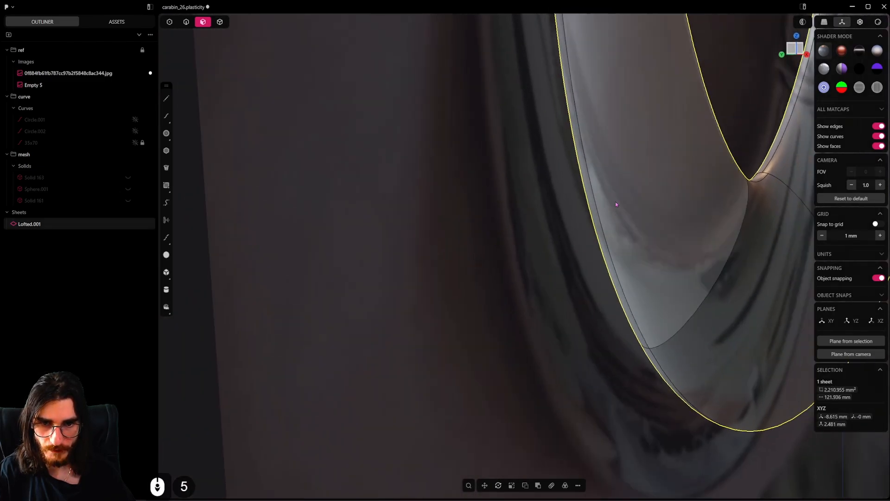
scroll(569, 313, "down", 5)
middle_click_drag(568, 313, 531, 285)
scroll(536, 255, "up", 8)
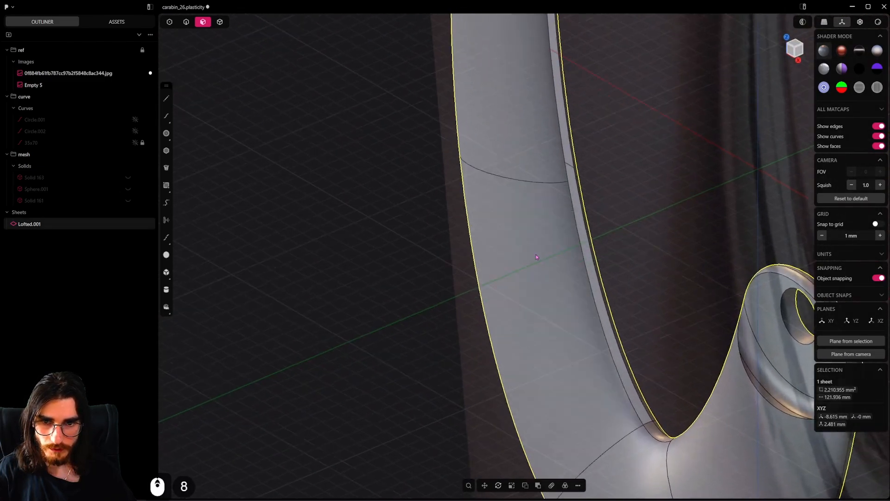
left_click(599, 299)
middle_click_drag(608, 289, 515, 195, "shift")
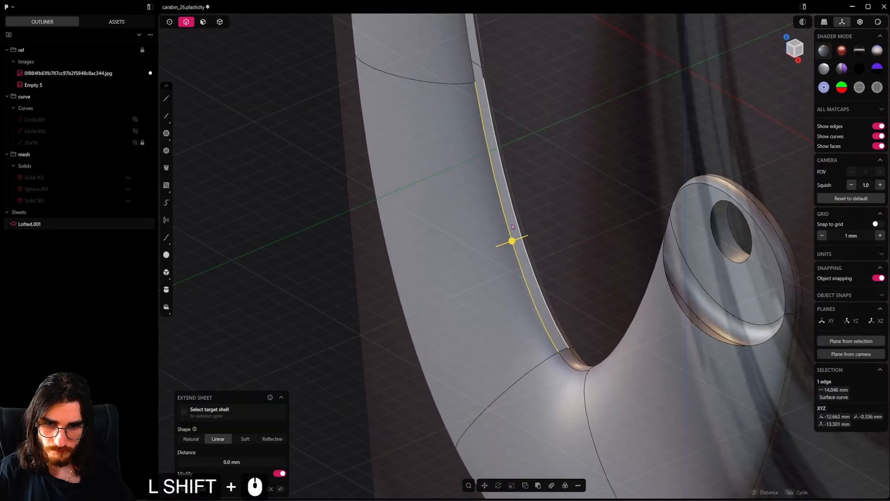
scroll(514, 195, "up", 2)
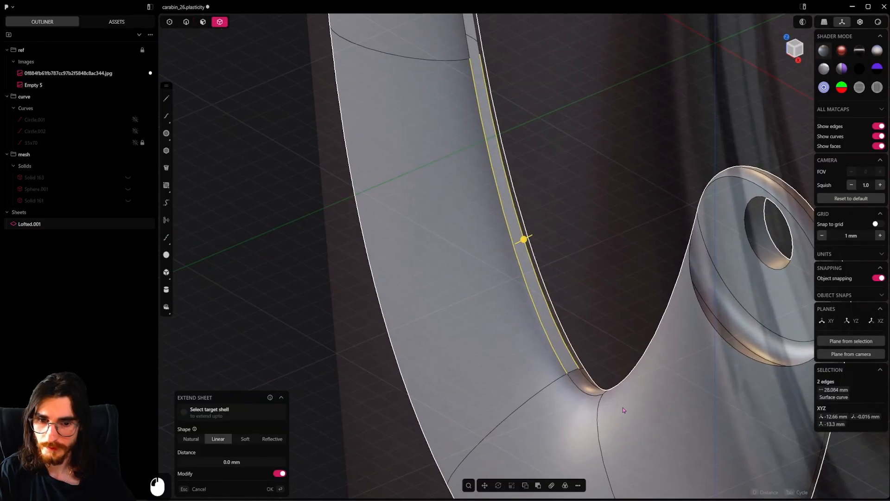
double_click(584, 393)
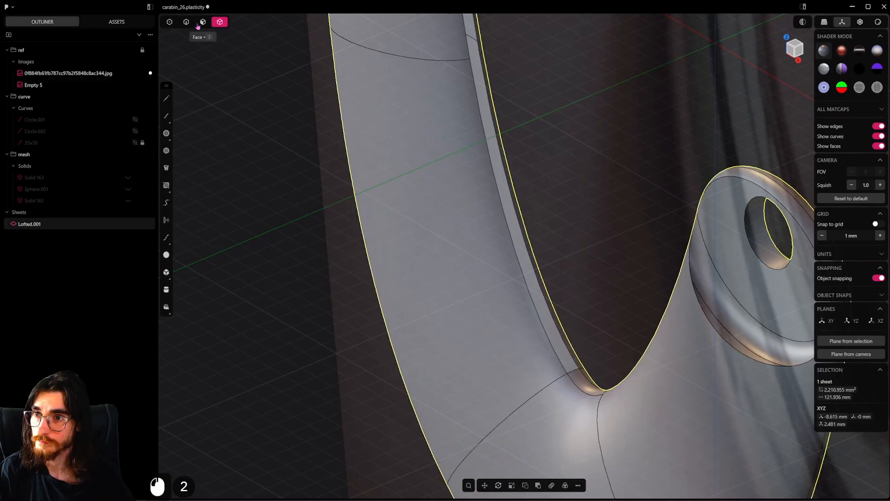
Loft a surface between the two long edges of the seam gap directly above the lower bend, using the short end edge as guide
left_click(533, 304)
left_click(544, 298, "shift")
middle_click_drag(570, 320, 549, 327, "shift")
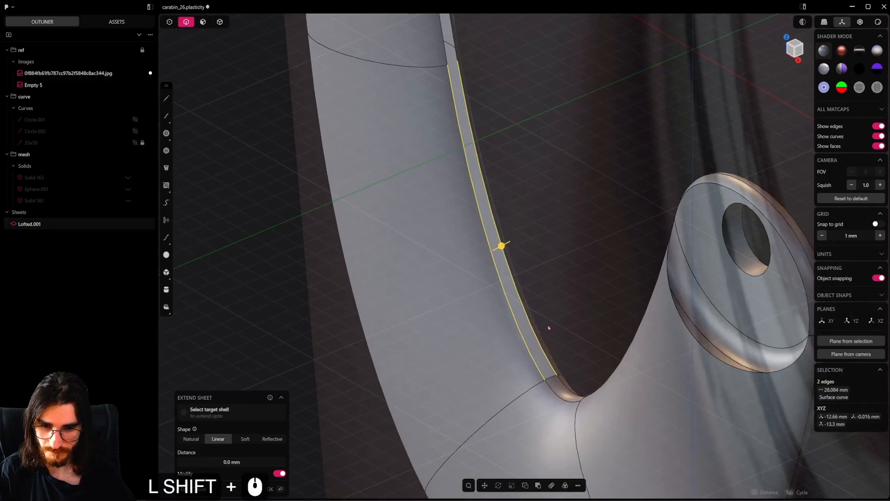
scroll(548, 327, "up", 4)
key("l")
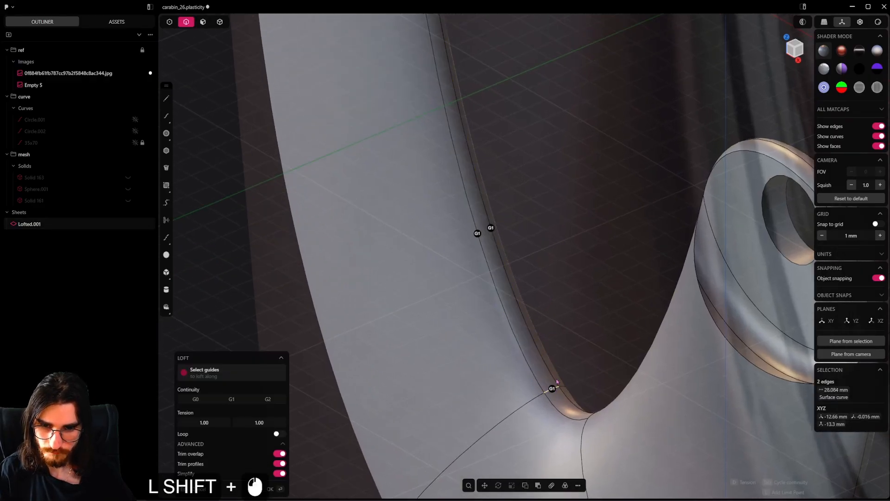
right_click(501, 194)
middle_click_drag(500, 195, 533, 341, "shift")
scroll(533, 340, "down", 5)
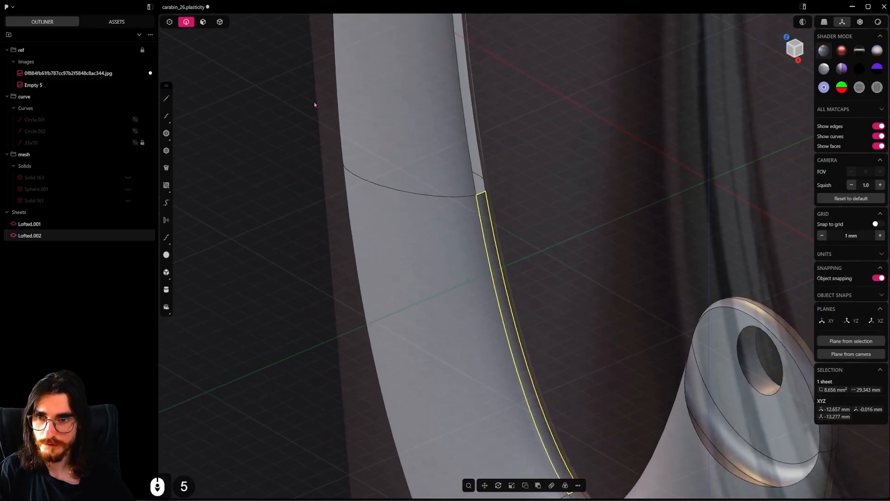
Join the lofted strip above the lower bend to the body and examine the seam with the edges hidden
left_click(468, 252, "shift")
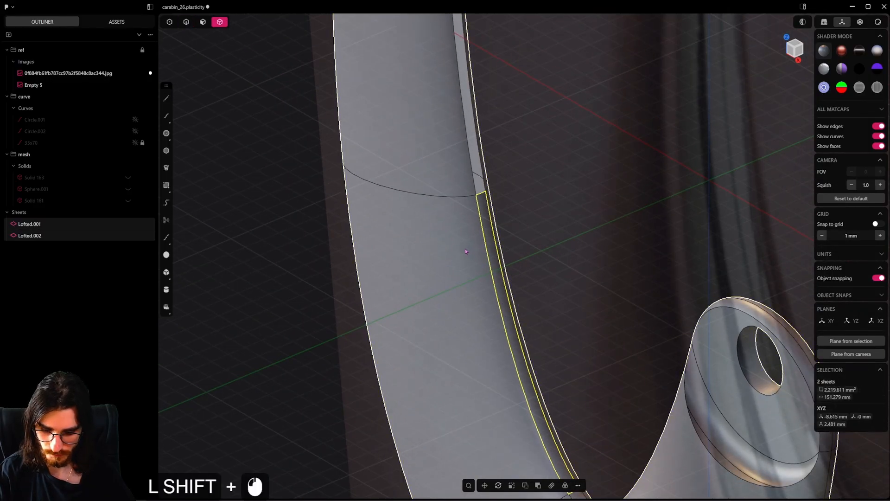
key("j")
key("grave")
middle_click_drag(492, 333, 493, 312)
key("grave")
Loft the middle section of the seam gap between its two long edges, guided by the short edge at its lower end
middle_click_drag(469, 242, 499, 365, "shift")
scroll(499, 366, "up", 7)
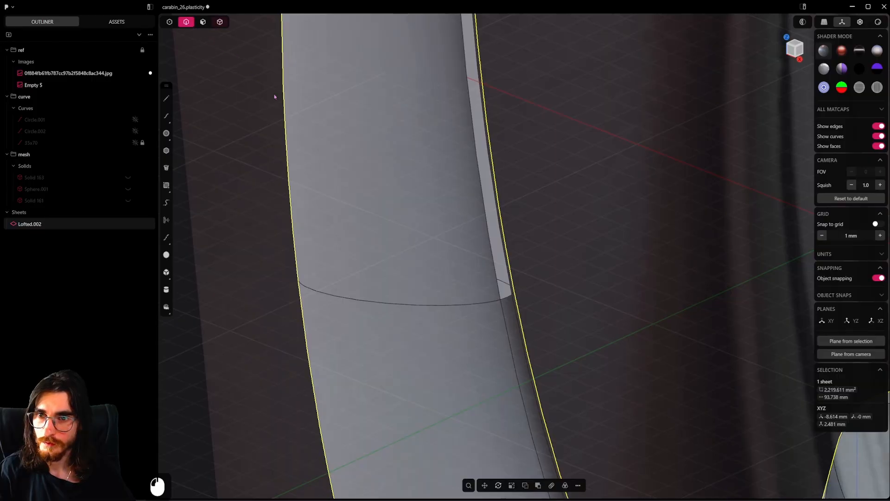
left_click(477, 197)
left_click(500, 215, "shift")
middle_click_drag(513, 221, 514, 267, "shift")
scroll(510, 277, "up", 2)
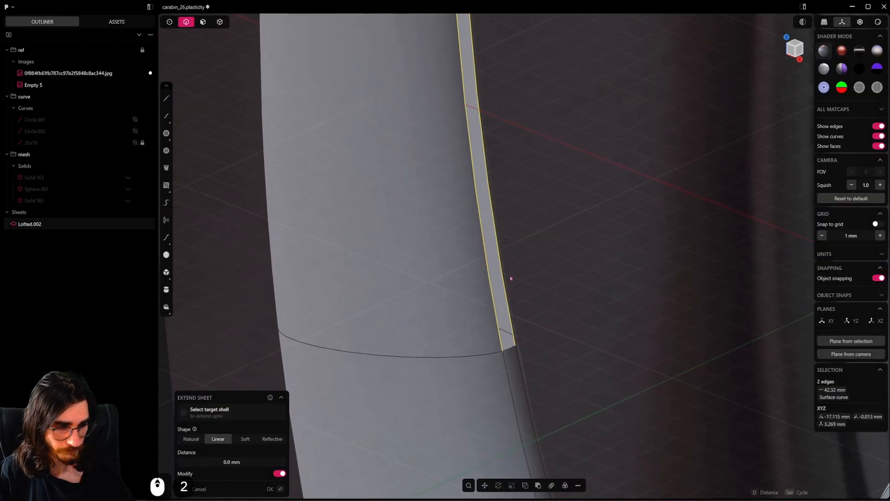
key("l")
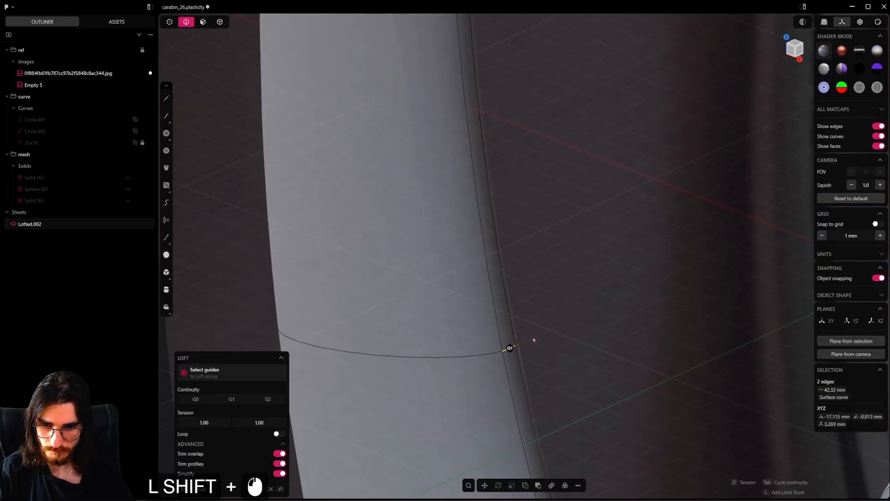
key("Return")
Join the middle lofted strip to the body sheet
left_click(225, 27)
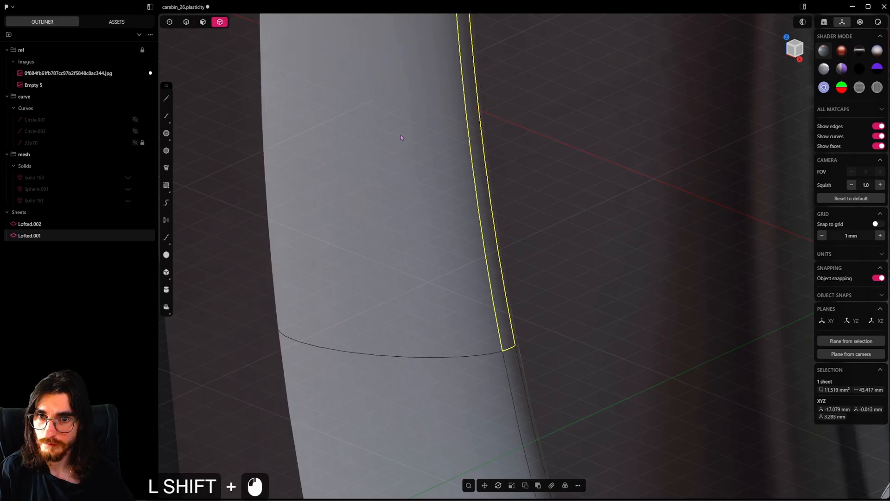
left_click(400, 133, "shift")
key("j")
scroll(416, 194, "down", 6)
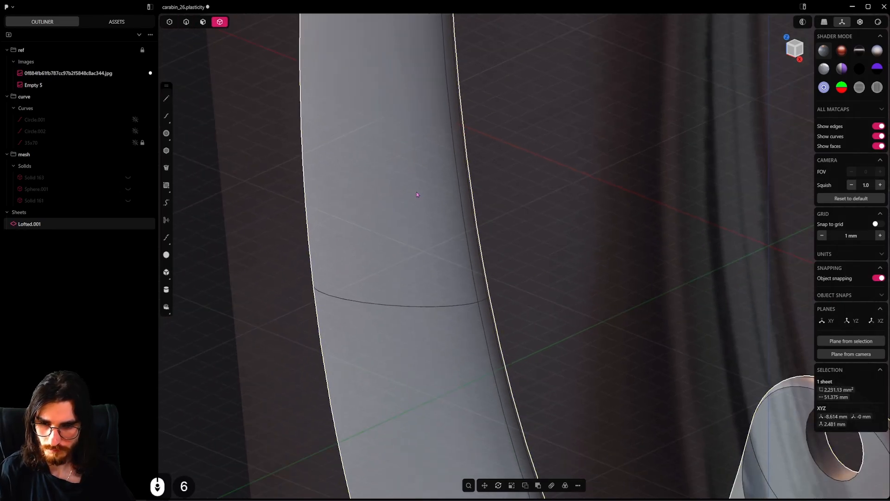
Loft the seam gap's next section toward the upper bend between its two long edges, guided by the short lower edge
middle_click_drag(421, 196, 424, 274, "shift")
middle_click_drag(452, 335, 410, 229, "shift")
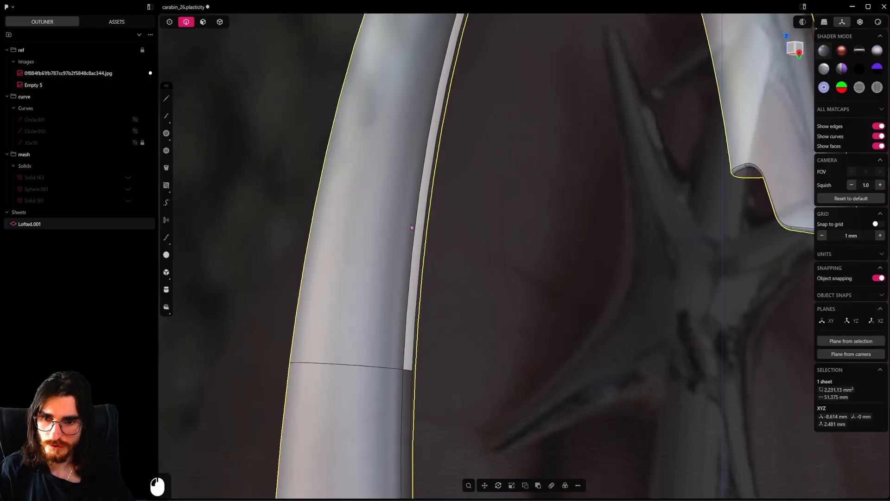
left_click(413, 229)
left_click(421, 240, "shift")
scroll(427, 335, "up", 9, "shift")
key("l")
scroll(427, 334, "up", 5, "shift")
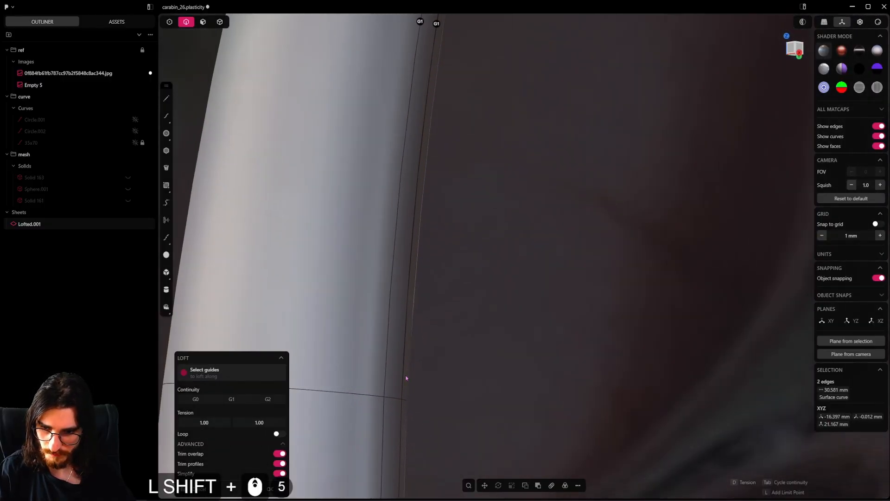
right_click(419, 390)
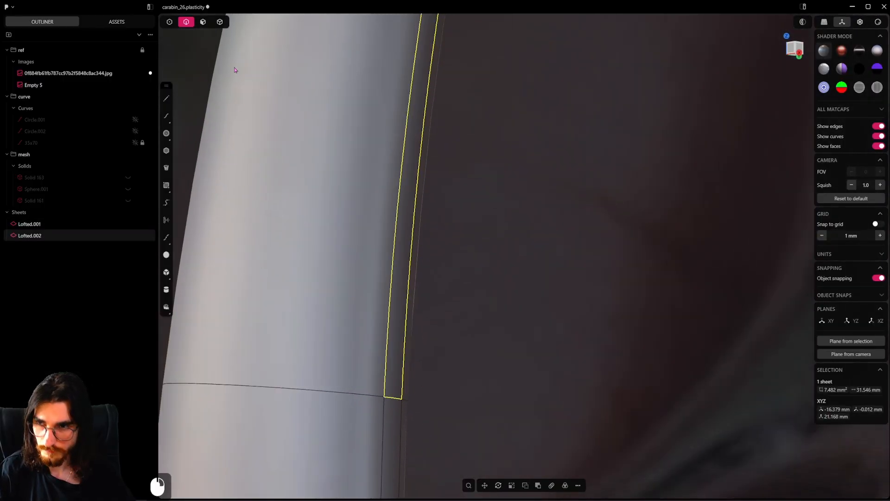
Join this upper lofted strip to the body and hide the edges to check the surface
left_click(325, 182, "shift")
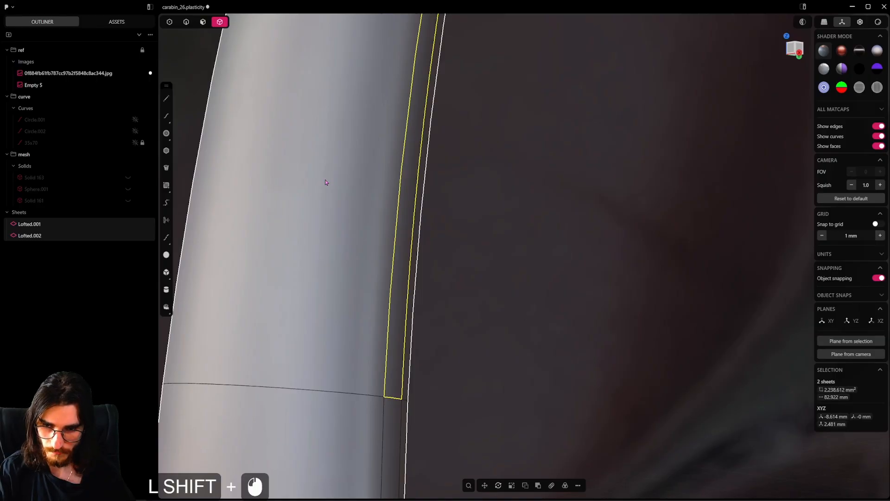
key("j")
scroll(443, 293, "down", 4)
key("grave")
scroll(443, 294, "down", 4)
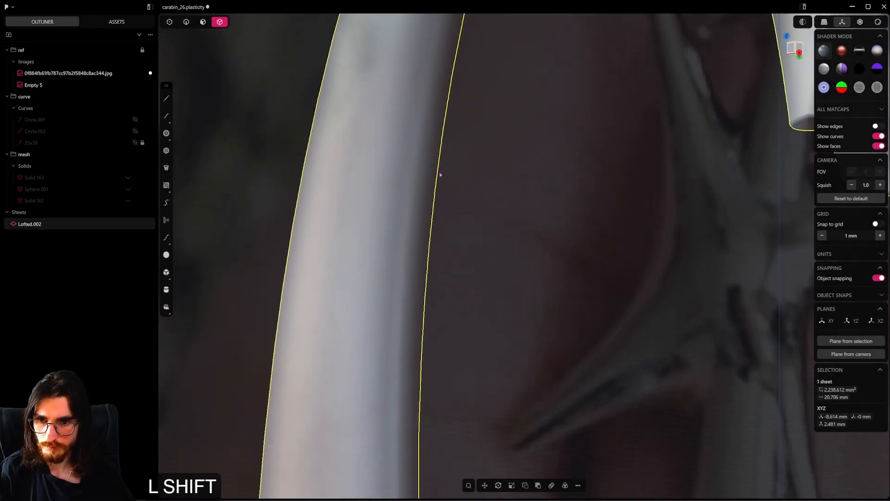
Patch the last opening in the inner seam near the upper bend from its five boundary edges with G1 continuity and multiple faces
middle_click_drag(440, 175, 435, 325, "shift")
middle_click_drag(460, 202, 423, 412, "shift")
scroll(481, 213, "up", 5)
middle_click_drag(444, 105, 417, 153, "shift")
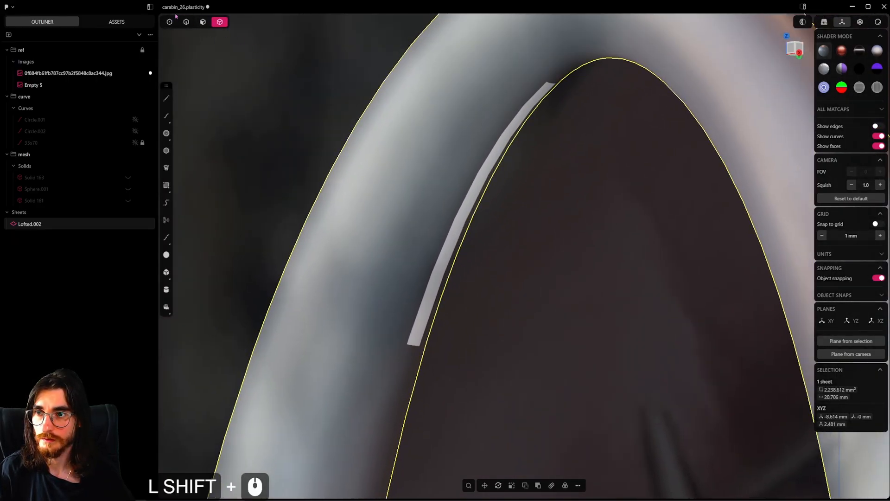
left_click(460, 205, "alt")
scroll(489, 225, "up", 4)
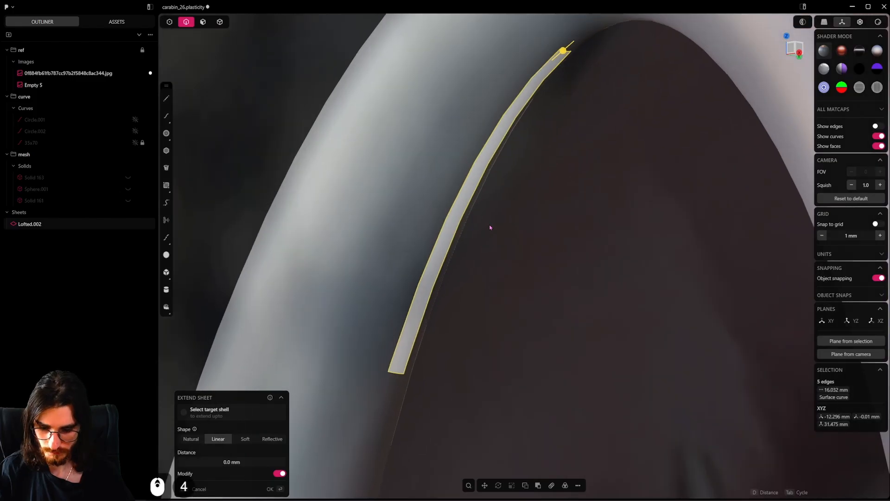
key("shift+j")
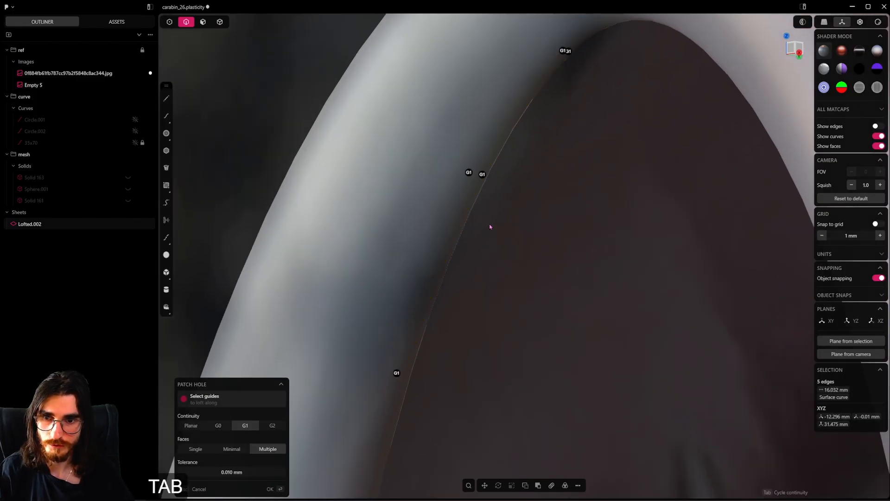
right_click(490, 228)
scroll(490, 227, "down", 7)
middle_click_drag(490, 227, 471, 254)
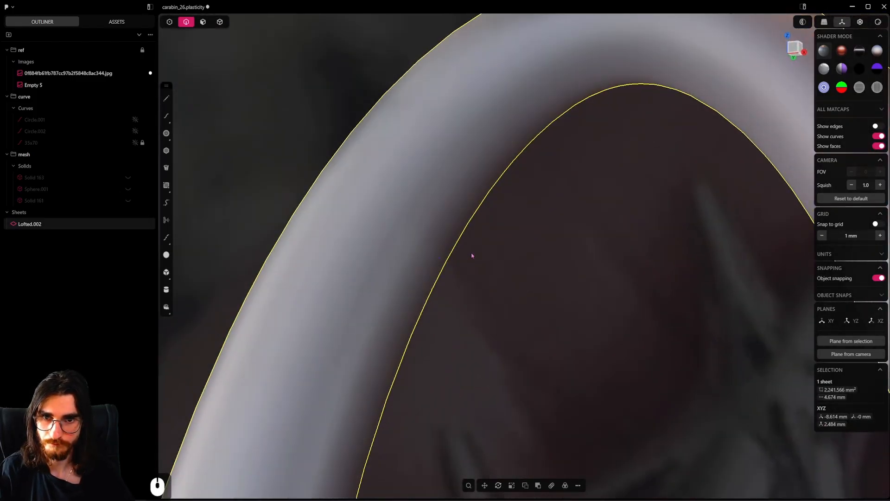
Turn the edge display back on and find the remaining boundary edges of the body sheet
scroll(517, 278, "down", 15)
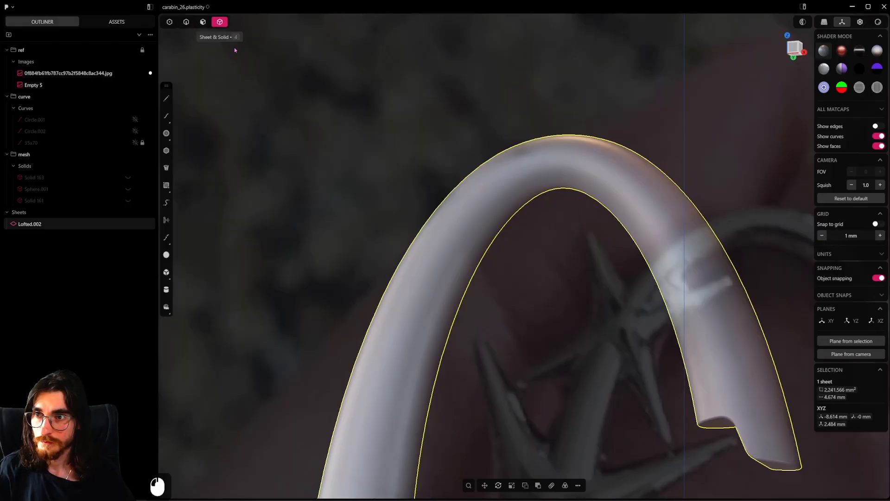
scroll(369, 168, "down", 10)
middle_click_drag(508, 287, 514, 25, "shift")
mouse_move(507, 239)
middle_mouse_down()
mouse_move(497, 239)
mouse_move(508, 248)
middle_mouse_up()
scroll(507, 248, "down", 2)
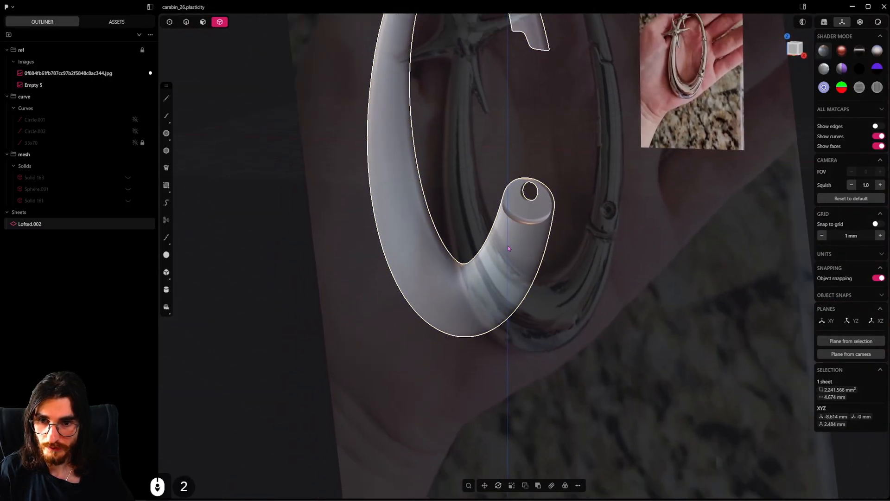
scroll(516, 246, "up", 12)
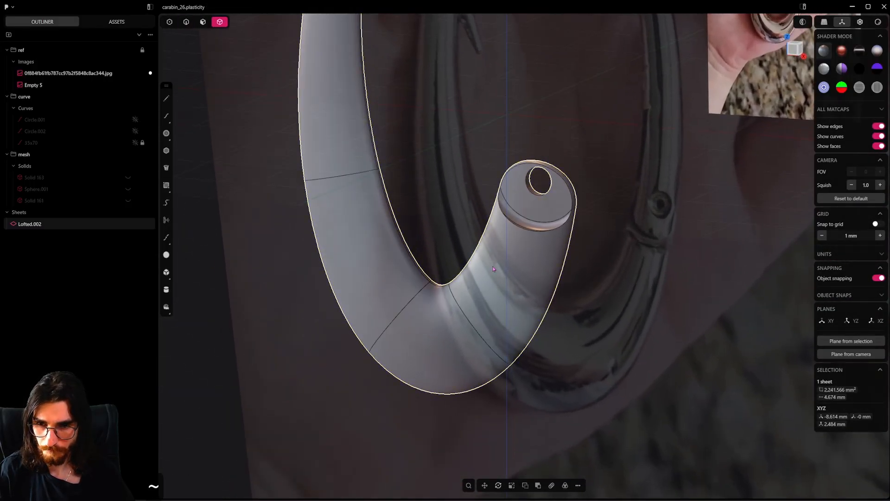
scroll(493, 268, "up", 6)
key("f")
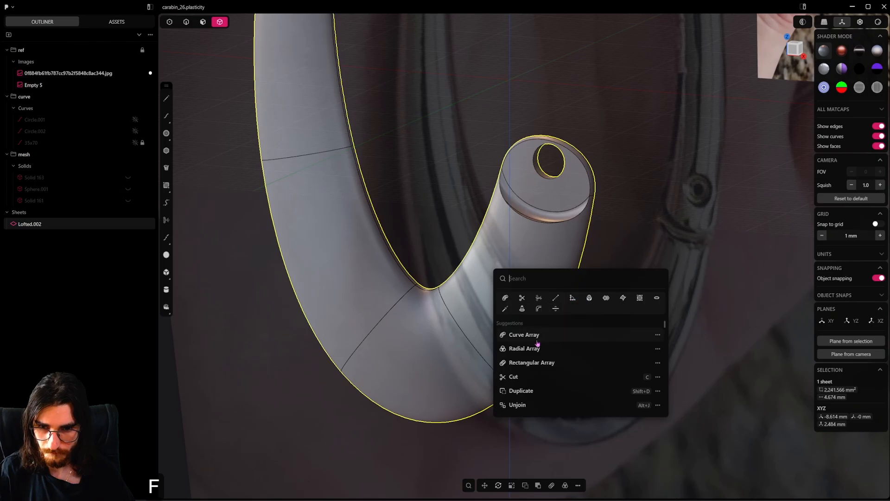
type("boun")
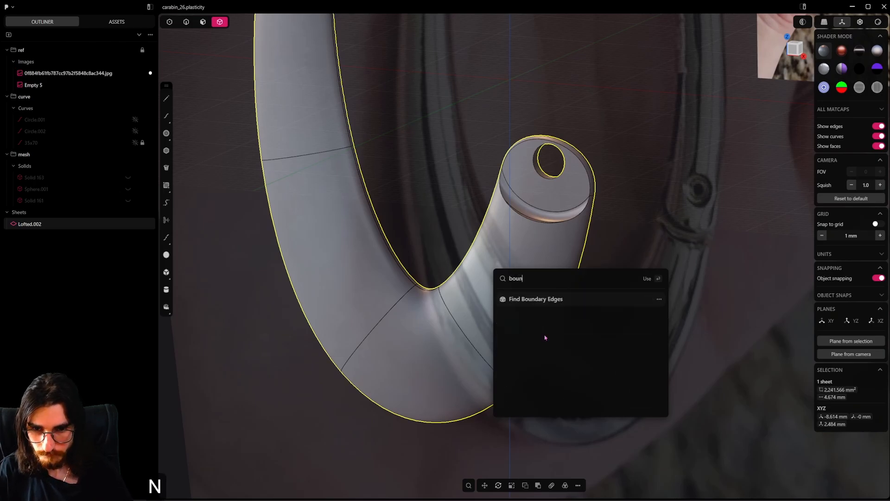
left_click(541, 302)
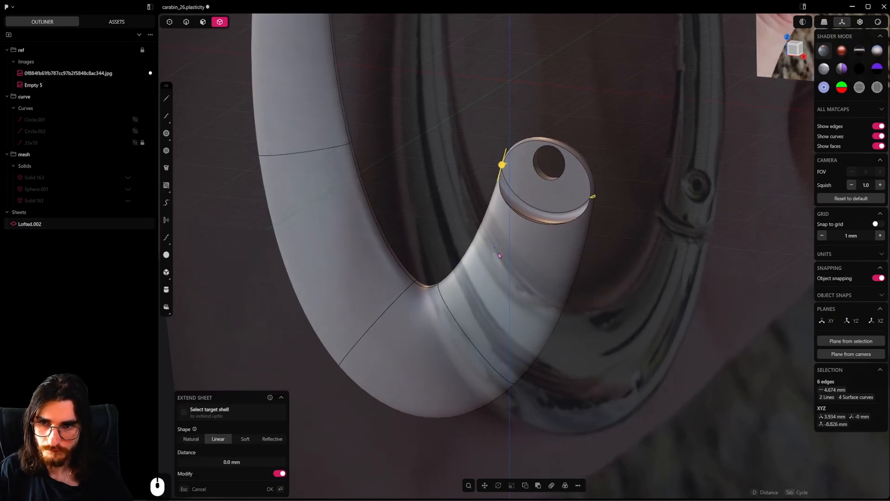
Examine the open boundary edges on the rim of the hinge end around the pin hole
scroll(499, 252, "down", 7)
middle_click_drag(505, 88, 473, 128, "shift")
scroll(539, 263, "up", 20)
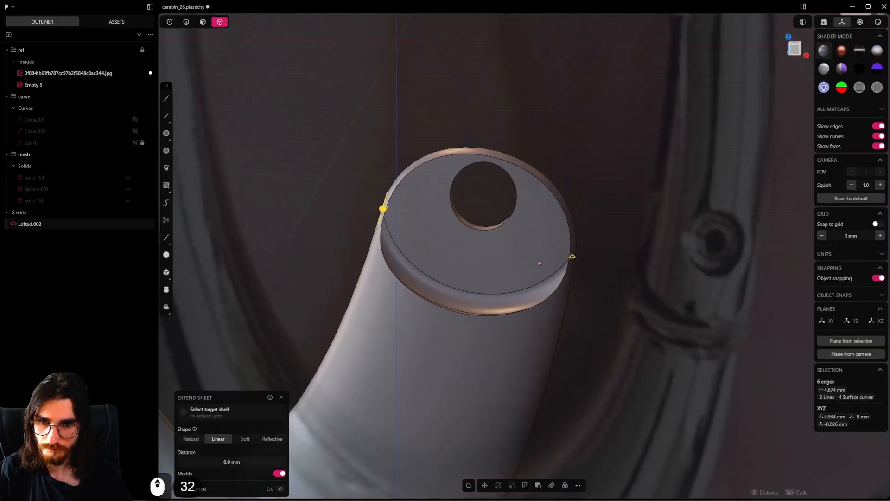
scroll(539, 263, "up", 11)
middle_click_drag(453, 228, 465, 324)
scroll(468, 267, "up", 20)
scroll(523, 219, "up", 7)
scroll(523, 218, "up", 15)
middle_click_drag(558, 222, 614, 169)
scroll(590, 199, "up", 11)
scroll(591, 198, "up", 2)
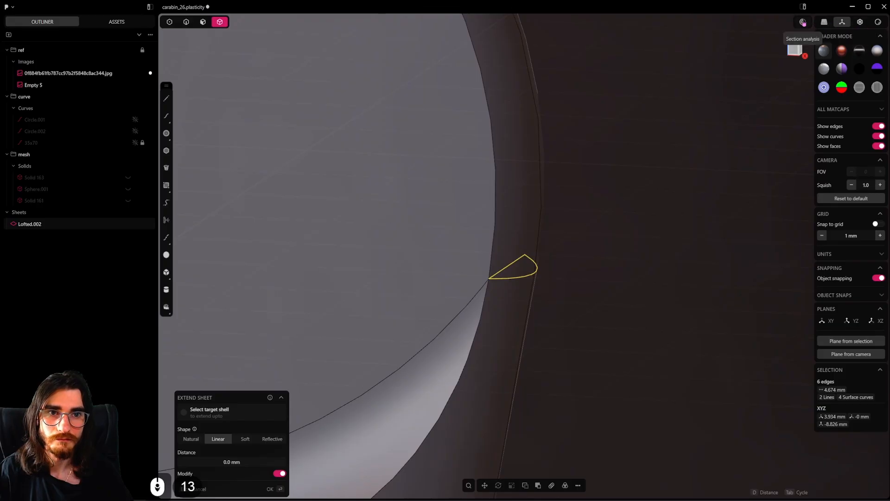
Run a section analysis on the construction plane through the hinge end, at about -9.78 mm, to inspect the rim openings
scroll(566, 141, "down", 15)
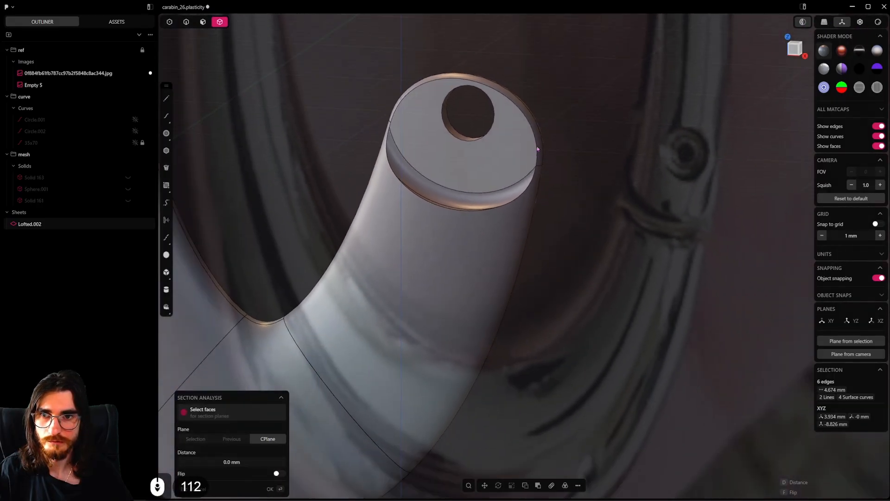
middle_click_drag(538, 139, 542, 304, "shift")
scroll(451, 205, "up", 7)
scroll(451, 205, "down", 4)
left_click_drag(442, 197, 447, 327)
middle_click_drag(515, 358, 517, 265, "shift")
scroll(515, 273, "up", 18)
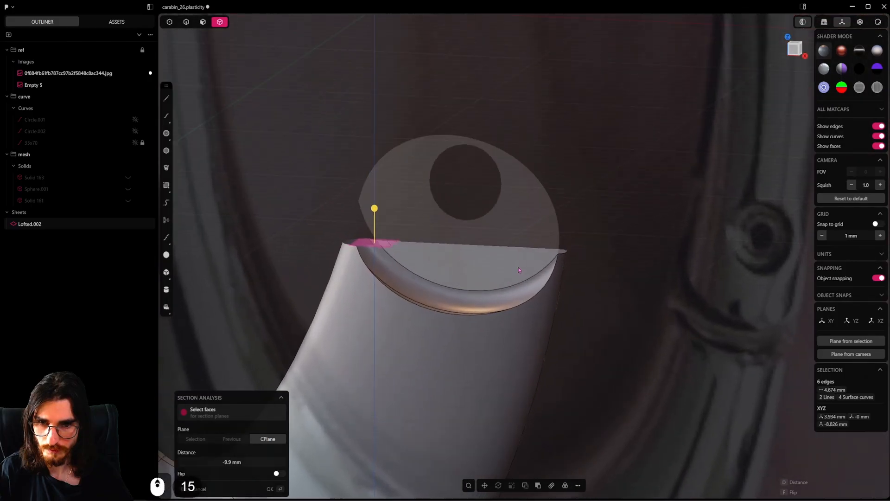
middle_click_drag(493, 296, 450, 339)
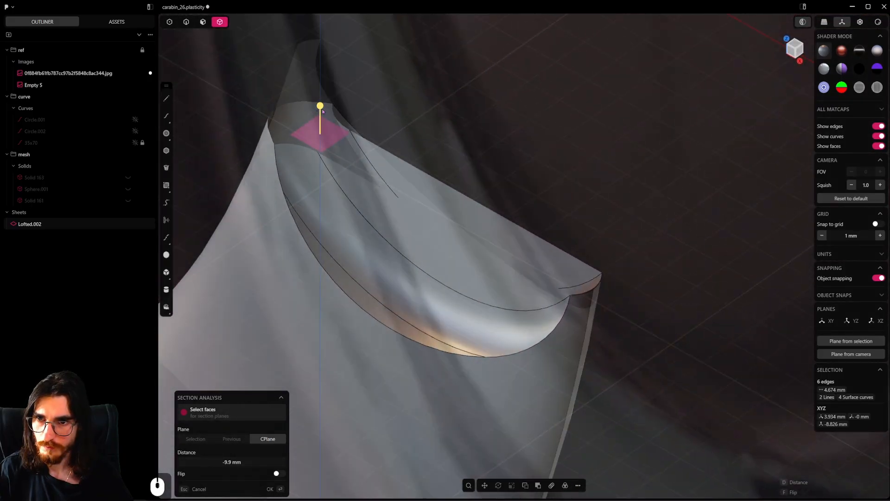
mouse_move(323, 106)
left_mouse_down()
mouse_move(323, 80)
mouse_move(332, 93)
left_mouse_up()
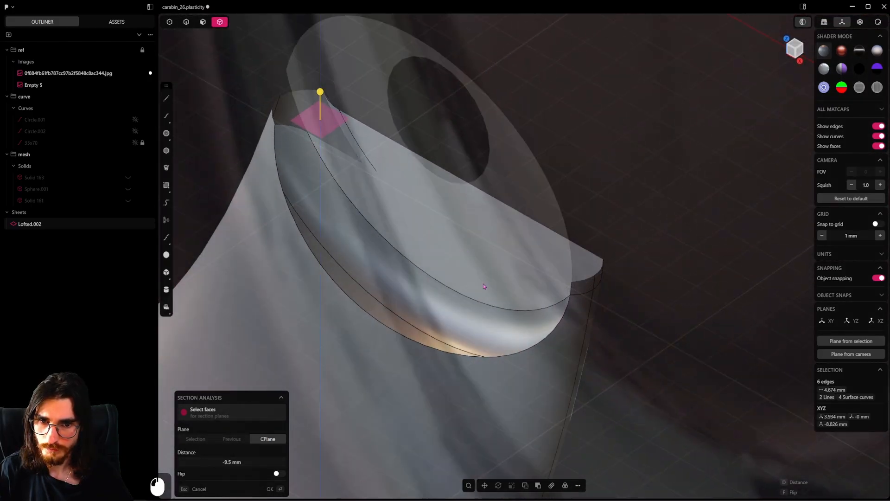
middle_click_drag(492, 286, 534, 305)
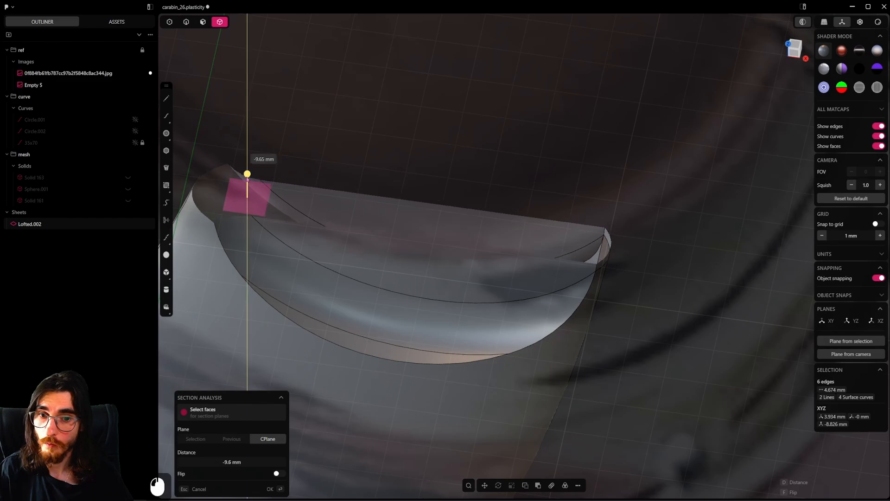
mouse_move(247, 176)
left_mouse_down()
mouse_move(246, 191)
mouse_move(247, 180)
left_mouse_up()
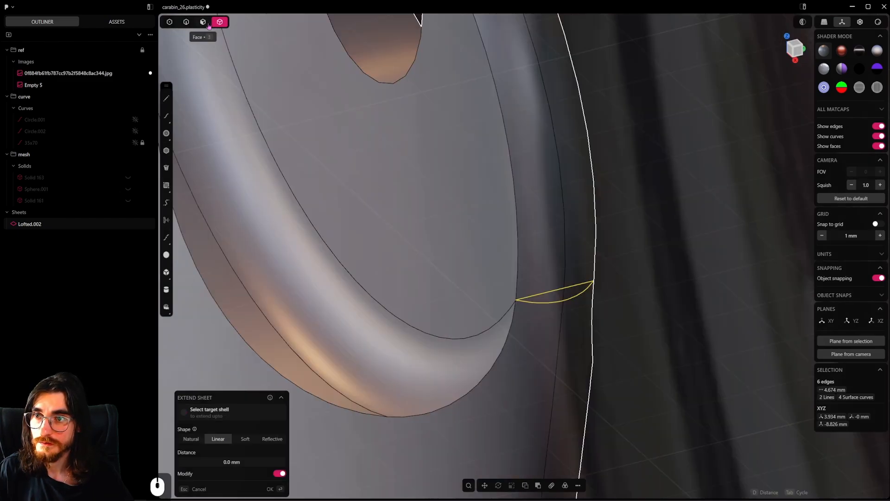
Duplicate the two outer rim faces around the hinge end in place as a separate sheet
left_click(206, 25)
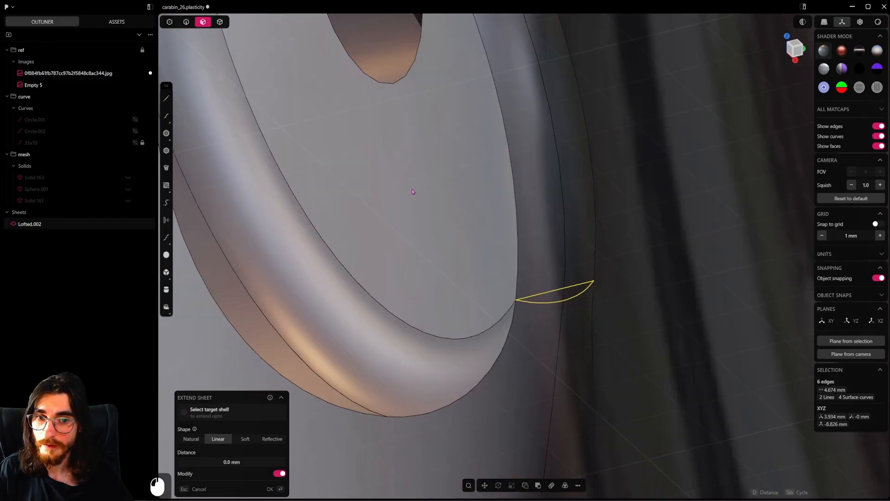
left_click(552, 235)
left_click(580, 229, "shift")
scroll(548, 230, "down", 11)
scroll(582, 464, "down", 5)
middle_click_drag(541, 227, 575, 371, "shift")
middle_click_drag(575, 371, 526, 175, "shift")
scroll(569, 320, "up", 8)
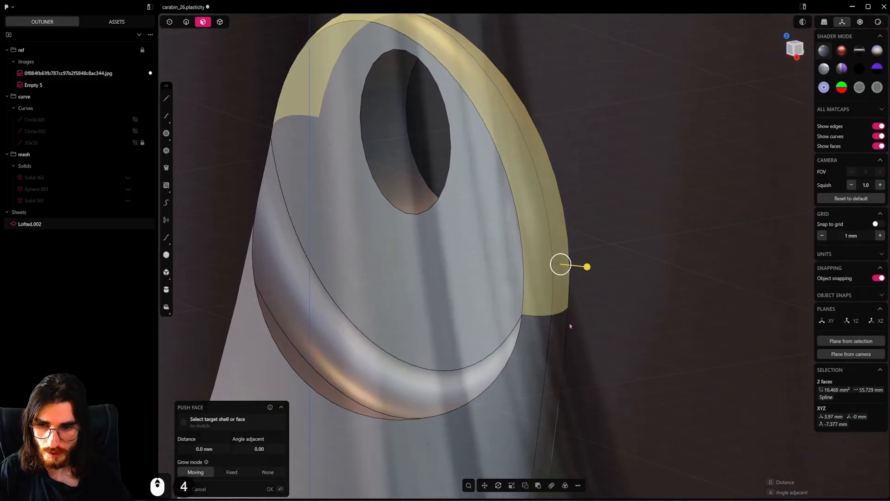
key("shift+d")
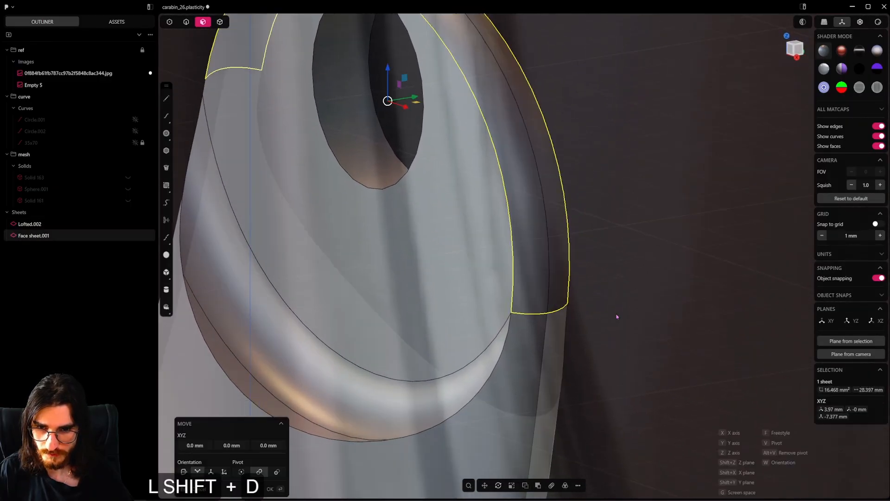
right_click(631, 306)
Hide the duplicated rim face sheet so that only the body sheet's own faces can be picked
left_click(534, 194)
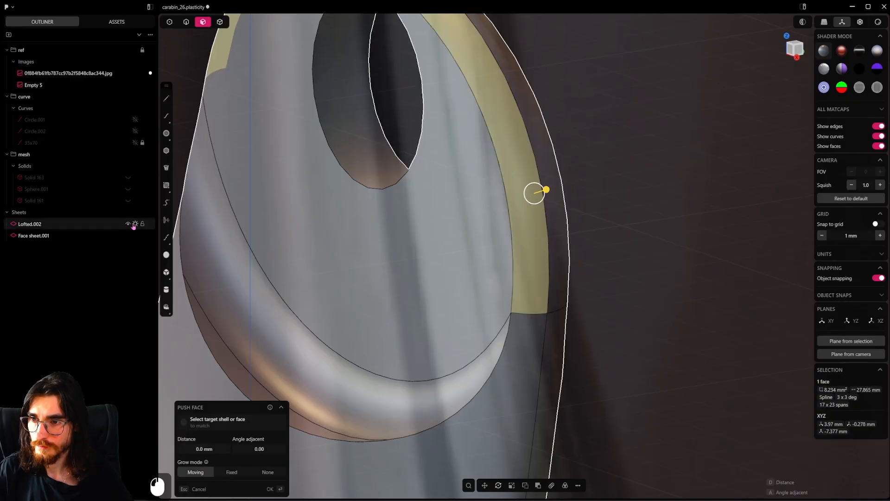
left_click(135, 224)
left_click(135, 224)
left_click(135, 236)
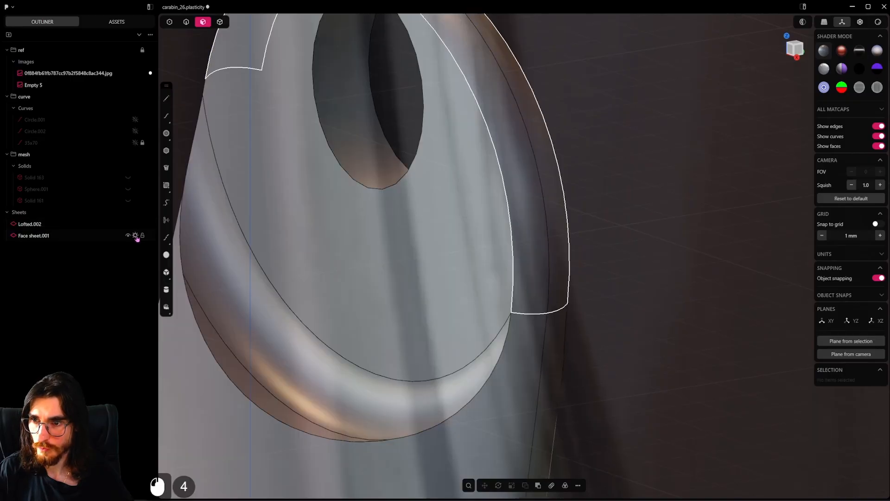
Delete the two original outer rim faces from the body sheet's hinge end
left_click(55, 225)
left_click(531, 231)
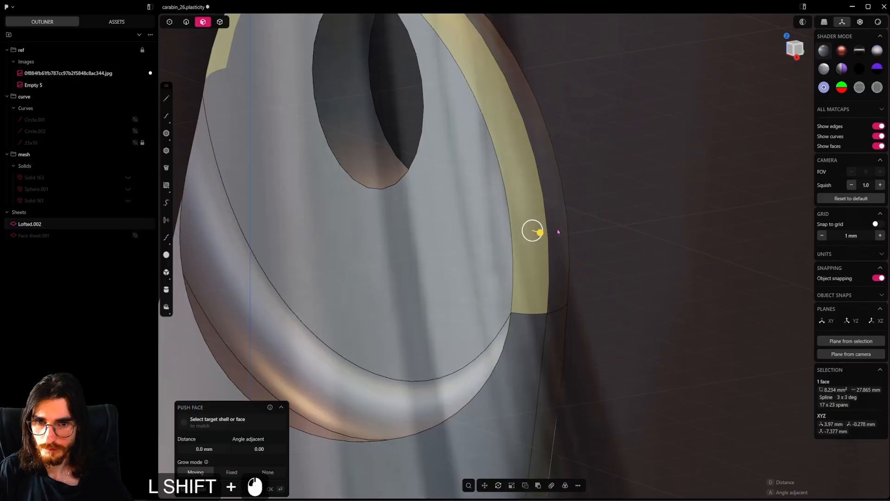
left_click(556, 229, "shift")
key("shift+x")
Delete the small leftover planar faces at the ends of the removed rim on the hinge end
scroll(544, 276, "down", 5)
middle_click_drag(544, 275, 501, 315)
scroll(552, 299, "up", 6)
left_click(552, 299)
key("shift+x")
scroll(540, 312, "down", 6)
middle_click_drag(501, 315, 642, 372, "shift")
scroll(477, 296, "up", 4)
left_click(498, 247)
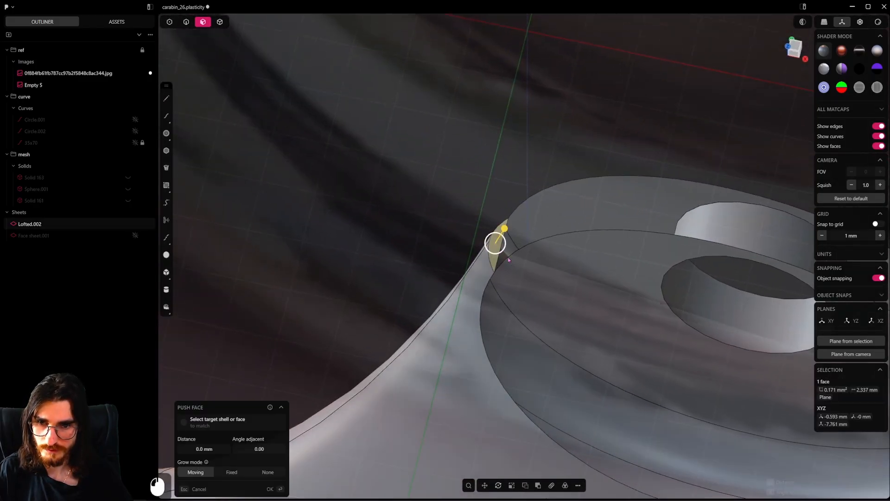
key("shift+x")
scroll(515, 269, "down", 7)
middle_click_drag(568, 314, 541, 252)
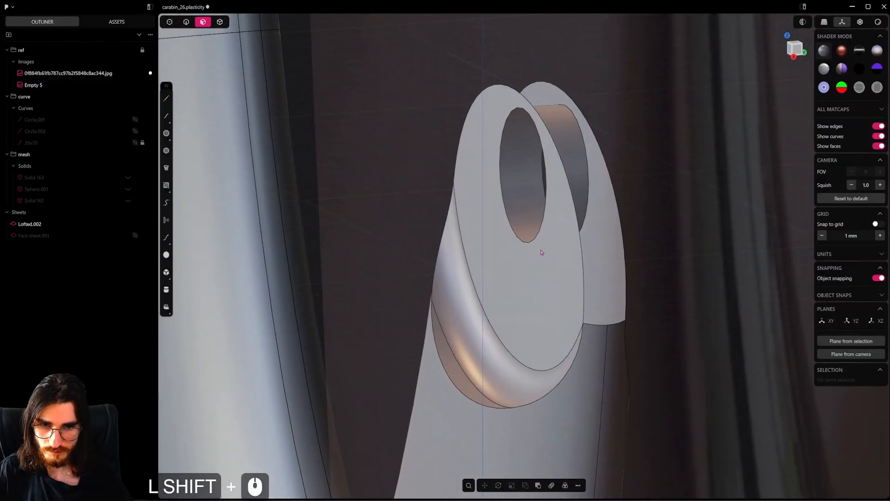
scroll(603, 301, "up", 4)
key("alt+x")
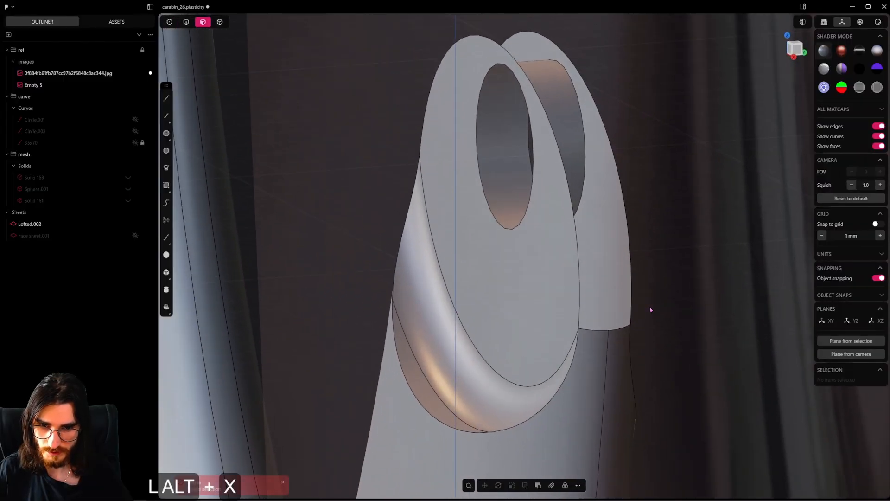
key("alt+h")
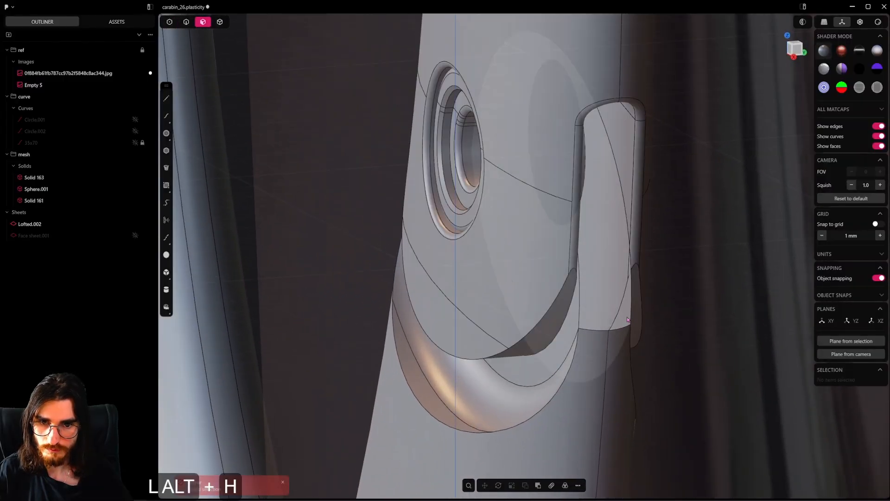
key("ctrl+z")
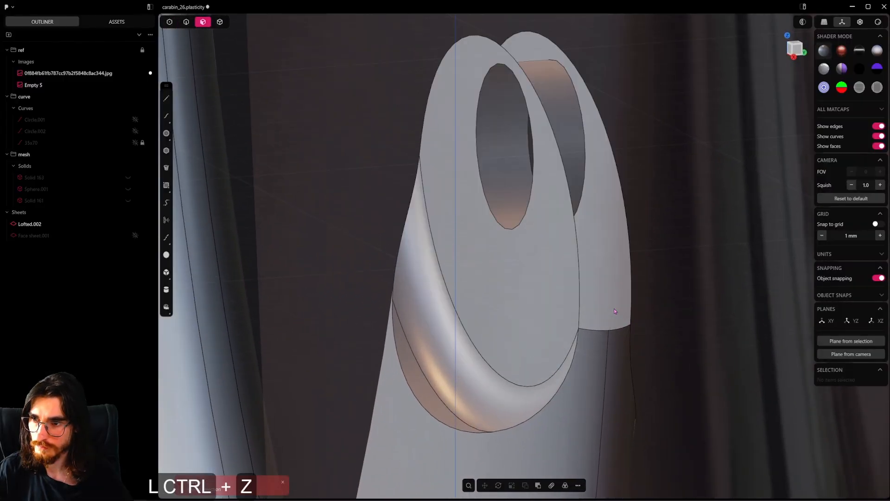
Unhide the duplicated rim face sheet and join it with the body sheet
left_click(135, 235)
double_click(593, 274)
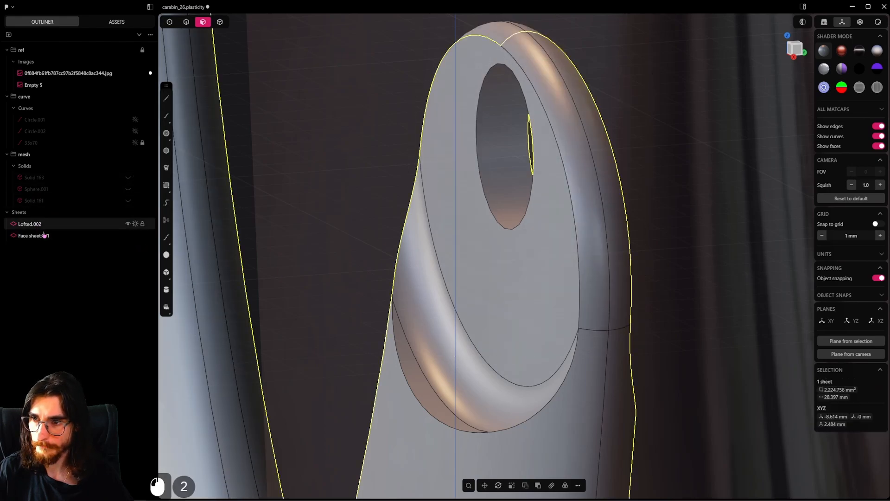
left_click(567, 329, "shift")
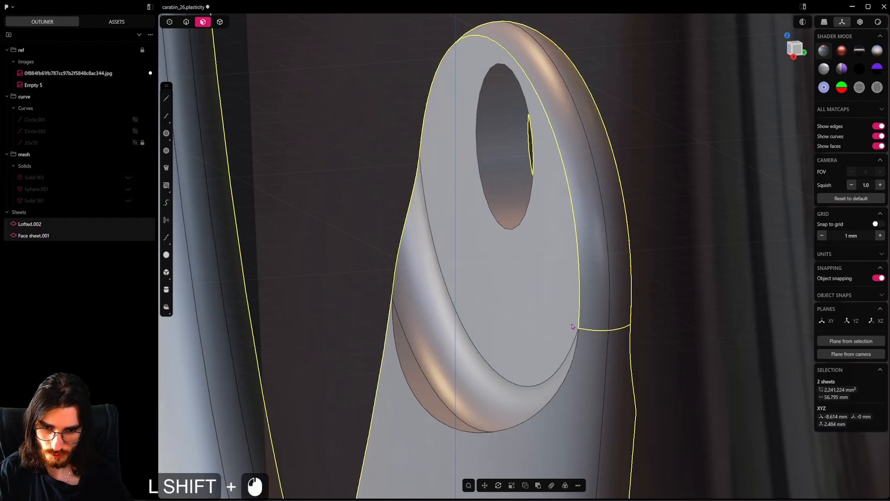
key("j")
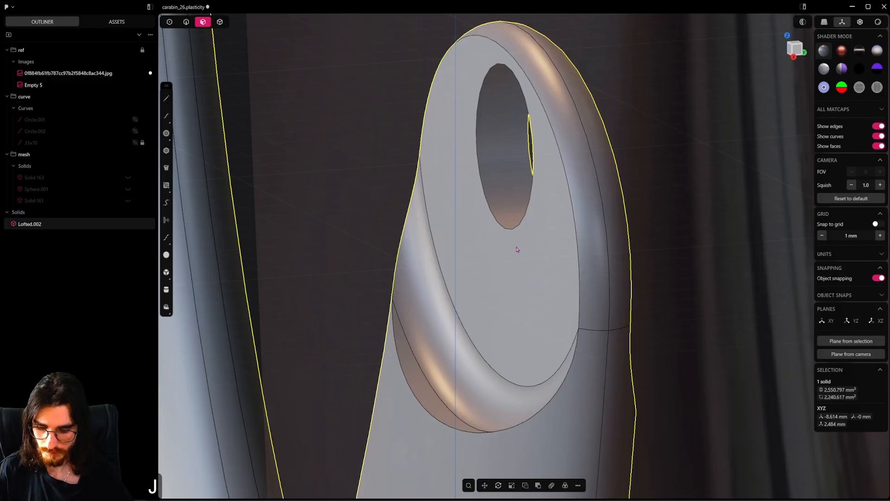
Save the file and move the closed body into the mesh group
key("f")
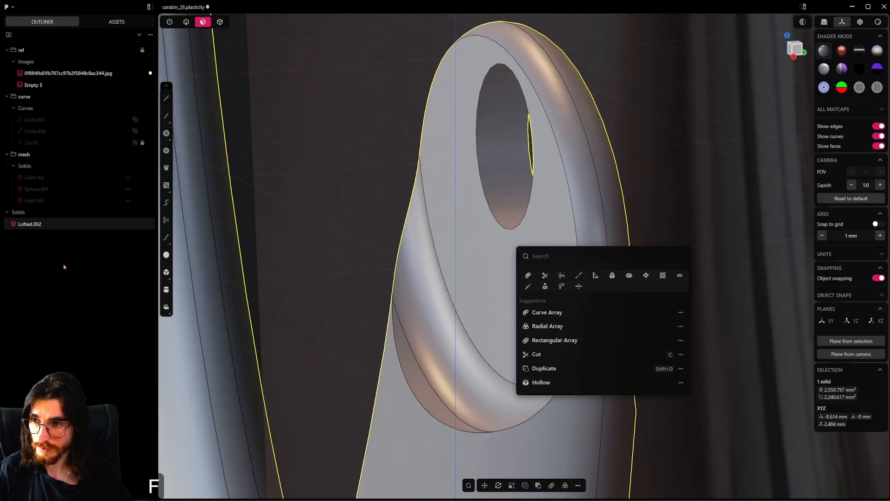
key("Escape")
key("ctrl+s")
mouse_move(61, 224)
left_mouse_down()
mouse_move(63, 184)
mouse_move(78, 177)
left_mouse_up()
Show the hidden solids in the mesh group again: Solid 163, Sphere.001 and Solid 161
left_click(130, 192)
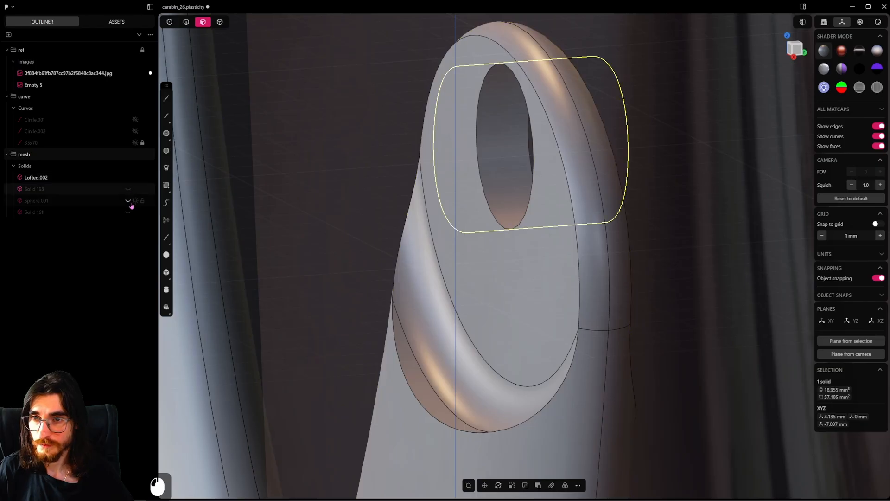
left_click(130, 205)
left_click(129, 202)
left_click(129, 212)
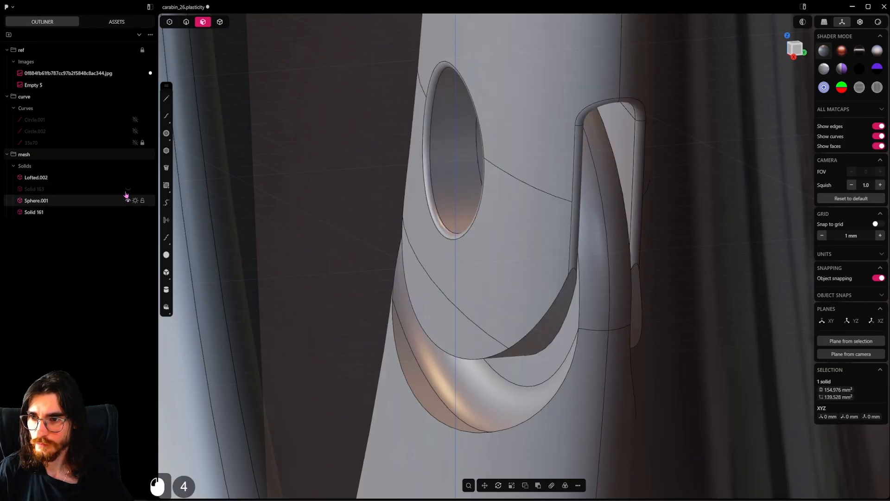
left_click(129, 191)
scroll(414, 223, "down", 18)
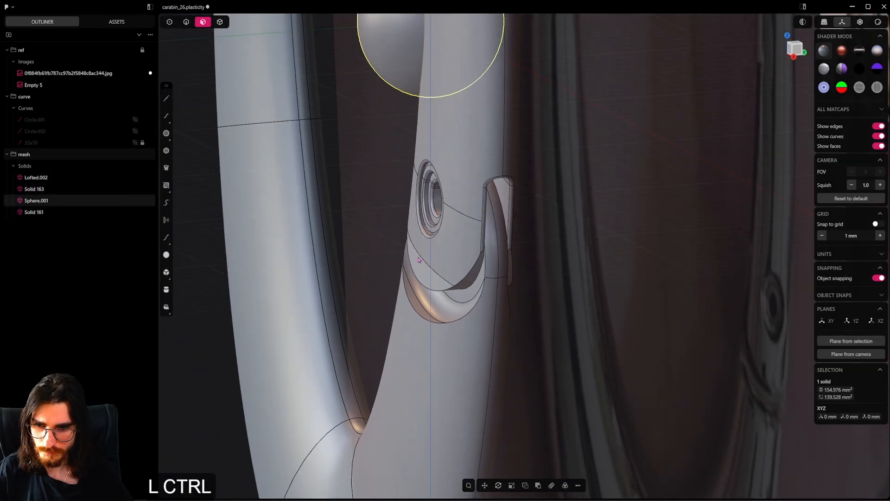
Save the file and view the assembled carabiner from the front with nothing selected
key("ctrl+s")
scroll(378, 292, "down", 7)
middle_click_drag(419, 294, 522, 297, "alt")
scroll(493, 283, "down", 10)
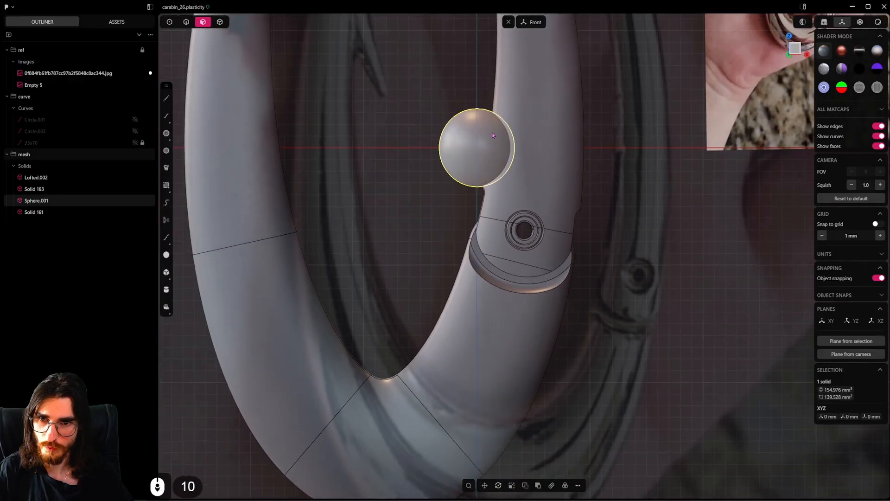
left_click(493, 164)
middle_click_drag(493, 170, 479, 221, "shift")
scroll(479, 221, "down", 8)
left_click(578, 248)
scroll(578, 248, "down", 7)
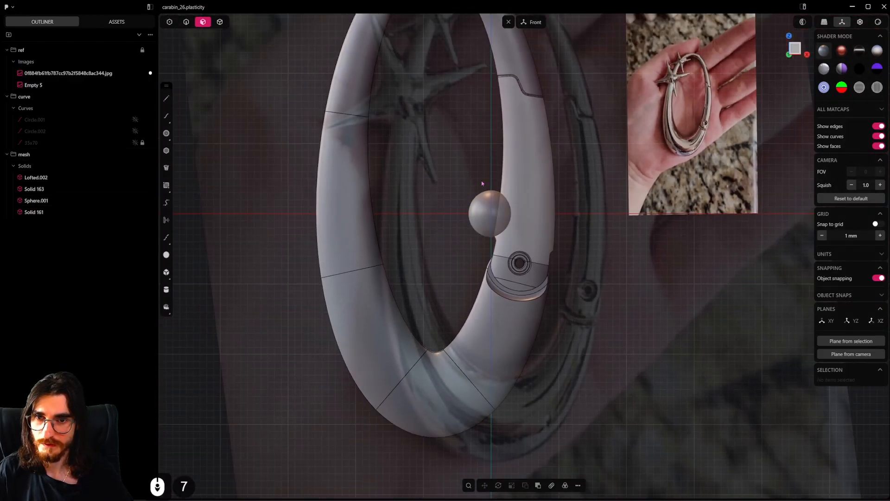
Select the body, gate and hinge pin solids without the sphere and start moving them together
left_click(220, 22)
middle_click_drag(455, 126, 375, 228, "shift")
scroll(375, 228, "down", 1)
scroll(375, 227, "down", 2)
left_click_drag(373, 225, 482, 159)
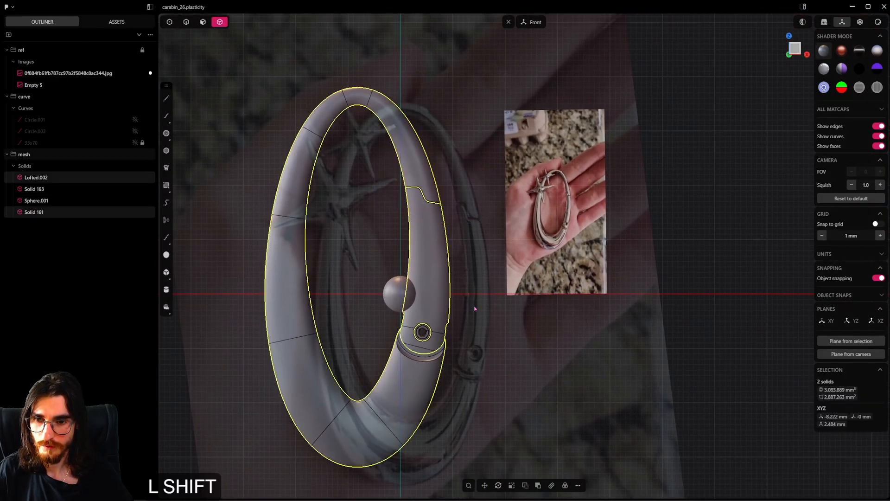
left_click_drag(421, 364, 421, 363, "shift")
key("g")
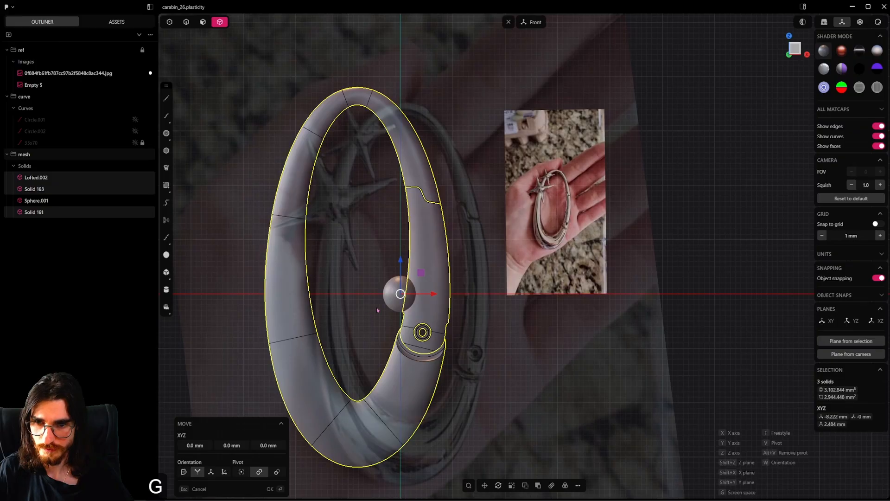
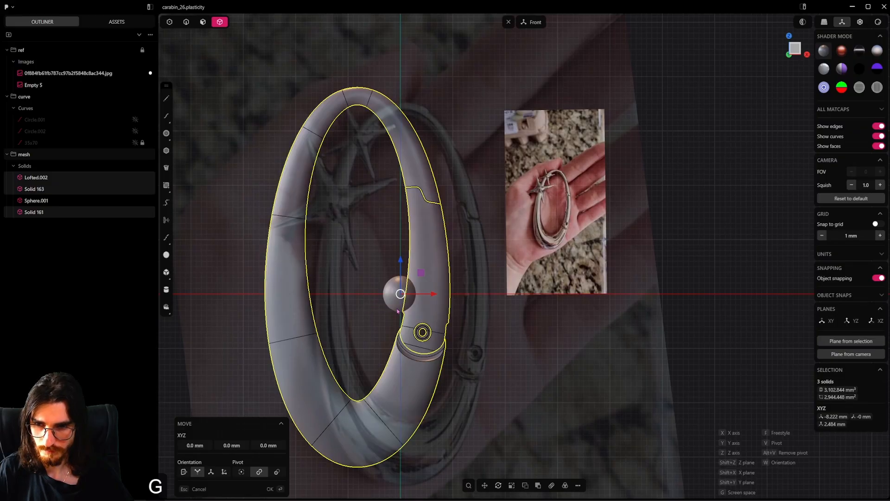
Move the body, gate and hinge pin sideways so the body's topmost point sits on the vertical axis, and save the file
key("v")
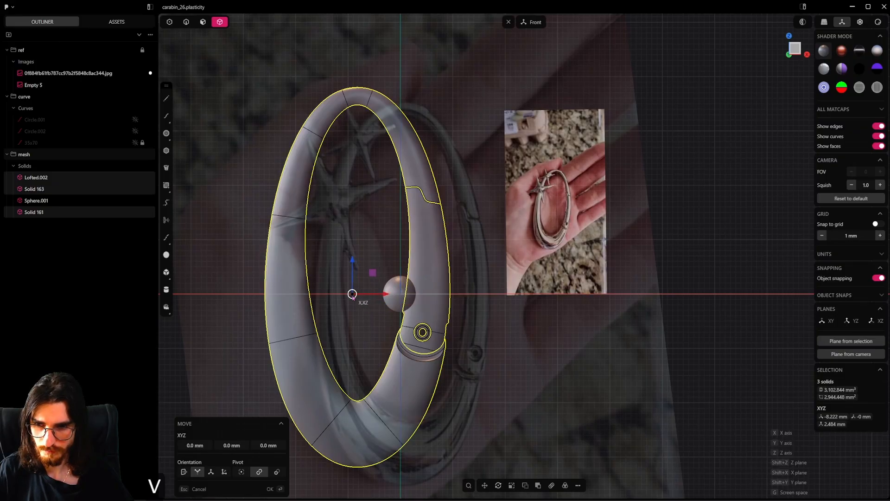
left_click(358, 93)
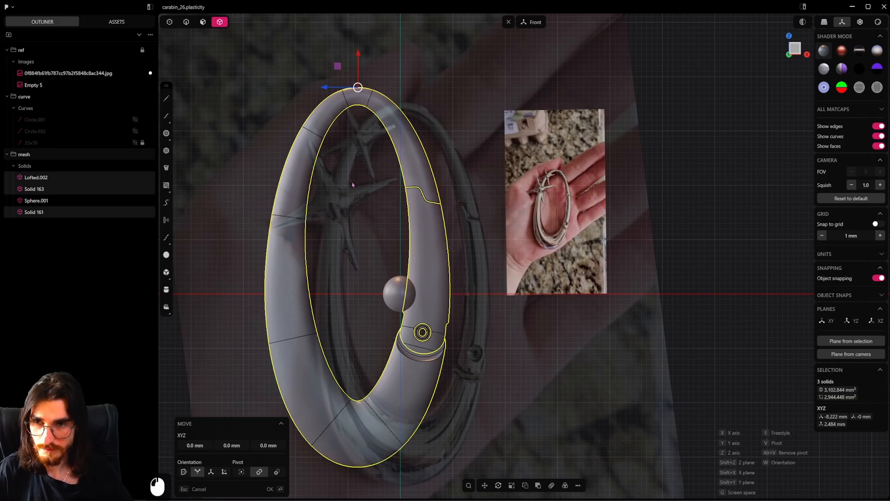
key("x")
key("z")
key("ctrl")
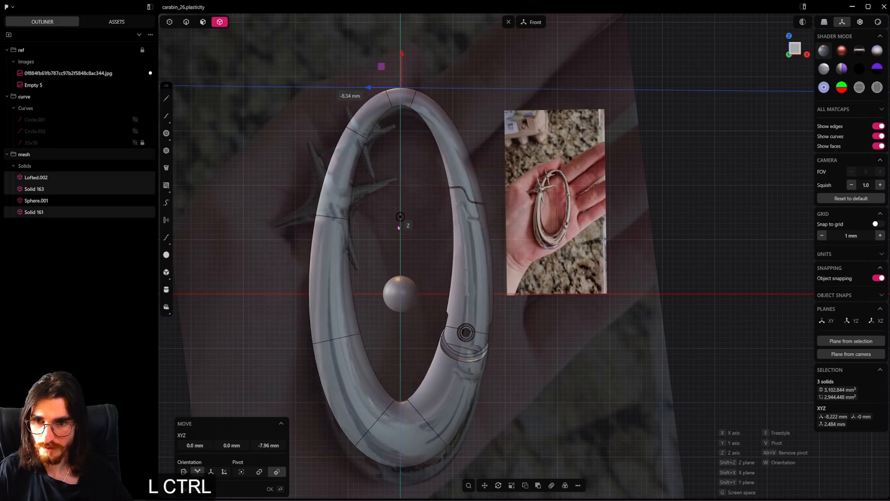
left_click(397, 258)
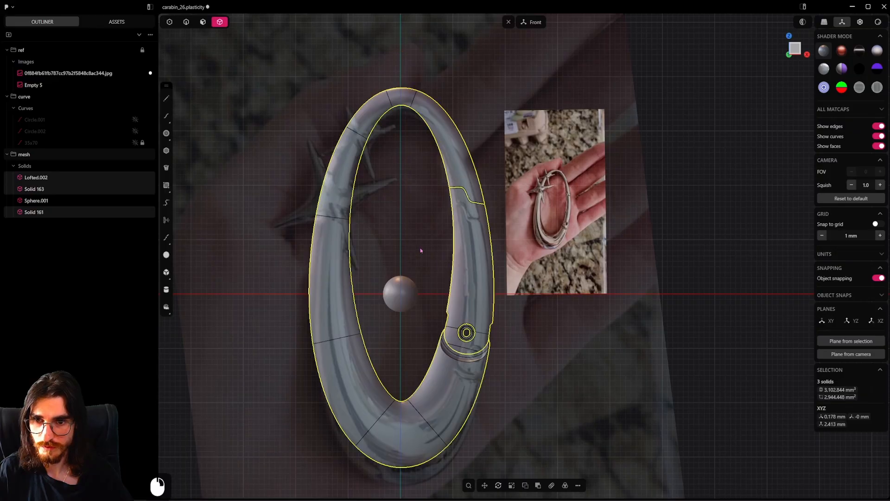
scroll(420, 248, "down", 5)
left_click(428, 260)
key("ctrl+s")
Select the sphere, then hide the model edges and the background reference image
scroll(417, 271, "up", 4)
left_click(406, 282)
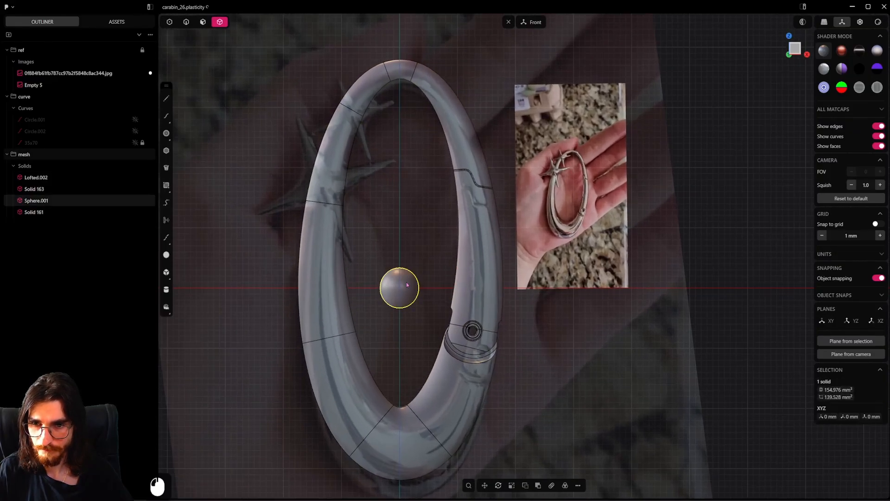
scroll(436, 278, "up", 7)
middle_click_drag(449, 280, 405, 287)
key("5")
scroll(488, 272, "down", 2)
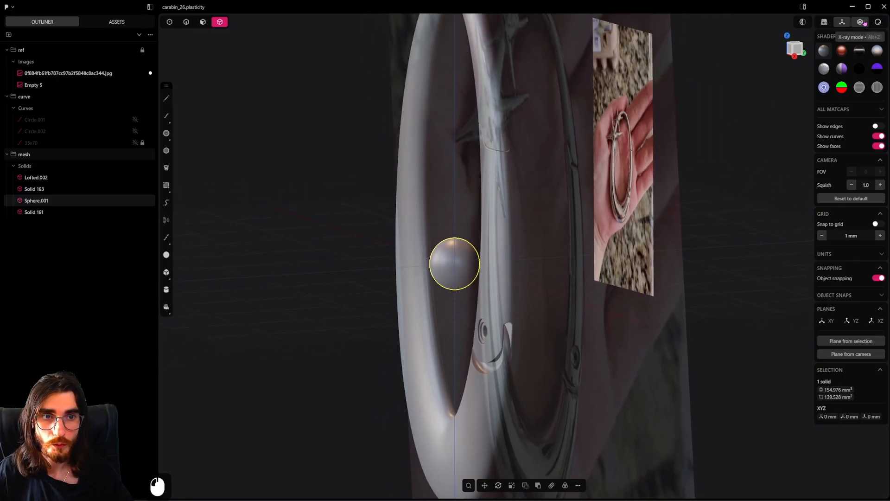
middle_click_drag(532, 214, 642, 207)
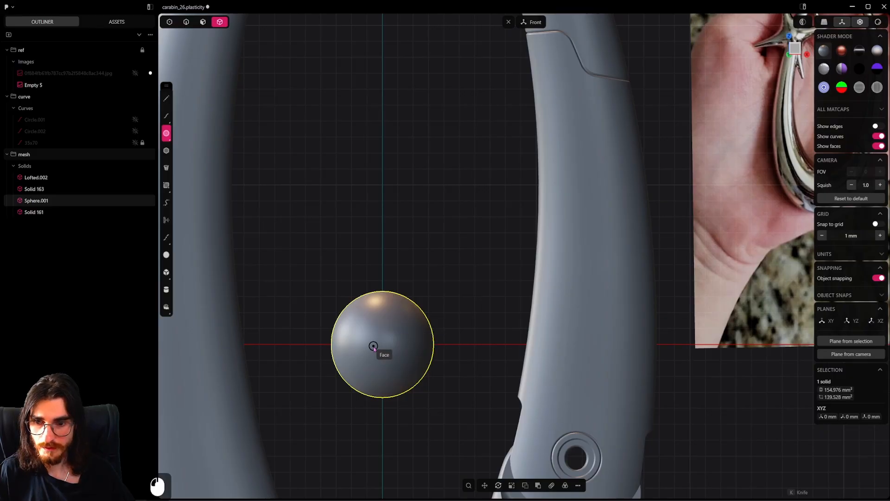
Draw a circle with a radius of about 2.63 mm centred on the origin and move it about -3.29 mm along Y
left_click(381, 345)
key("2")
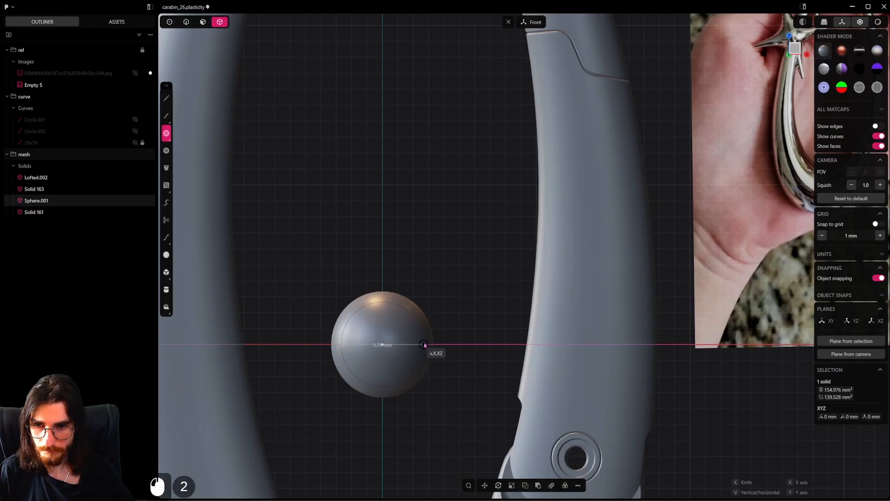
left_click(423, 344)
mouse_move(422, 344)
middle_mouse_down()
mouse_move(379, 357)
mouse_move(435, 331)
middle_mouse_up()
key("g")
key("y")
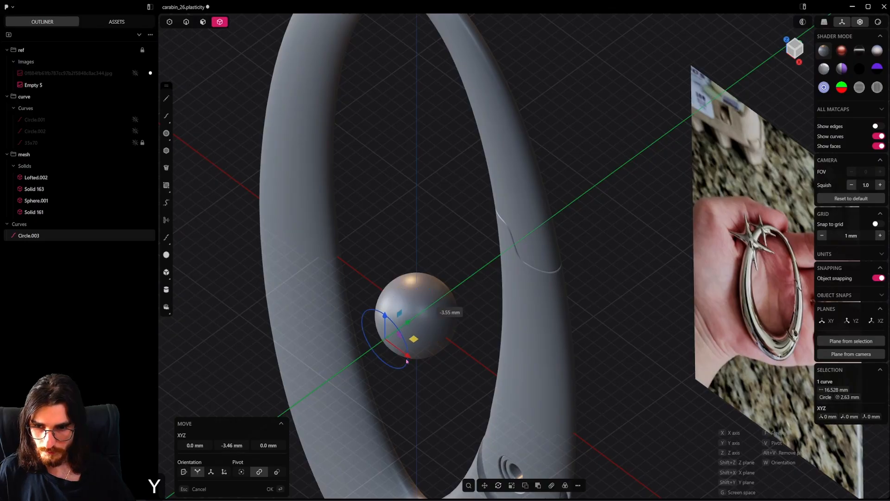
left_click(399, 345)
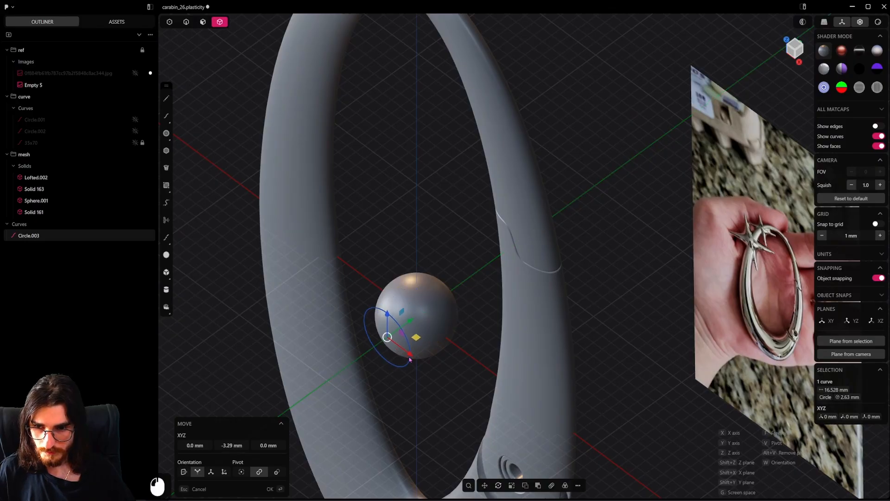
Draw a line about 8.28 mm long from the circle's centre outward along the Y axis, away from the sphere
left_click(165, 99)
left_click(389, 340)
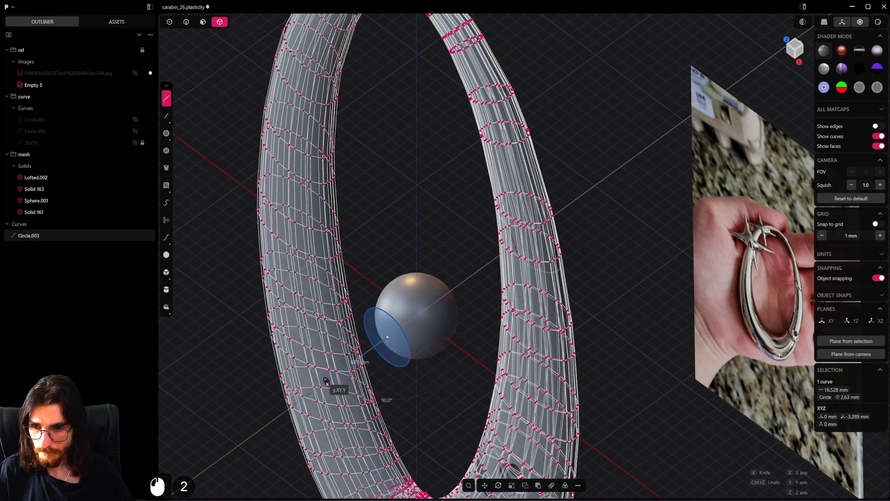
middle_click_drag(332, 380, 342, 354)
middle_click_drag(462, 364, 362, 225)
left_click(473, 219)
right_click(361, 225)
middle_click_drag(437, 213, 335, 138, "shift")
scroll(335, 139, "up", 2)
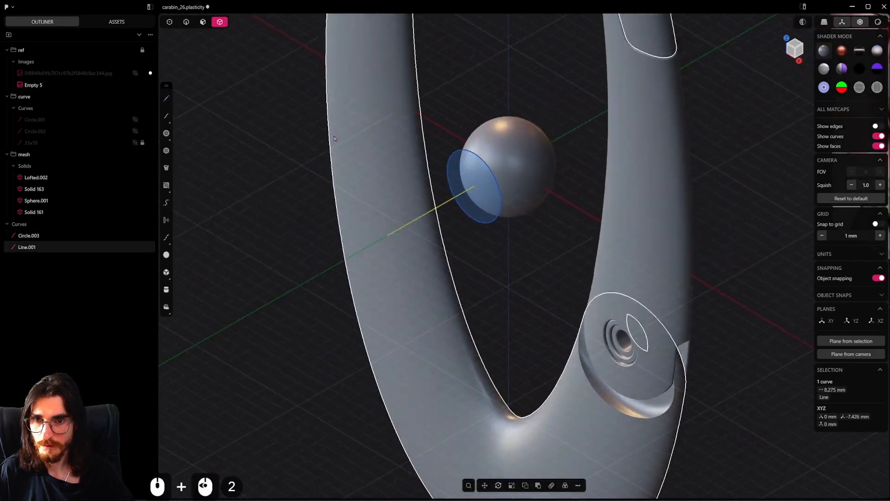
Draw a slanted line about 8.68 mm long from the axis line's outer end to the side point of the circle
left_click(166, 99)
middle_click_drag(424, 235, 438, 295)
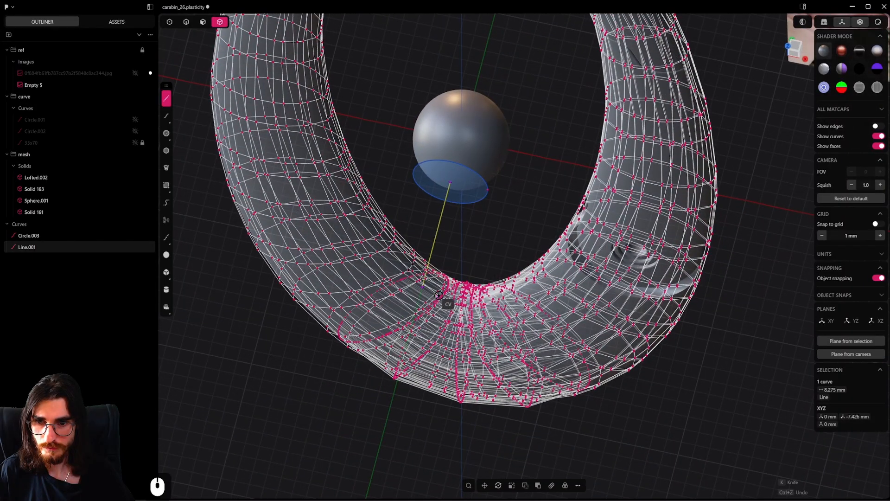
left_click(423, 287)
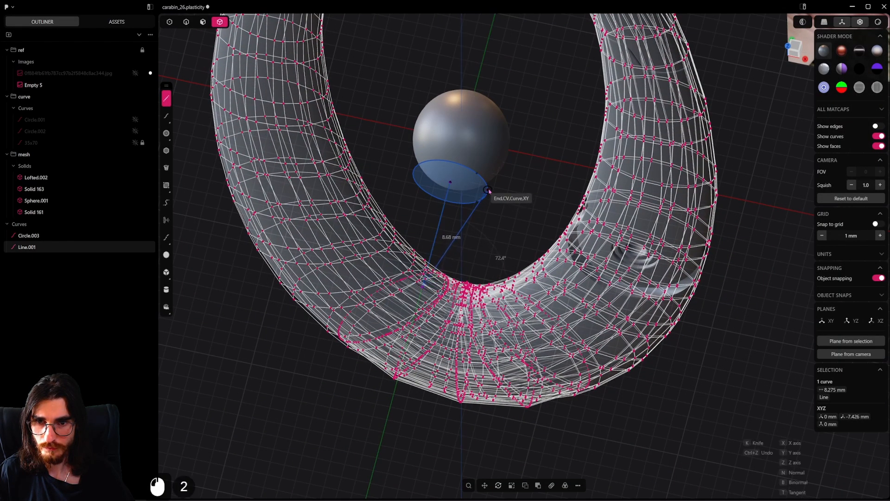
left_click(488, 190)
middle_click_drag(489, 190, 514, 302)
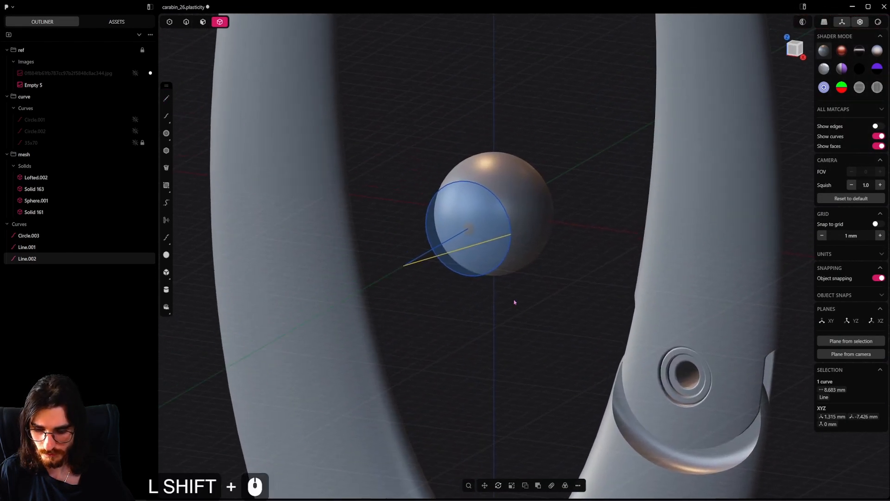
Revolve the slanted line 360 degrees around the Y-axis line to form a cone surface
type("f")
type("rev")
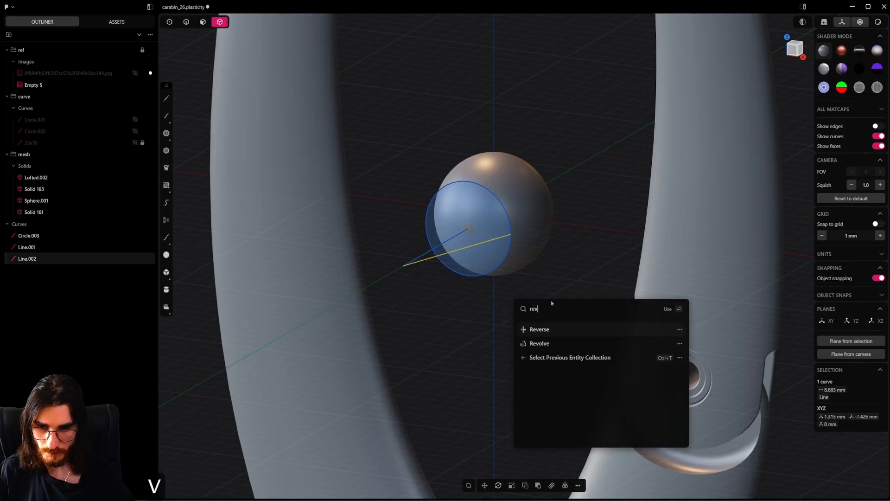
left_click(558, 343)
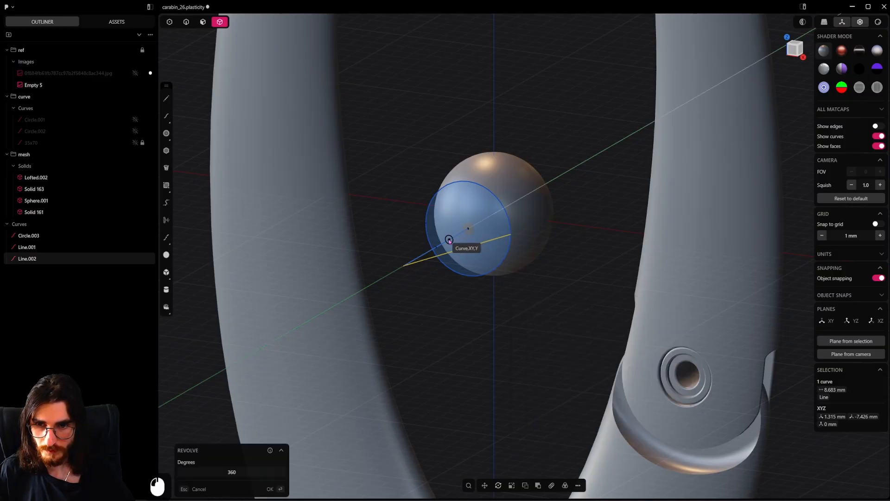
left_click(450, 239)
left_click(470, 227)
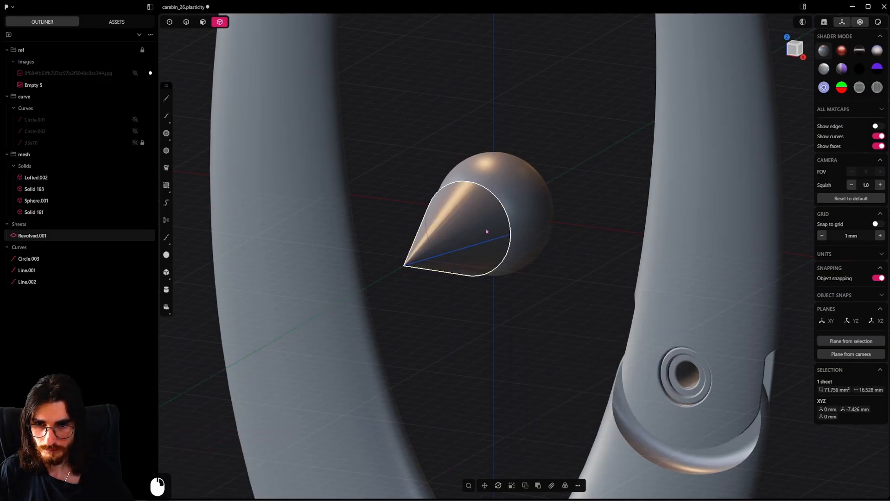
middle_click_drag(487, 231, 486, 279)
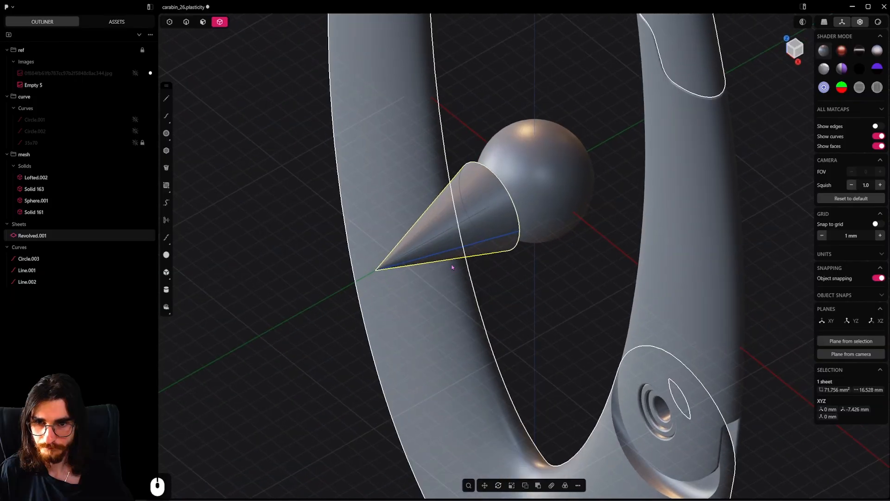
Delete the construction circle and both lines used for the cone
left_click(35, 258)
left_click(47, 281, "shift")
key("Delete")
scroll(392, 214, "up", 8)
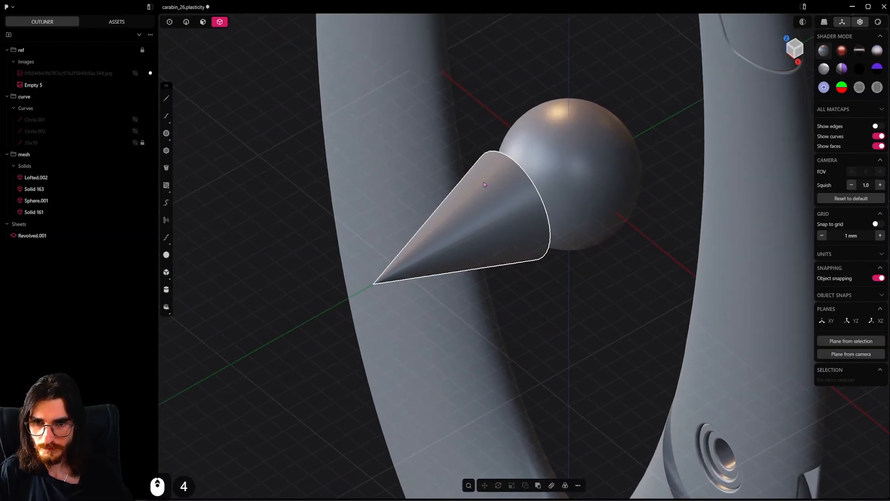
Close the cone's open base with a Patch Hole at G0 continuity to make it a solid
right_click_drag(522, 185, 483, 259)
middle_click_drag(483, 258, 367, 261)
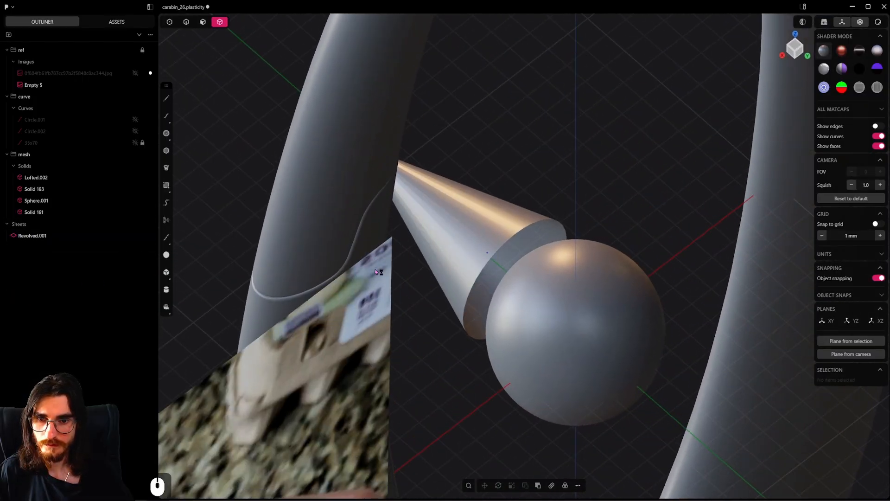
left_click(186, 22)
left_click(545, 221, "alt")
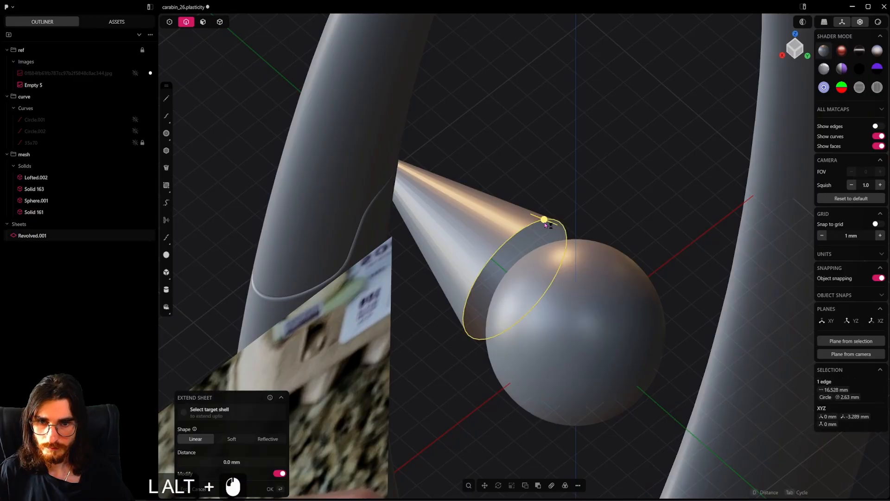
key("shift+j")
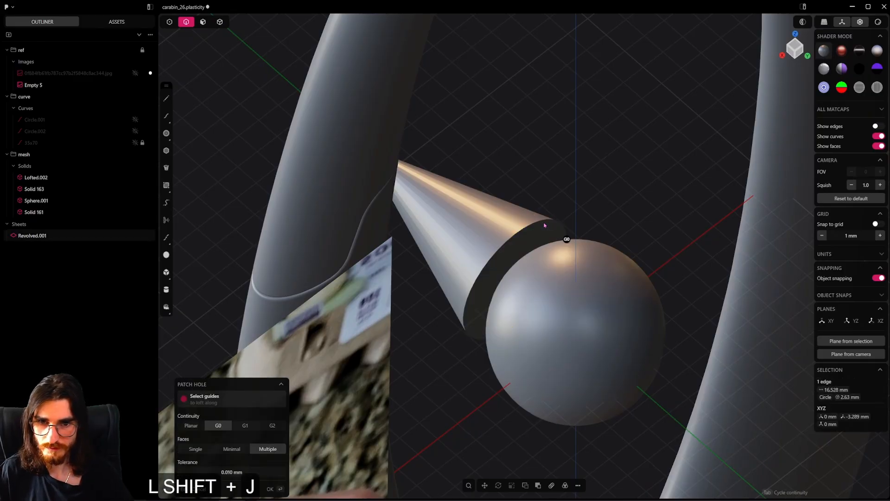
left_click(544, 225)
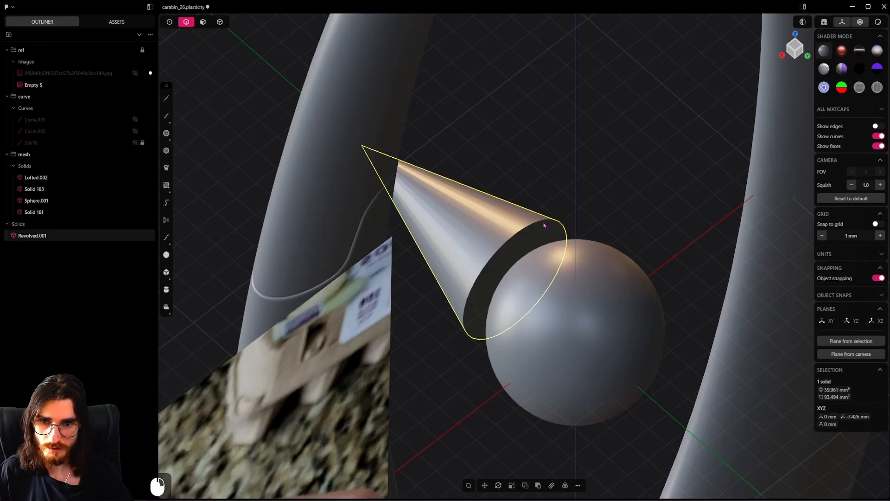
left_click(233, 58)
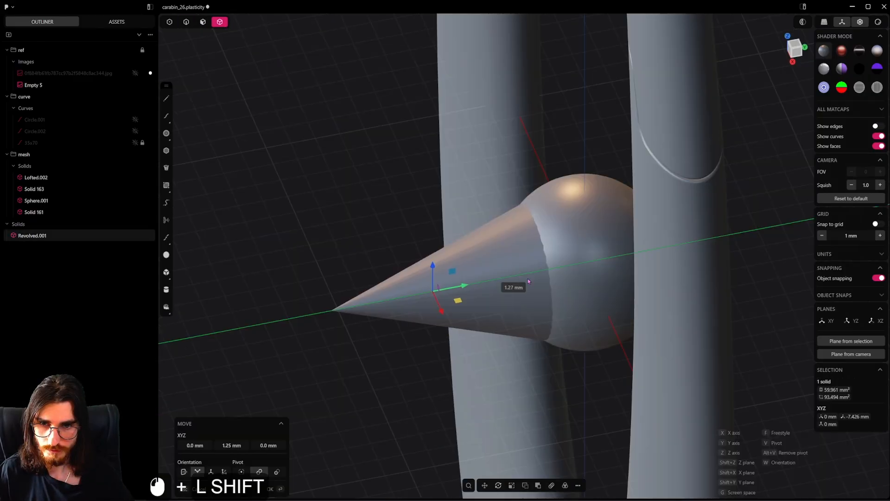
Join the cone and the sphere into one solid with a Boolean union
left_click_drag(527, 279, 565, 269, "shift")
right_click(539, 259)
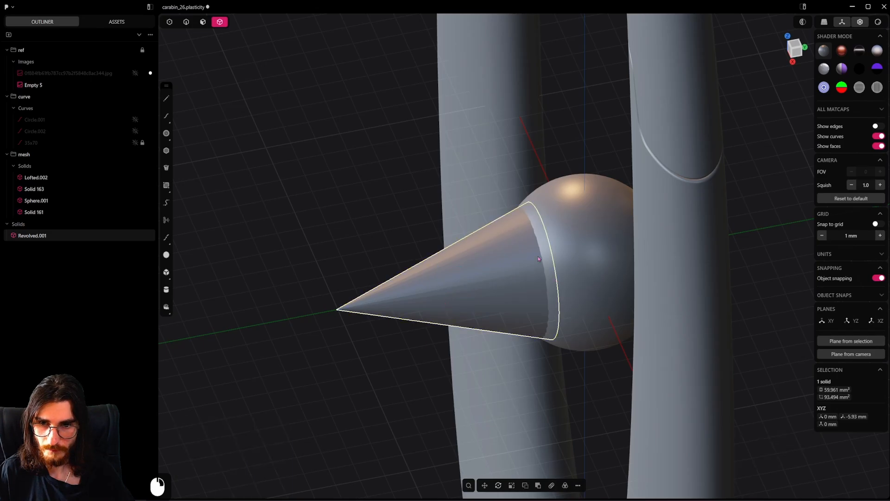
left_click(577, 234, "shift")
middle_click_drag(578, 235, 571, 263)
key("q")
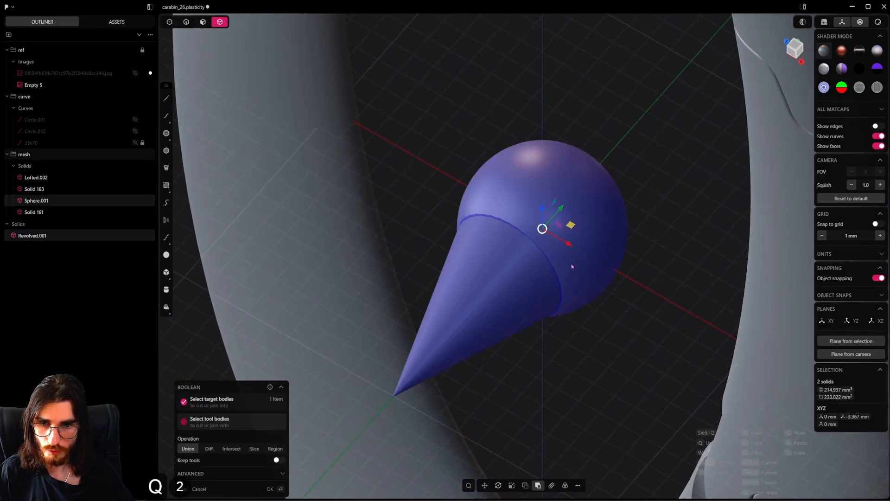
right_click(572, 265)
scroll(556, 256, "up", 2)
left_click(186, 21)
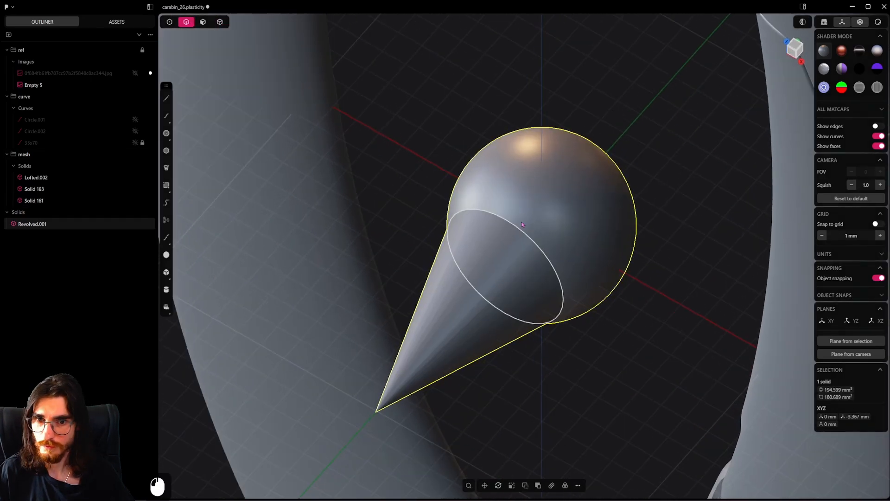
left_click(538, 242, "alt")
right_click(545, 249)
scroll(582, 235, "down", 7)
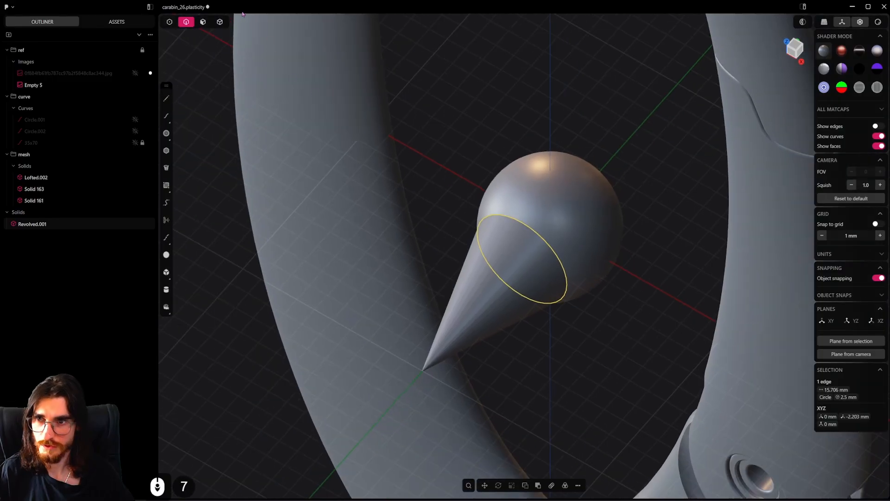
Isolate the joined cone and sphere solid and view it from below
left_click(518, 209)
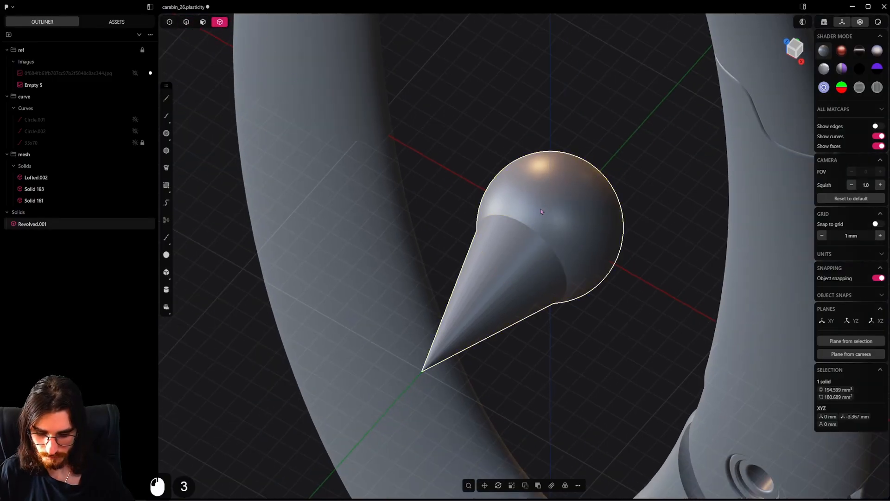
key("slash")
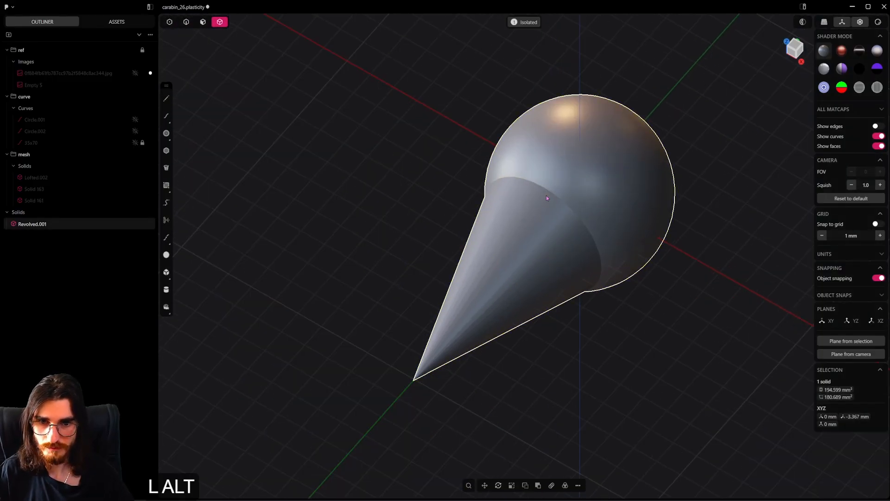
middle_click_drag(547, 197, 554, 379, "alt")
scroll(560, 333, "down", 11)
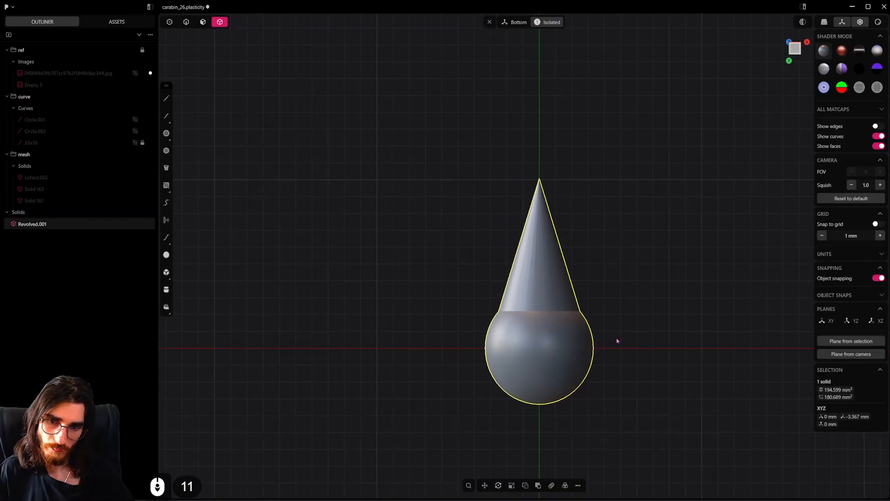
scroll(588, 354, "up", 4)
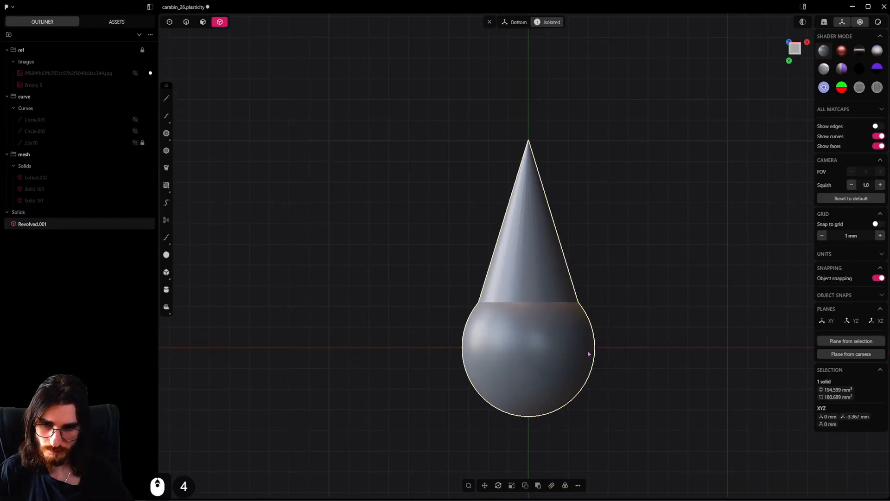
scroll(589, 354, "down", 1)
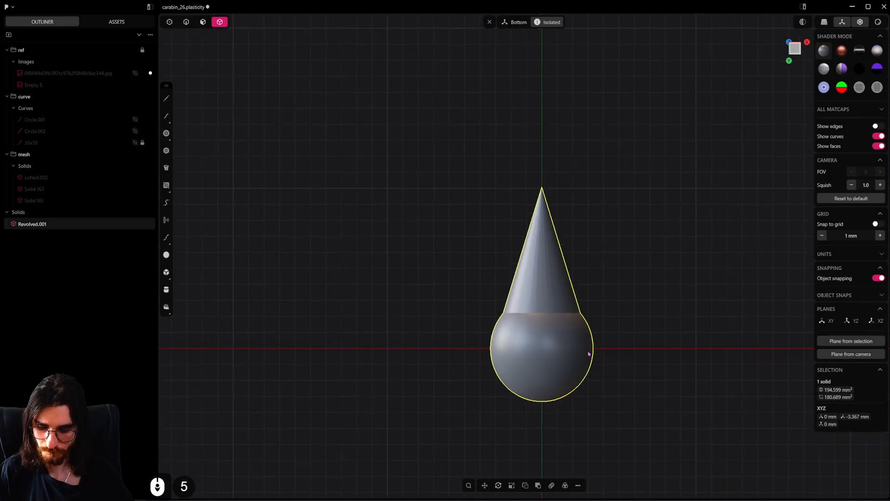
Create a radial array of the cone-and-sphere solid around the origin with a count of 4 over 360 degrees
key("f")
left_click(637, 408)
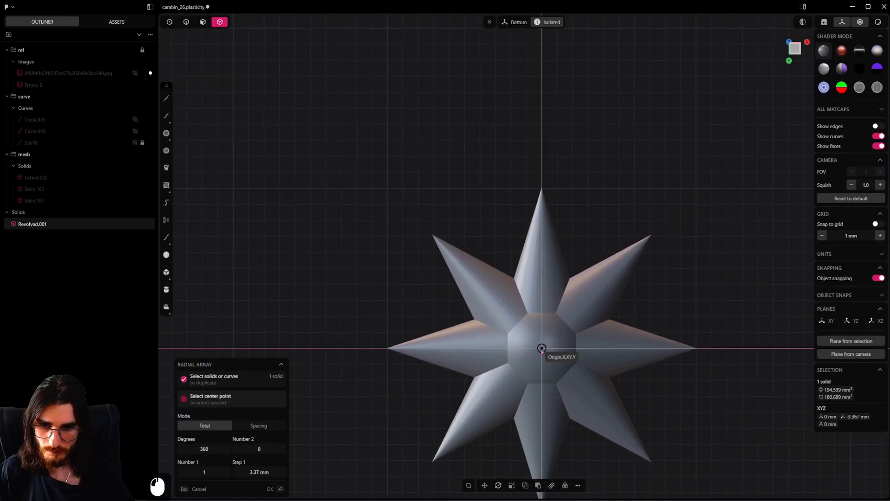
left_click(542, 348)
scroll(541, 351, "down", 3, "shift")
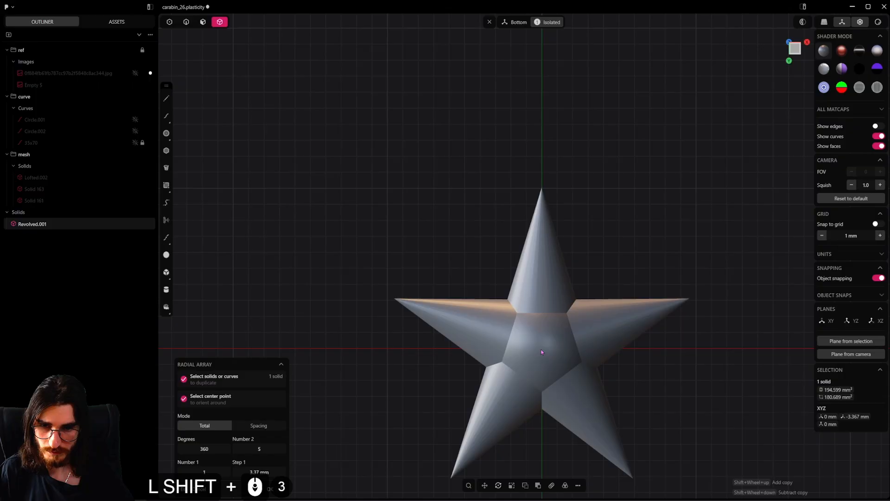
scroll(541, 352, "down", 1, "shift")
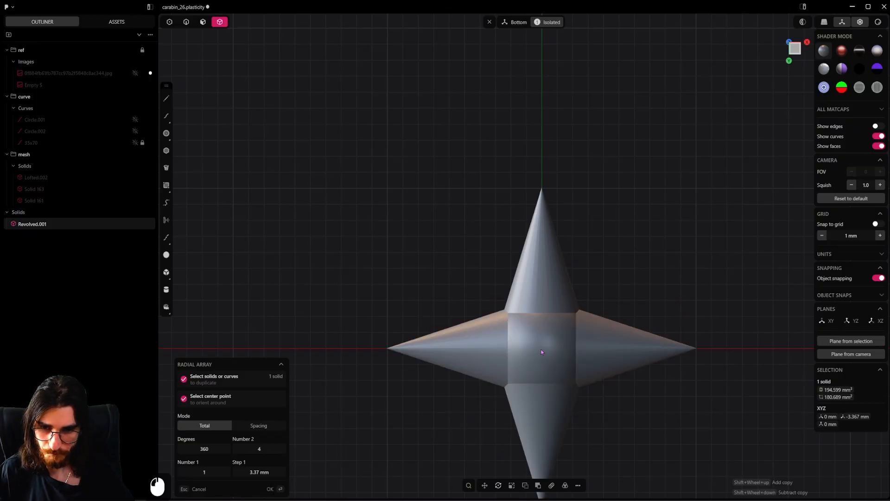
left_click(542, 351)
Join the four arrayed cone-and-sphere solids into one star solid with a Boolean union
scroll(549, 352, "up", 3)
key("q")
key("q")
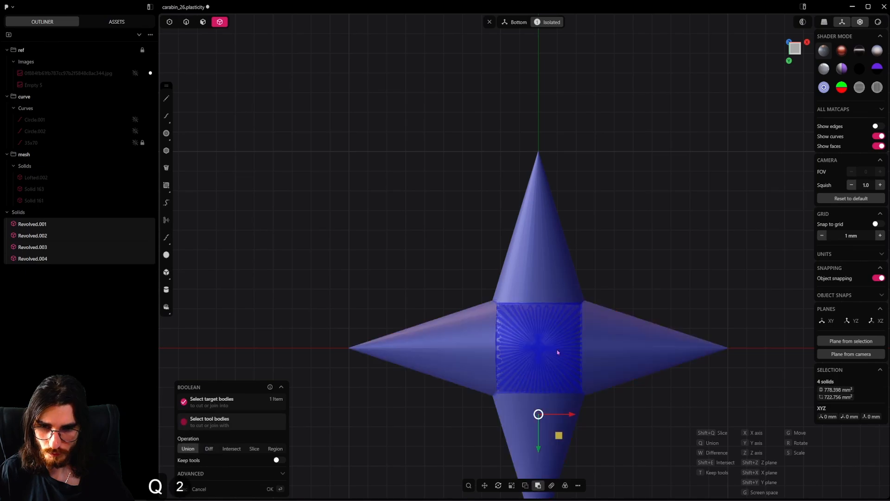
right_click(558, 351)
Flatten the star by scaling it along the Z axis only, to a factor of about 0.656
scroll(558, 351, "up", 4)
middle_click_drag(558, 352, 568, 260)
scroll(568, 260, "down", 4)
key("s")
key("z")
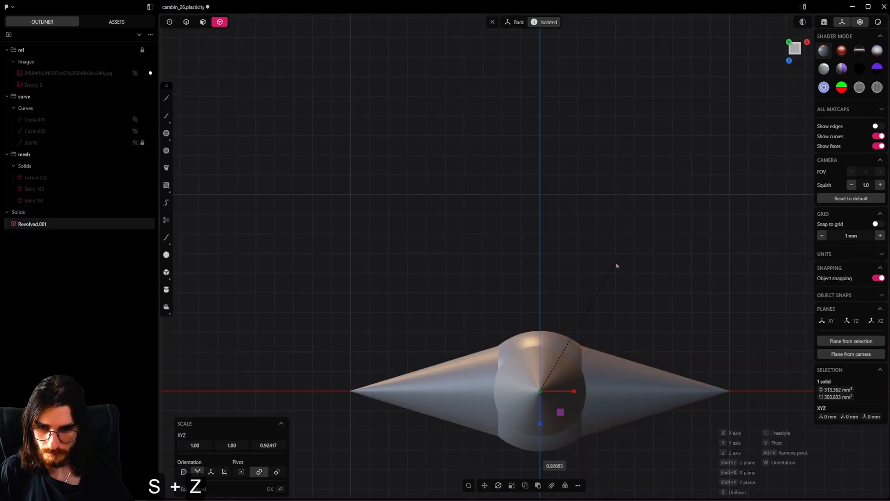
left_click(539, 317)
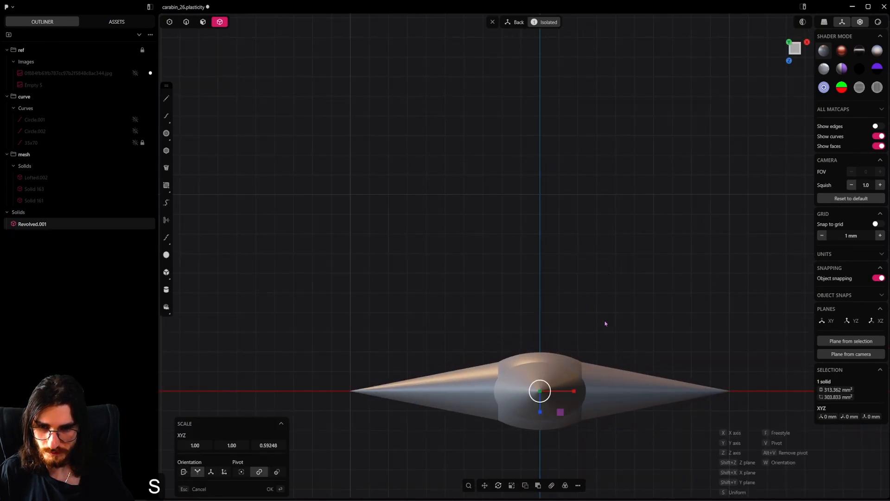
key("z")
left_click(628, 324)
middle_click_drag(558, 331, 563, 392)
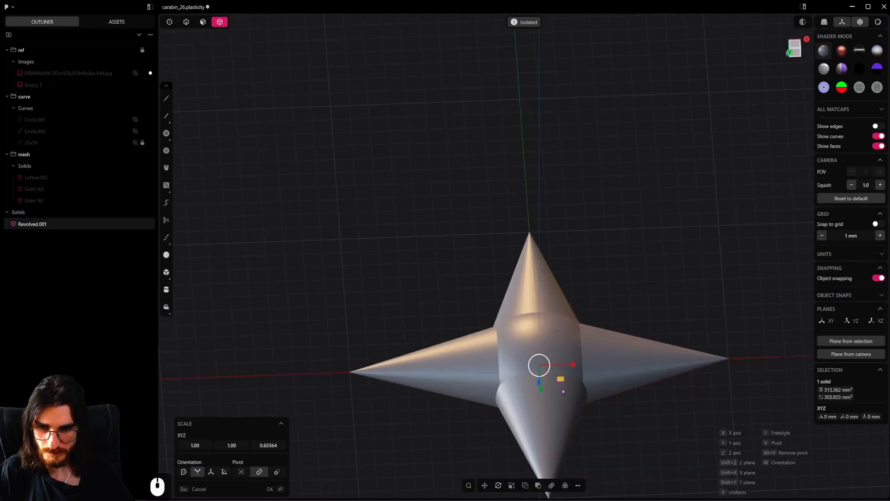
scroll(537, 336, "up", 3)
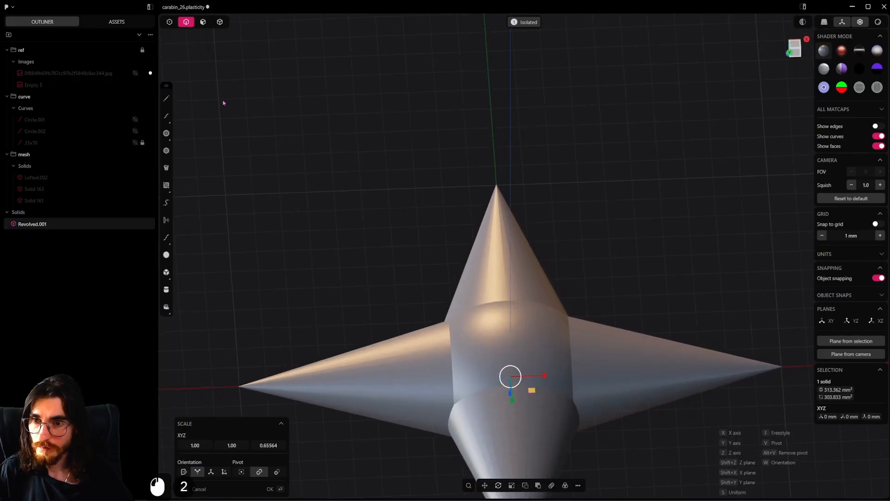
middle_click_drag(223, 103, 246, 6, "shift")
scroll(503, 251, "up", 3)
right_click(484, 322)
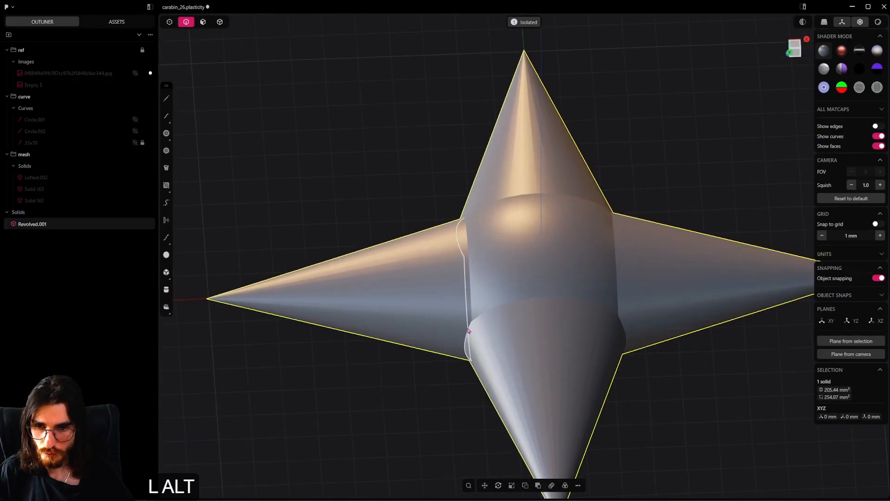
Fillet the junction edges between all four neighbouring cones with a conic fillet of about 3.07 mm
left_click(468, 333, "alt")
middle_click_drag(468, 334, 527, 271)
left_click(468, 338)
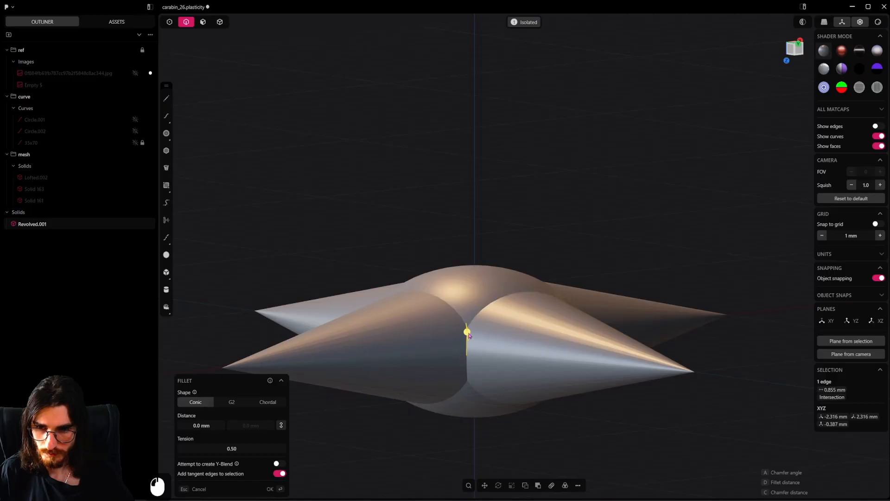
middle_click_drag(490, 342, 450, 384)
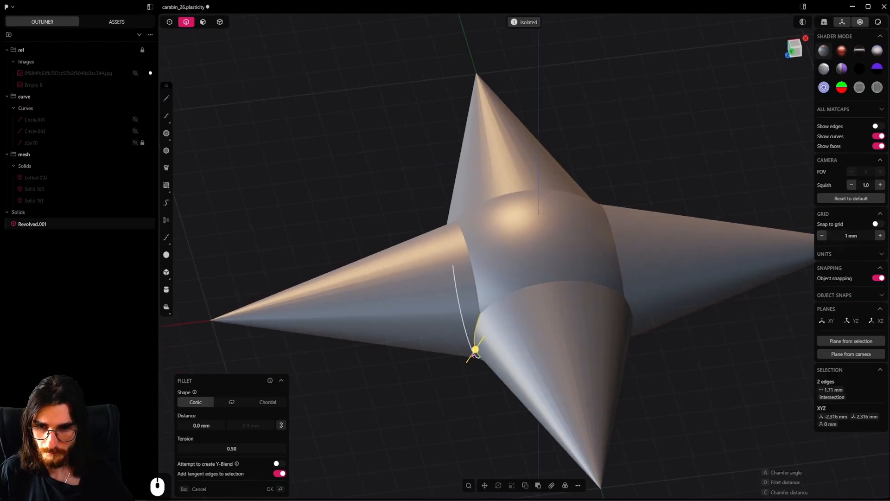
left_click_drag(475, 348, 450, 387)
key("ctrl+z")
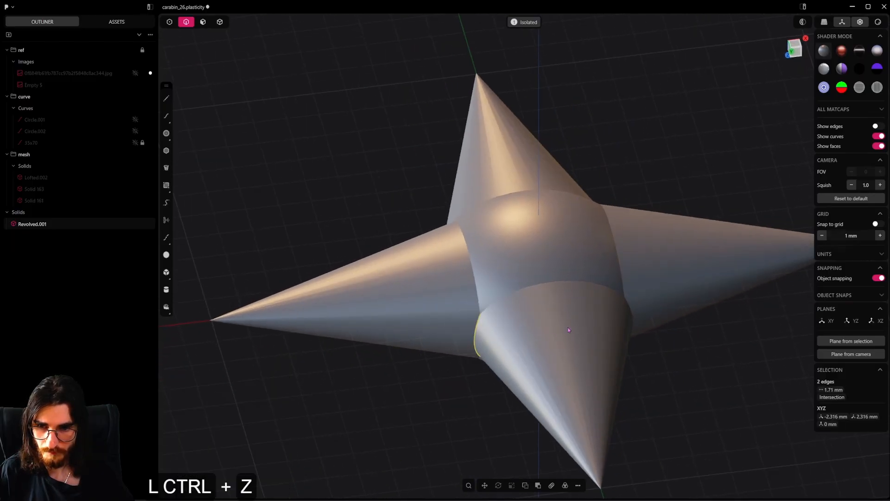
middle_click_drag(567, 327, 535, 345)
left_click(657, 359, "shift")
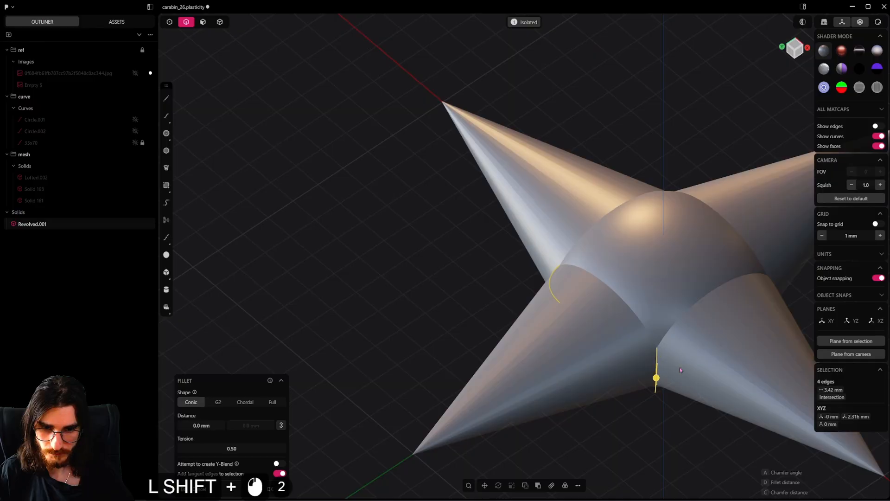
middle_click_drag(680, 369, 495, 300)
left_click(575, 353, "shift")
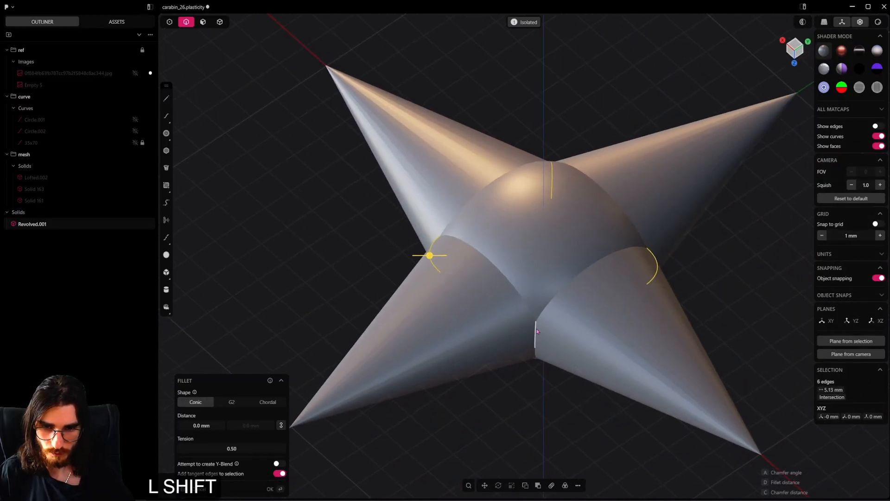
middle_click_drag(547, 351, 500, 340)
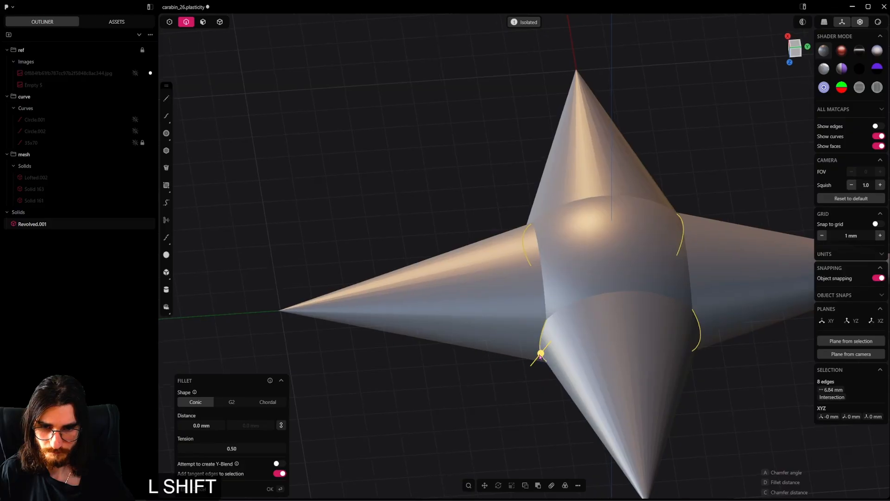
left_click_drag(540, 355, 470, 387, "shift")
middle_click_drag(356, 452, 448, 359, "alt")
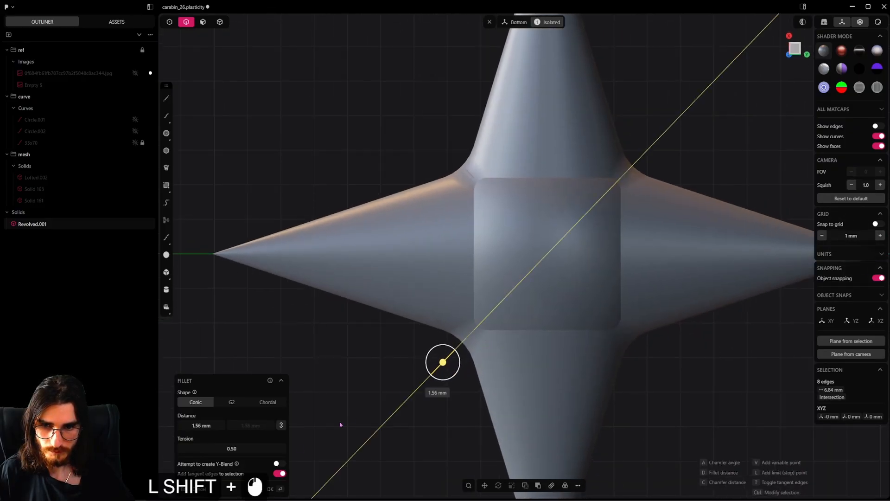
left_click_drag(433, 370, 423, 377, "shift")
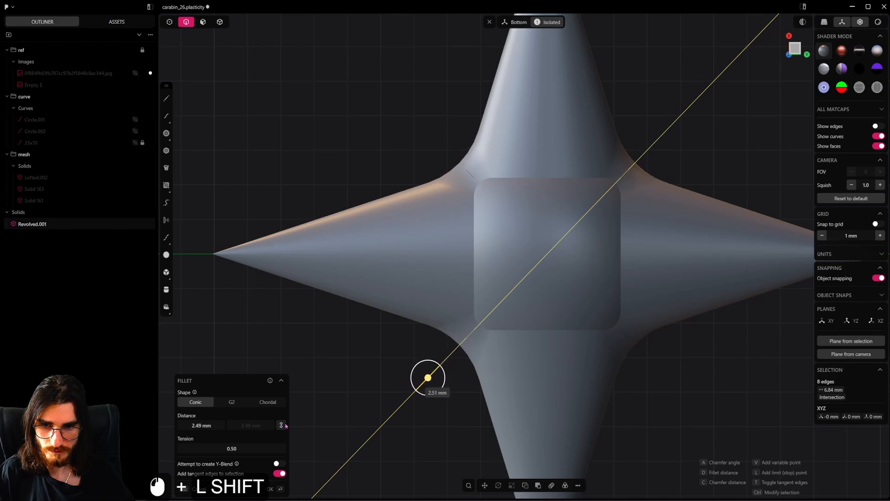
scroll(494, 258, "down", 13)
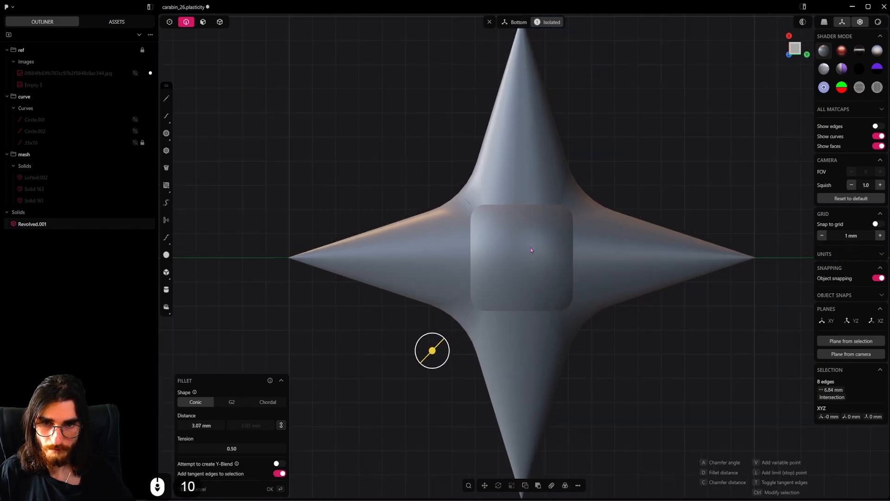
right_click(576, 334)
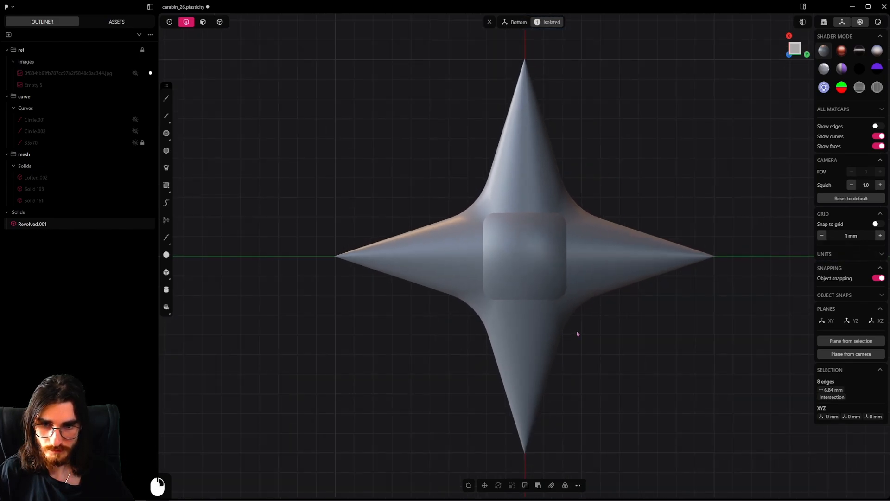
Try to fillet the edge loop around the star's central dome with a distance of about 3.68 mm
scroll(548, 342, "up", 4)
middle_click_drag(543, 352, 485, 266)
left_click(482, 326, "alt")
key("b")
scroll(482, 326, "up", 9)
scroll(518, 292, "up", 3)
mouse_move(520, 297)
middle_mouse_down()
mouse_move(508, 271)
mouse_move(526, 288)
middle_mouse_up()
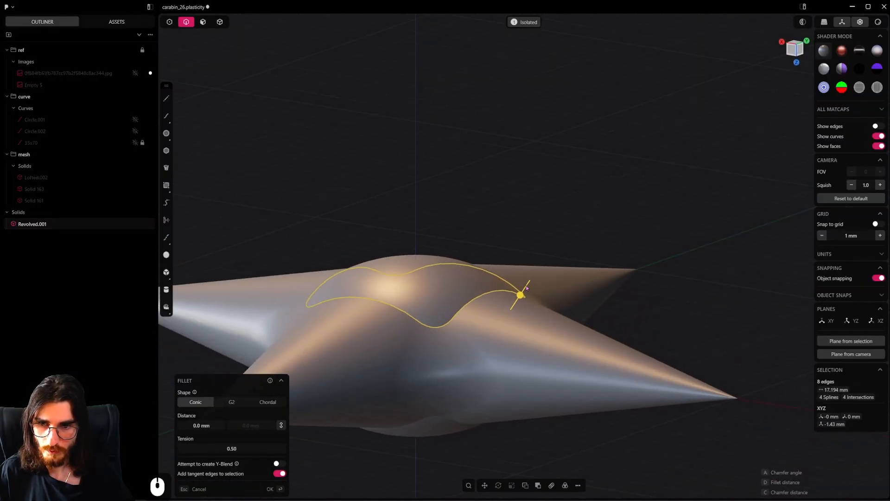
left_click_drag(521, 294, 538, 282)
left_click_drag(618, 228, 639, 206)
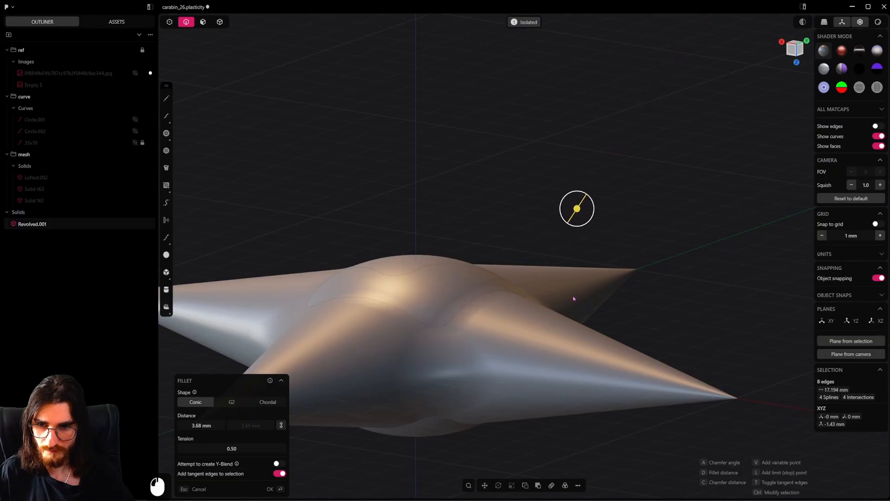
middle_click_drag(575, 299, 487, 366)
key("ctrl")
scroll(532, 330, "down", 5, "ctrl")
middle_click_drag(532, 331, 624, 280, "shift")
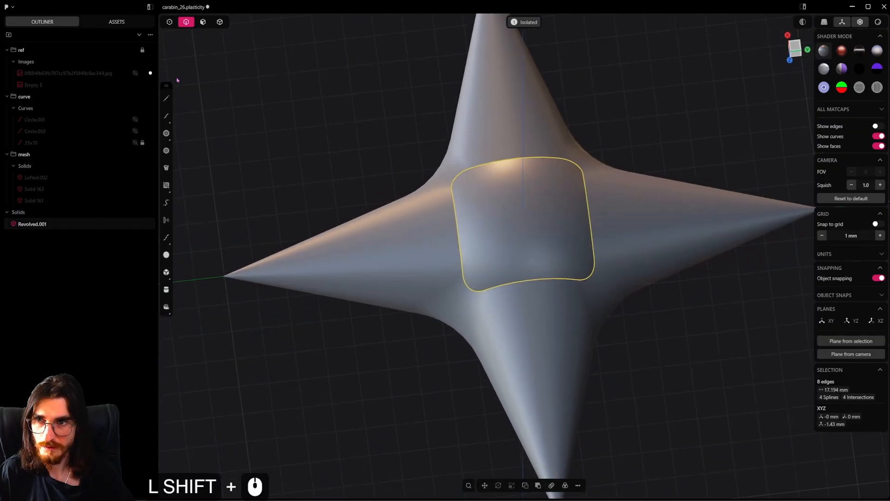
Delete the dome face at the star's centre on the underside, opening the solid there
left_click(219, 22)
left_click(535, 222)
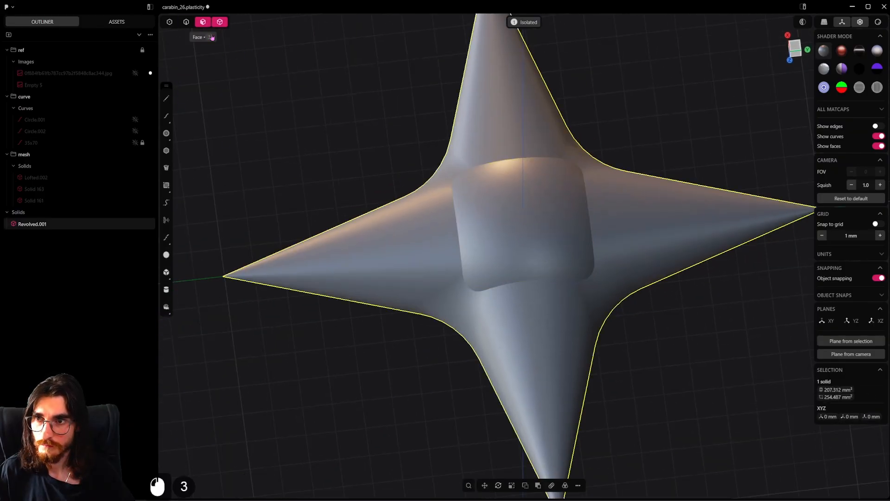
key("4")
left_click(536, 258)
middle_click_drag(536, 262, 543, 228, "shift")
key("shift+x")
scroll(544, 228, "down", 3)
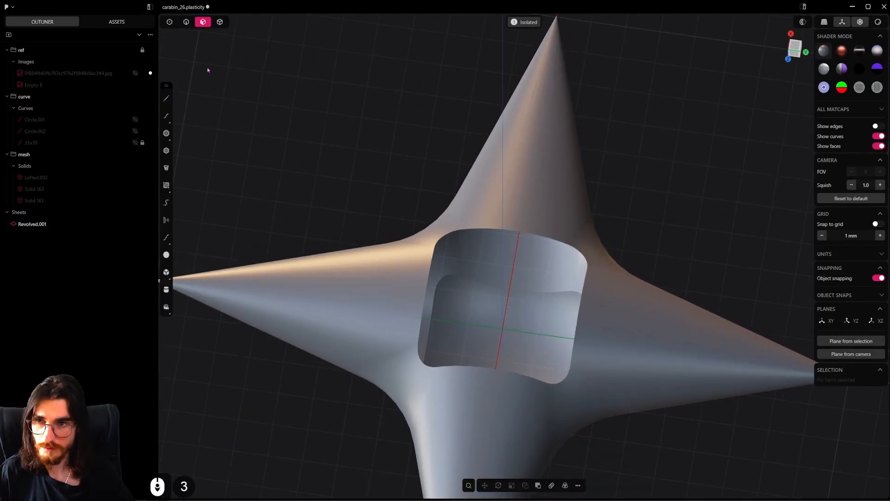
left_click(583, 285, "alt")
middle_click_drag(439, 281, 427, 322, "alt")
middle_click_drag(579, 357, 513, 201, "shift")
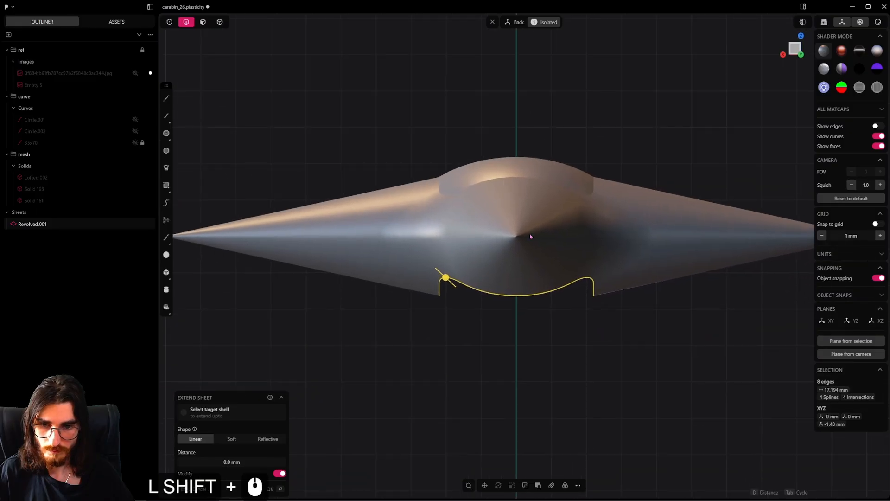
scroll(577, 307, "up", 7)
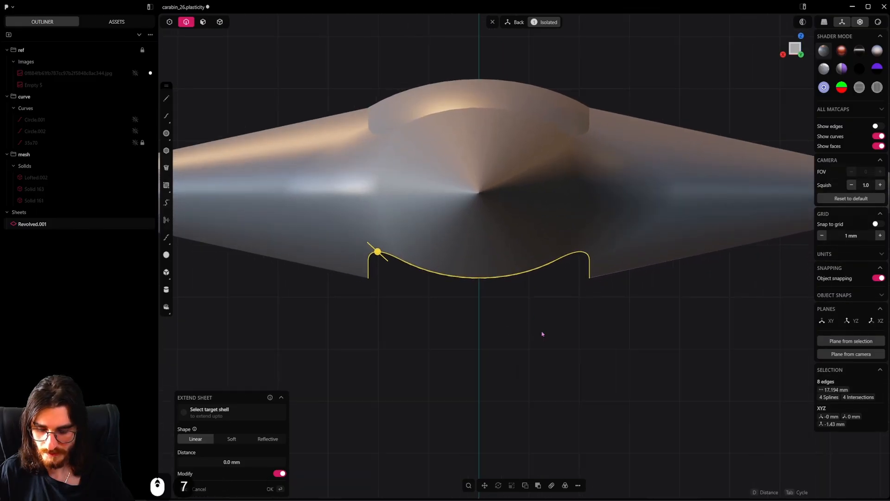
mouse_move(541, 334)
middle_mouse_down()
mouse_move(520, 341)
mouse_move(537, 320)
mouse_move(529, 321)
middle_mouse_up()
key("ctrl+r")
key("Tab")
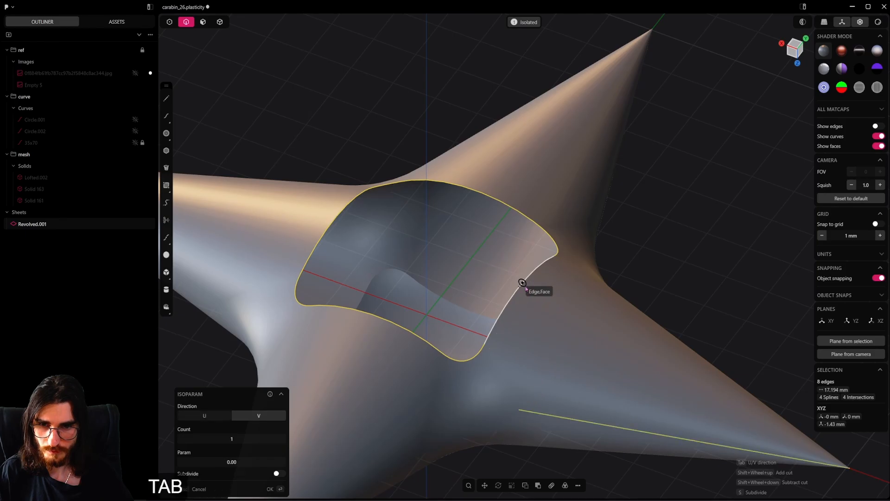
key("Escape")
Show the model's edges and split two opposite cones lengthwise with V-direction isoparam cuts at 0.50
middle_click_drag(523, 289, 378, 213)
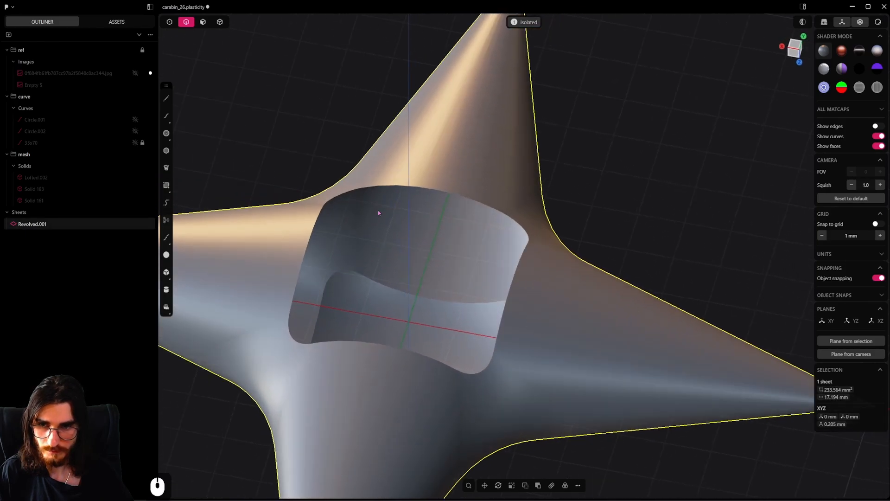
key("grave")
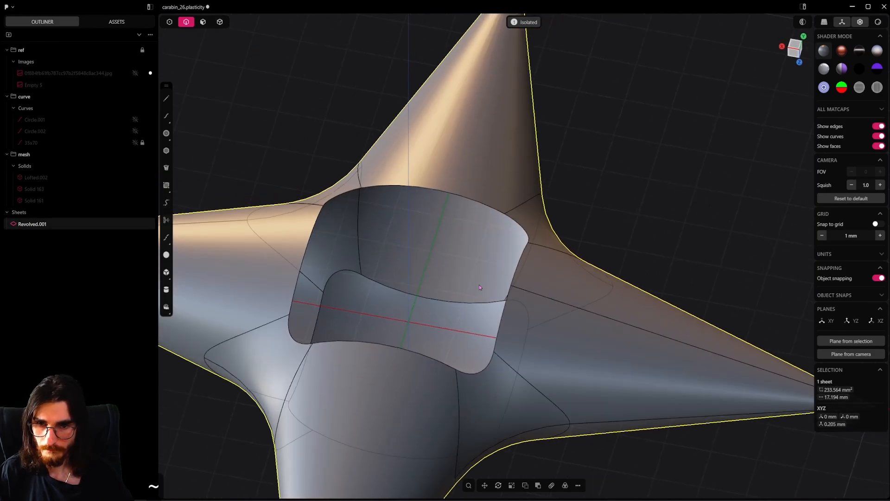
middle_click_drag(480, 288, 415, 219, "shift")
middle_click_drag(444, 250, 447, 235)
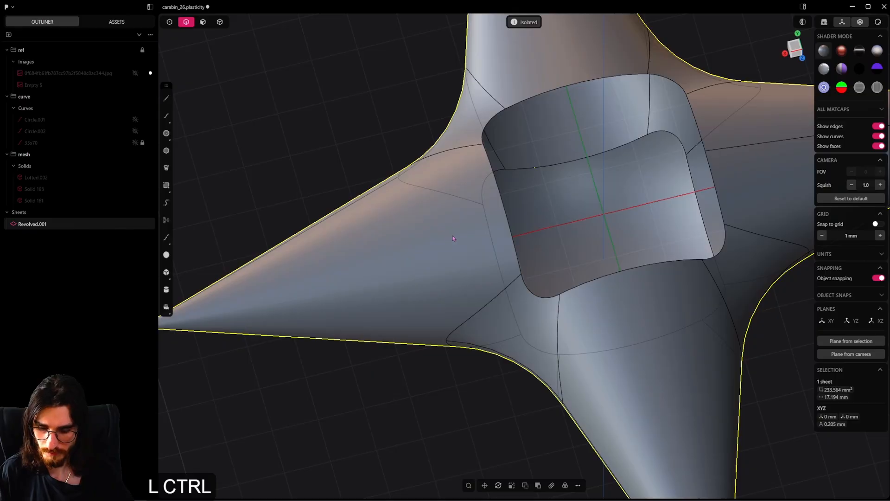
key("ctrl+r")
key("Tab")
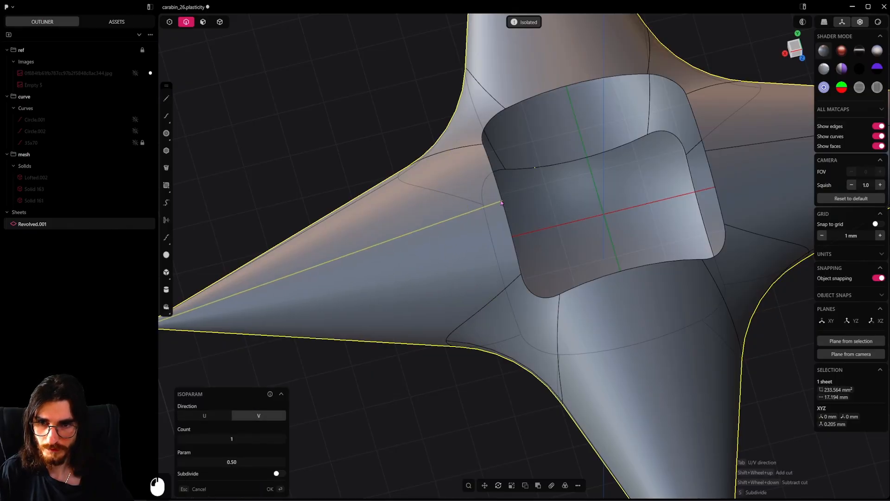
left_click(502, 203)
scroll(501, 203, "down", 5)
middle_click_drag(512, 232, 477, 263, "shift")
key("b")
middle_click_drag(627, 237, 544, 265, "shift")
Bridge the lengthwise edges of the two opposite cones across the central opening with a G1 curve
key("shift+b")
key("Tab")
key("Tab")
key("Tab")
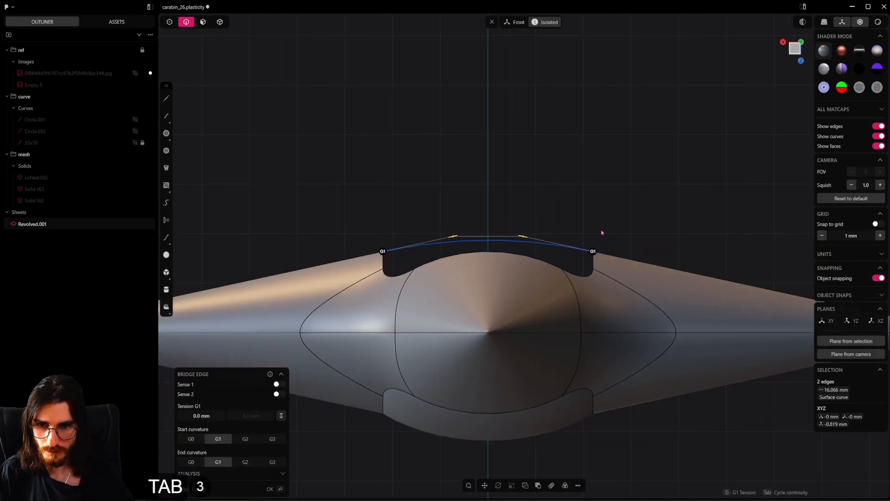
left_click(601, 232)
Patch the hole at the star's centre with G1 continuity, using the bridge curve as guide
middle_click_drag(514, 263, 487, 332)
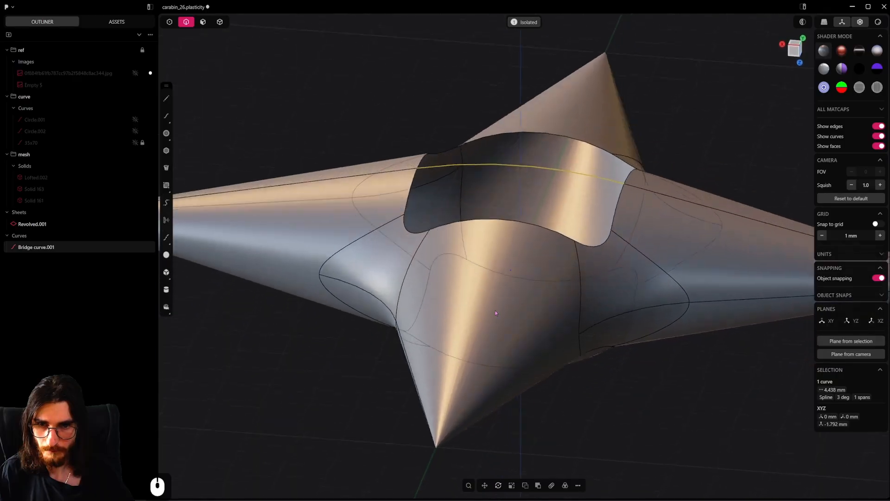
left_click(614, 325, "alt")
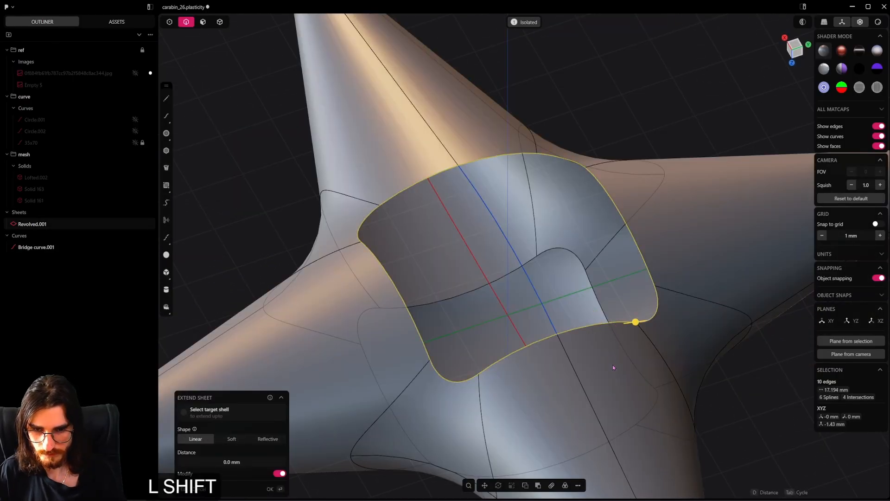
key("shift+j")
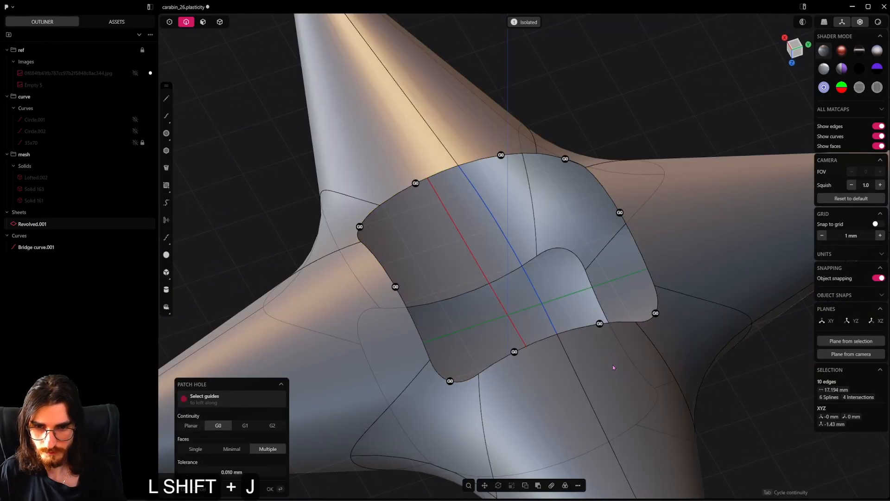
key("Tab")
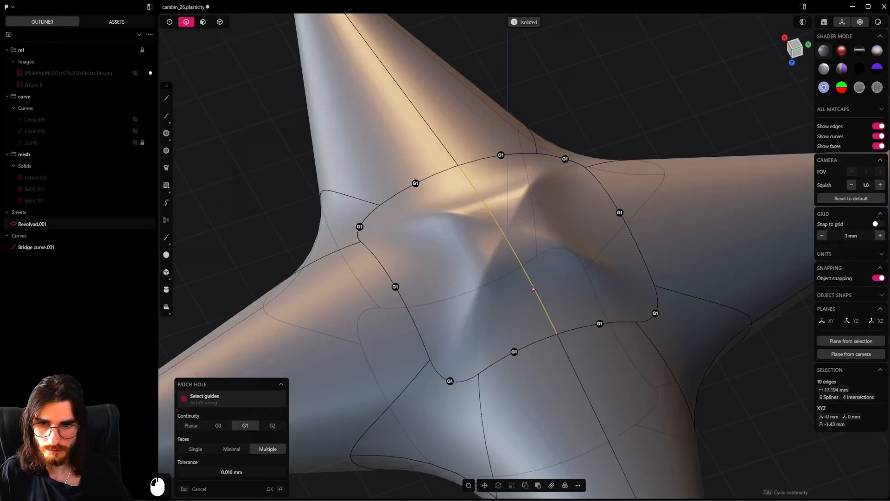
middle_click_drag(532, 288, 717, 356)
middle_click_drag(529, 296, 574, 227)
right_click(574, 226)
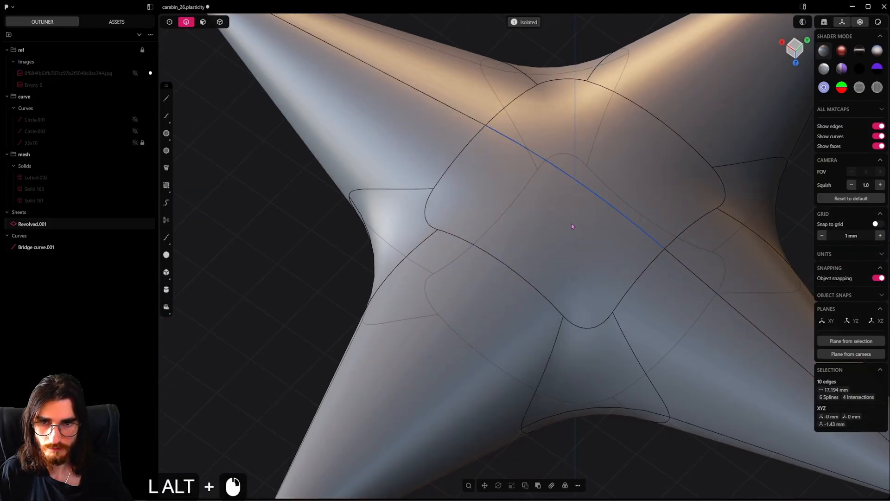
Delete the bridge curve spanning the patched centre of the star
right_click_drag(574, 226, 483, 329)
scroll(483, 329, "down", 3)
left_click_drag(460, 287, 486, 300)
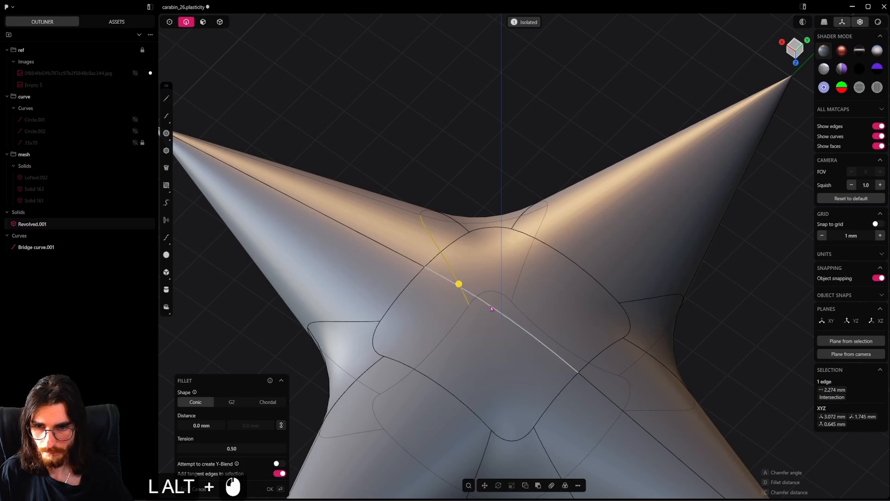
left_click(491, 309)
key("x")
scroll(496, 311, "down", 4)
middle_click_drag(497, 313, 540, 278)
scroll(540, 278, "down", 4)
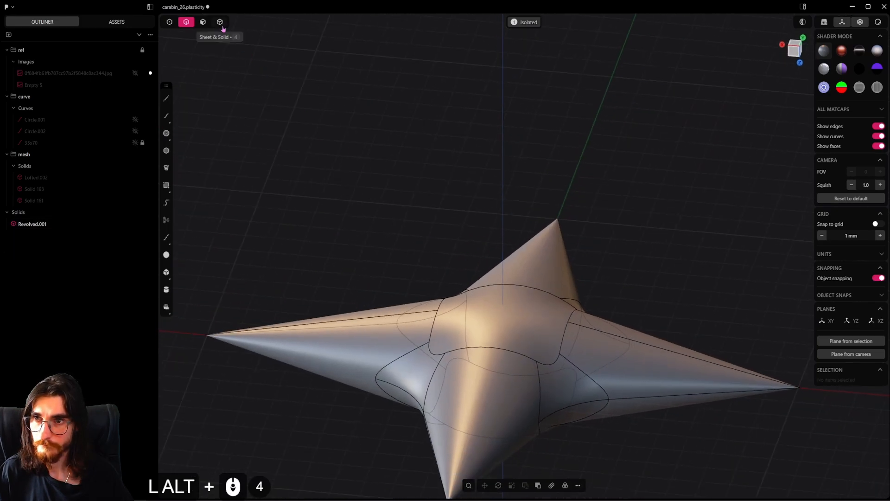
Mirror the star's newly patched half across its horizontal mid-plane, cutting the solid at the mirror plane
left_click(222, 28)
left_click(530, 337)
middle_click_drag(530, 337, 598, 312, "alt")
scroll(579, 328, "down", 4)
key("alt+x")
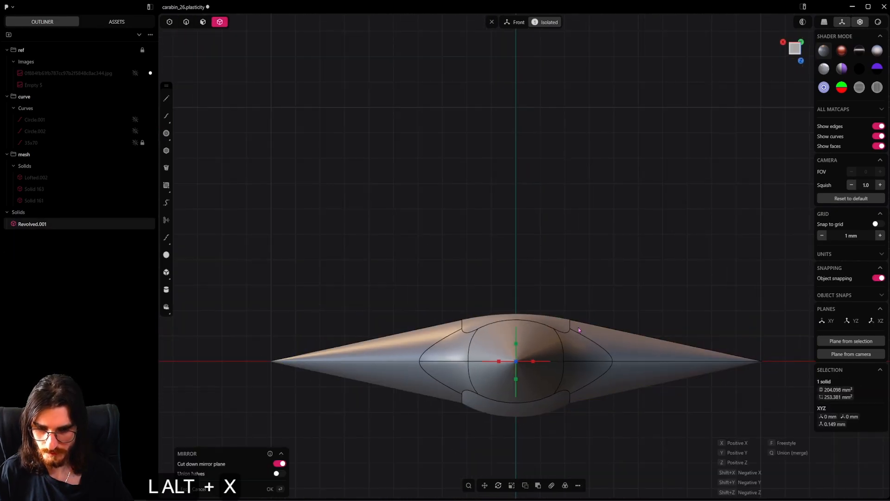
left_click(515, 344)
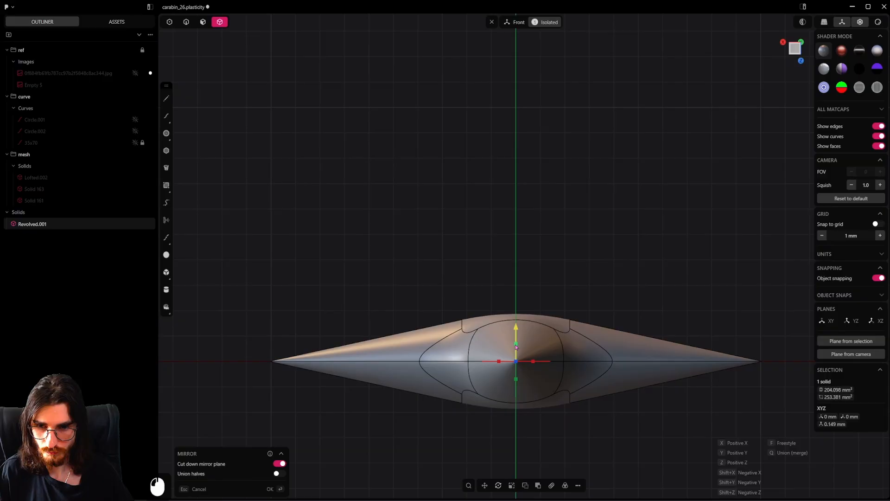
right_click(579, 313)
scroll(559, 328, "up", 4)
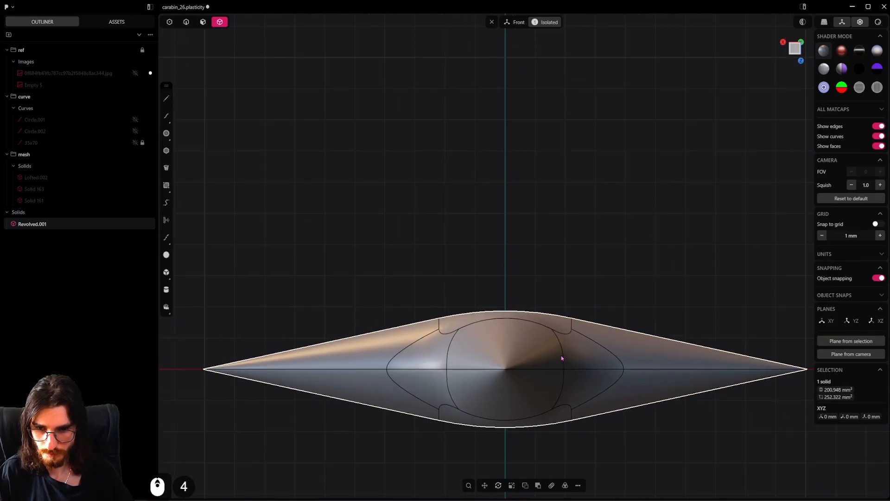
Draw a horizontal line about 3.5 mm long across one pointed tip of the star, just inside its end
middle_click_drag(540, 295, 566, 203, "alt")
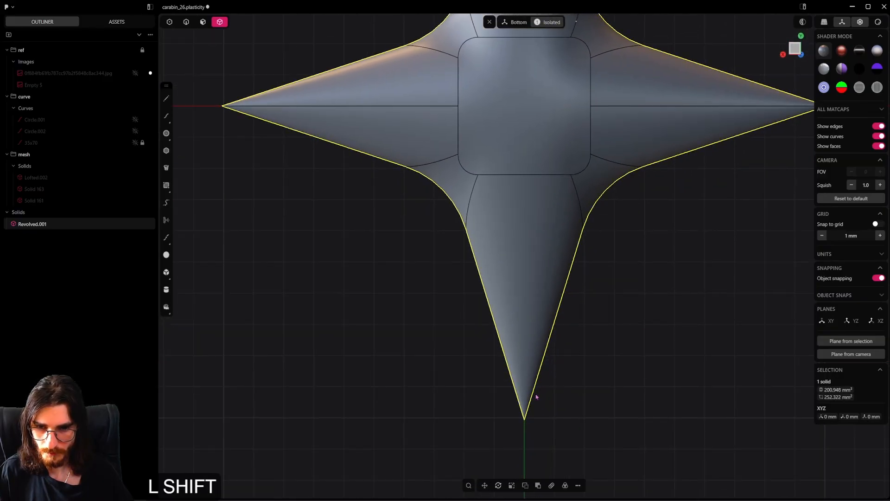
middle_click_drag(537, 396, 566, 333, "shift")
left_click(167, 98)
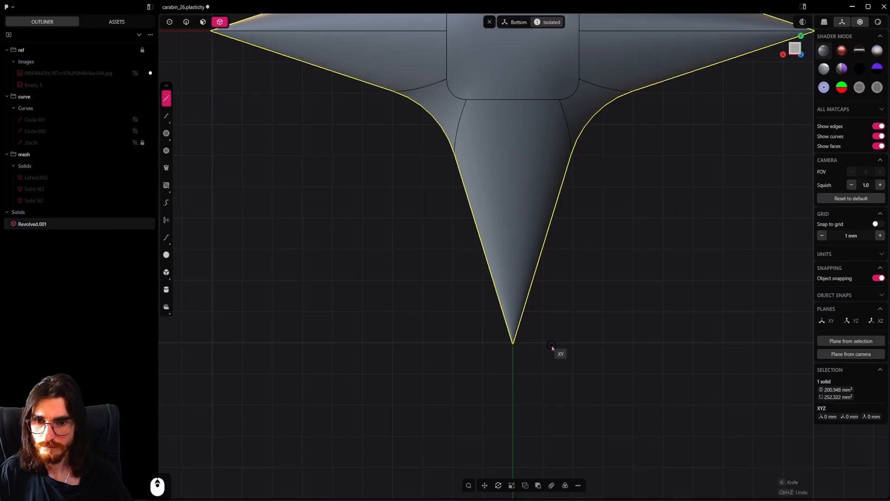
scroll(542, 330, "up", 3)
left_click(579, 333)
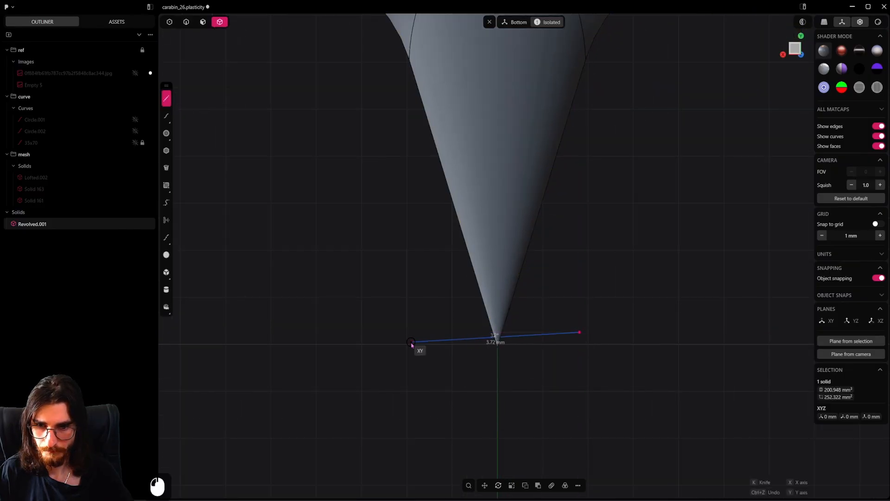
left_click(421, 334)
scroll(554, 320, "down", 20)
middle_click_drag(557, 324, 568, 338, "shift")
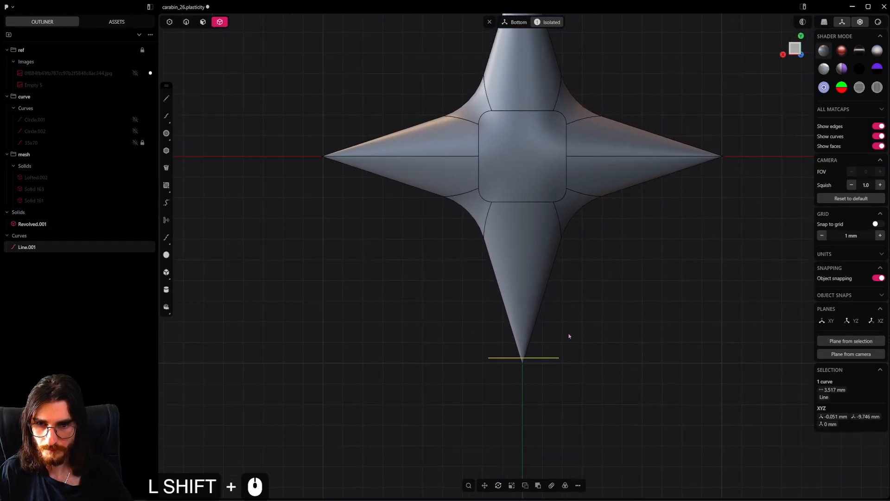
Radially array the tip line around the origin as 4 copies over 360 degrees
scroll(567, 340, "down", 4)
key("f")
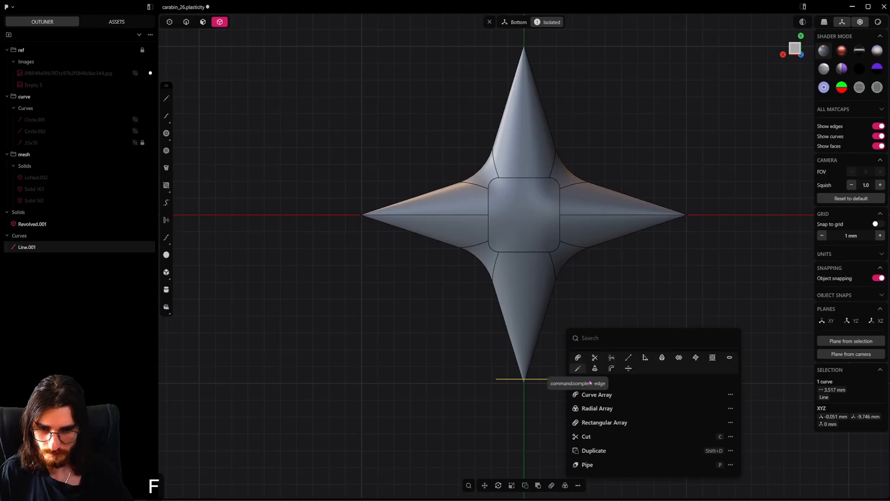
left_click(598, 408)
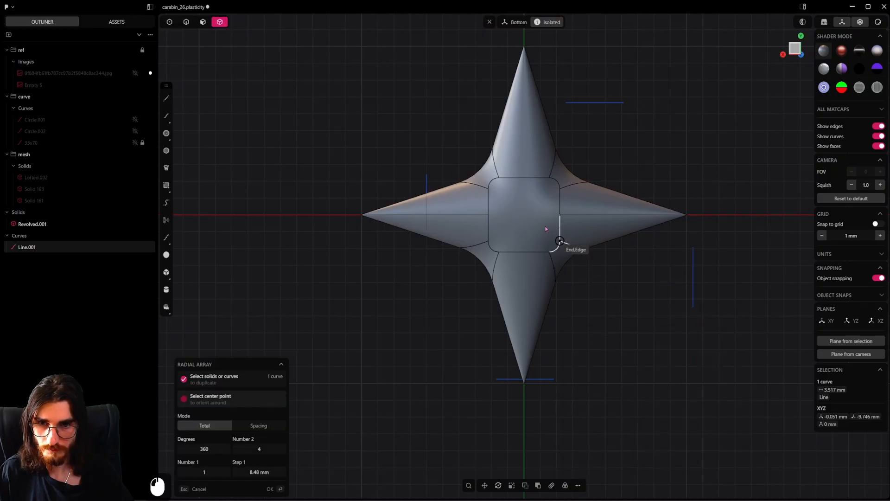
left_click(518, 216)
scroll(556, 278, "down", 3)
middle_click_drag(586, 315, 579, 331, "shift")
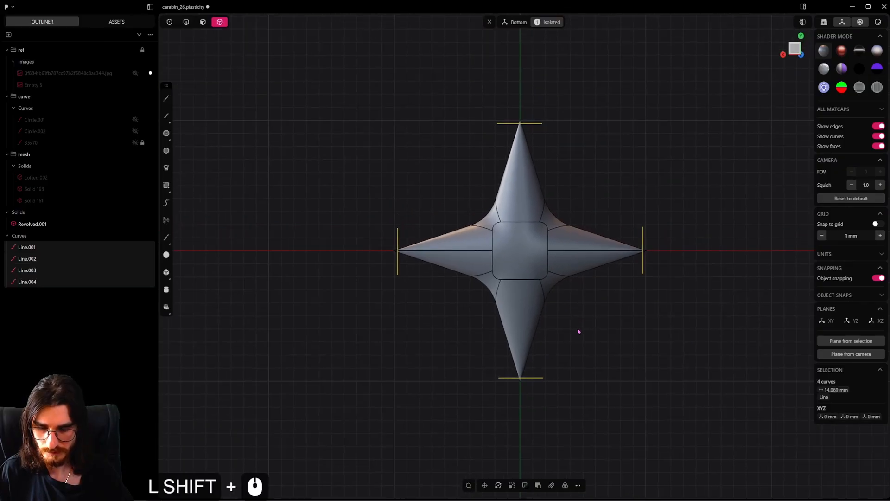
Cut the star with the four lines and delete the severed tip pieces together with the lines
key("c")
key("Return")
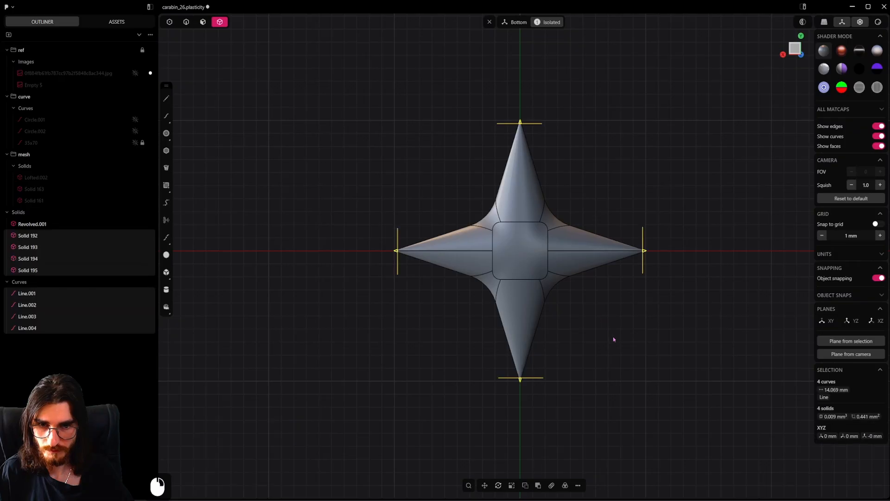
key("x")
scroll(521, 384, "up", 11)
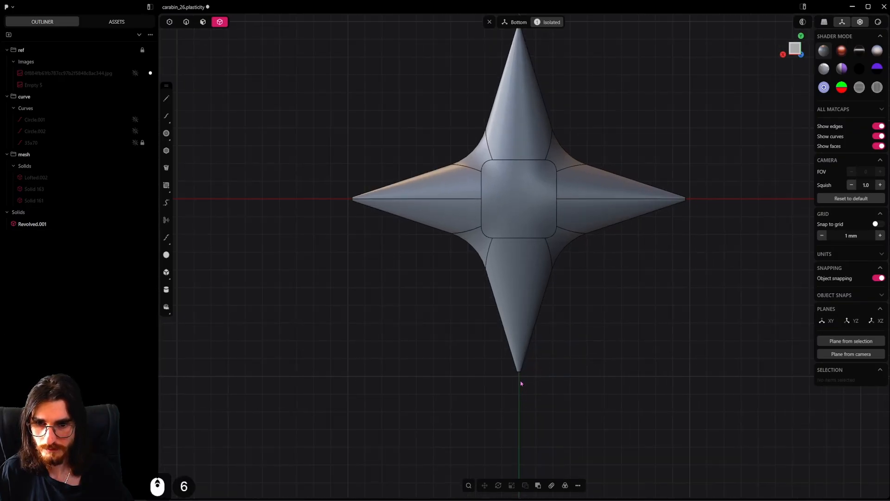
Delete the small flat end faces left on the star's tips, opening the body there
scroll(469, 405, "up", 6)
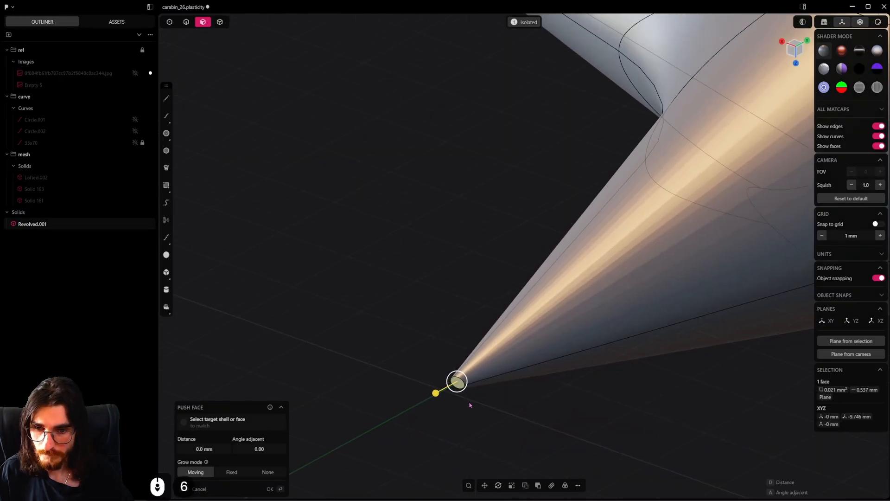
key("shift+x")
scroll(500, 394, "down", 8)
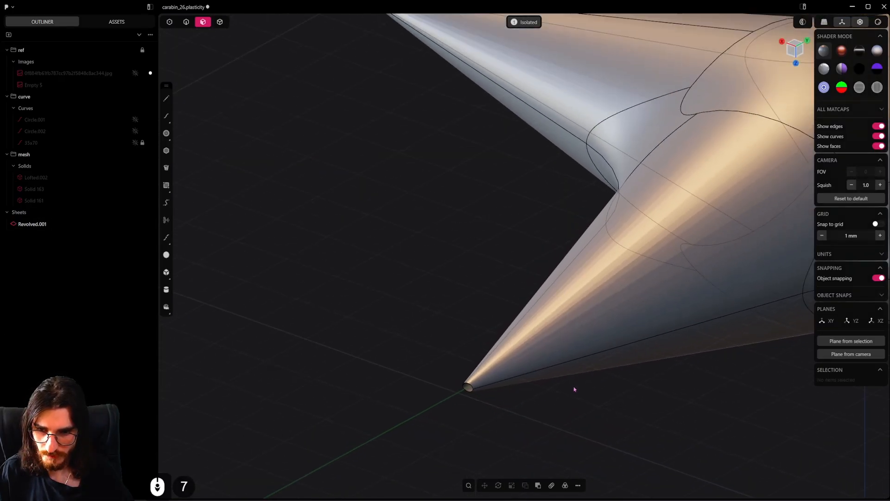
scroll(298, 385, "down", 2, "shift")
Bridge two opposite lengthwise edges across one open tip with a rounded curve
middle_click_drag(575, 390, 88, 410, "shift")
scroll(475, 393, "up", 4)
middle_click_drag(475, 394, 537, 387)
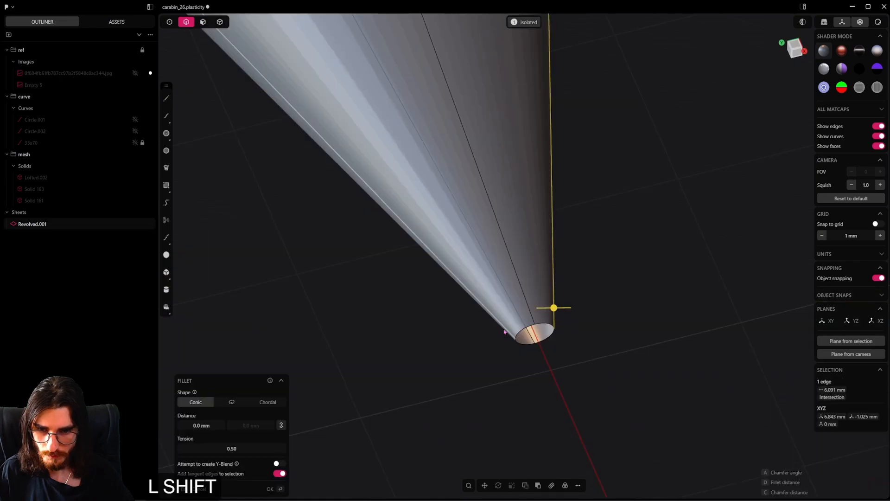
left_click(502, 329, "shift")
key("shift+b")
middle_click_drag(553, 369, 602, 393)
key("Tab")
key("Tab")
key("Tab")
right_click(602, 396)
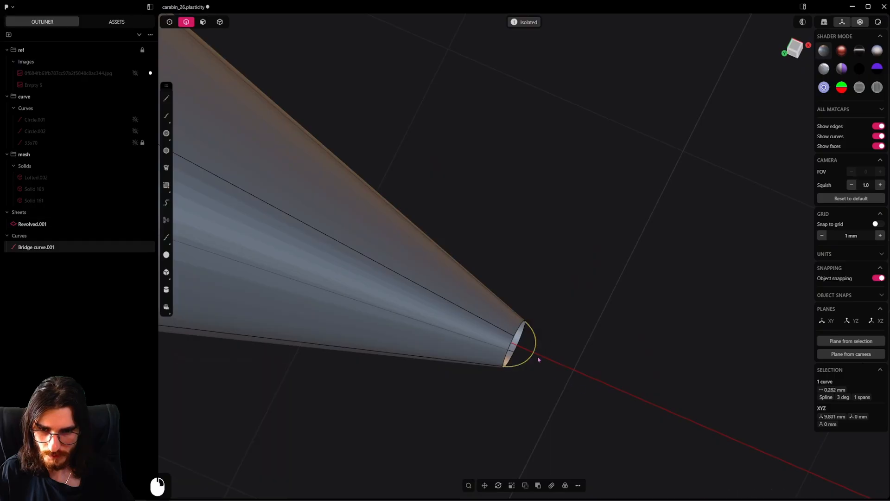
Patch the open tip with G1 continuity along the bridge curve, and remove that curve
middle_click_drag(540, 359, 538, 334)
left_click(530, 328, "alt")
key("g")
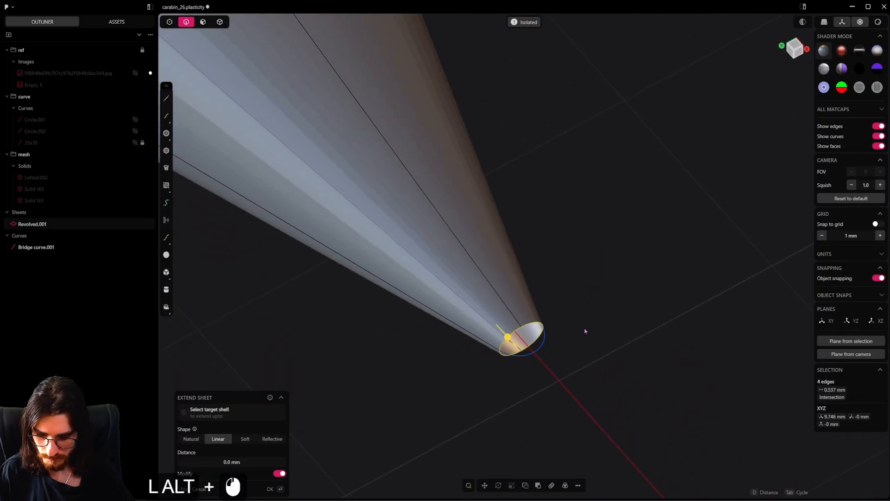
key("shift+j")
key("Tab")
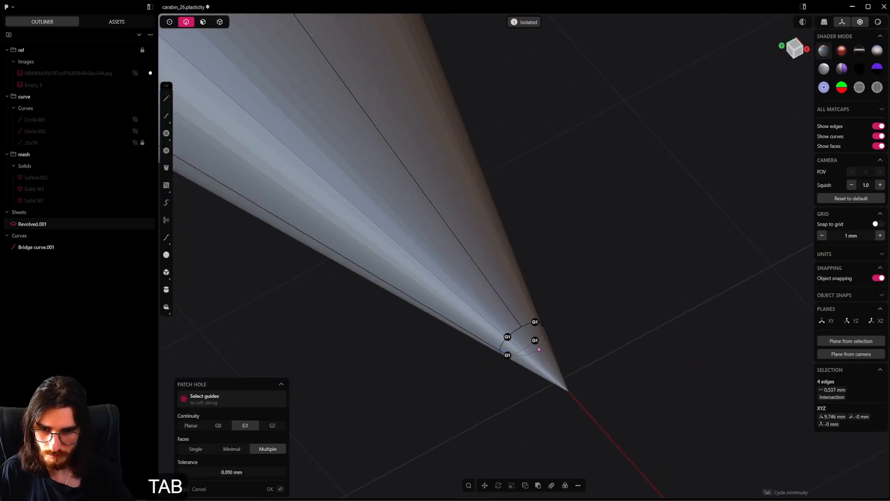
right_click(566, 361)
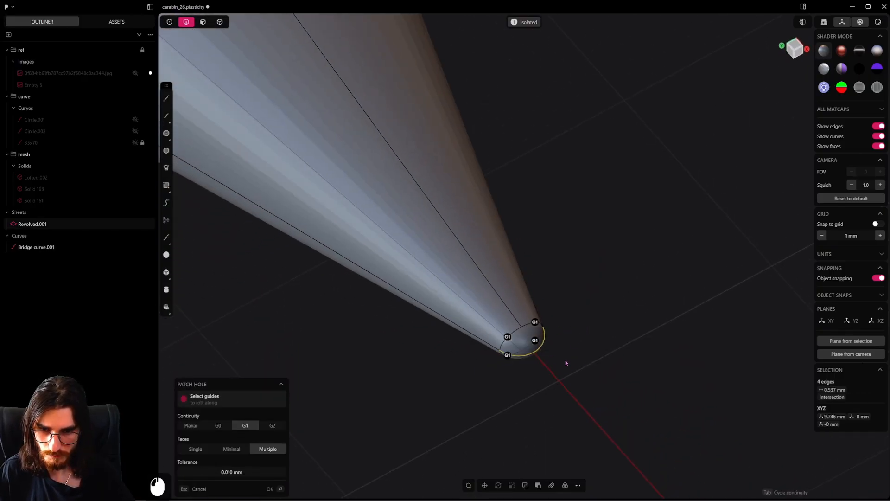
right_click(536, 353)
scroll(529, 324, "up", 6)
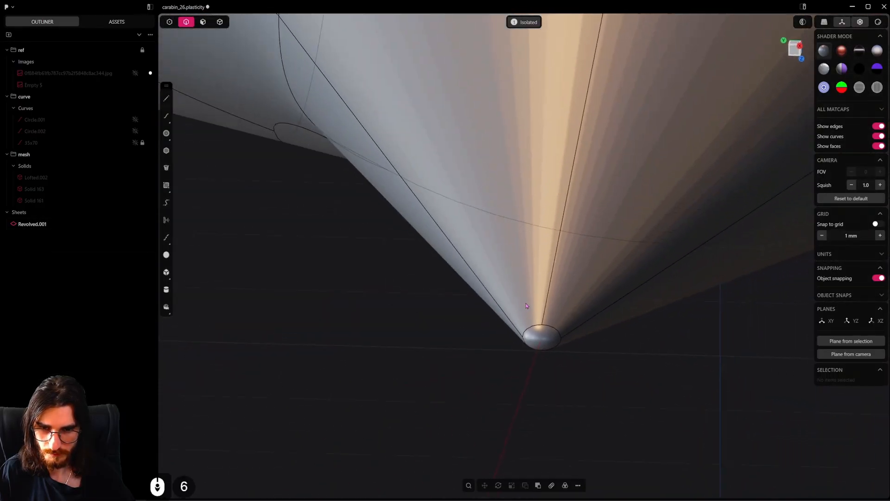
Mirror the star sheet along the X axis to copy the rounded tip to the opposite arm, with Union halves enabled
mouse_move(527, 306)
middle_mouse_down("alt")
mouse_move(542, 290)
mouse_move(527, 319)
middle_mouse_up("alt")
scroll(545, 287, "down", 3)
scroll(545, 287, "down", 20)
scroll(527, 320, "up", 8)
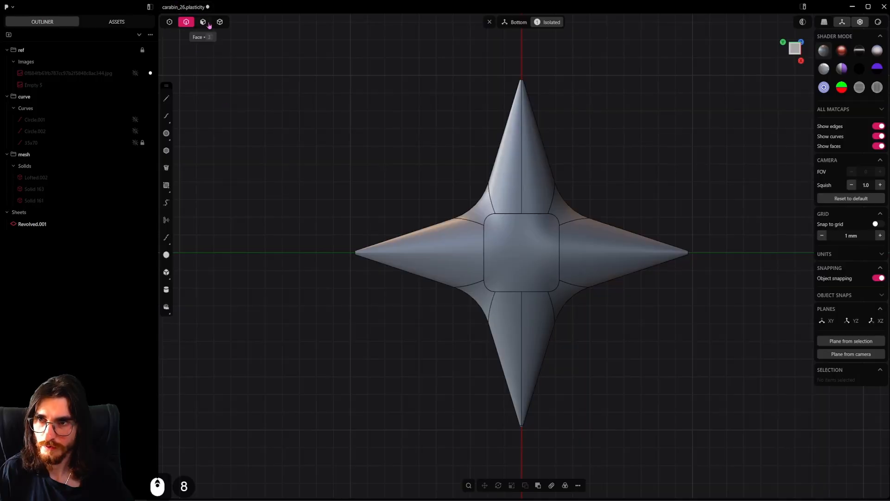
double_click(581, 295)
key("alt+x")
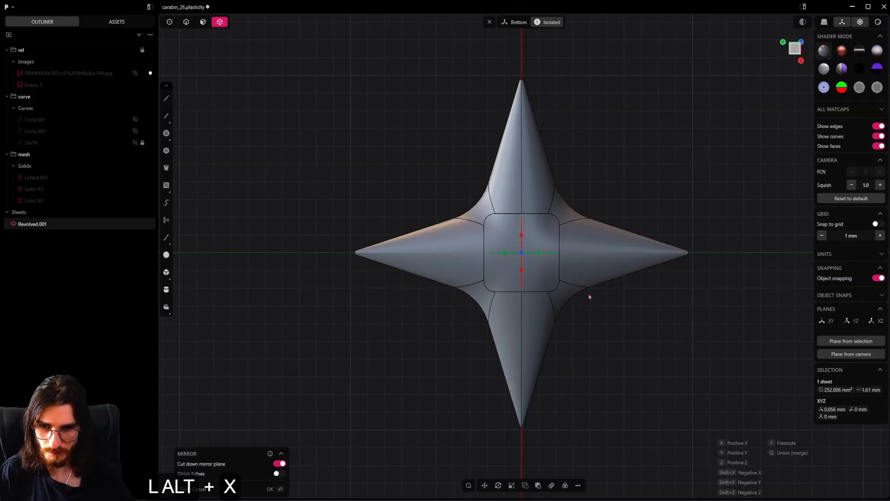
left_click(519, 273)
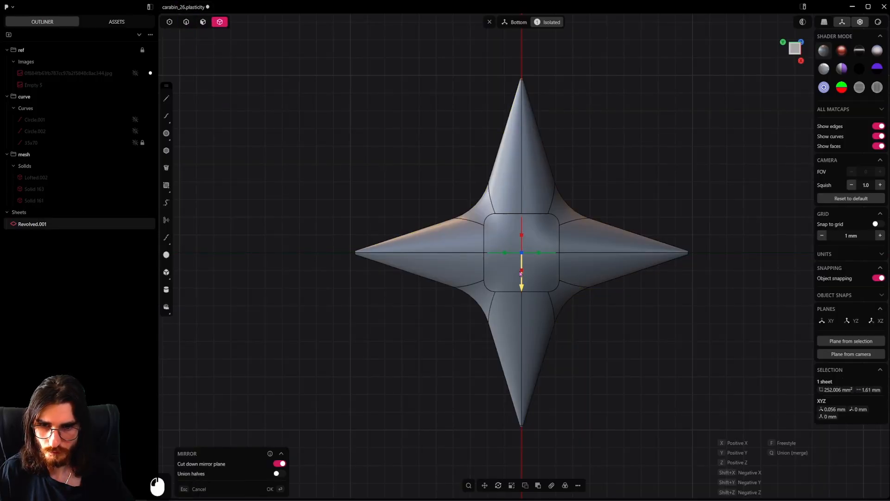
left_click(558, 322)
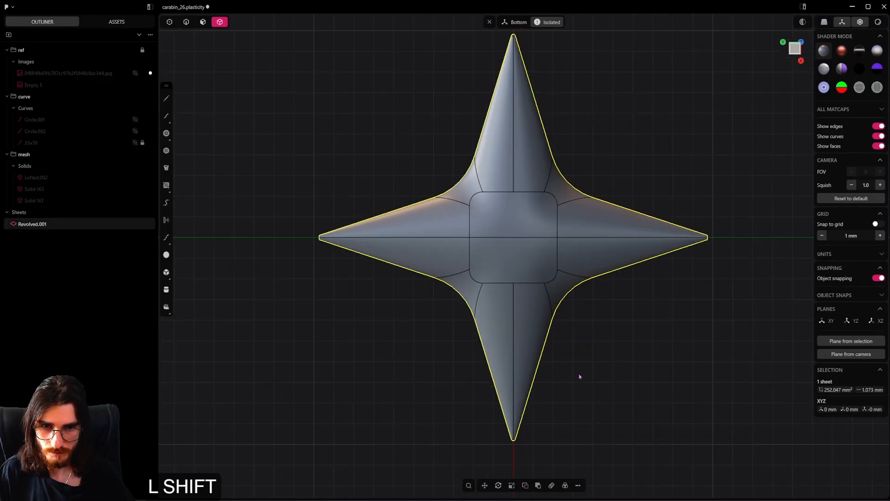
Duplicate the star sheet and rotate the copy 90 degrees about its centre
key("shift+d")
key("r")
key("ctrl")
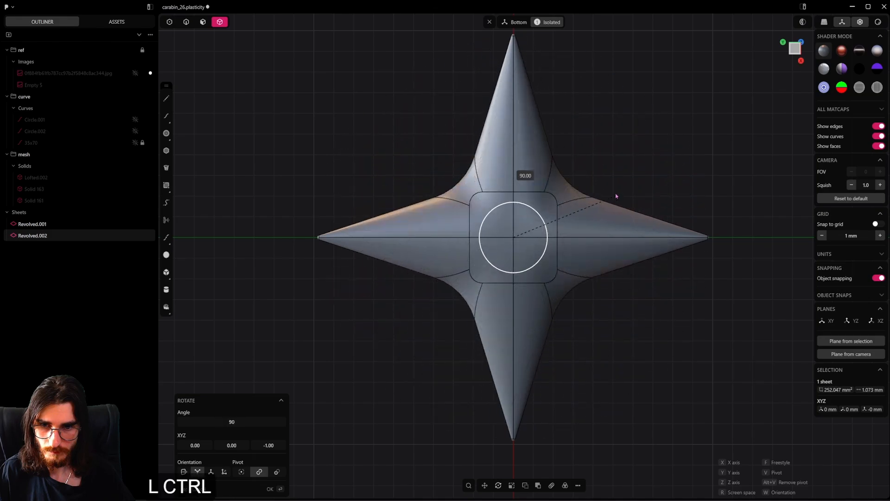
left_click(592, 262)
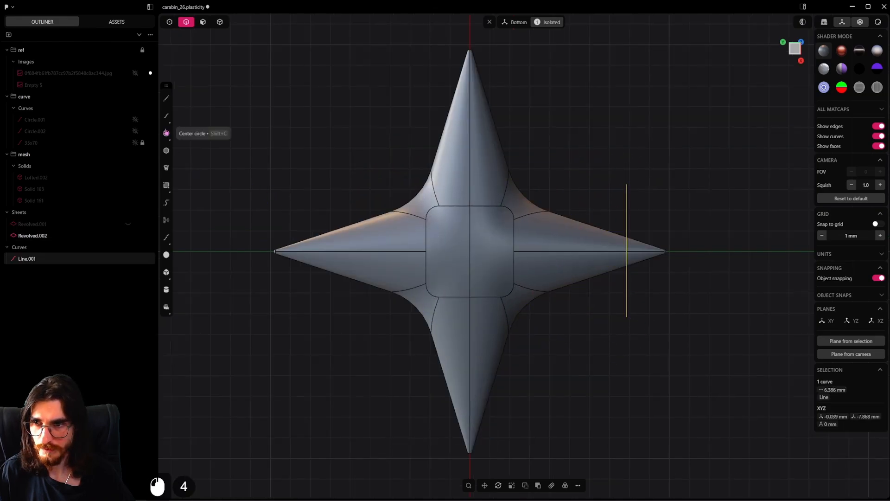
Draw a second, nearly vertical line about 6.4 mm long across the uncut horizontal arm of the rotated copy
left_click(166, 98)
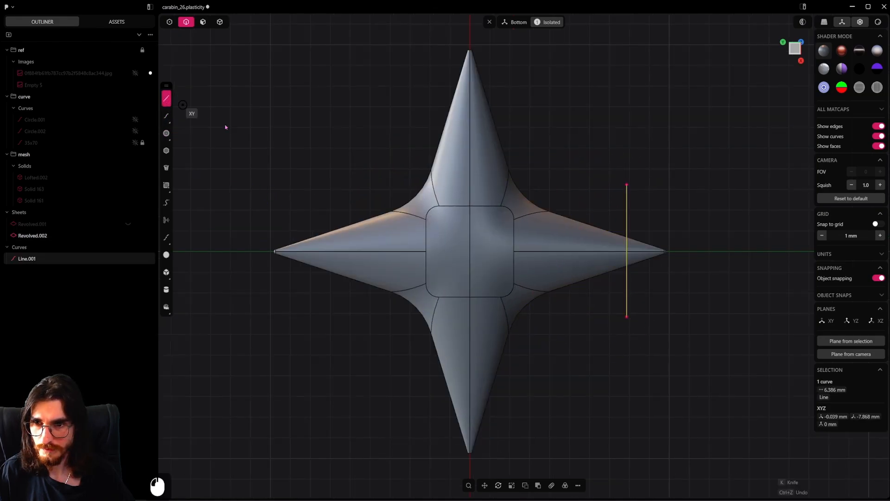
left_click(308, 199)
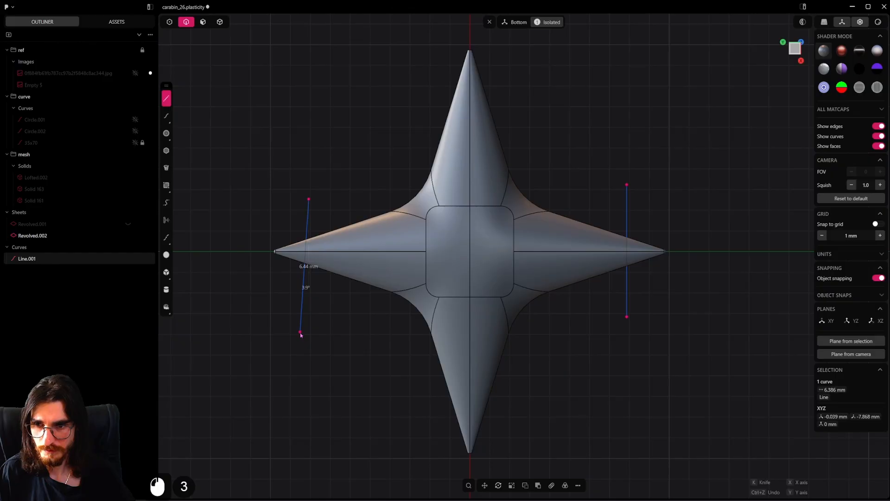
left_click(301, 333)
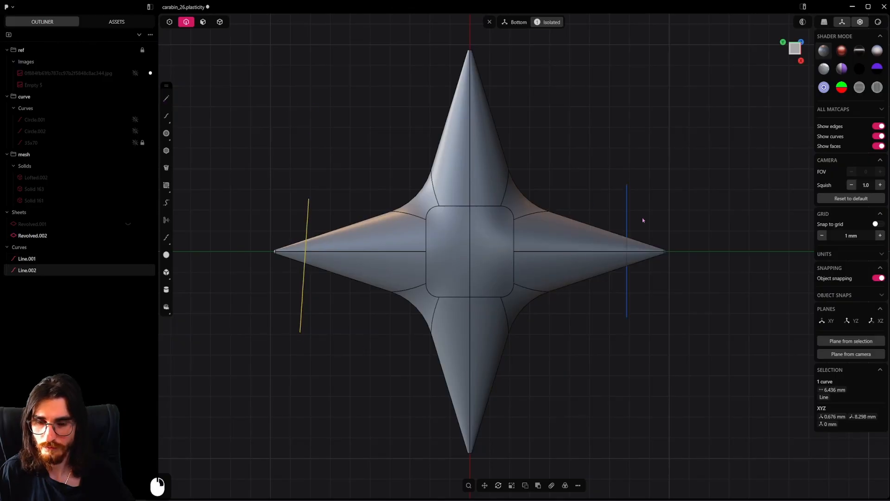
Cut the rotated star copy along both lines, and delete its central body and the cutting lines
left_click(626, 205, "shift")
key("c")
left_click(599, 237)
right_click(679, 188)
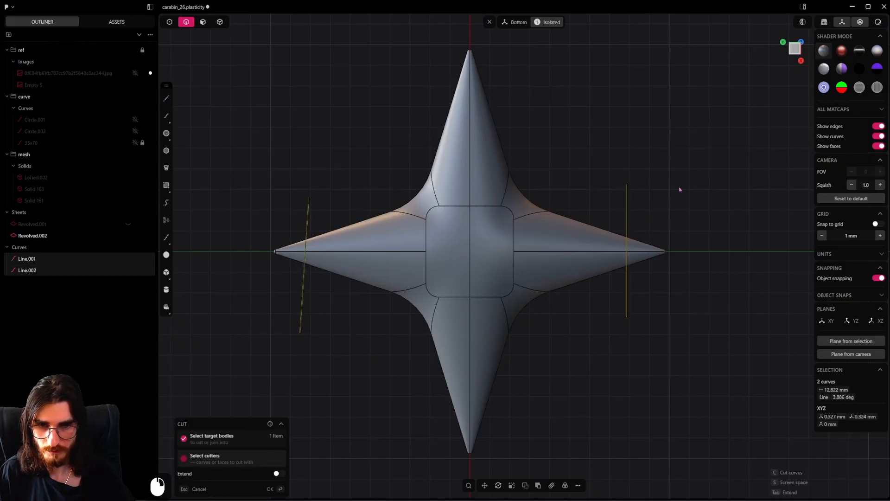
right_click(680, 189)
left_click(472, 278)
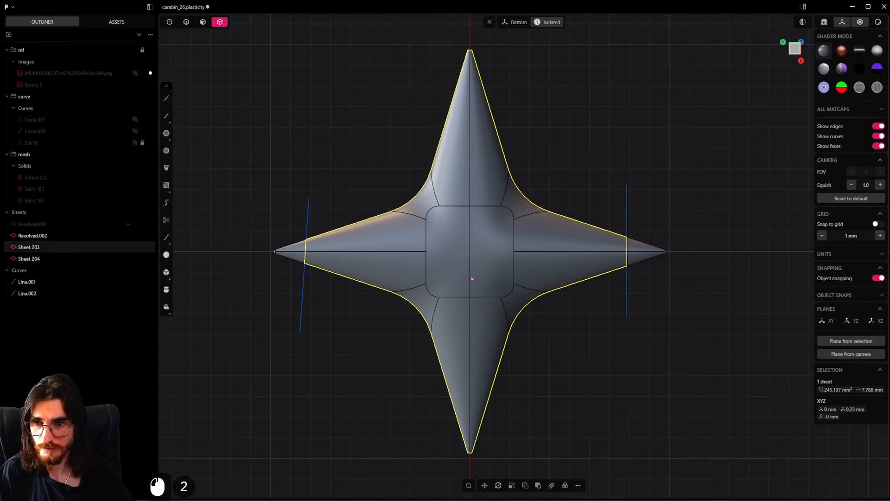
key("x")
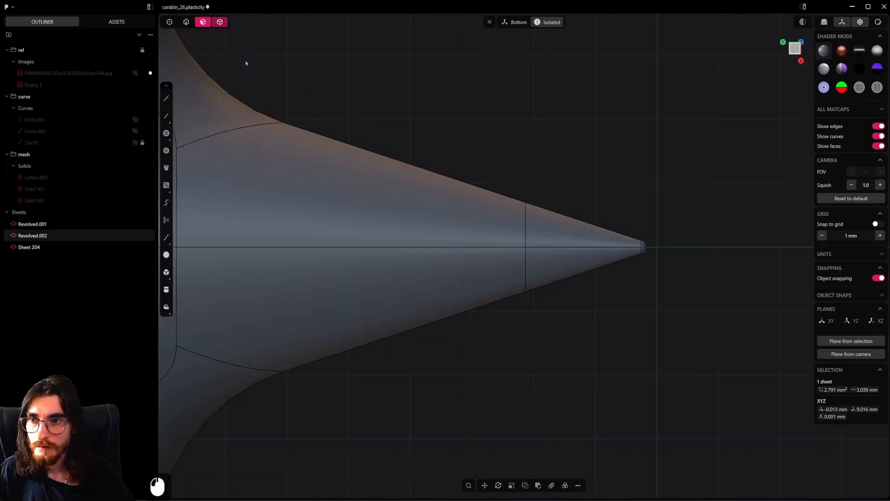
Duplicate the small rounded cap faces at both horizontal tips as separate face sheets, leaving them in place
scroll(638, 278, "up", 6)
left_click(644, 241)
scroll(607, 308, "down", 9)
middle_click_drag(421, 317, 700, 348, "shift")
middle_click_drag(444, 313, 692, 315, "shift")
scroll(455, 294, "up", 8, "shift")
left_click(445, 300, "shift")
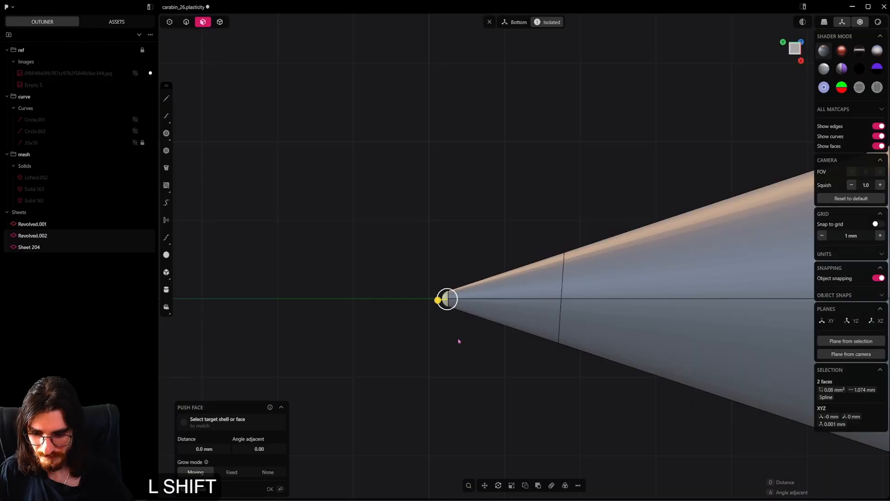
key("shift+d")
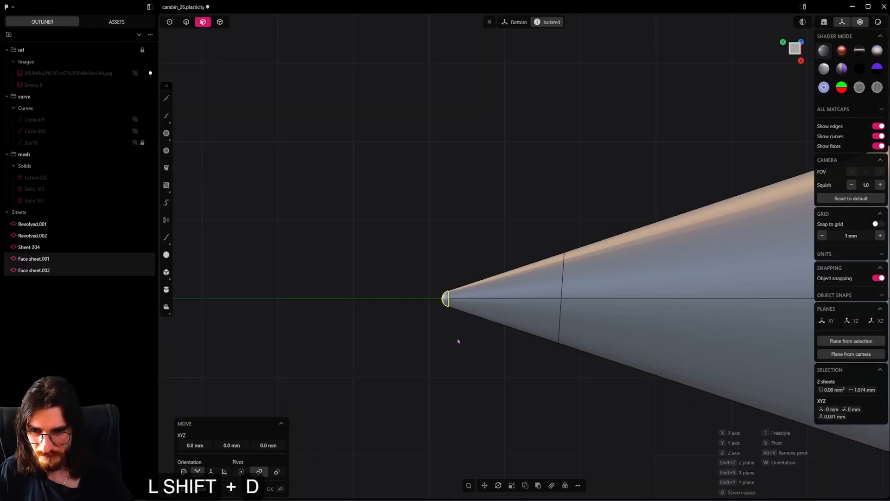
left_click(457, 342)
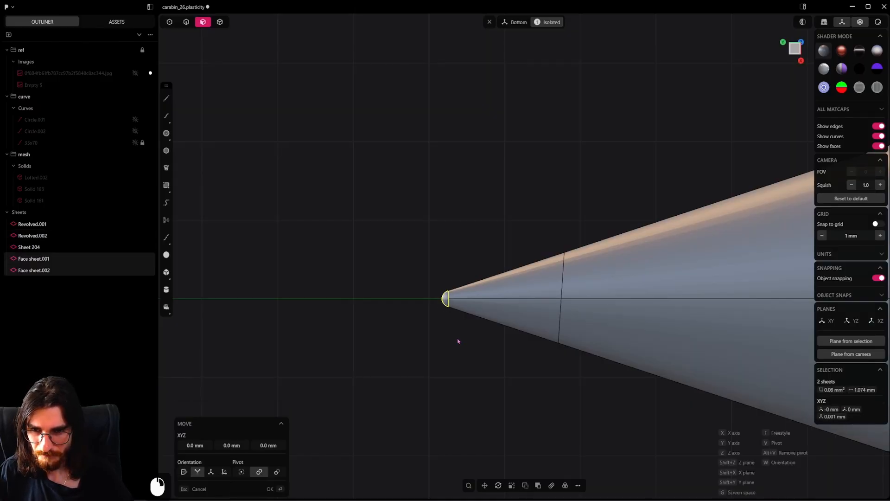
Hide the original star sheet and delete the two leftover cone-shaped tip pieces, keeping the duplicated cap sheets
left_click(226, 24)
left_click(32, 223)
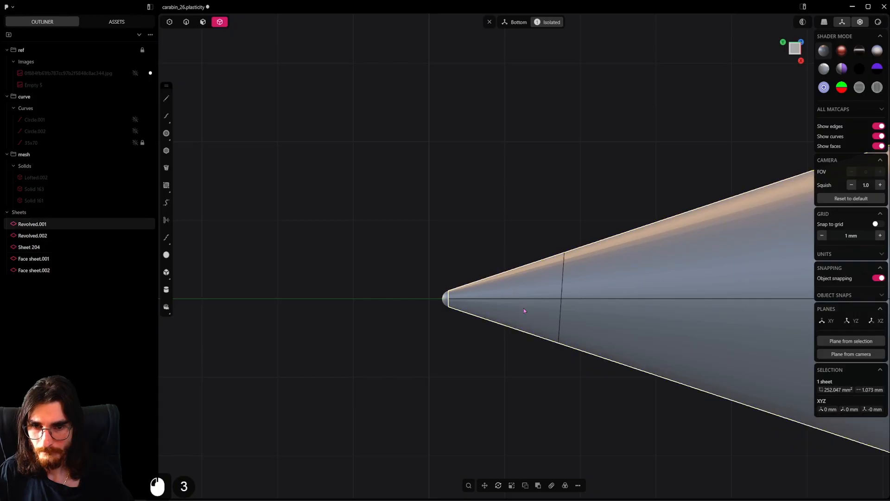
scroll(550, 328, "down", 20)
scroll(550, 329, "down", 4)
middle_click_drag(550, 329, 286, 219, "shift")
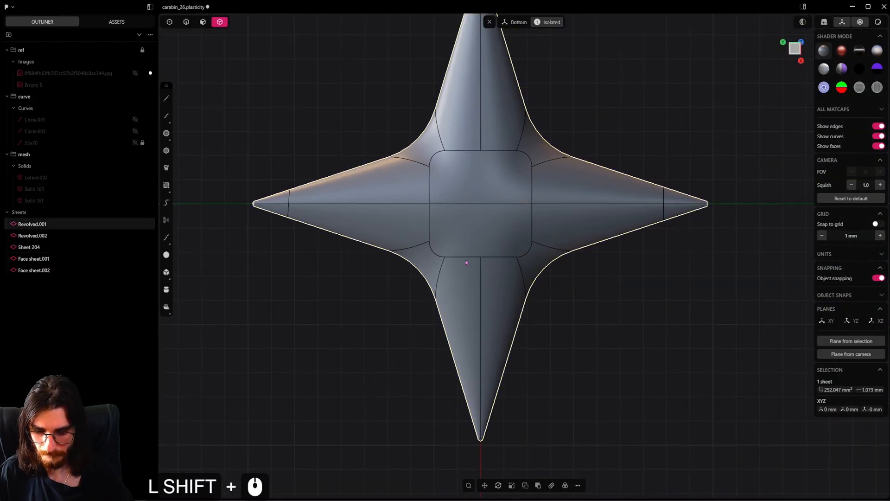
key("h")
left_click(277, 208)
left_click(677, 201, "shift")
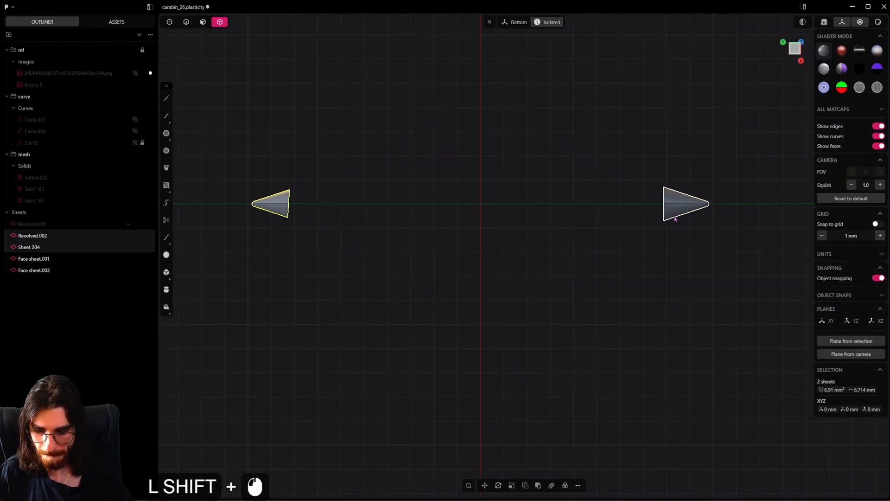
key("Delete")
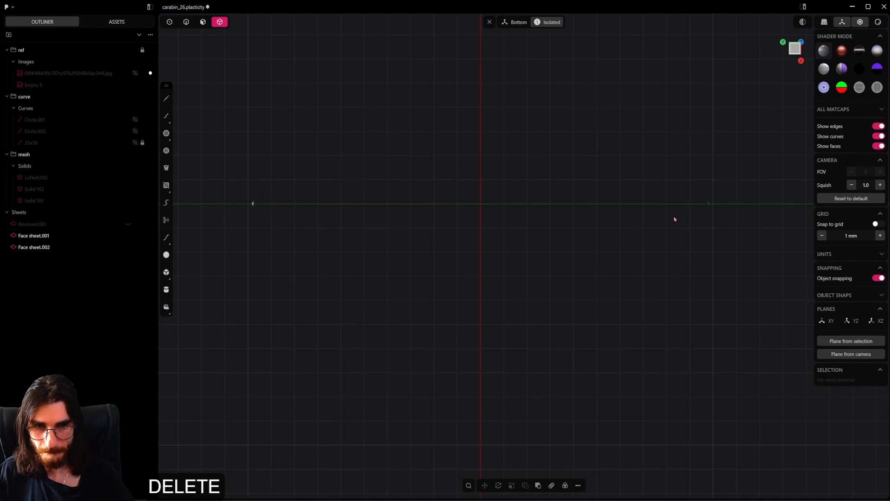
Unhide the star sheet and join it with the rounded cap at one horizontal tip
middle_click_drag(576, 215, 606, 232, "shift")
key("alt+h")
middle_click_drag(690, 248, 606, 272, "shift")
scroll(608, 265, "up", 10)
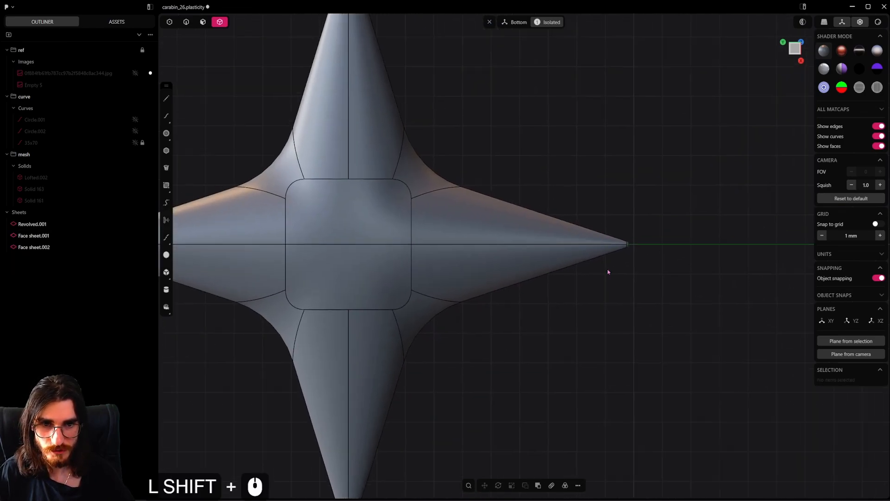
left_click(581, 257, "shift")
left_click(582, 256, "shift")
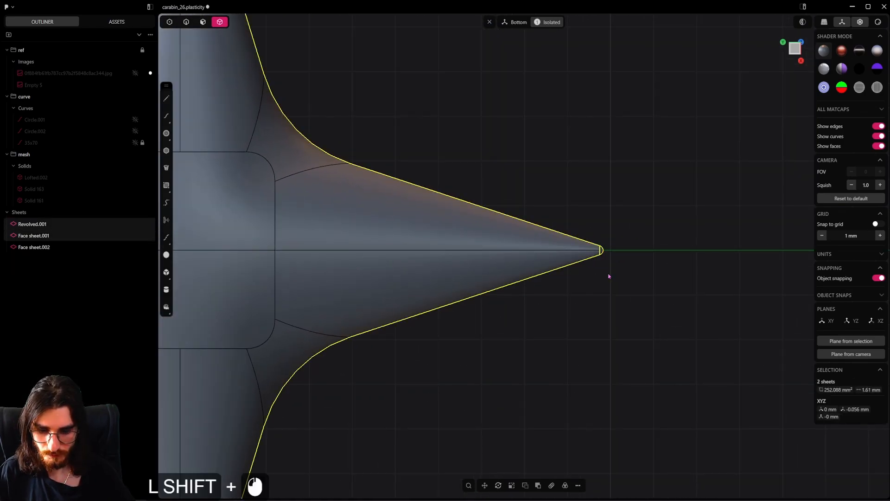
key("j")
Join the star sheet with the cap at the opposite horizontal tip to close it into a solid, and save the file
scroll(562, 278, "down", 3)
middle_click_drag(415, 286, 651, 289, "shift")
middle_click_drag(185, 285, 428, 289, "shift")
scroll(410, 279, "up", 5)
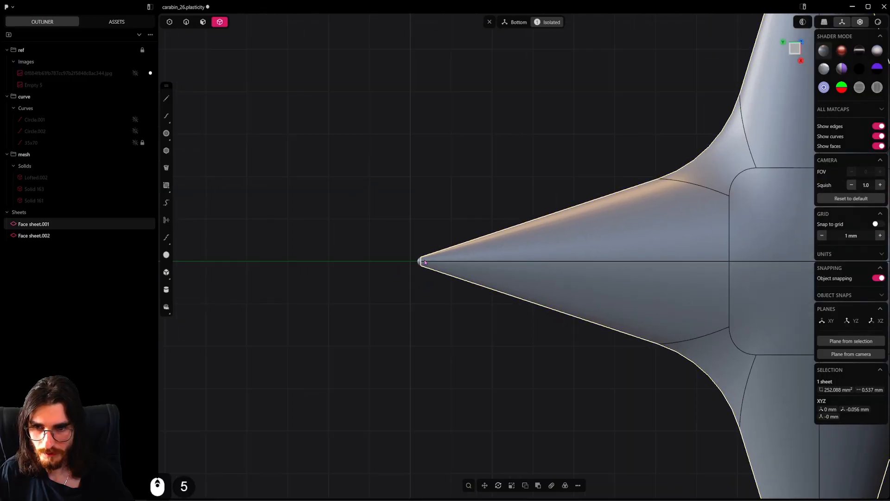
left_click(423, 266)
left_click(419, 262)
left_click(439, 268, "shift")
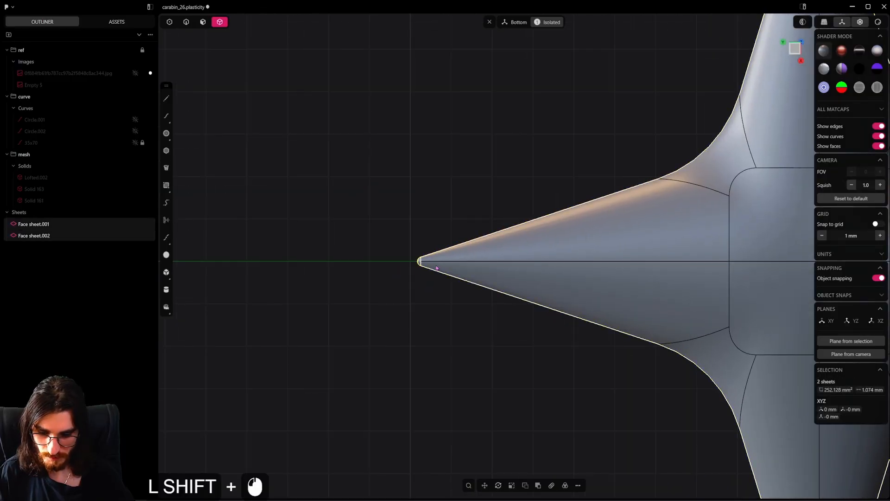
key("j")
key("ctrl+s")
Bring back the whole carabiner and rotate the star 90 degrees about the X axis so it faces the front
scroll(441, 279, "down", 10)
middle_click_drag(441, 278, 472, 242, "shift")
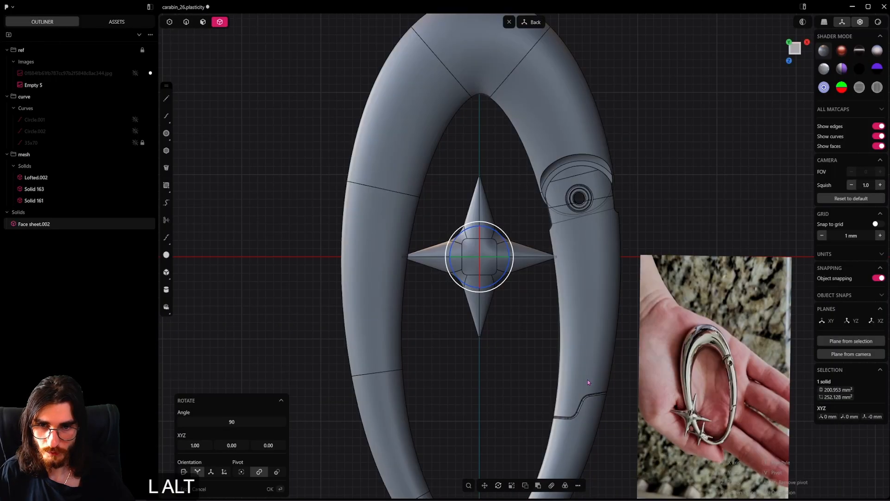
middle_click_drag(588, 379, 555, 229, "alt")
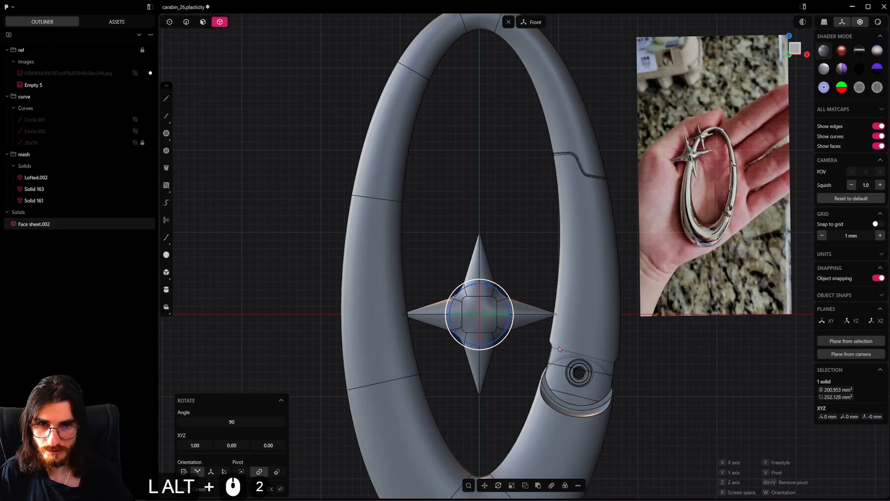
key("r")
key("r")
left_click(561, 381)
Move the star onto the ring's left arm, about -12 mm in X and 13.6 mm in Z
key("g")
key("g")
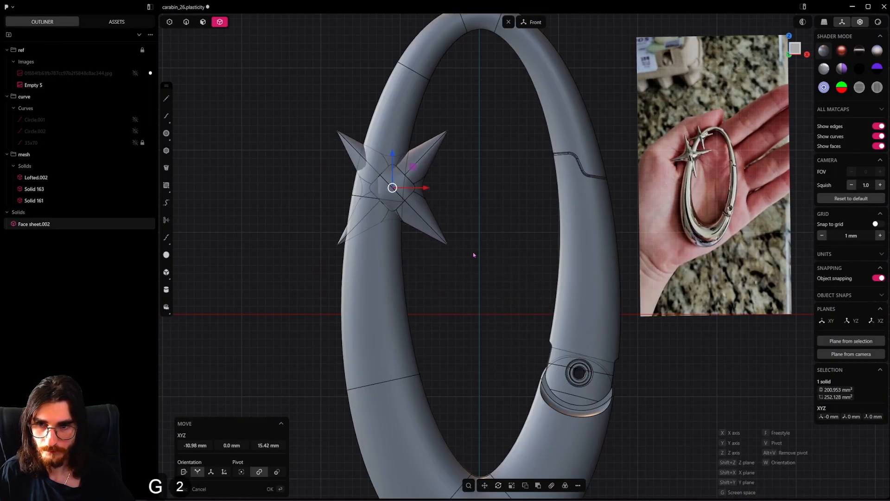
left_click(466, 271)
middle_click_drag(438, 223, 453, 285, "shift")
Scale the star up by about 1.16 and again by about 1.05, and shift it about 6.9 mm up along the ring
key("r")
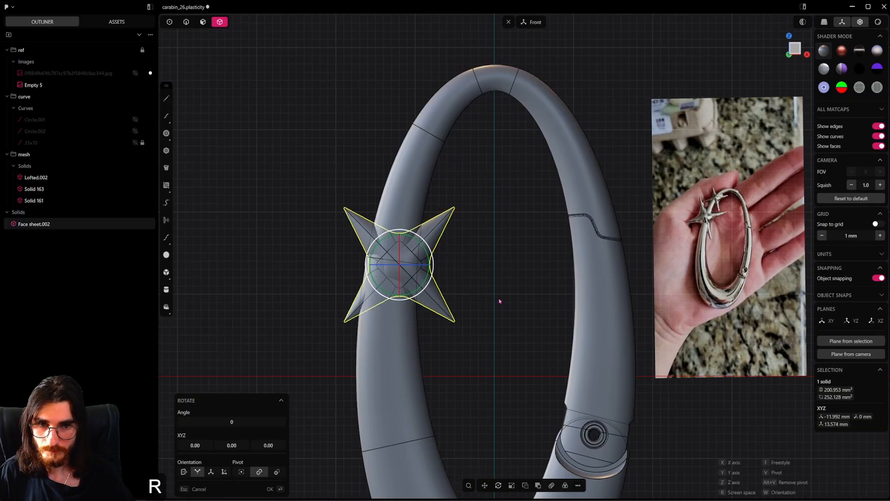
key("r")
key("s")
key("s")
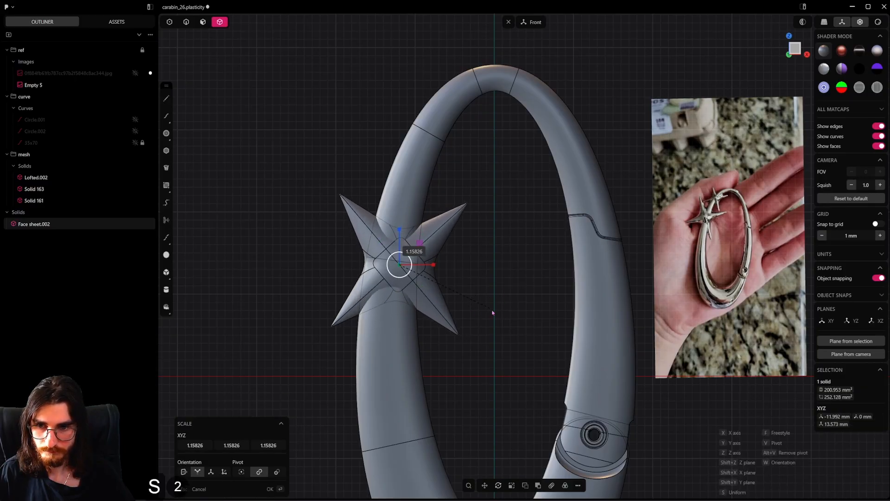
key("g")
key("g")
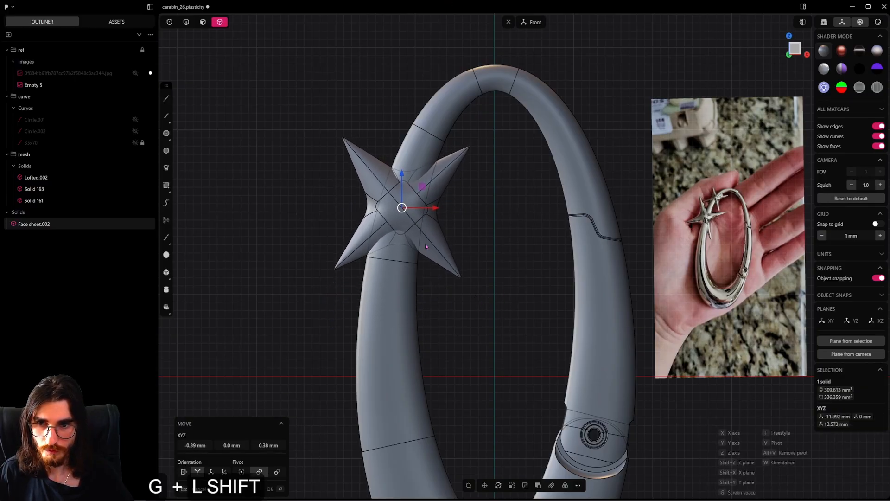
left_click(473, 258, "shift")
key("s")
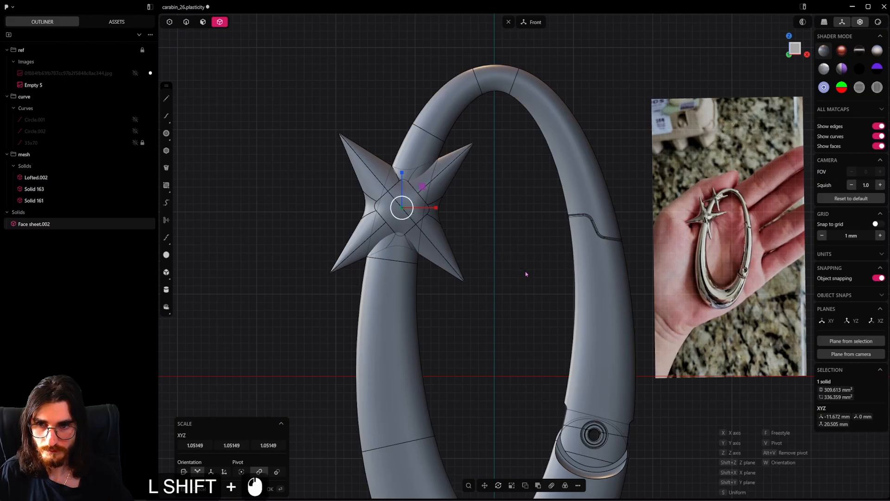
left_click(525, 274, "shift")
Rotate the star in the front plane by about 2.4 degrees and a further 15.3 degrees to match the reference photo
key("r")
key("r")
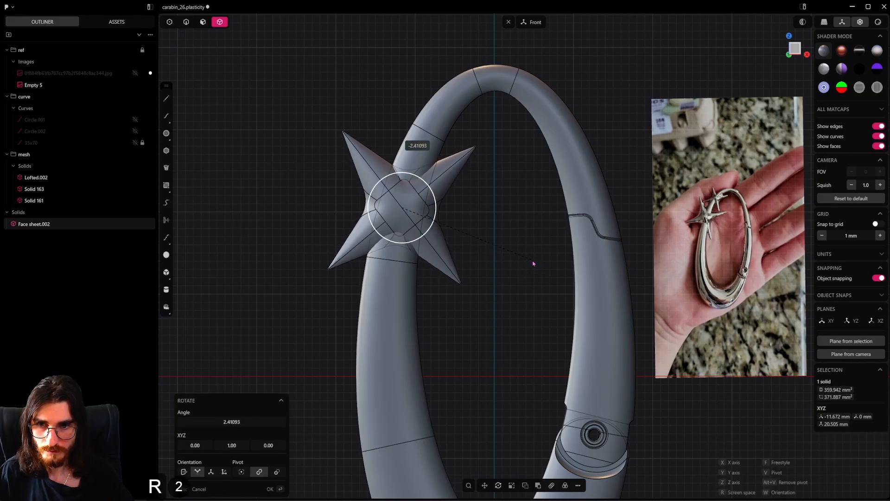
left_click(533, 263)
middle_click_drag(533, 264, 518, 325, "shift")
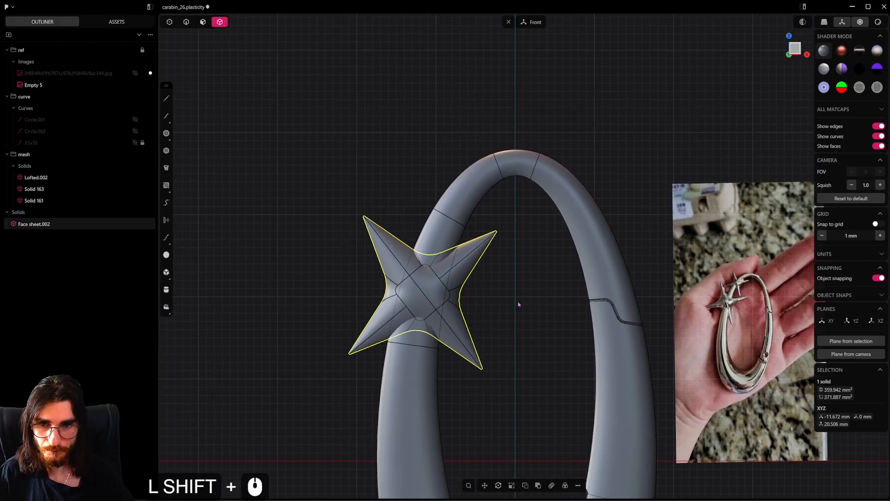
key("r")
key("r")
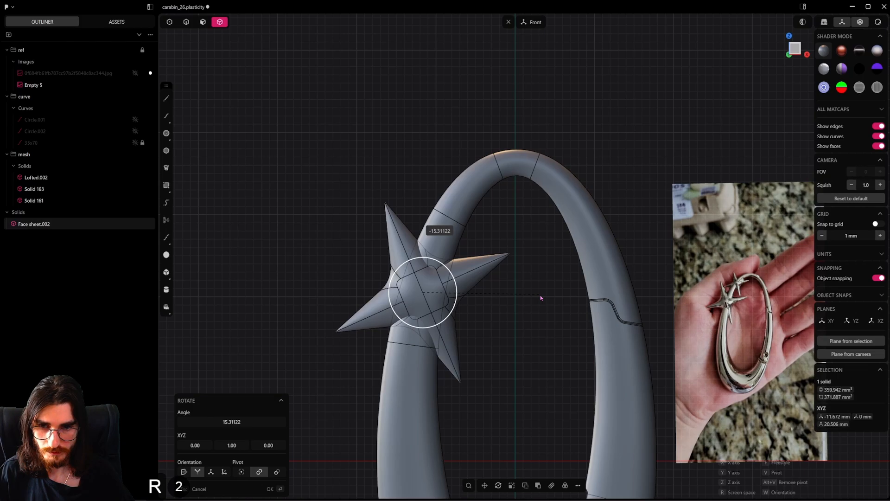
left_click(536, 298)
Duplicate the star, place the copy higher on the ring's left arm, and scale it to about 0.51
key("shift+d")
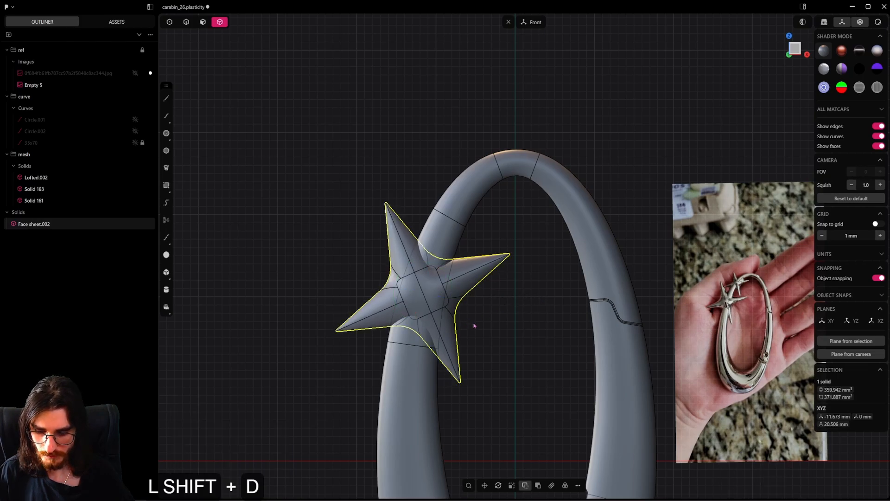
key("g")
left_click(455, 209)
key("s")
key("s")
left_click(532, 255)
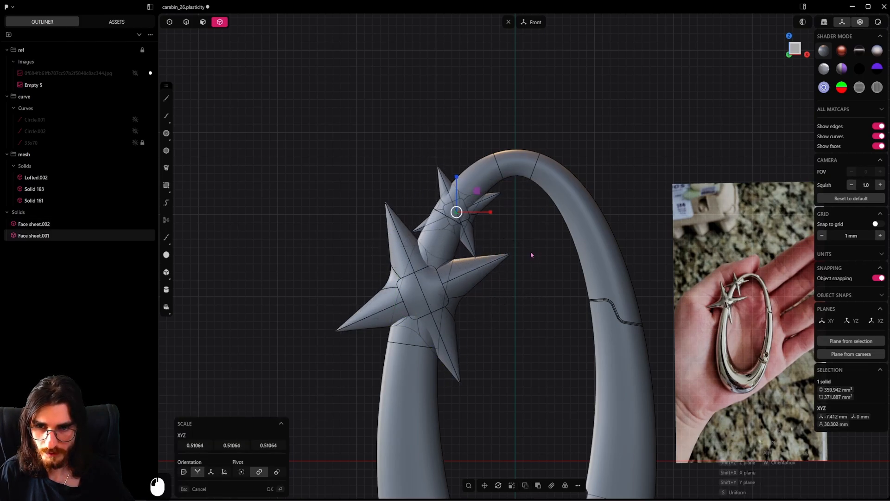
Nudge the small star about 0.12 mm in X and 0.56 mm in Z, and scale it up by about 1.14
key("g")
key("g")
left_click(490, 200, "shift")
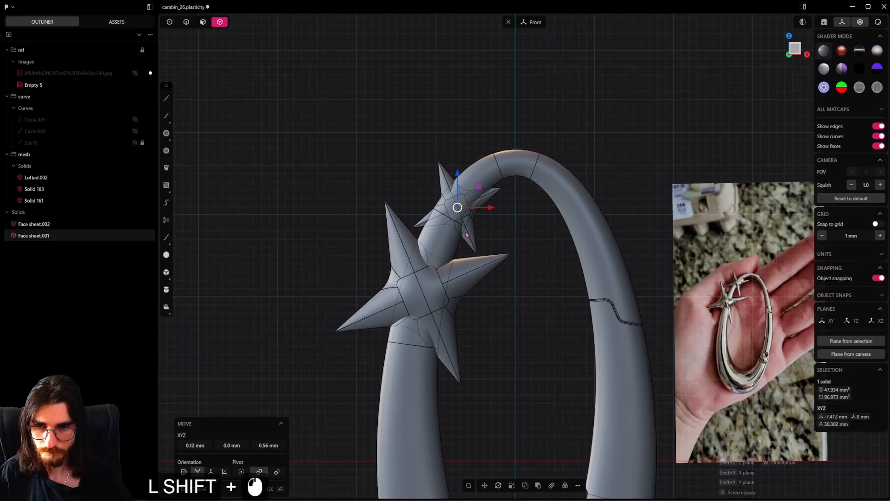
middle_click_drag(466, 235, 488, 245)
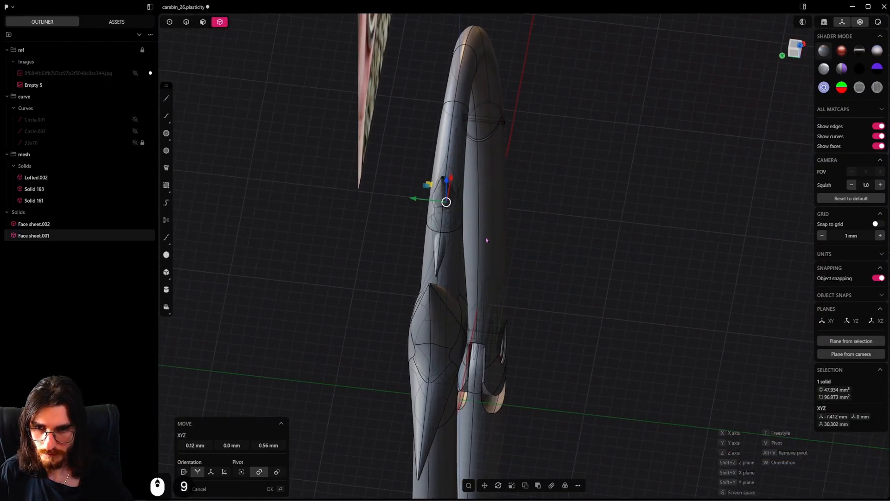
key("s")
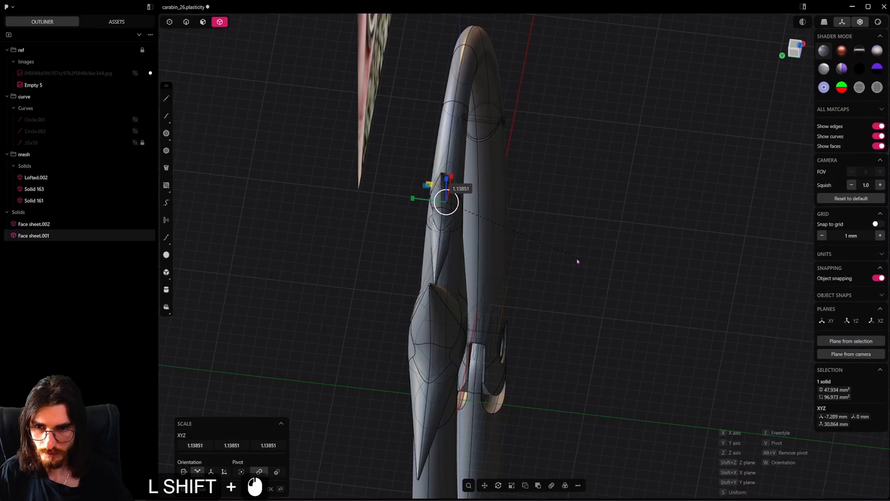
left_click(577, 261, "shift")
Move the small star slightly farther up along the ring in the front view, and clear the selection
middle_click_drag(552, 260, 461, 246, "alt")
scroll(461, 247, "up", 2)
key("g")
left_click(471, 121, "shift")
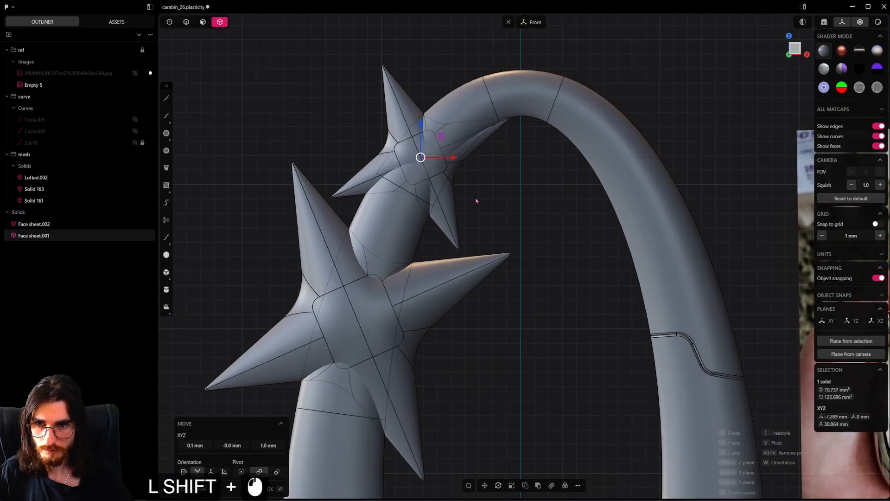
scroll(519, 227, "down", 2)
left_click(544, 288)
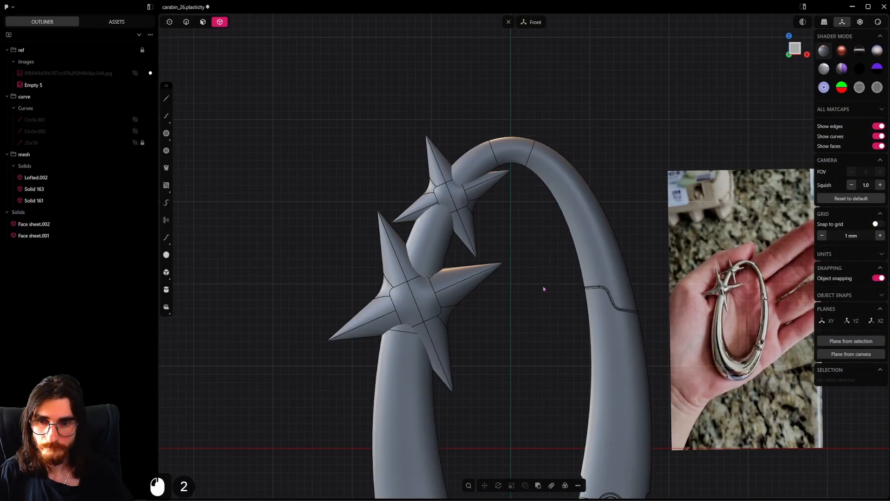
Combine both stars and the upper ring body into one solid with a Boolean Union, without keeping the tools
left_click(443, 307)
left_click(452, 200, "shift")
left_click(438, 237, "shift")
key("q")
key("q")
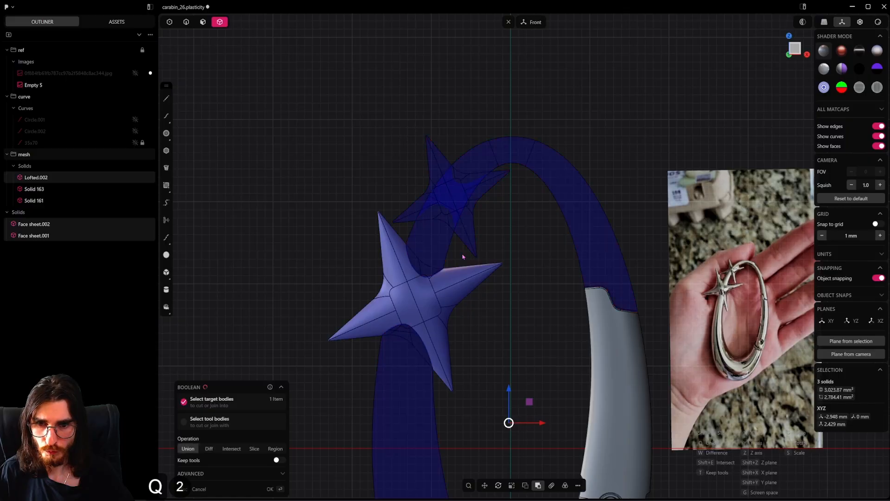
left_click(447, 258)
Select the edge loop where the large star's upper side meets the ring and try a fillet of about 0.62 mm
scroll(416, 282, "up", 13)
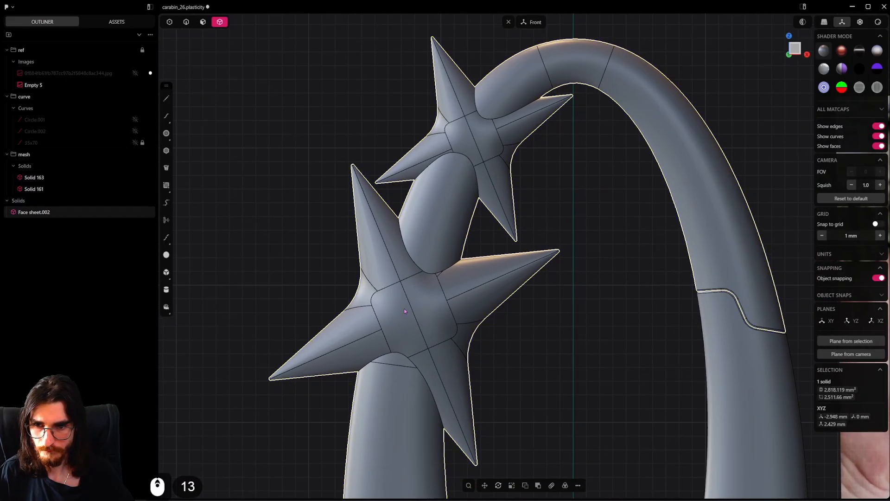
scroll(391, 294, "up", 5)
left_click(186, 21)
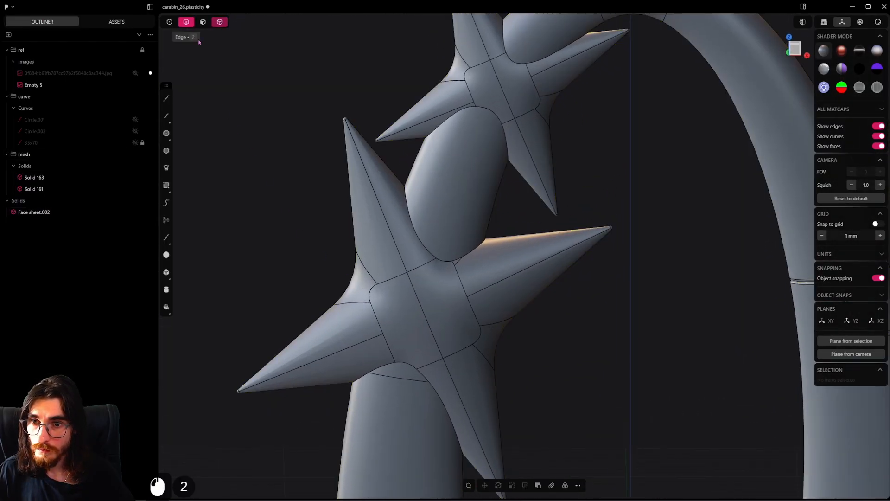
left_click(464, 247, "alt")
scroll(465, 248, "up", 10, "alt")
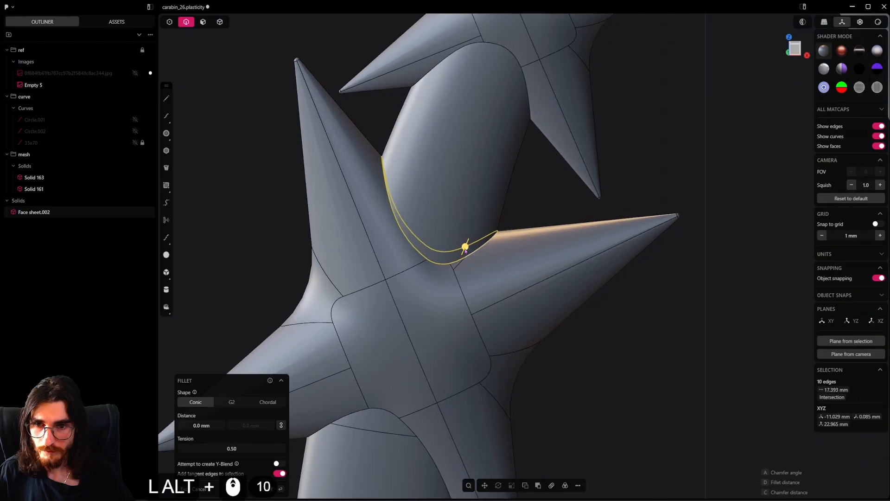
left_click_drag(465, 248, 466, 241, "alt")
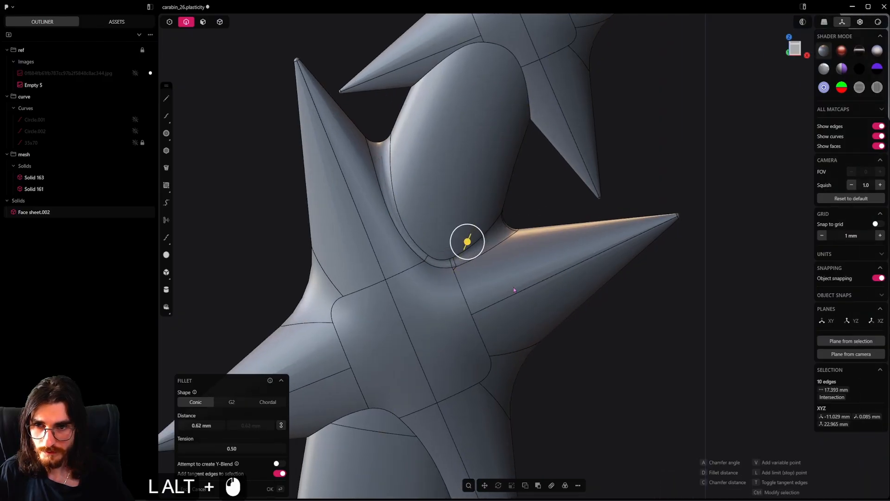
key("ctrl+z")
Add the large star's lower joint with the ring to the edge selection and fillet both joints by 0.5 mm
left_click_drag(514, 290, 504, 327, "alt")
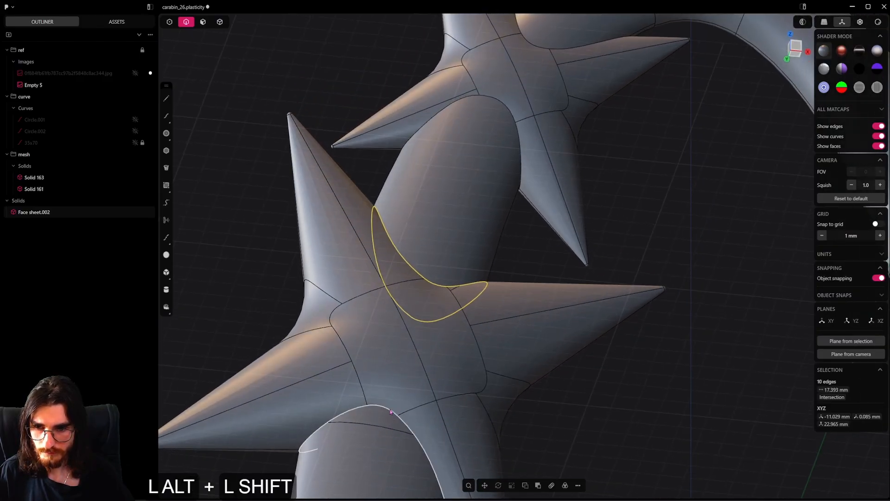
middle_click_drag(446, 334, 457, 265)
middle_click_drag(387, 391, 399, 350, "shift")
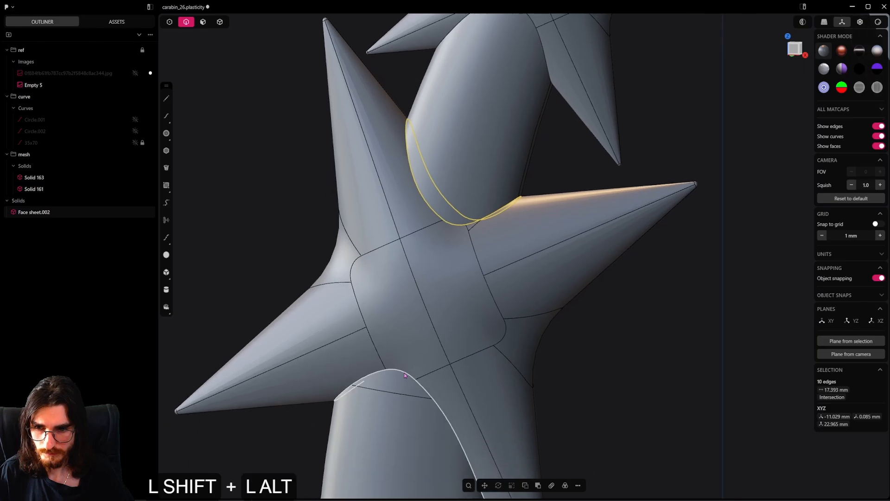
left_click(429, 397, "alt+shift")
scroll(428, 397, "up", 3)
left_click(435, 402, "shift")
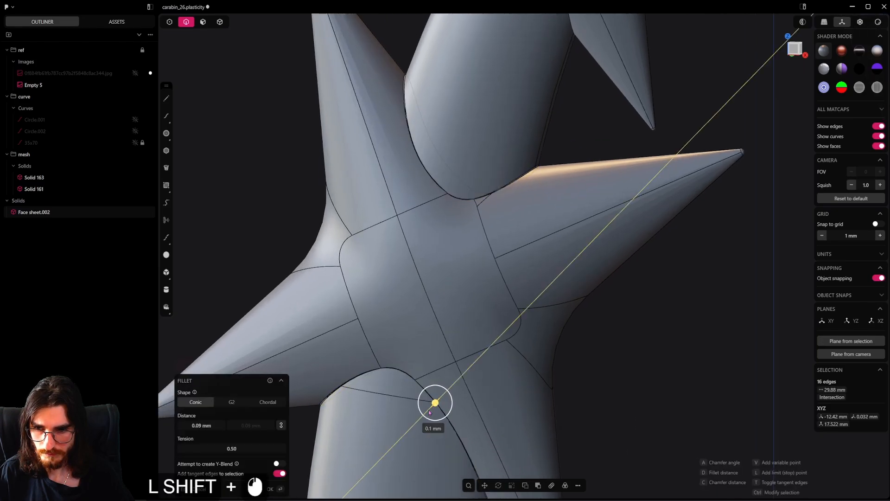
left_click_drag(429, 412, 404, 441, "shift")
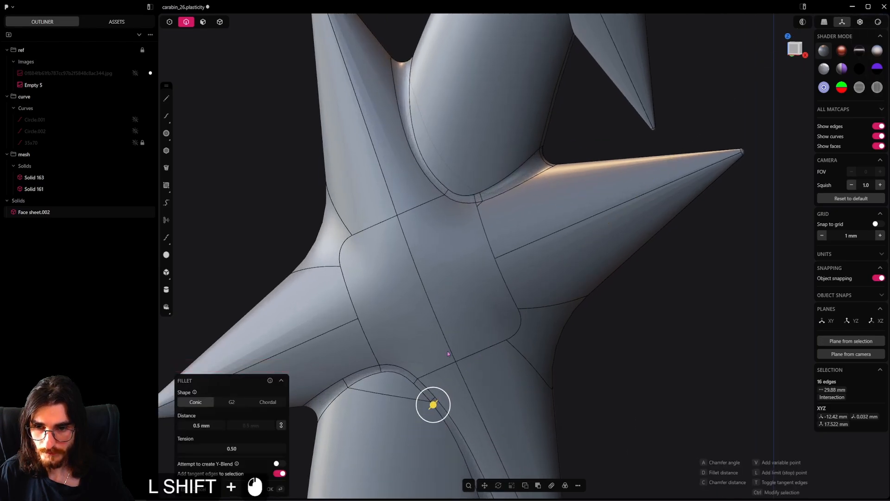
scroll(448, 353, "down", 12)
mouse_move(449, 353)
middle_mouse_down()
mouse_move(359, 355)
mouse_move(629, 336)
mouse_move(446, 351)
middle_mouse_up()
right_click(450, 350)
Fillet the edge loops where the small star meets the ring on both sides by about 0.27 mm
middle_click_drag(511, 111, 487, 224, "shift")
scroll(486, 224, "up", 6)
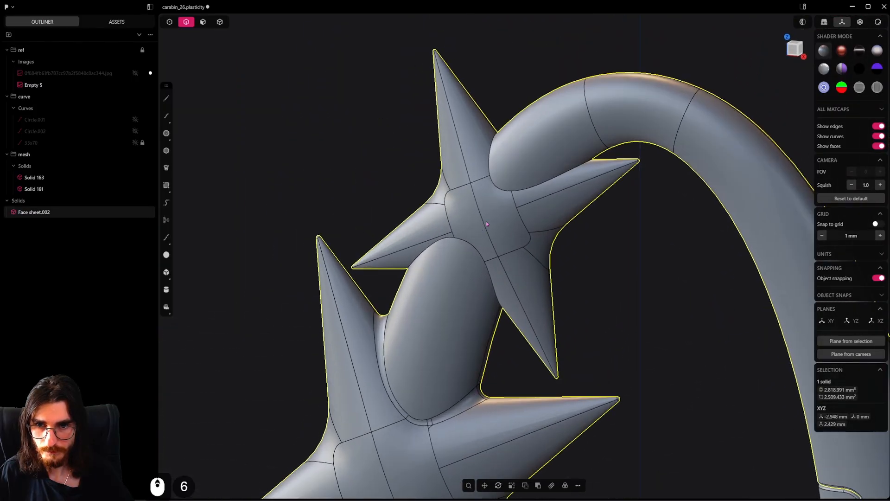
left_click(481, 258, "alt")
left_click(534, 179, "alt+shift")
middle_click_drag(534, 179, 523, 224, "shift")
scroll(522, 224, "up", 6)
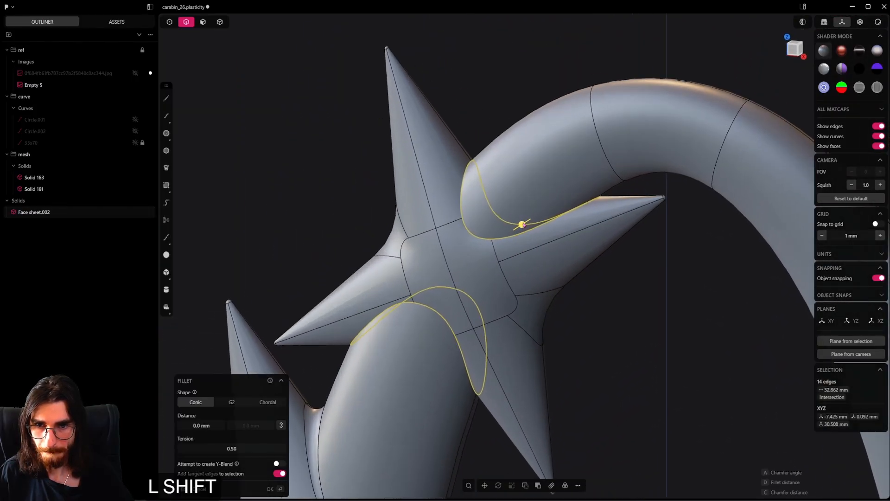
left_click_drag(523, 224, 516, 230, "shift")
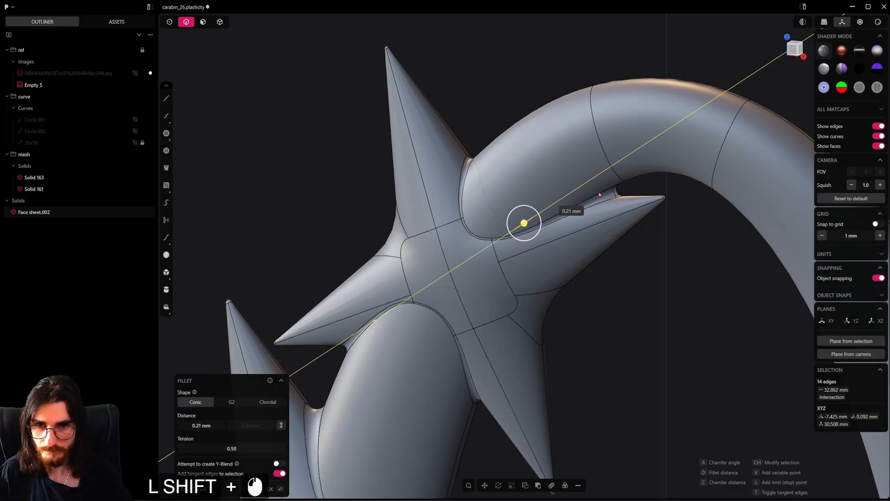
right_click(395, 212)
Hide the model's edges and compare the blended stars and the whole carabiner with the reference photo
scroll(434, 288, "down", 18)
left_click(527, 368)
scroll(483, 413, "up", 2)
middle_click_drag(467, 402, 443, 243)
scroll(661, 288, "up", 20)
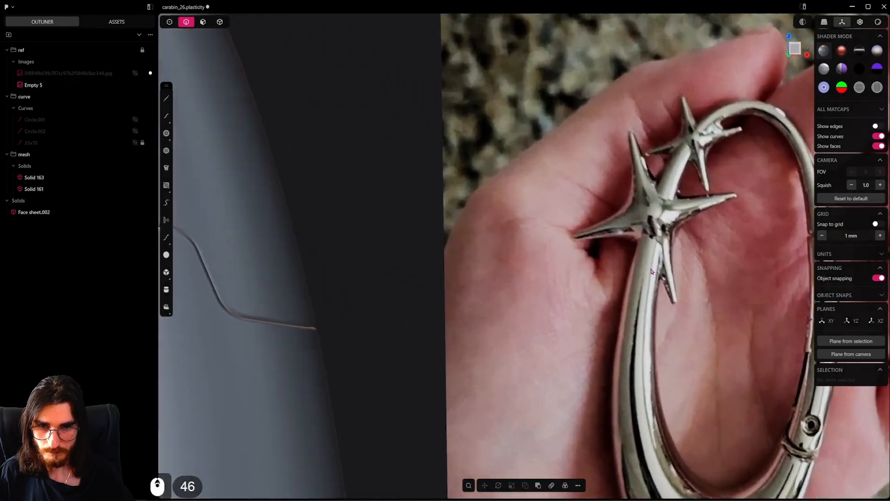
scroll(632, 236, "down", 20)
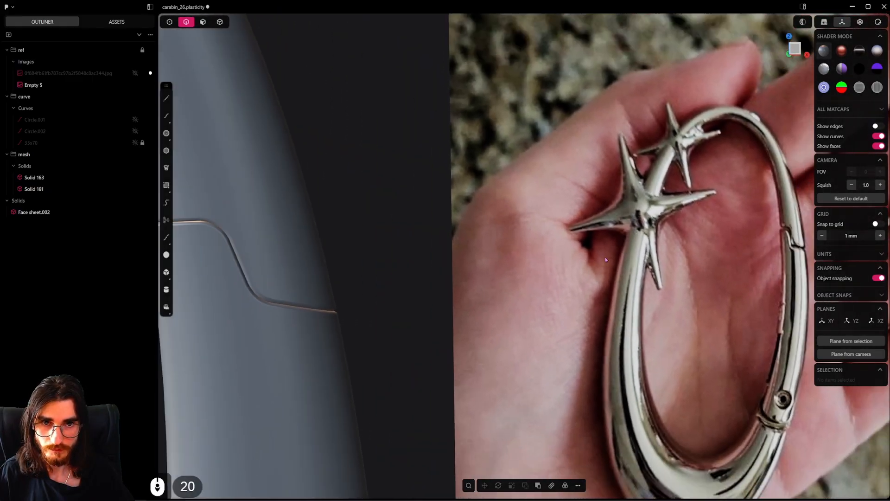
middle_click_drag(605, 257, 377, 268, "shift")
middle_click_drag(483, 295, 455, 215, "shift")
scroll(516, 261, "down", 2)
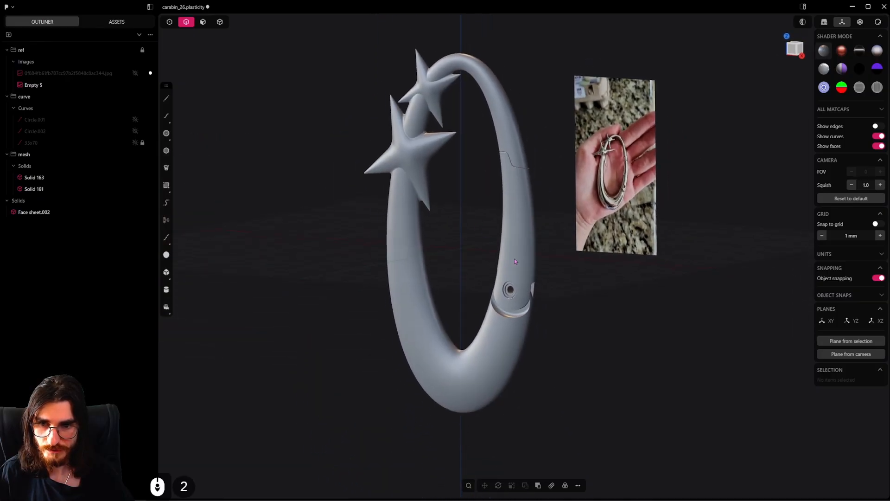
Try swinging the clasp gate inward around the centre of its pivot hole in the front view, and undo the rotation
left_click(518, 221)
middle_click_drag(519, 221, 551, 303, "alt")
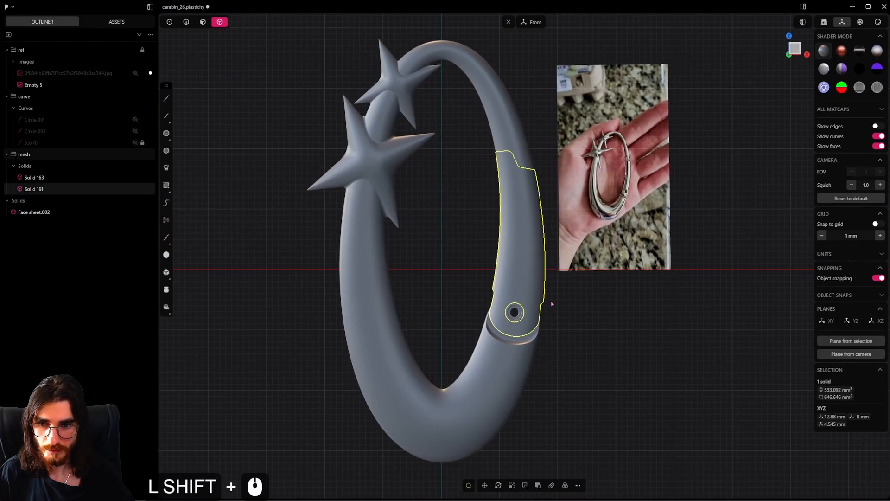
middle_click_drag(440, 315, 561, 304)
scroll(560, 301, "up", 2)
key("r")
key("v")
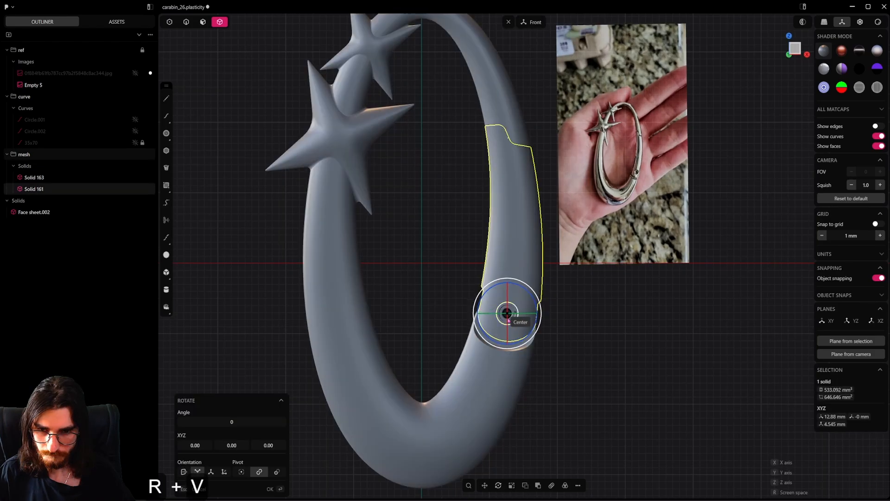
left_click(508, 313)
key("r")
key("r")
left_click(606, 294)
right_click(605, 295)
scroll(594, 306, "down", 10)
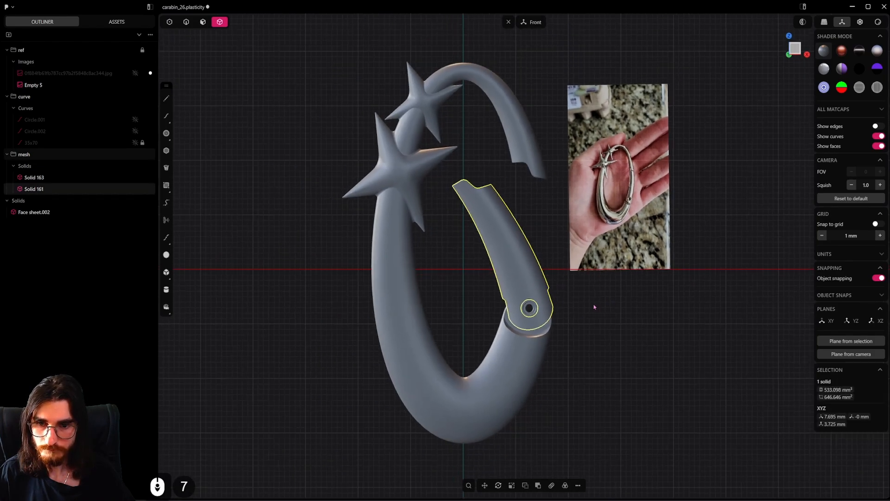
mouse_move(526, 365)
middle_mouse_down()
mouse_move(465, 385)
mouse_move(588, 320)
mouse_move(410, 375)
mouse_move(515, 352)
mouse_move(615, 367)
mouse_move(729, 360)
mouse_move(521, 363)
middle_mouse_up()
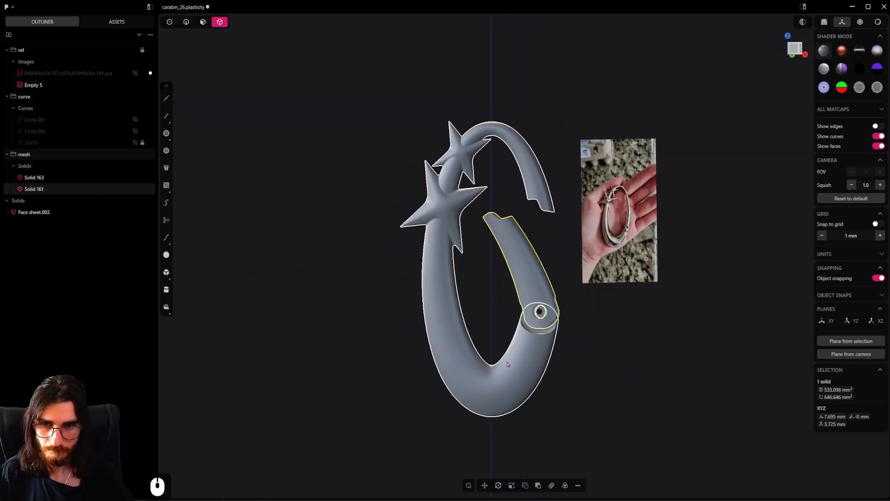
key("ctrl+z")
Clear the selection and save the carabiner file
left_click(603, 347)
key("ctrl+s")
scroll(580, 326, "up", 2)
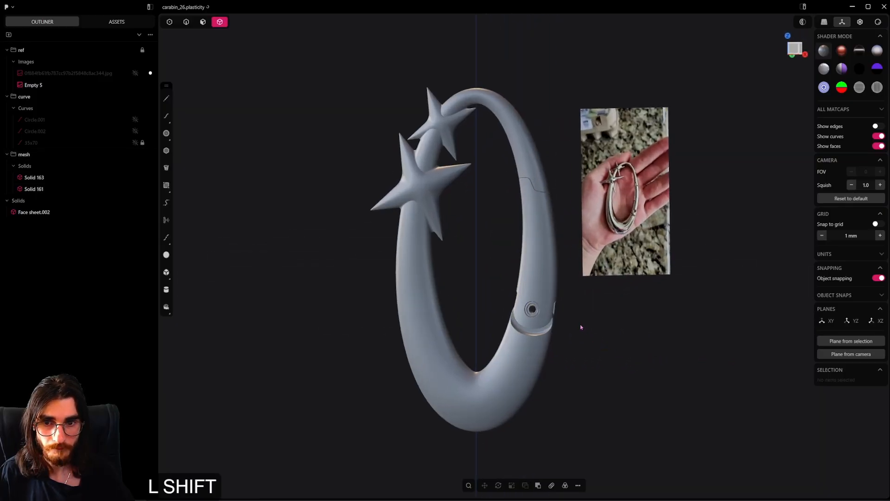